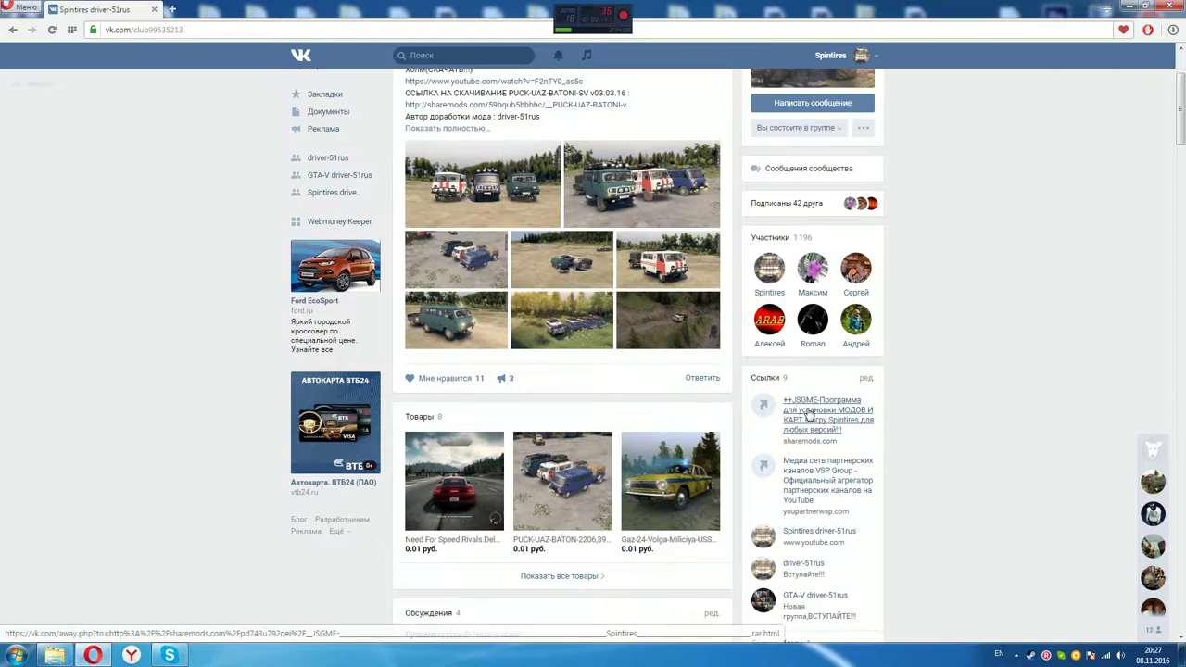
# Open the download page of the JSGME mod installer from the Spintires group's links
pyautogui.click(823, 406)
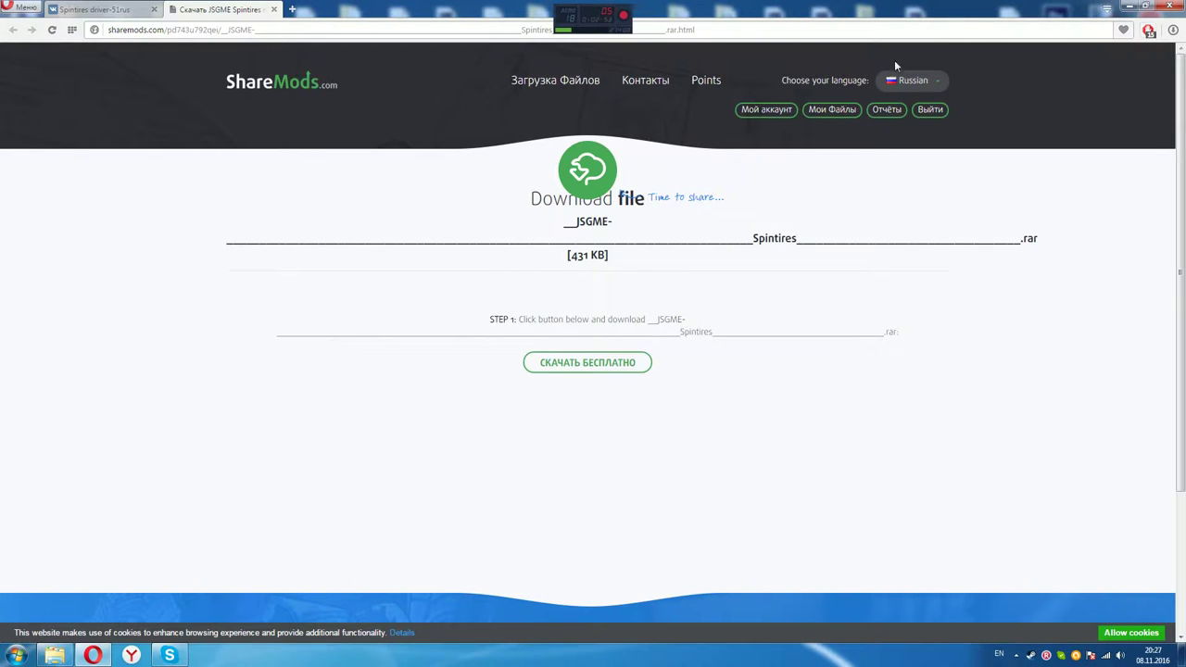
# Check the browser's installed extensions for AdBlock in a separate tab and close that tab
pyautogui.click(294, 10)
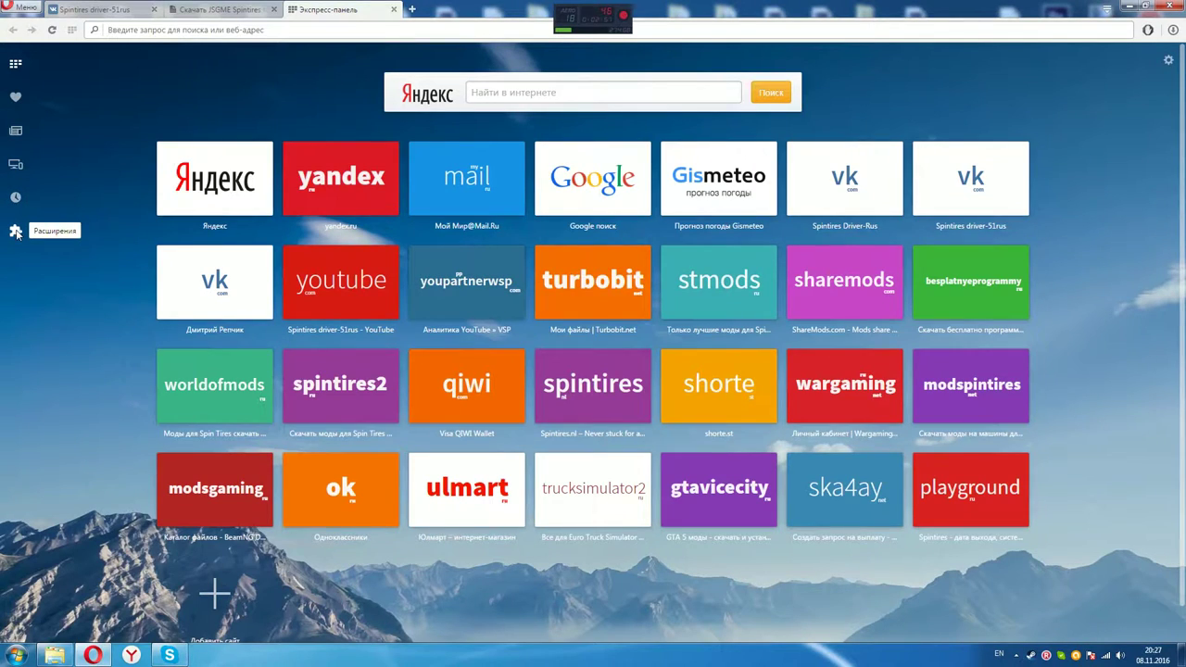
pyautogui.click(16, 233)
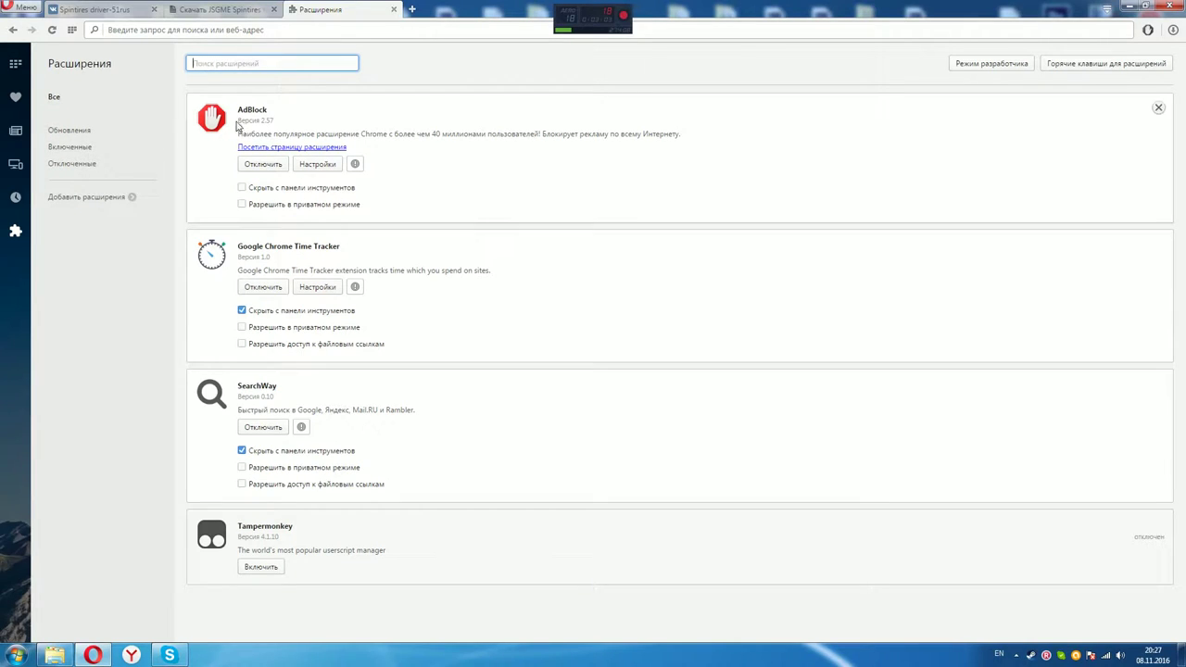
pyautogui.click(394, 10)
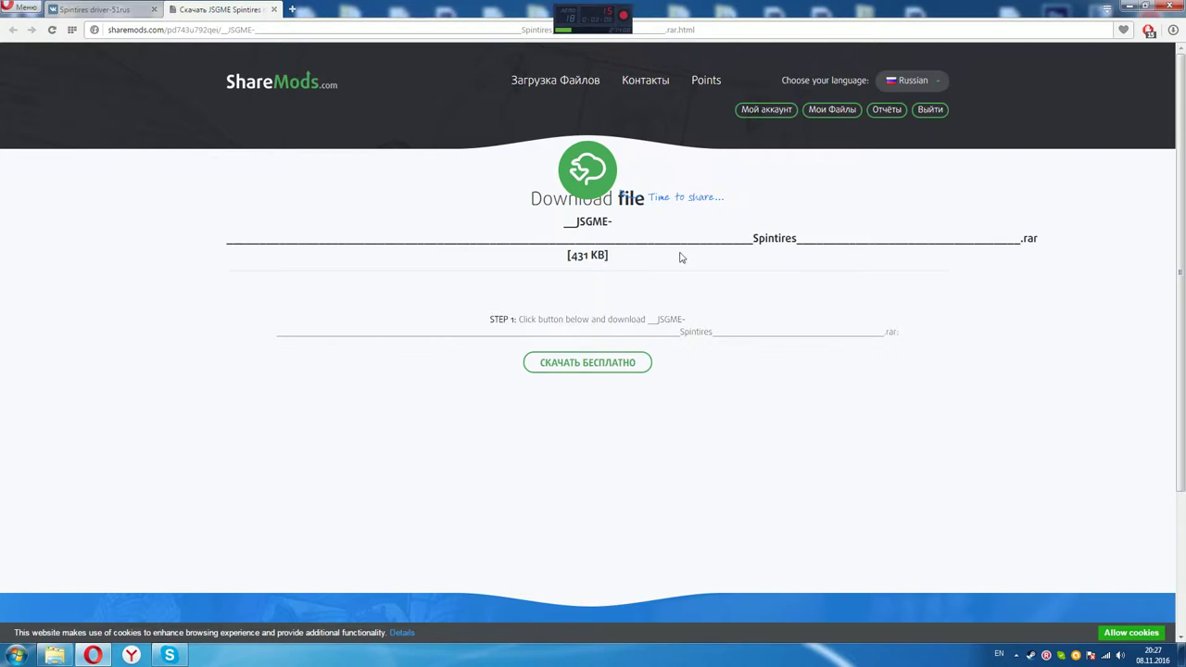
# Download the free JSGME archive from ShareMods and close its download page
pyautogui.click(590, 366)
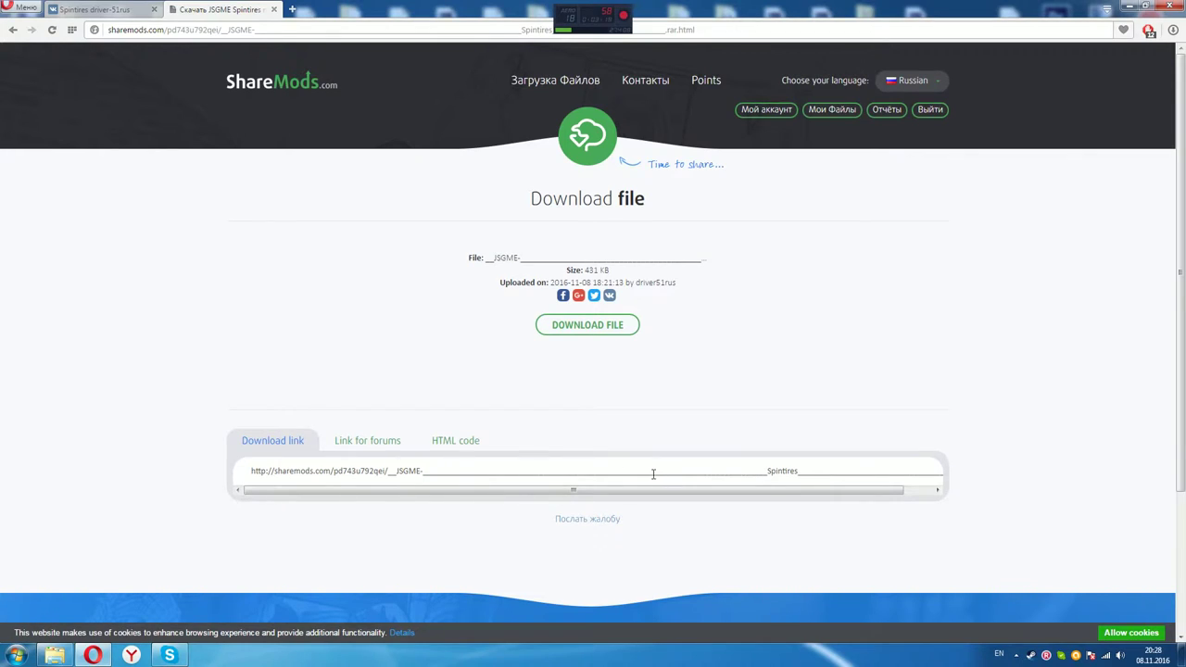
pyautogui.click(589, 326)
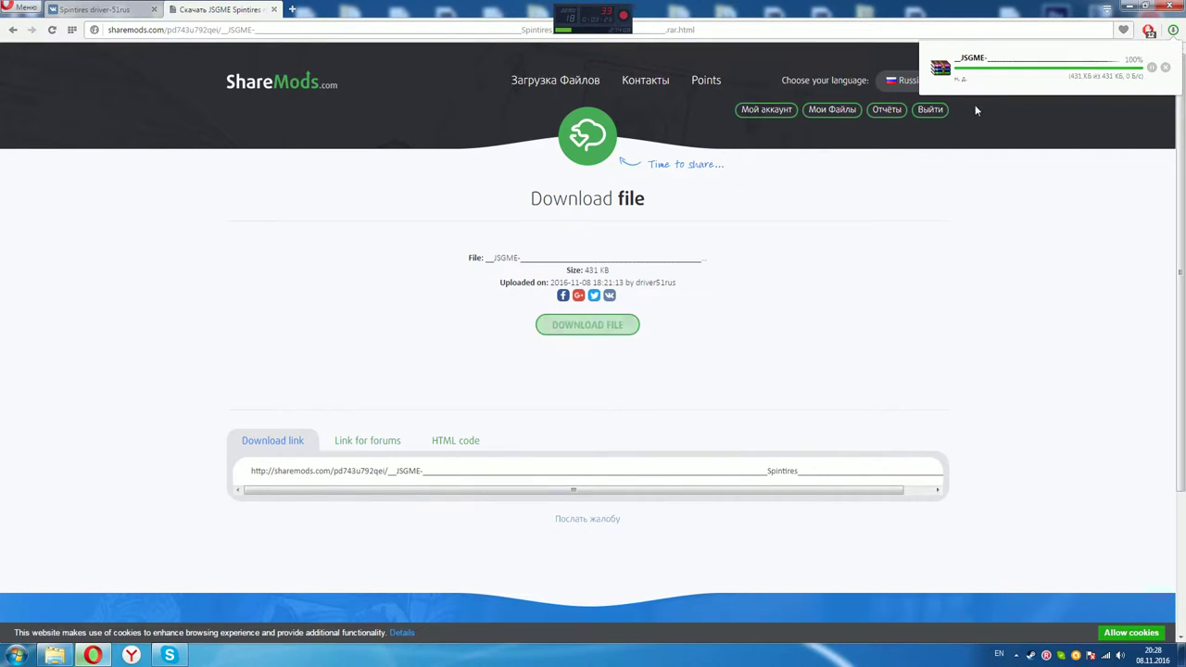
pyautogui.click(274, 9)
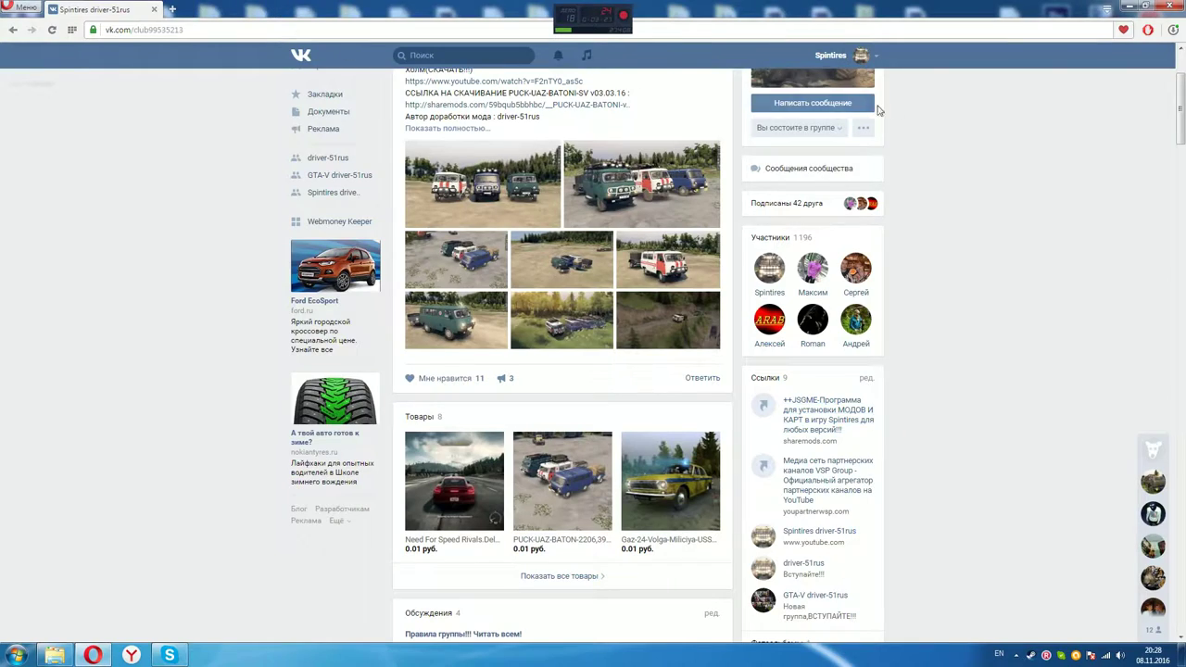
# Open the downloaded JSGME archive from the Загрузки folder and enter the program folder inside it
pyautogui.click(1128, 9)
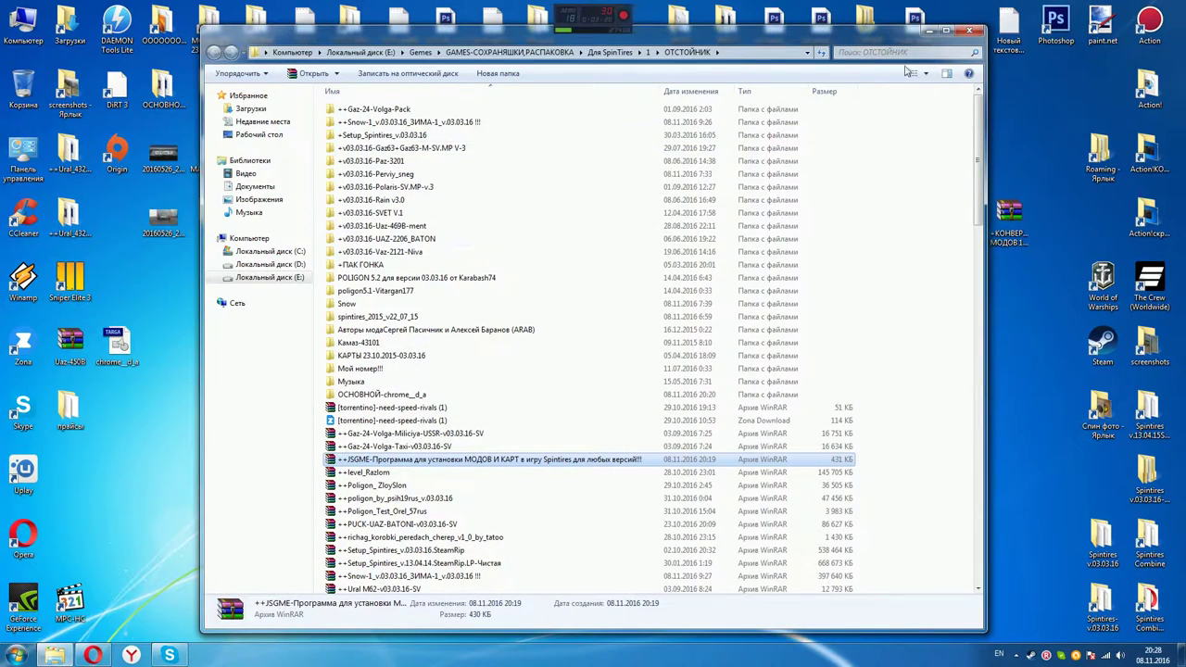
pyautogui.click(969, 31)
pyautogui.doubleClick(72, 29)
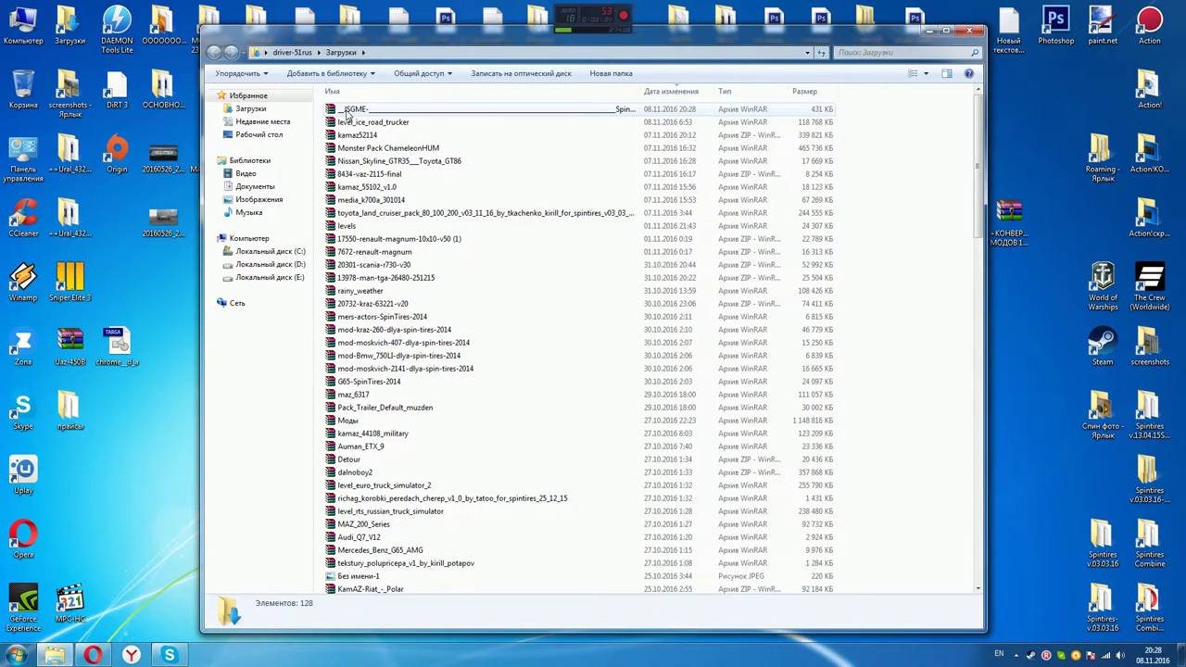
pyautogui.doubleClick(347, 113)
pyautogui.click(119, 267)
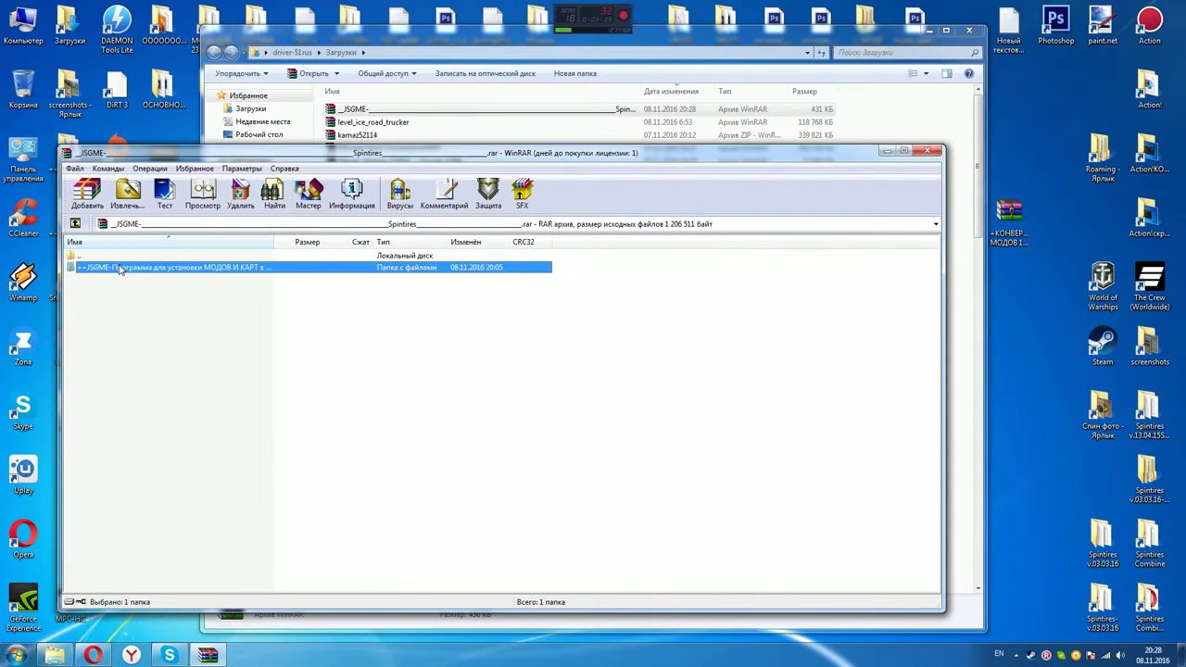
pyautogui.doubleClick(118, 268)
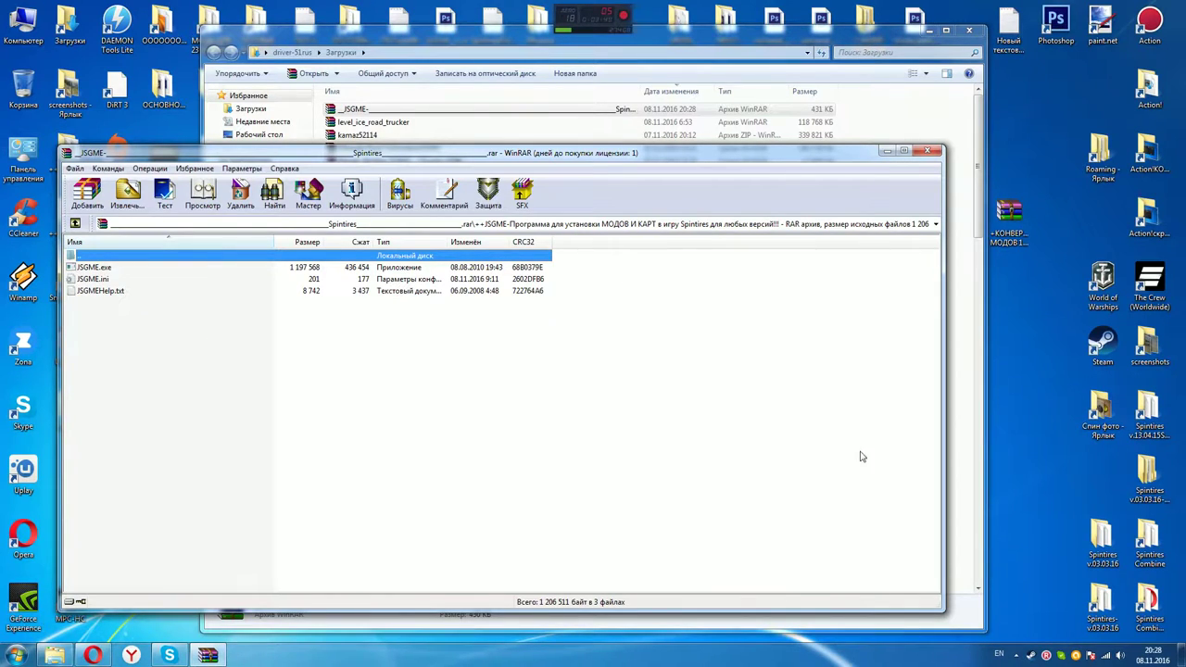
# Look into the Steam Spintires folder and the existing Spintires v.03.03.16 folder, closing each one
pyautogui.doubleClick(1102, 604)
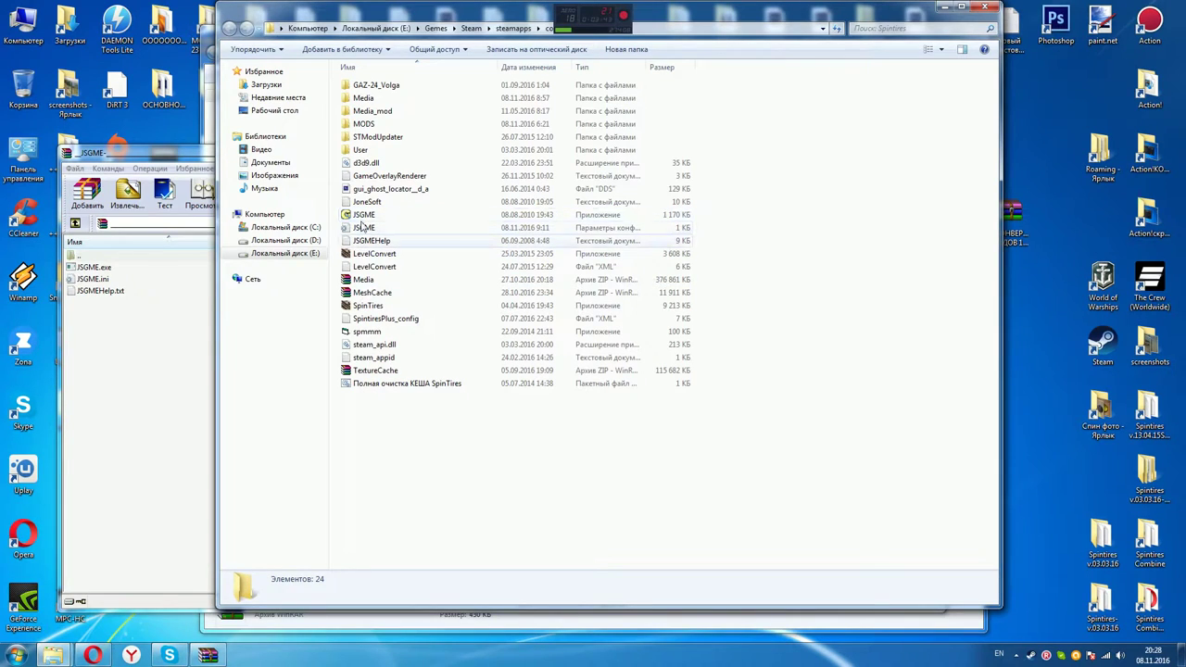
pyautogui.click(986, 8)
pyautogui.doubleClick(1100, 545)
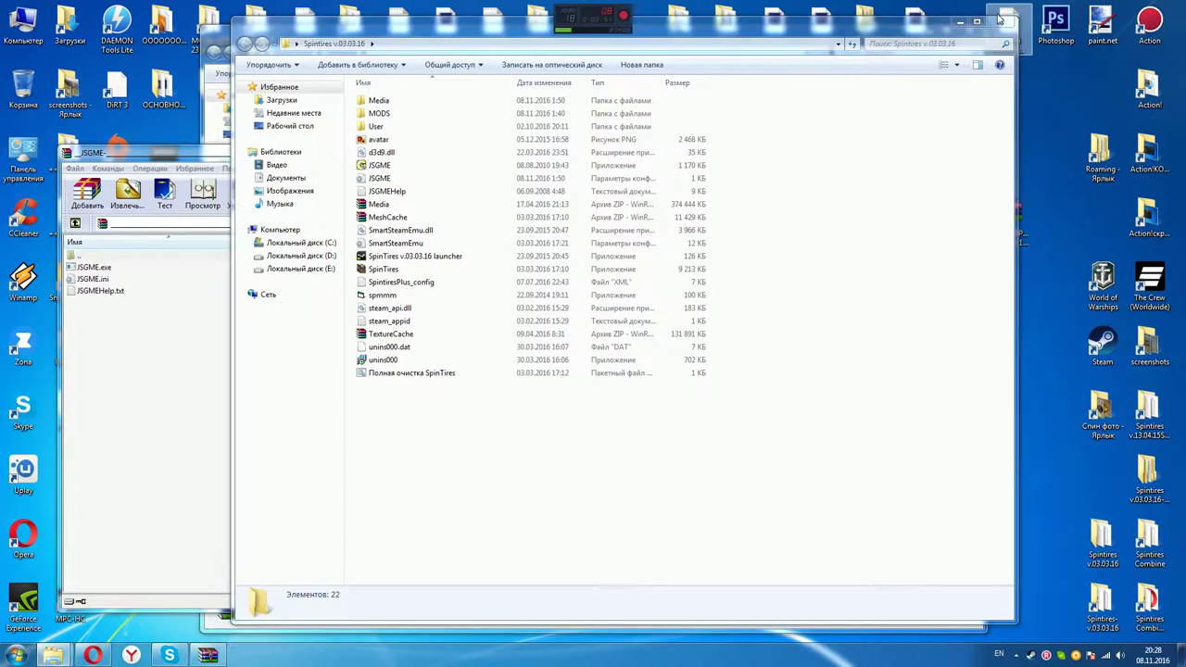
pyautogui.click(1001, 20)
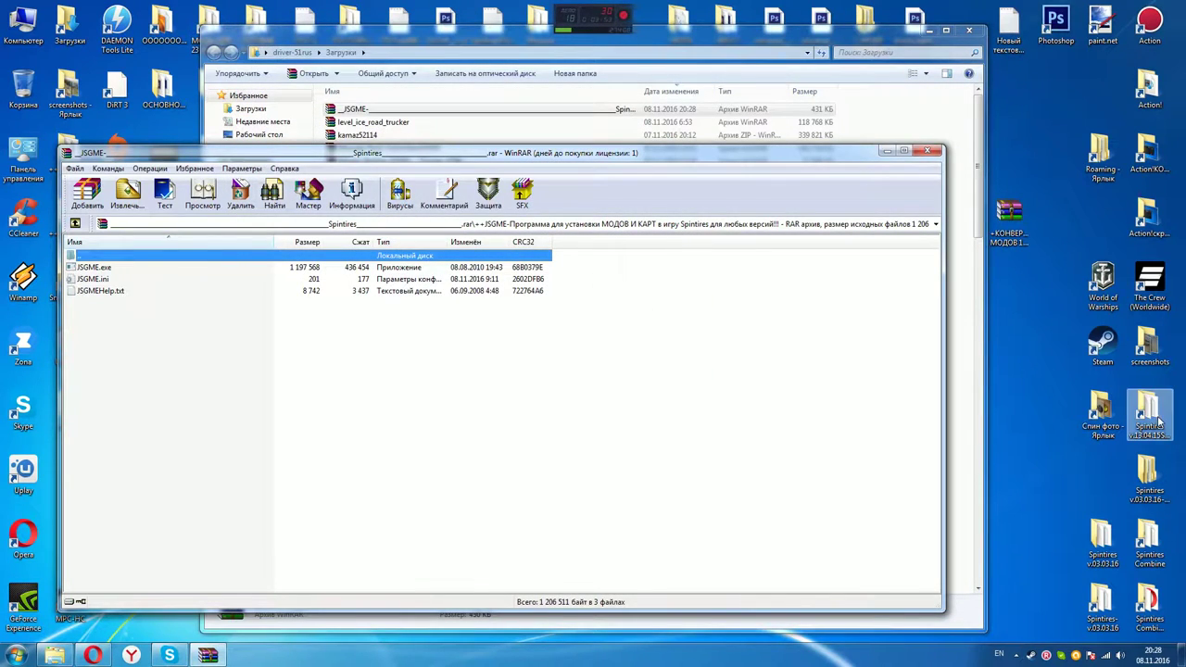
# Open the Spintires v.03.03.16 game folder inside Spintires v.03.03.16---Пиратка and look through its contents, including Media
pyautogui.doubleClick(1155, 488)
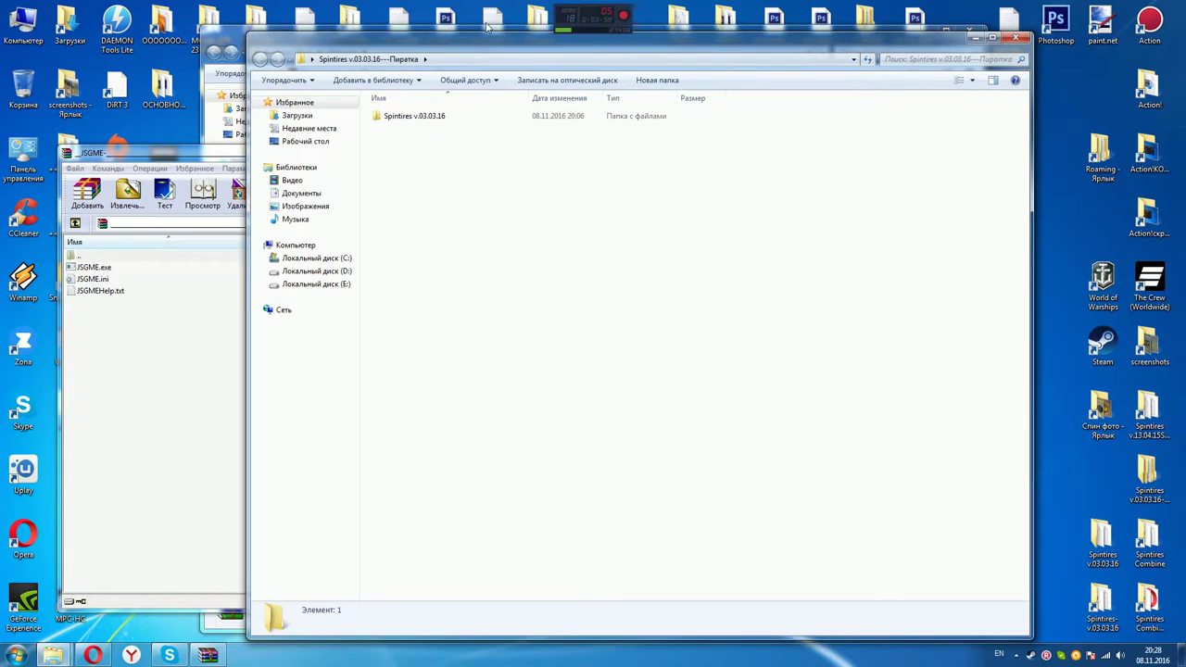
pyautogui.moveTo(476, 43); pyautogui.dragTo(658, 65)
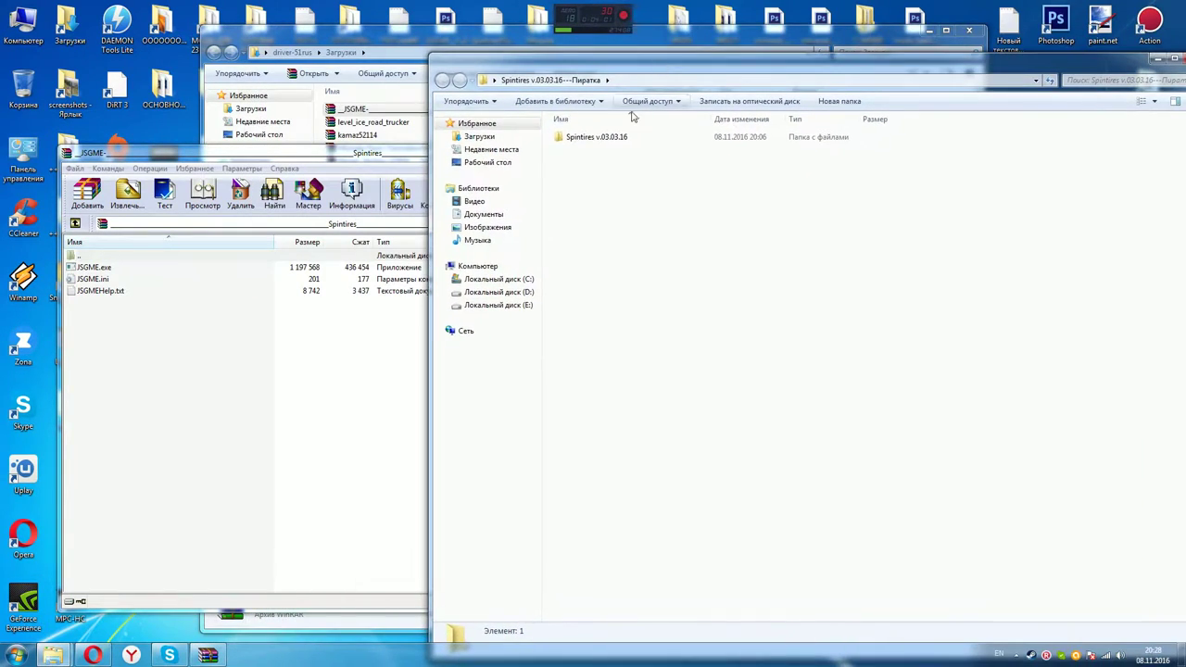
pyautogui.doubleClick(593, 137)
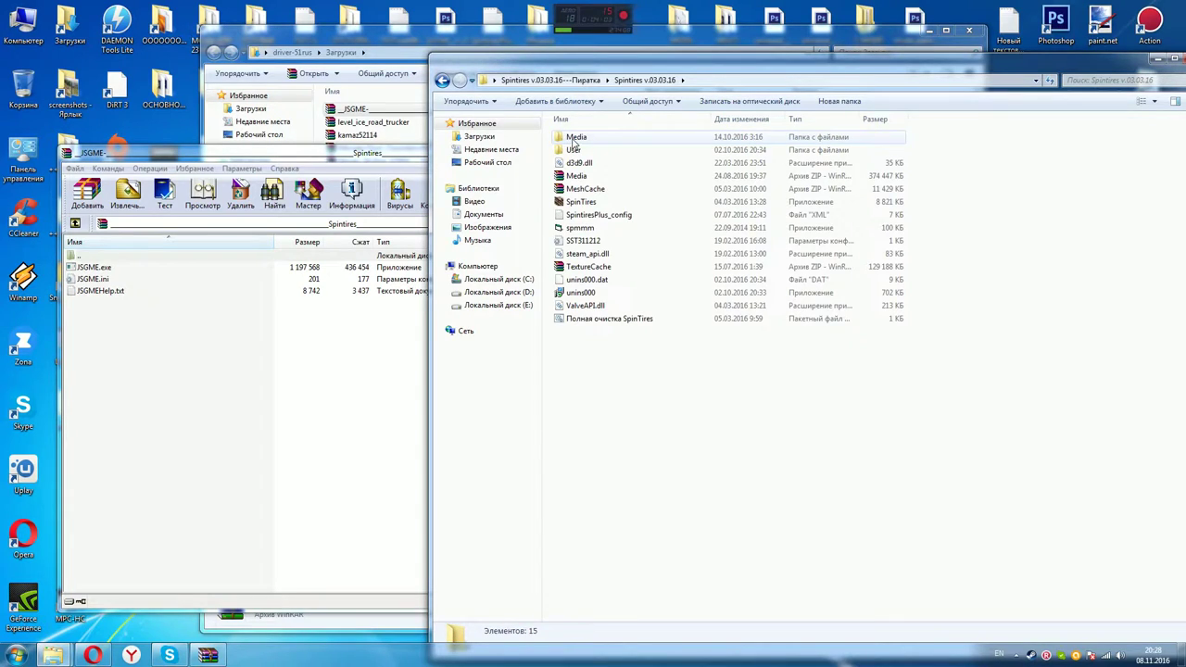
pyautogui.doubleClick(574, 138)
pyautogui.click(442, 80)
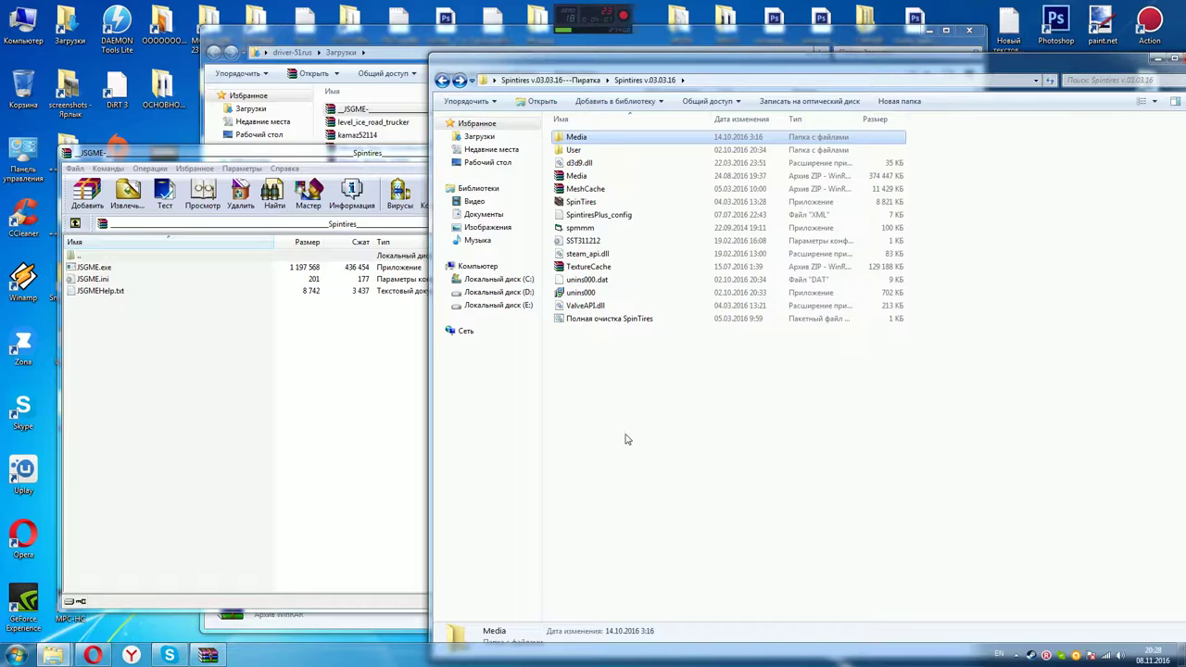
pyautogui.click(594, 319)
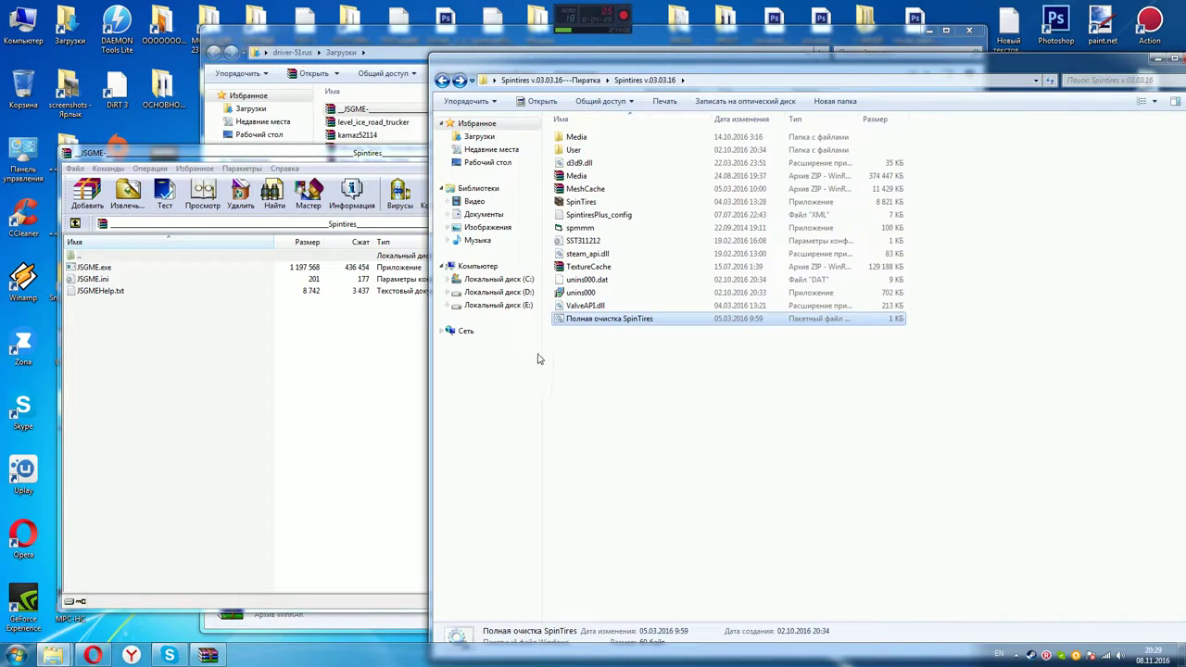
# Extract JSGME.exe, JSGME.ini and JSGMEHelp.txt from the archive into the Spintires v.03.03.16 game folder and close the archive
pyautogui.click(104, 311)
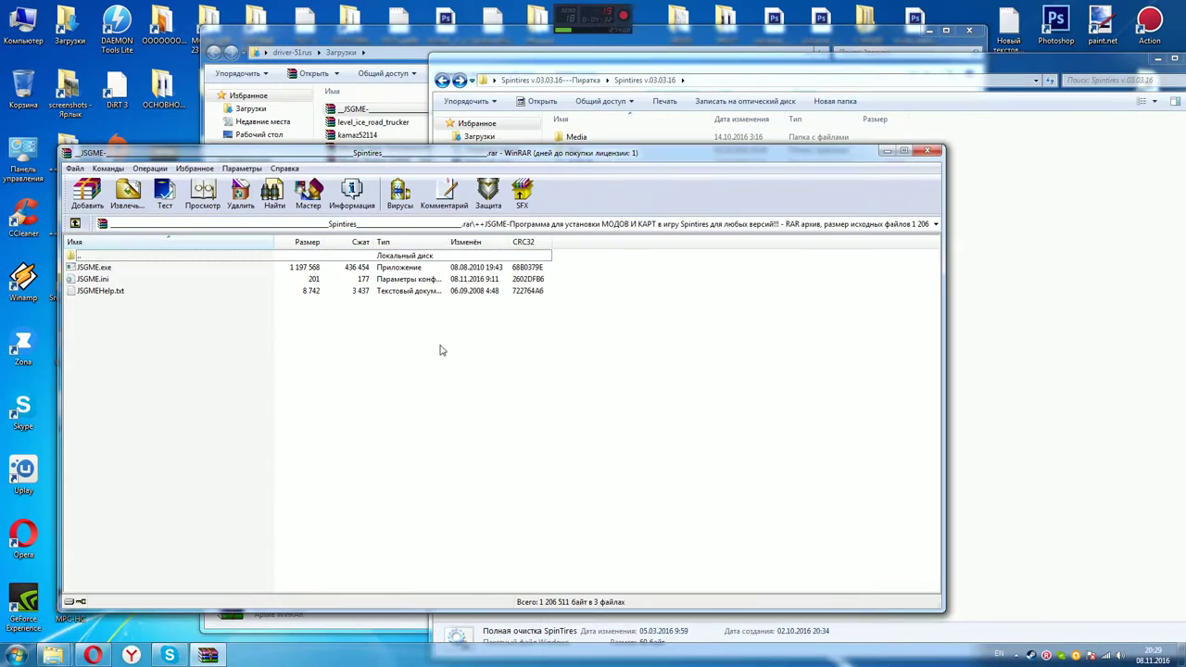
pyautogui.click(791, 72)
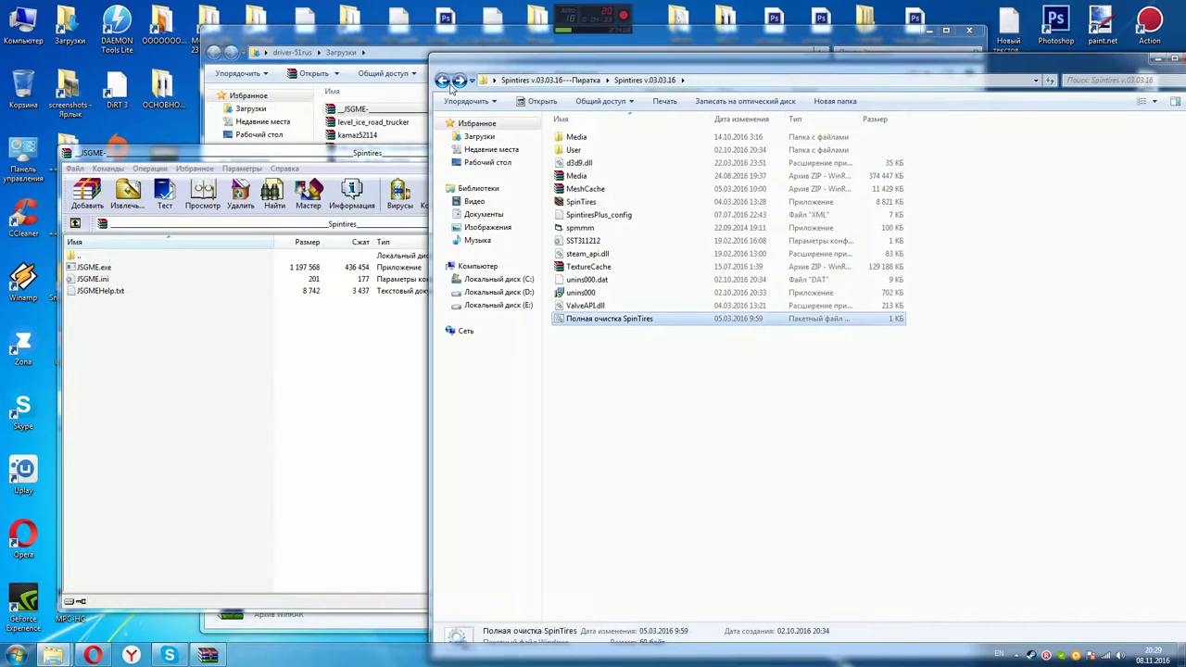
pyautogui.click(453, 82)
pyautogui.doubleClick(580, 137)
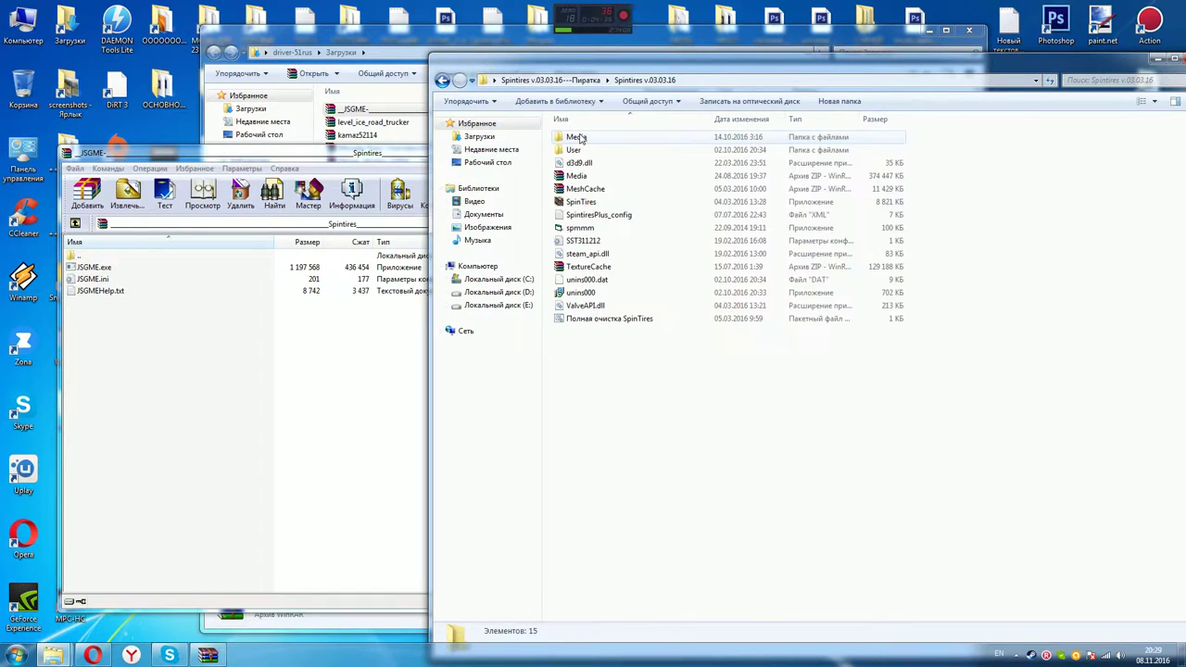
pyautogui.moveTo(741, 63); pyautogui.dragTo(848, 73)
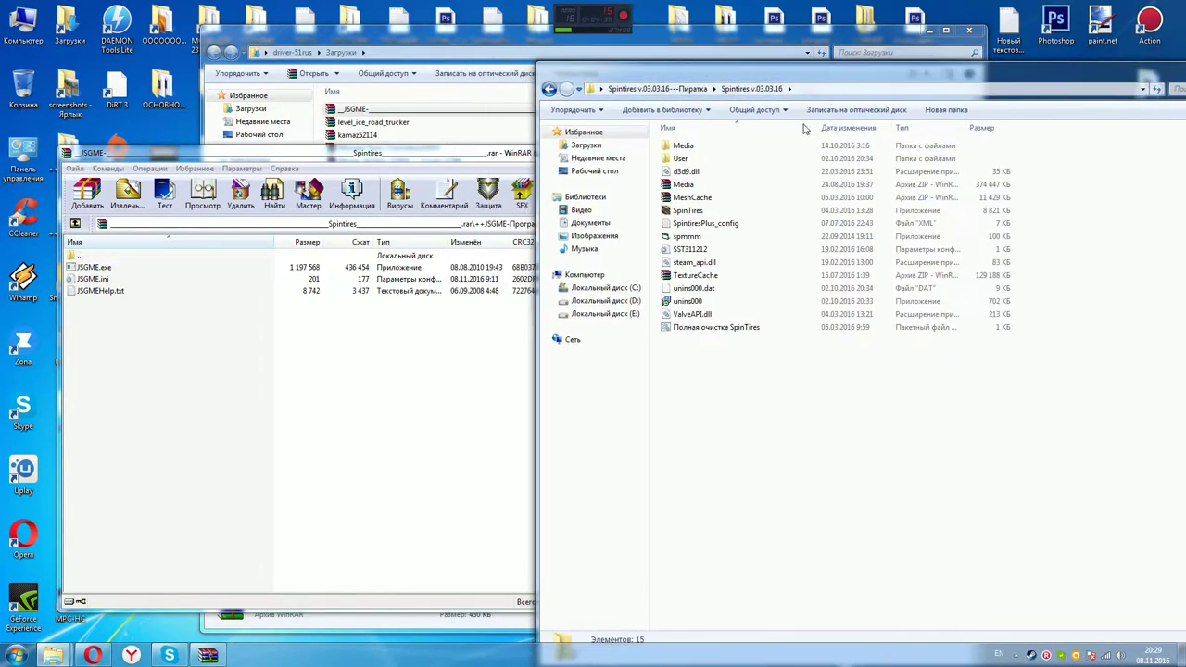
pyautogui.moveTo(451, 153); pyautogui.dragTo(412, 220)
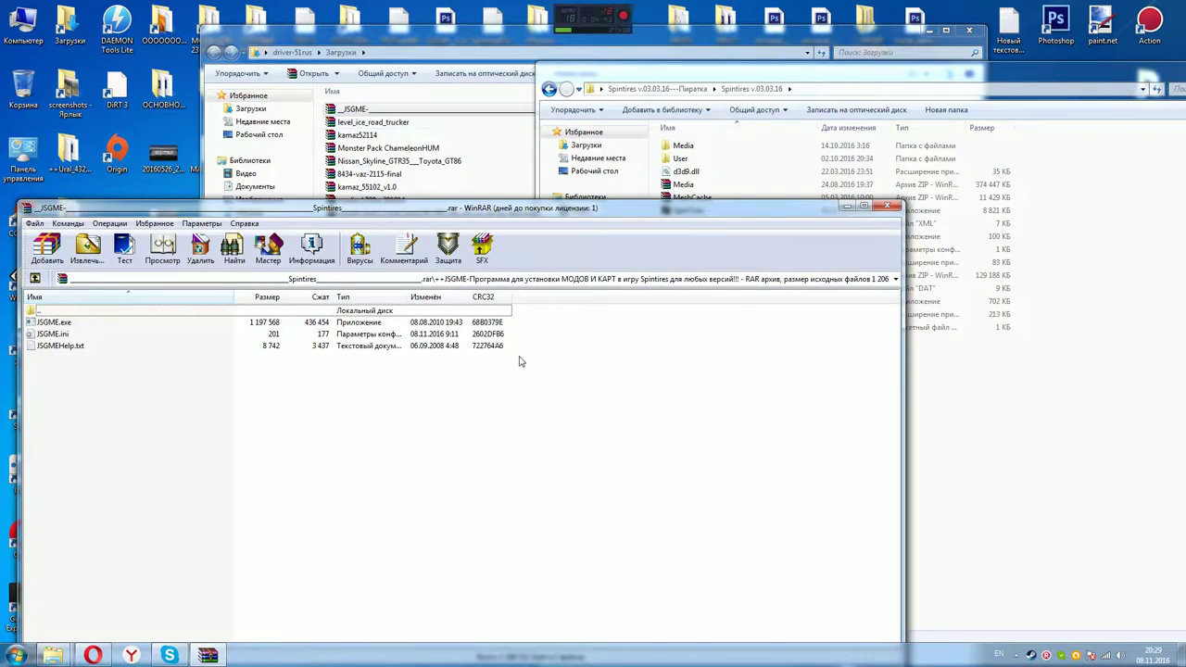
pyautogui.moveTo(519, 362); pyautogui.dragTo(961, 416)
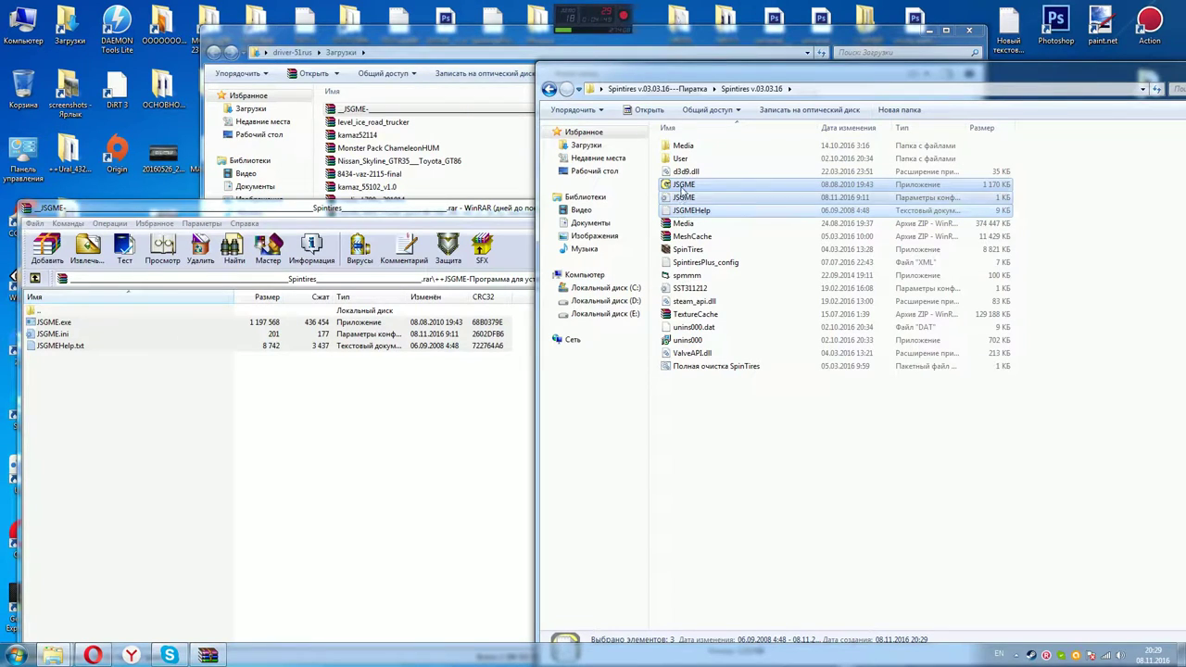
pyautogui.click(415, 217)
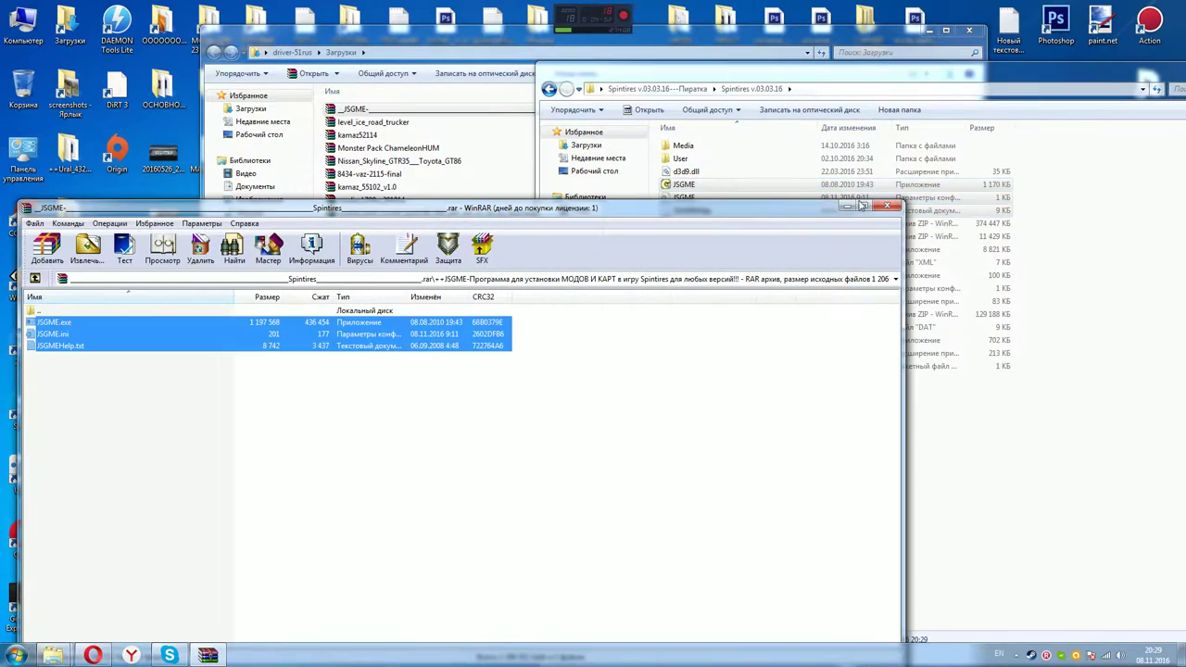
pyautogui.click(885, 208)
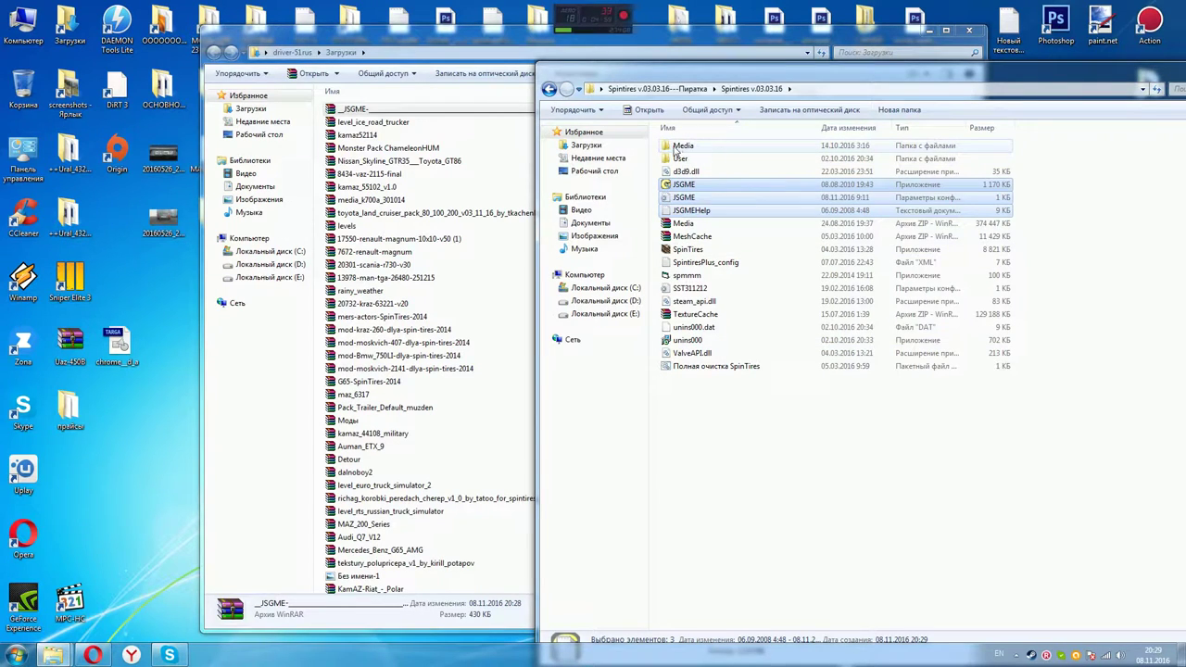
# Move the Загрузки window aside, inspect the game's Media folder and return to the Spintires v.03.03.16 folder
pyautogui.moveTo(579, 35); pyautogui.dragTo(451, 29)
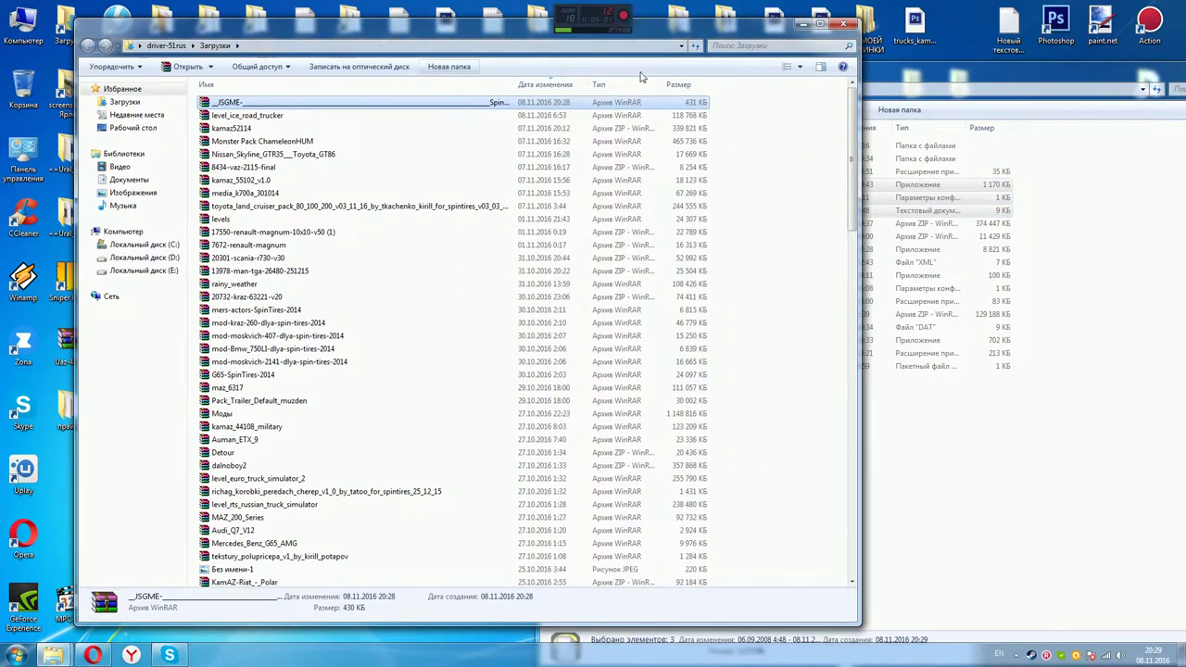
pyautogui.click(933, 82)
pyautogui.doubleClick(690, 148)
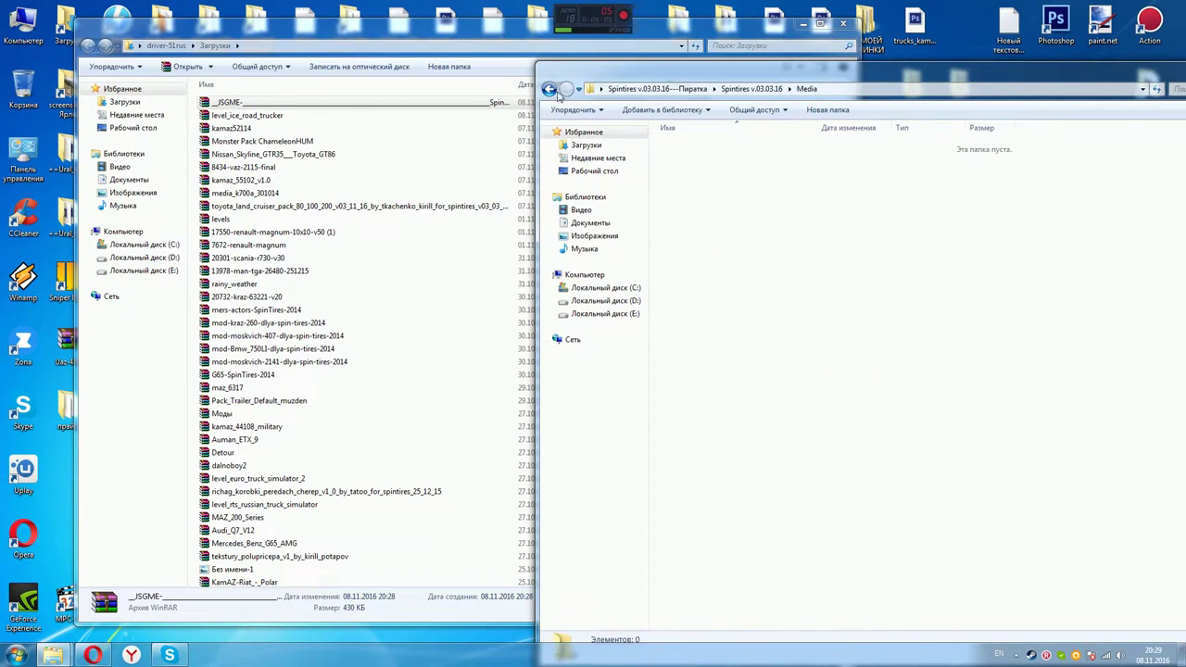
pyautogui.click(561, 89)
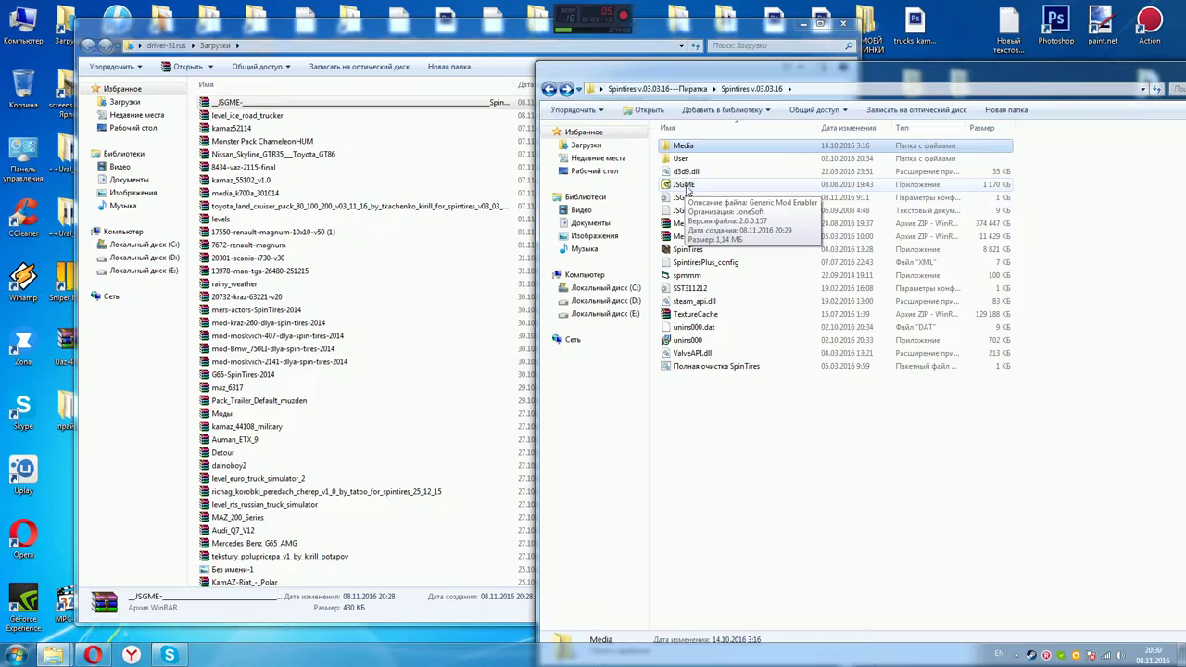
# Run JSGME from the game folder, allow it to make changes to the computer, and close Generic Mod Enabler
pyautogui.doubleClick(685, 185)
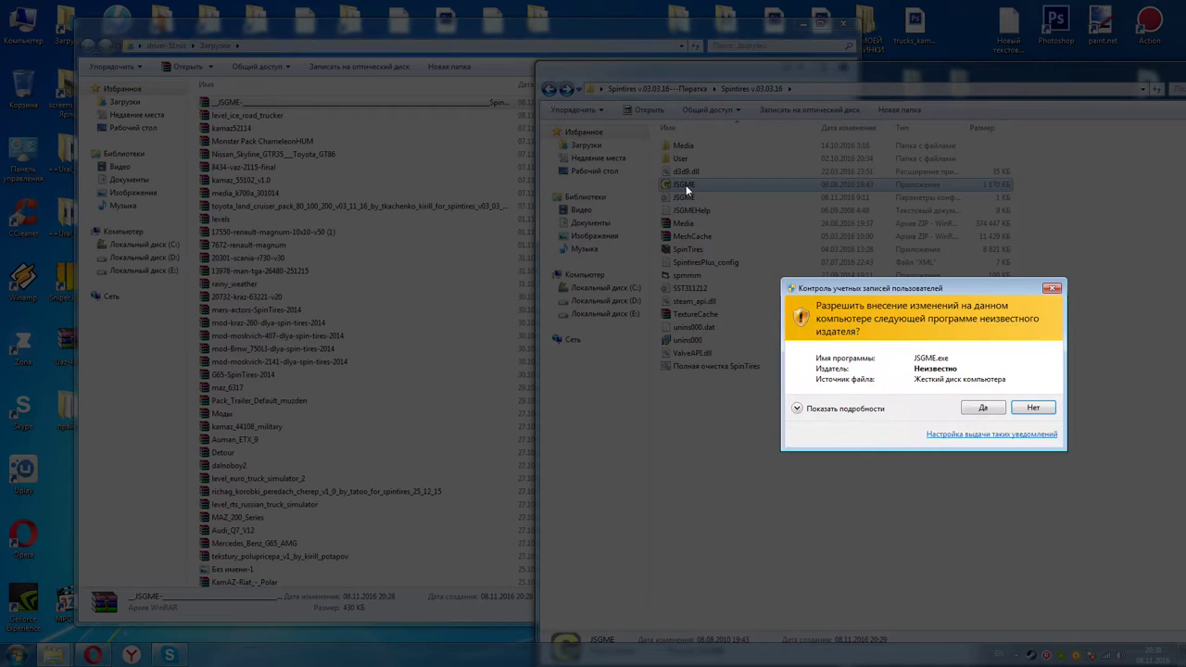
pyautogui.click(973, 408)
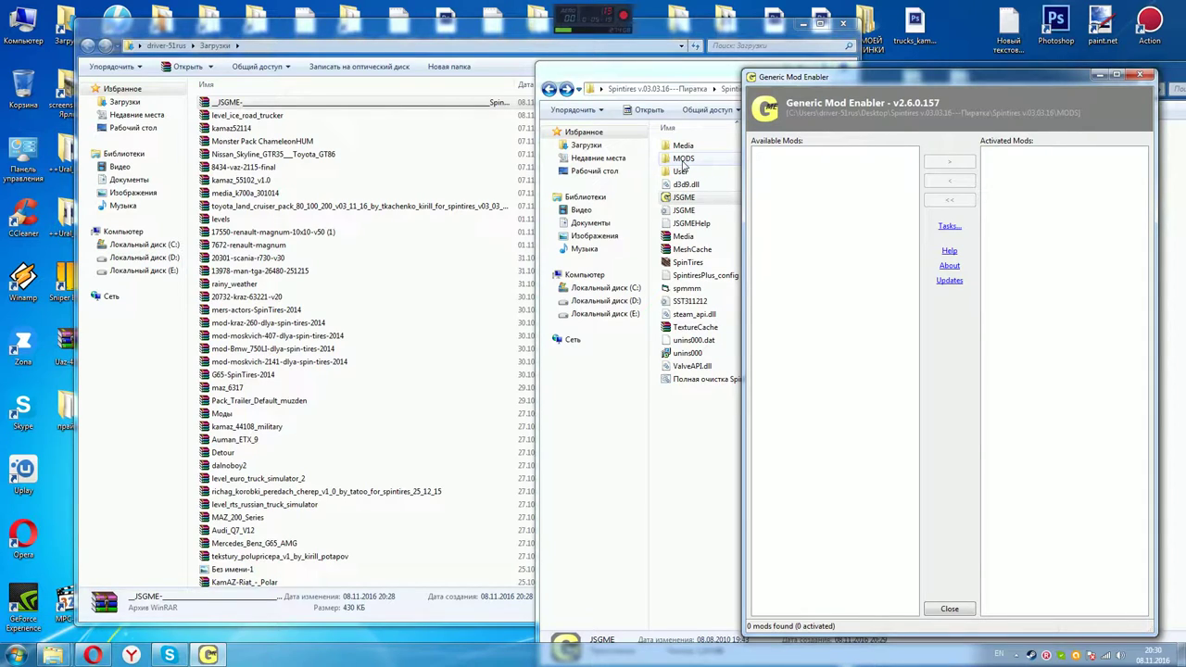
pyautogui.click(1143, 78)
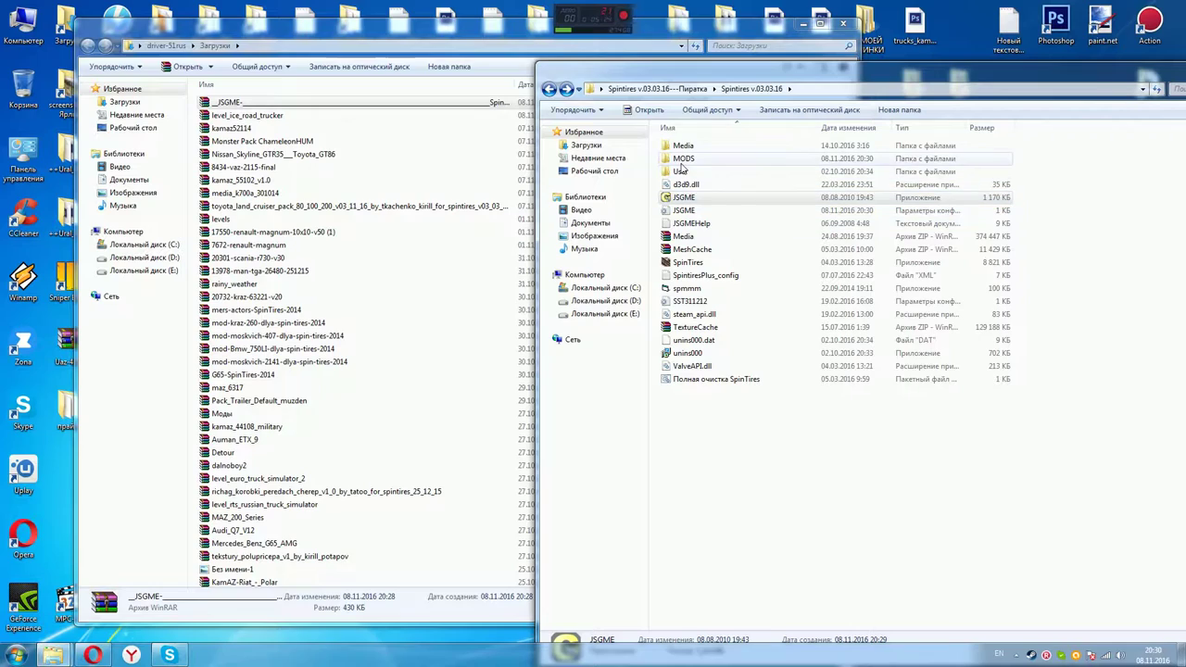
# Open the game's MODS folder, view the contents of the rainy_weather archive from Загрузки and close the archive
pyautogui.doubleClick(683, 161)
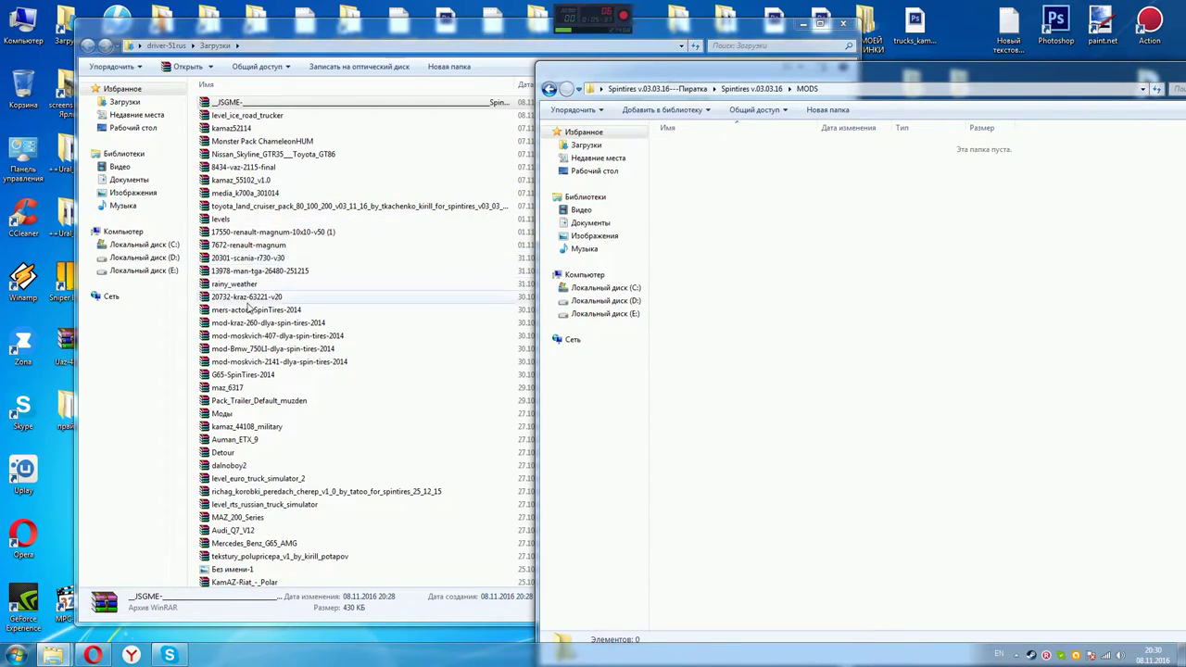
pyautogui.doubleClick(231, 285)
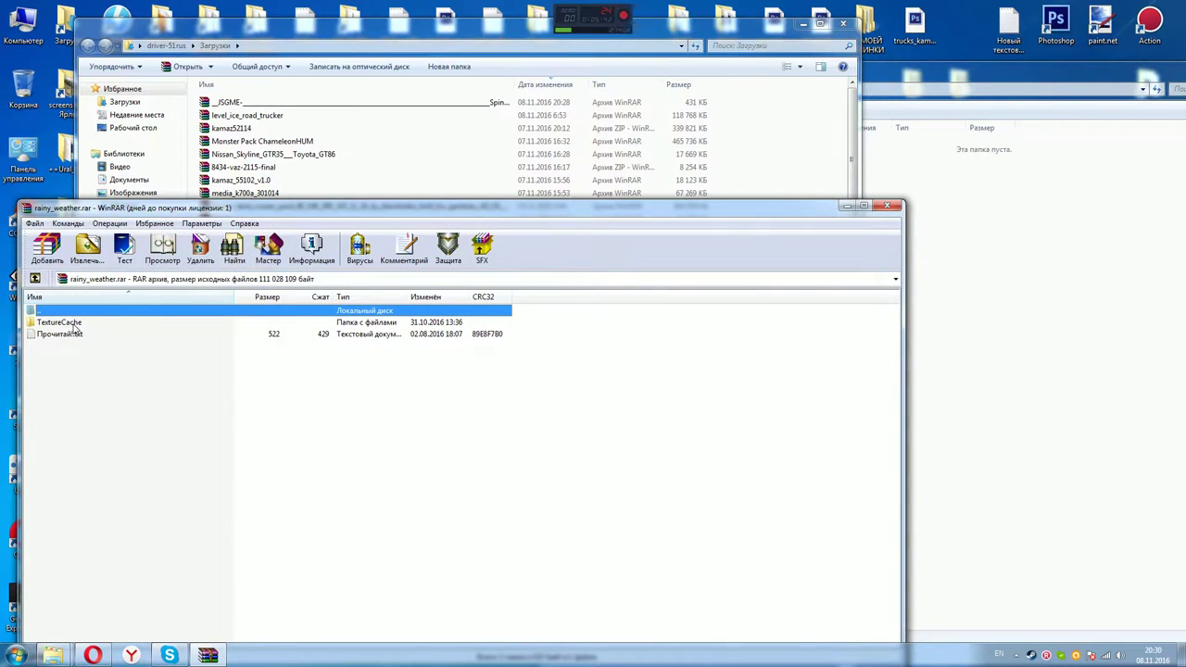
pyautogui.click(887, 205)
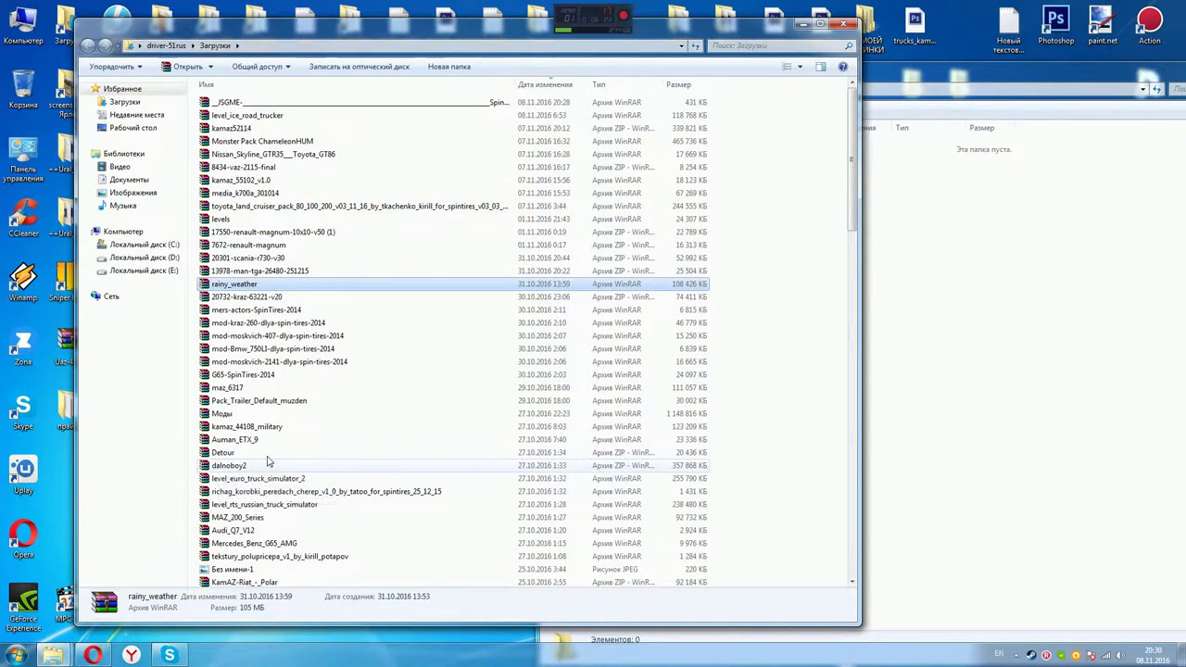
# Examine the Media folder inside the level_euro_truck_simulator_2 archive and close the archive
pyautogui.click(248, 480)
pyautogui.doubleClick(247, 482)
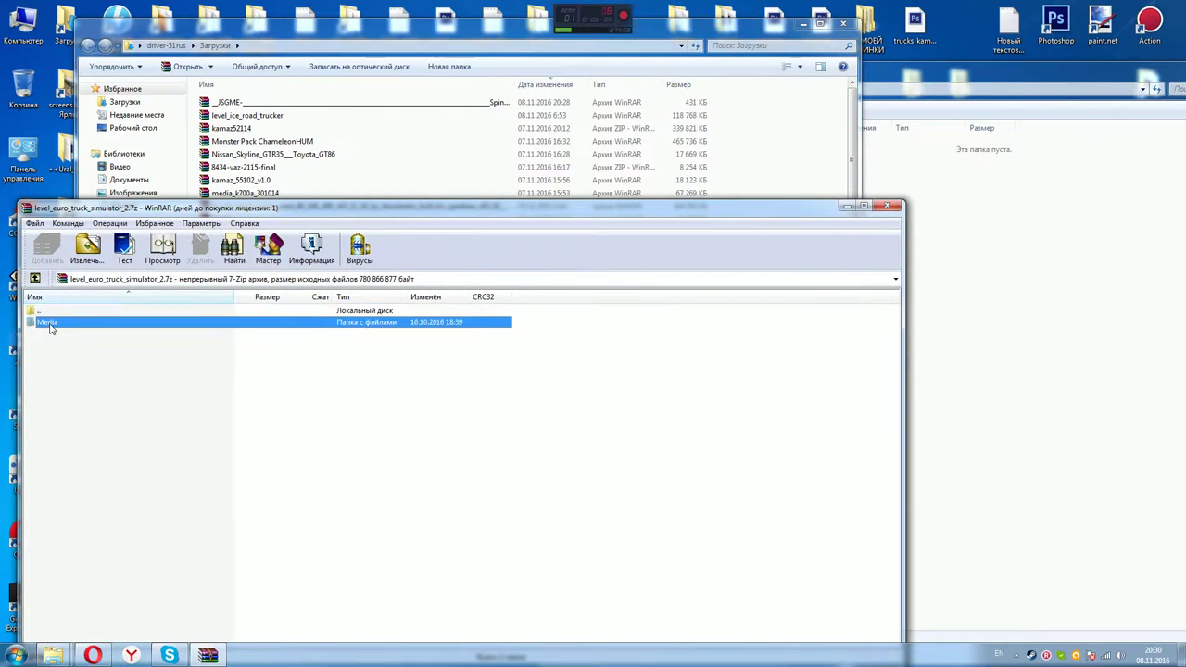
pyautogui.doubleClick(49, 324)
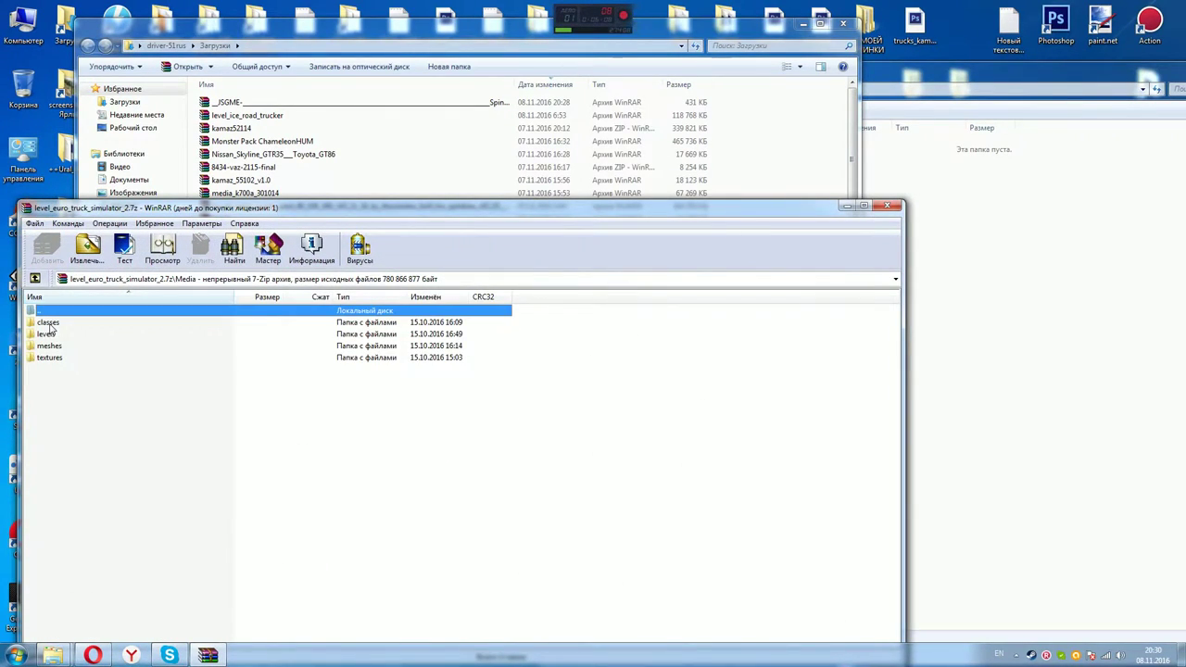
pyautogui.click(35, 278)
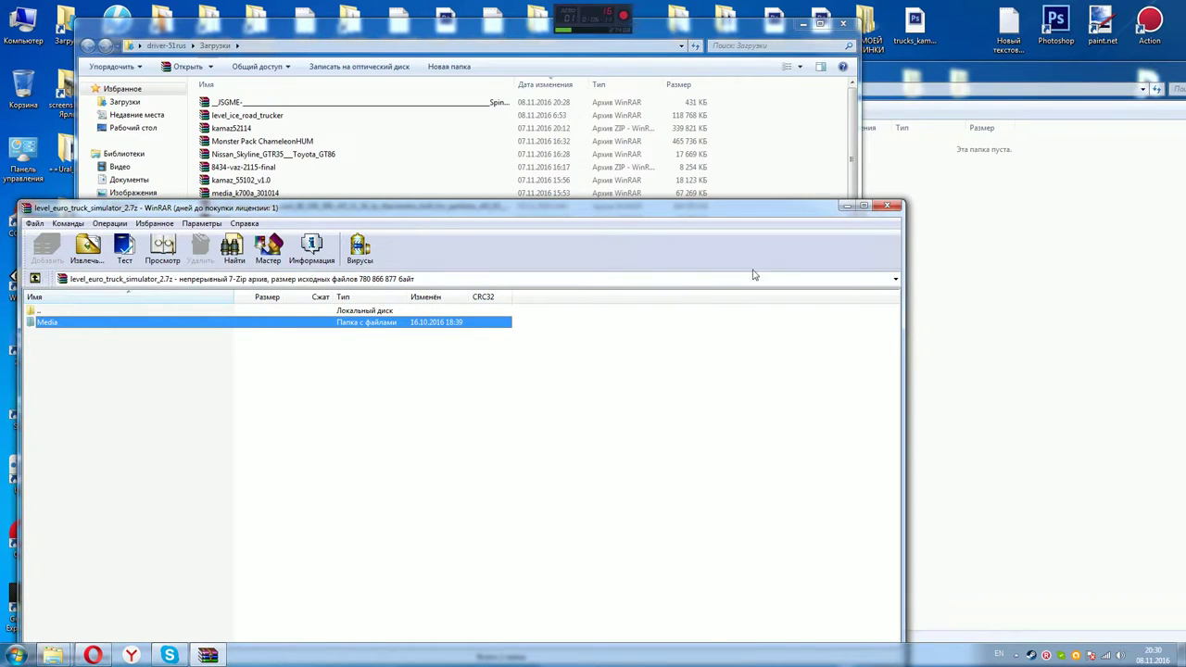
pyautogui.click(888, 206)
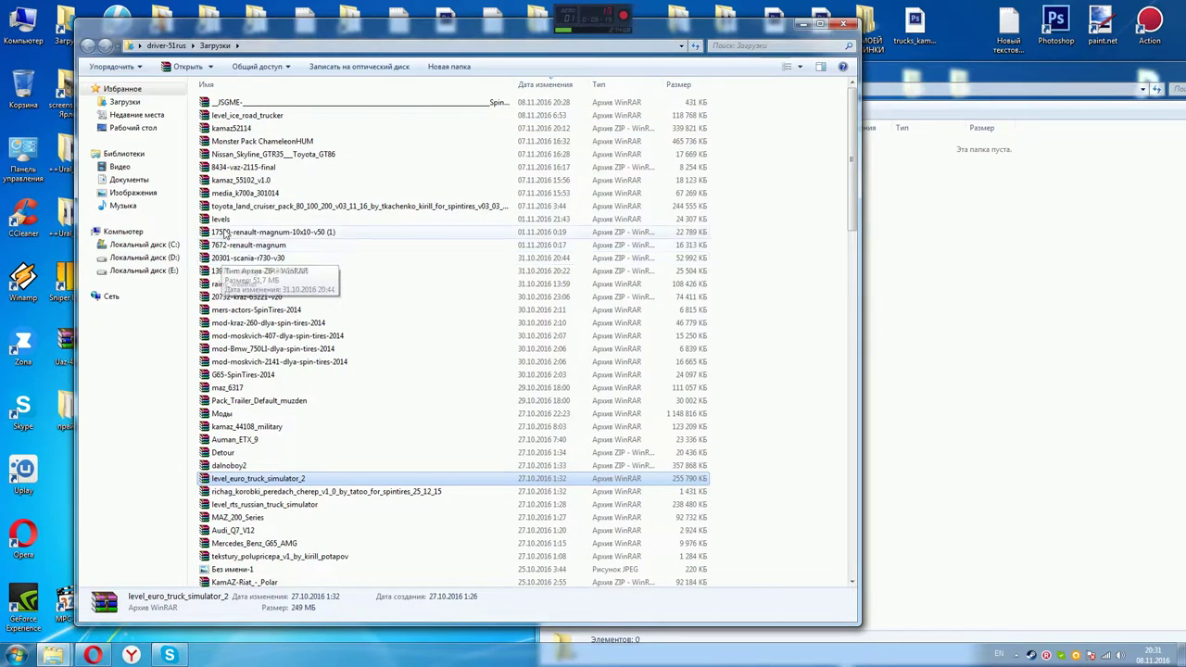
# Extract the levels folder from the levels archive into the MODS folder, check the extracted files and close the archive
pyautogui.doubleClick(222, 219)
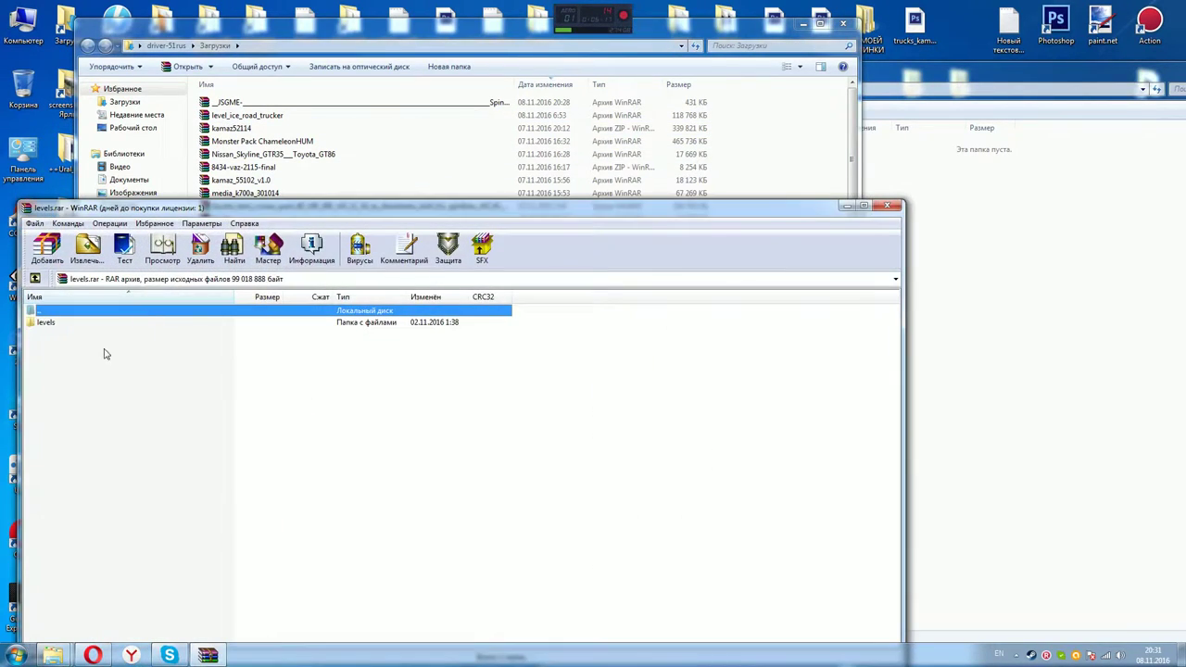
pyautogui.click(50, 323)
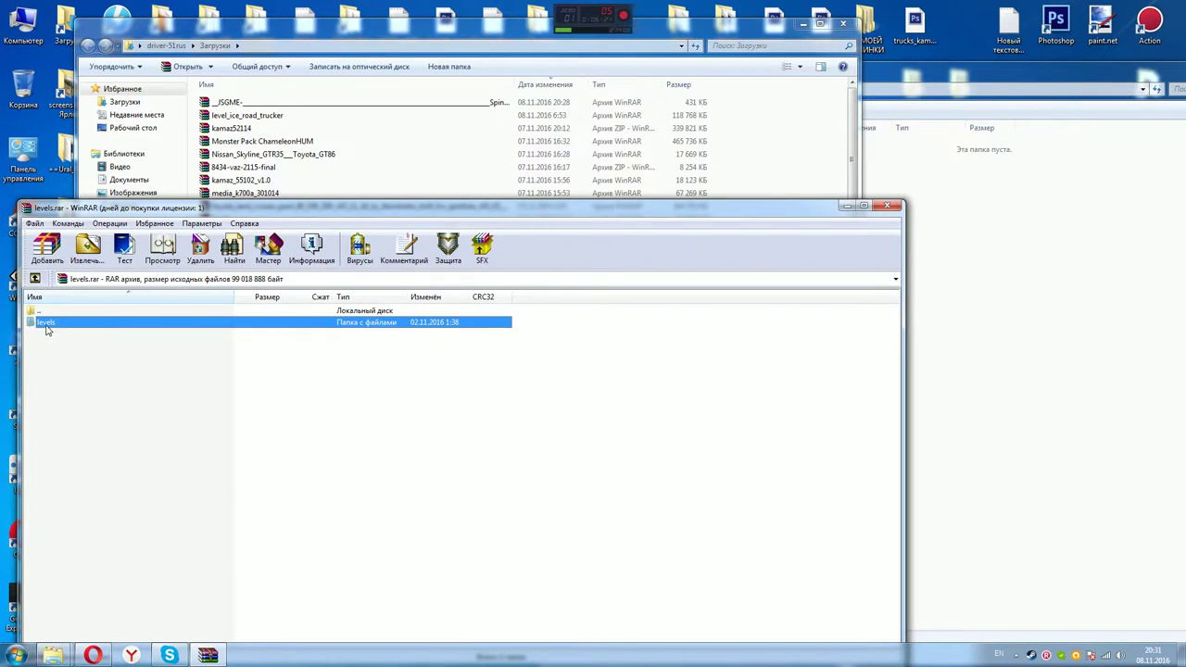
pyautogui.moveTo(50, 323); pyautogui.dragTo(986, 367)
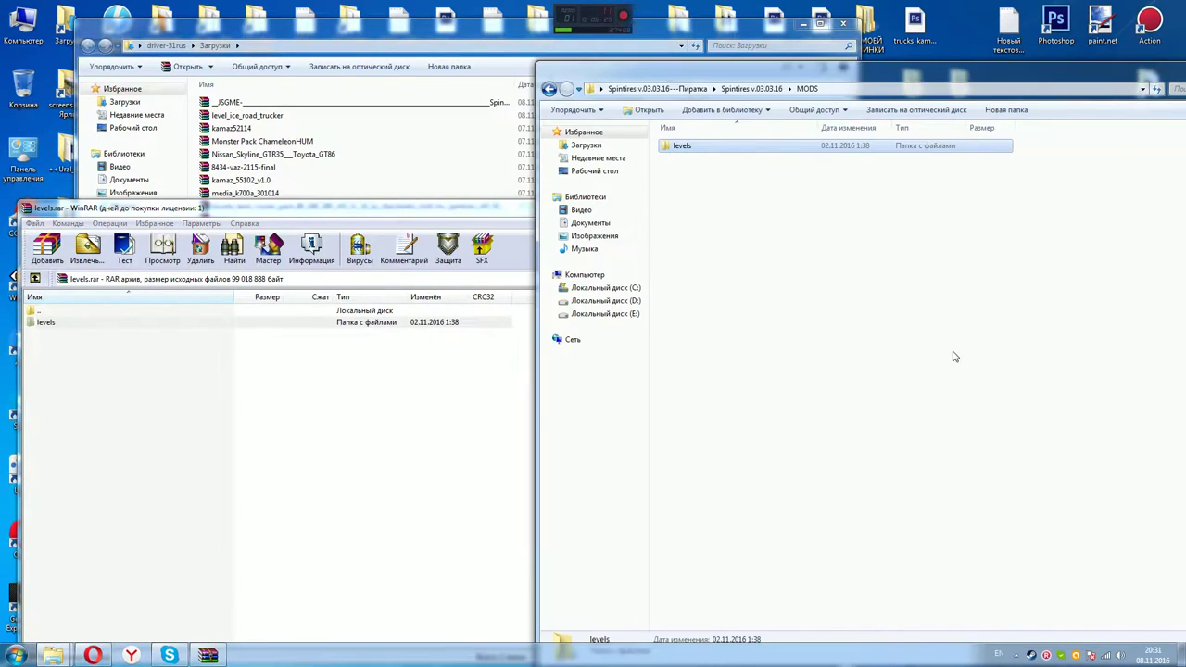
pyautogui.doubleClick(685, 146)
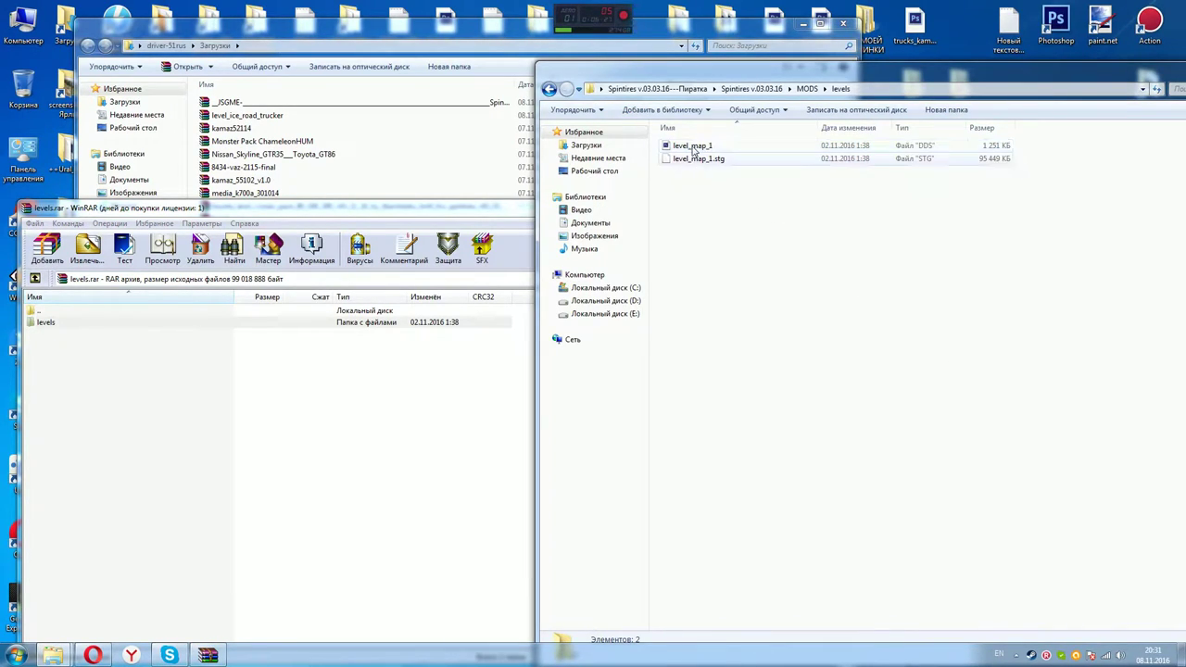
pyautogui.click(550, 88)
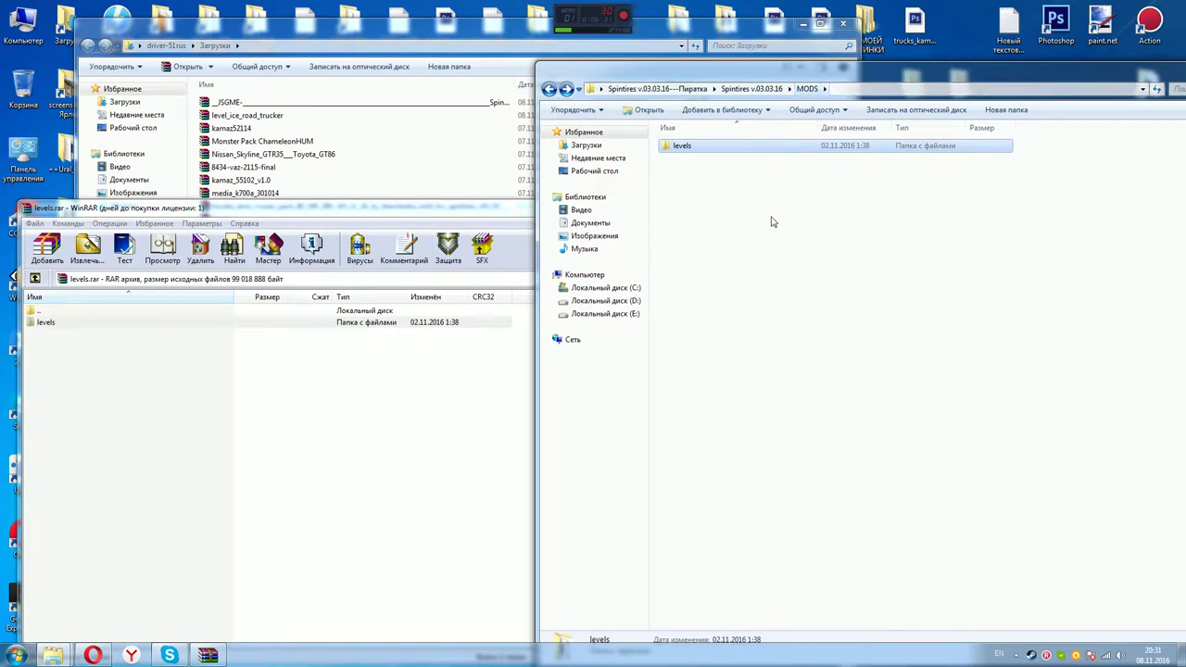
pyautogui.click(514, 213)
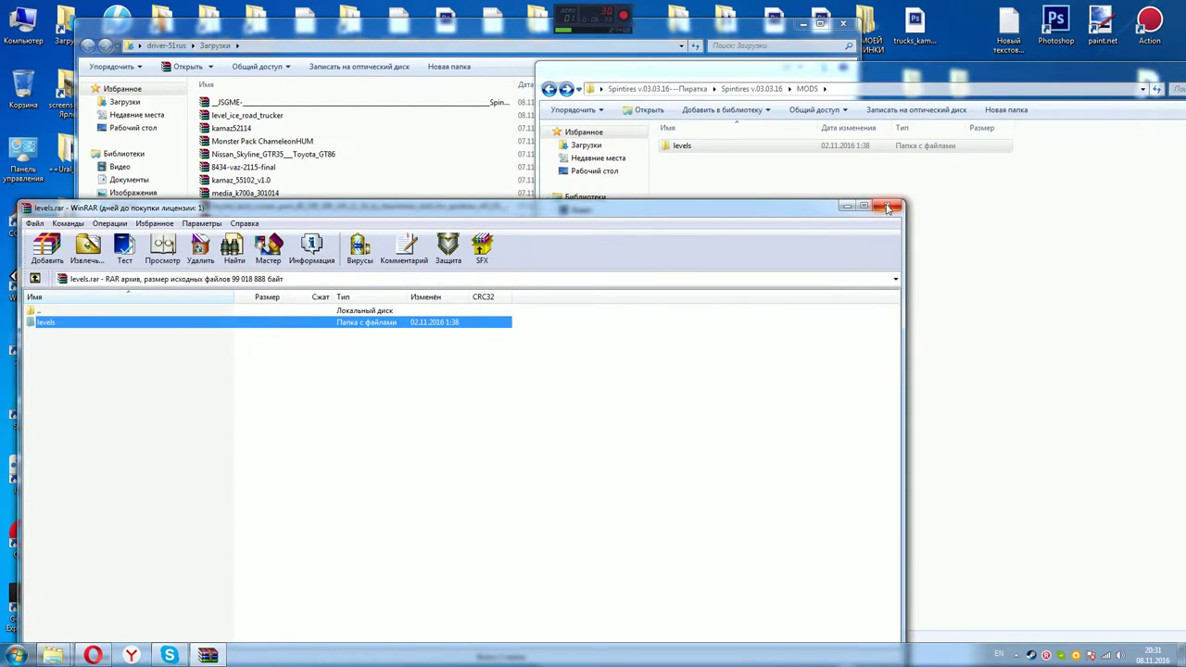
pyautogui.click(887, 204)
# Go back to the Spintires v.03.03.16 folder and copy the name of the Media folder
pyautogui.click(550, 88)
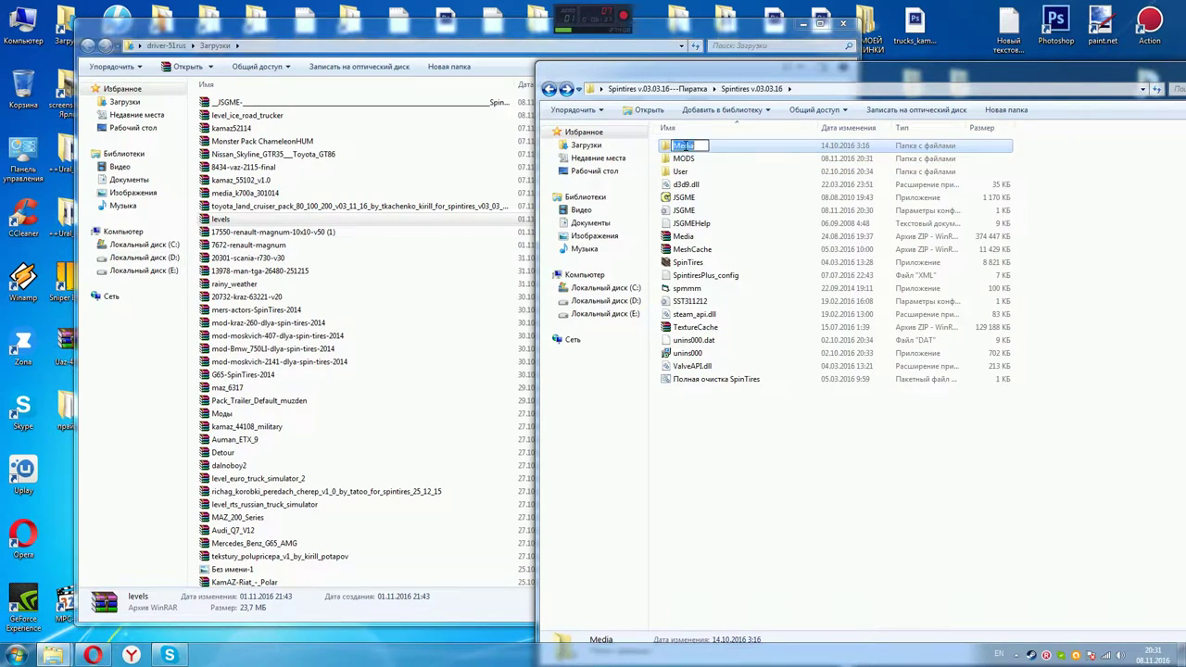
pyautogui.rightClick(684, 148)
pyautogui.click(700, 184)
pyautogui.press('super+c')
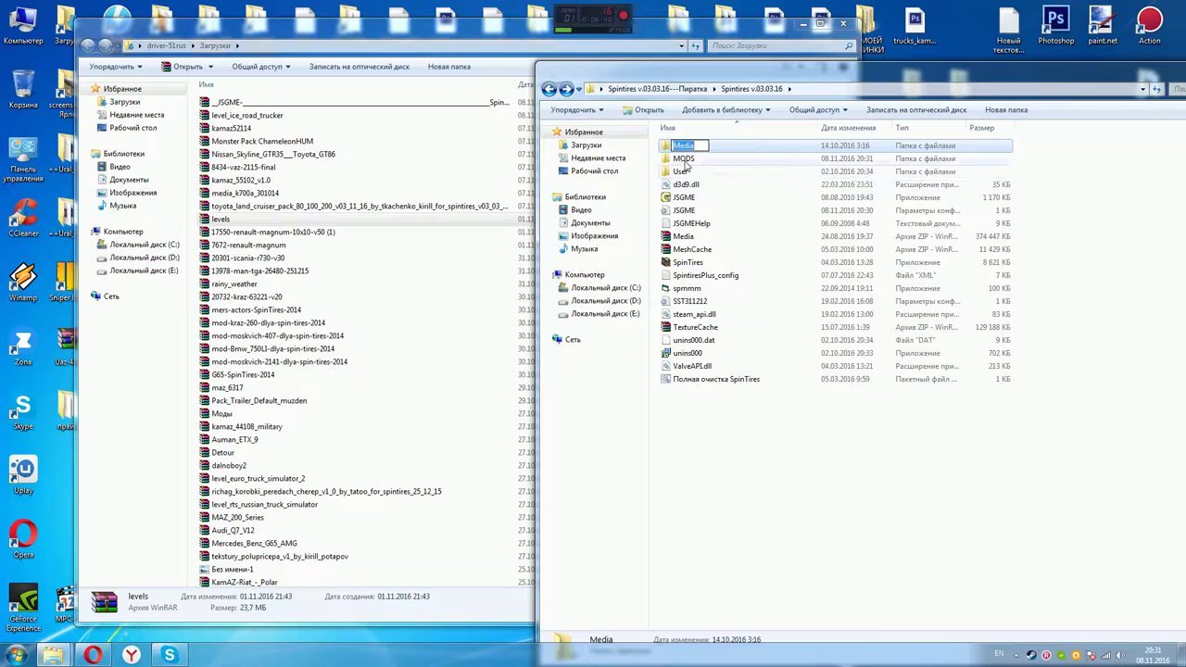
# Create a new folder inside MODS and name it Media using the copied name
pyautogui.click(682, 160)
pyautogui.doubleClick(682, 161)
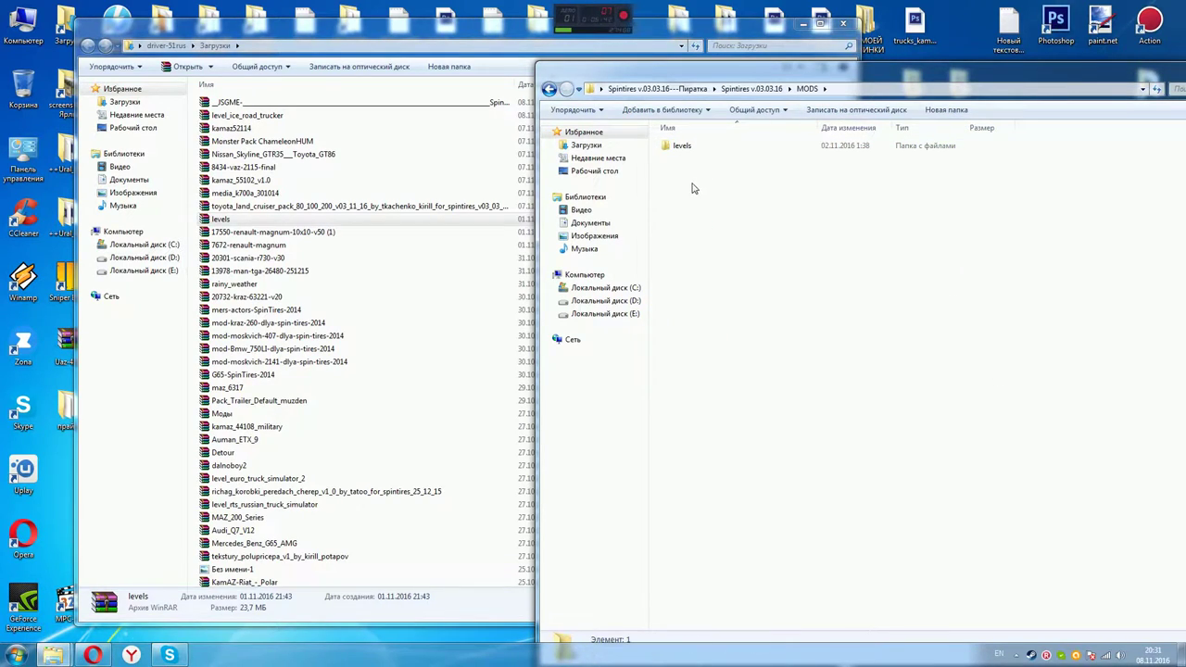
pyautogui.rightClick(695, 199)
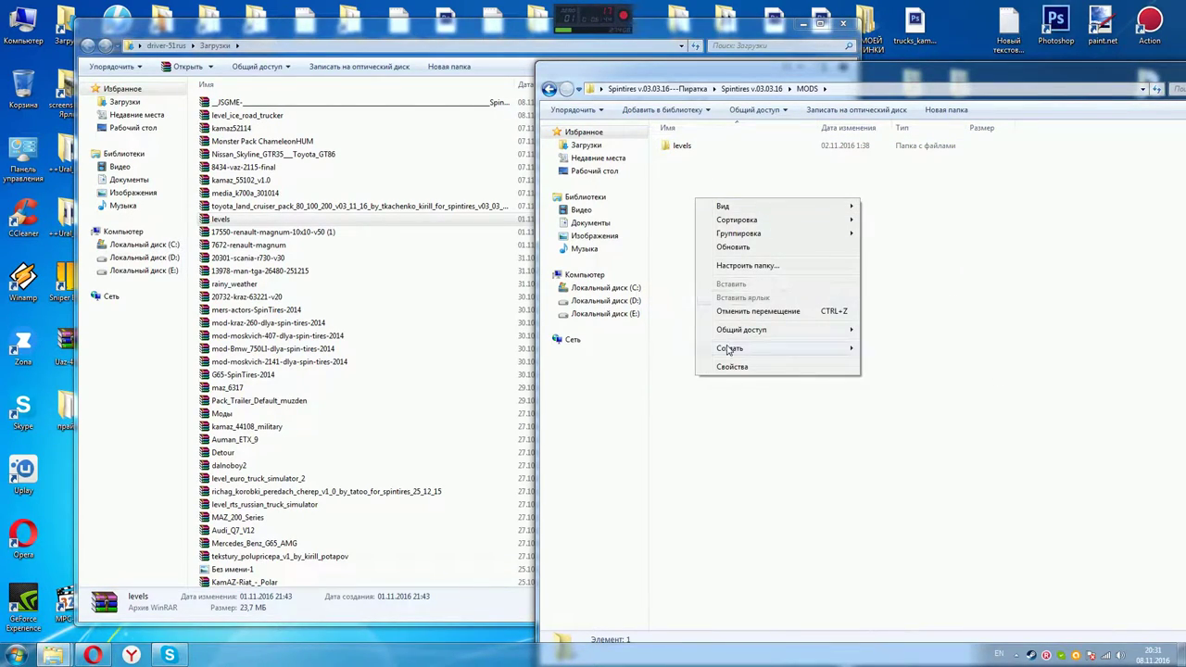
pyautogui.moveTo(804, 349)
pyautogui.click(902, 350)
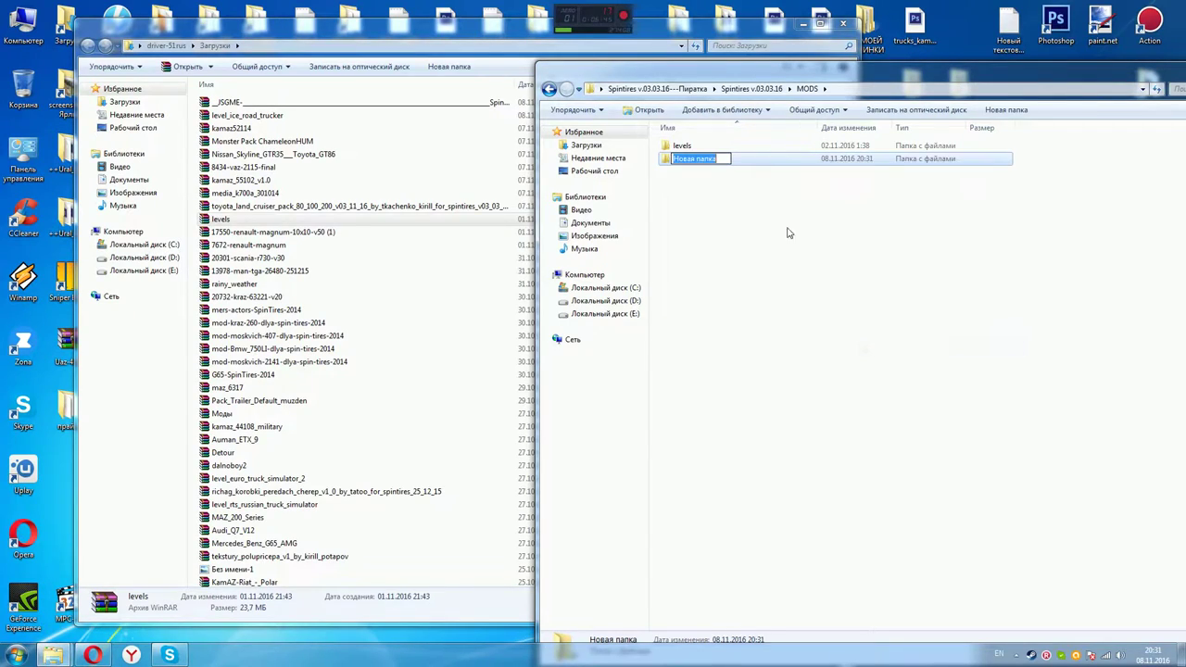
pyautogui.rightClick(699, 159)
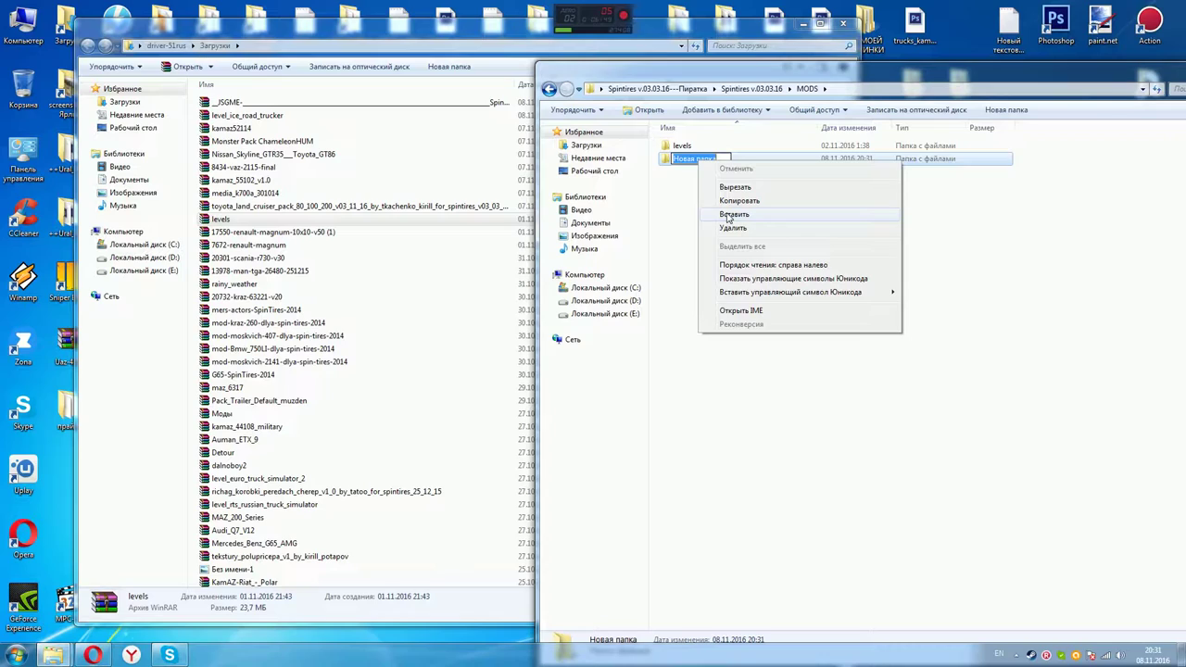
pyautogui.click(733, 214)
pyautogui.click(713, 199)
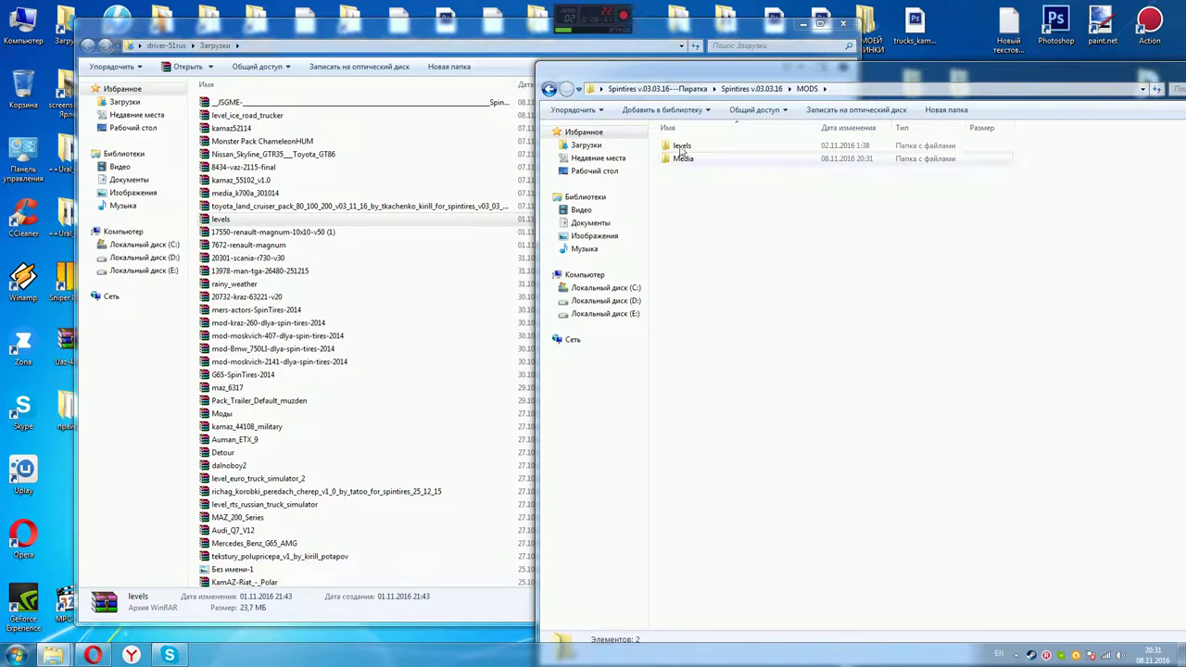
# Move the levels folder into the new Media folder in MODS and open Media\levels to check its files
pyautogui.moveTo(681, 146)
pyautogui.mouseDown()
pyautogui.moveTo(728, 159)
pyautogui.moveTo(690, 162)
pyautogui.mouseUp()
pyautogui.rightClick(707, 230)
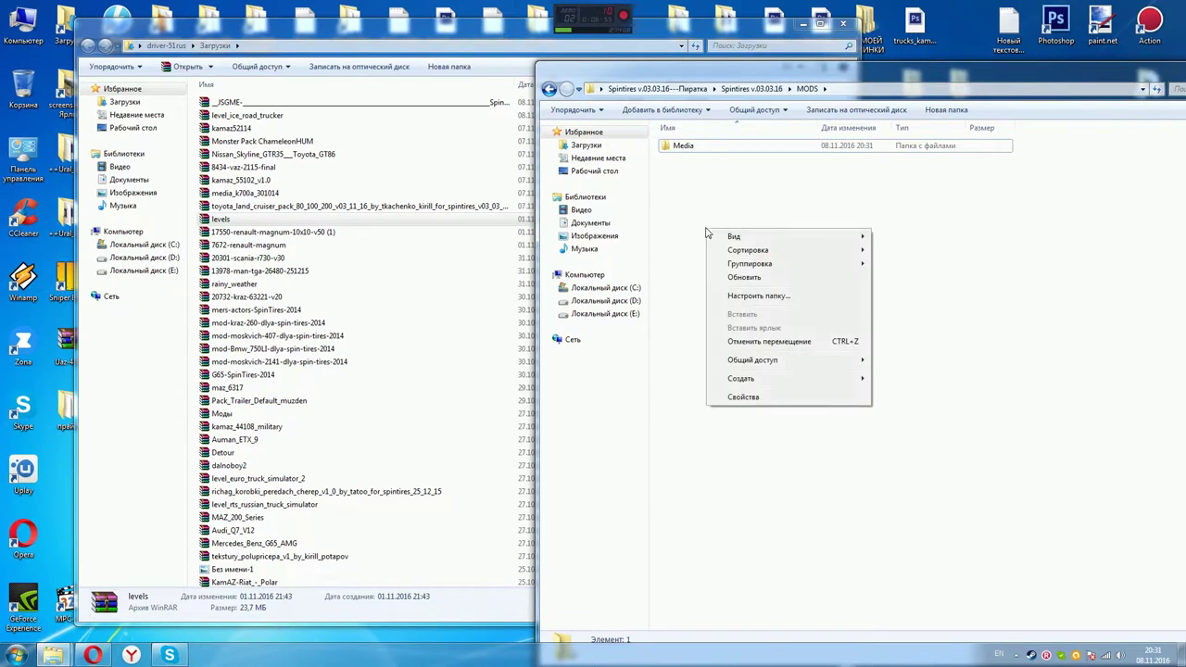
pyautogui.click(693, 146)
pyautogui.doubleClick(693, 146)
pyautogui.doubleClick(693, 146)
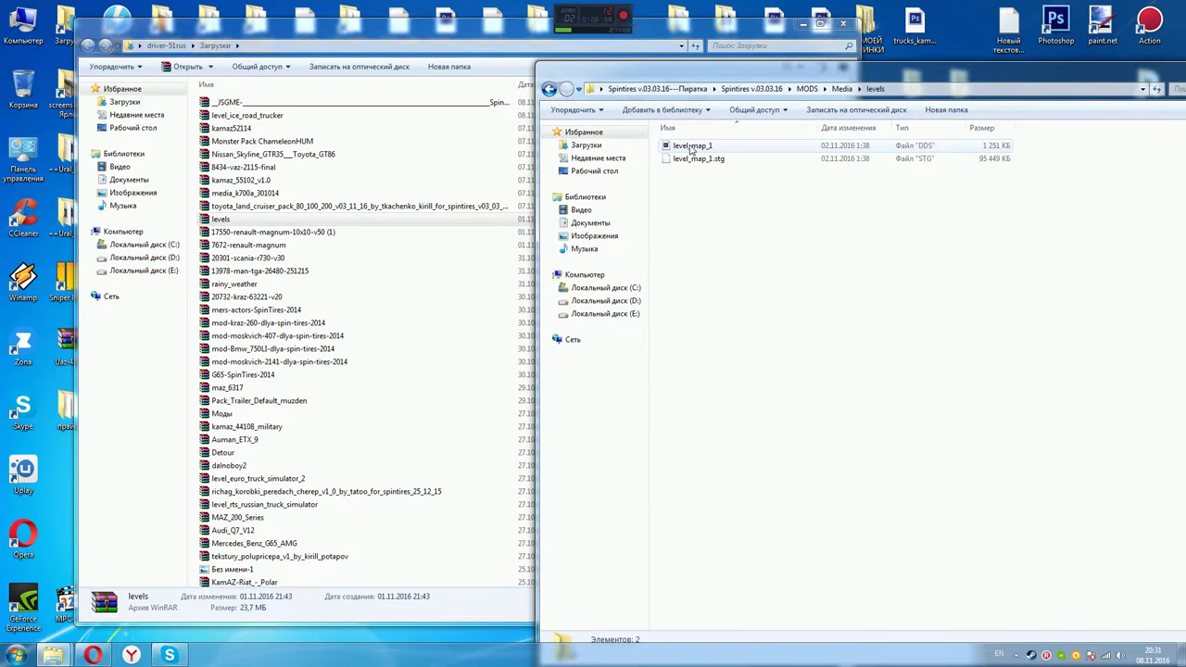
# Copy the level_map_1 part of the level_map_1.stg file name in the levels folder
pyautogui.click(698, 159)
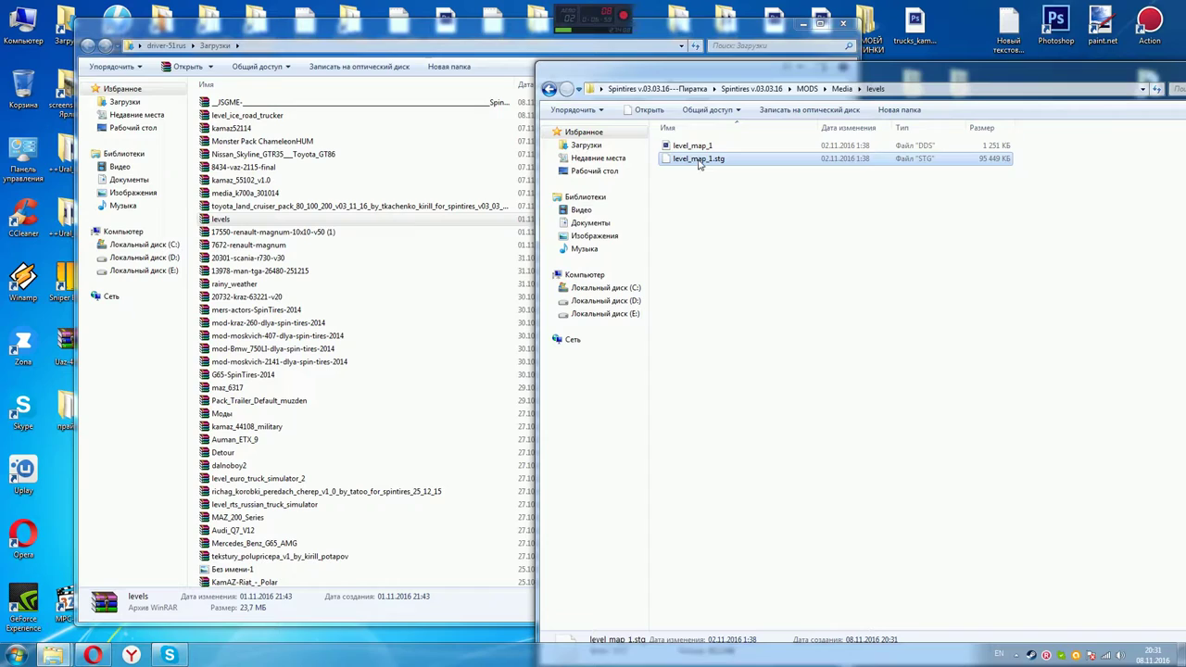
pyautogui.click(699, 161)
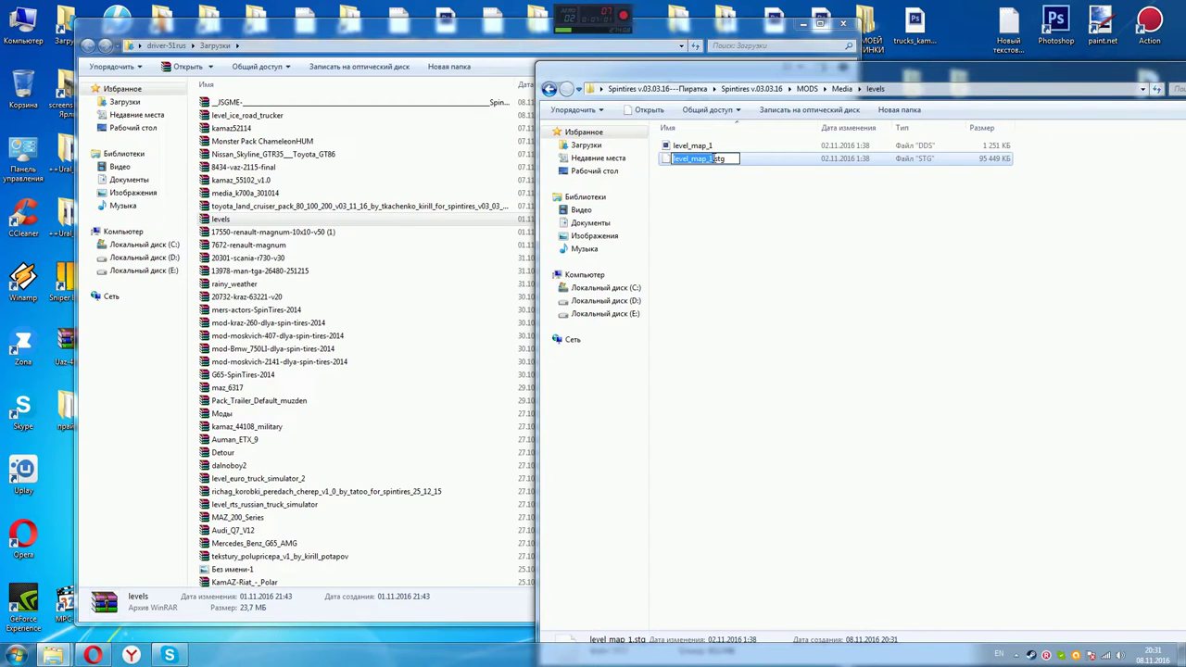
pyautogui.rightClick(684, 158)
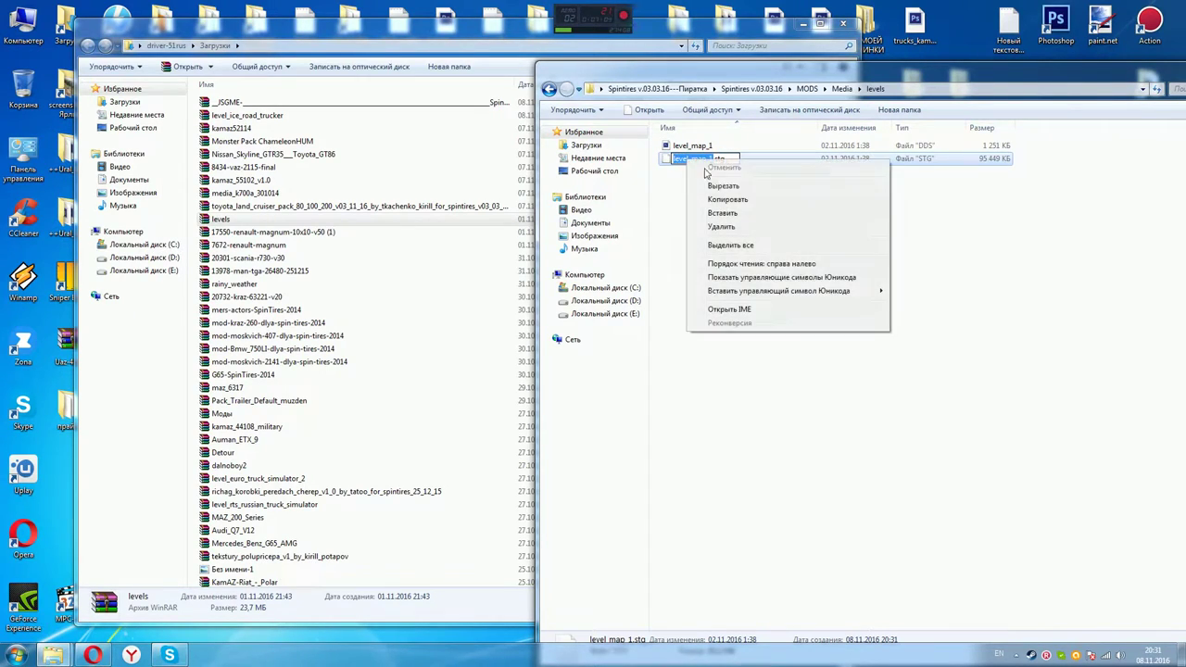
pyautogui.click(723, 199)
# Return to the MODS folder and create a folder there named Карта обзор на прогу
pyautogui.click(551, 90)
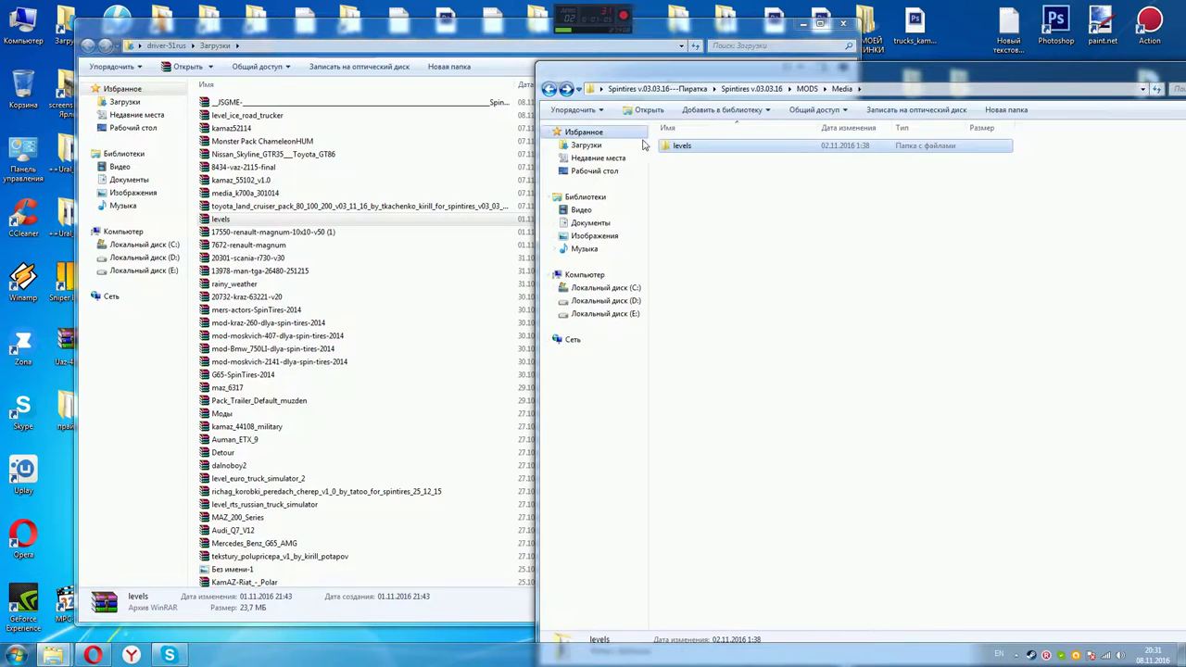
pyautogui.click(550, 90)
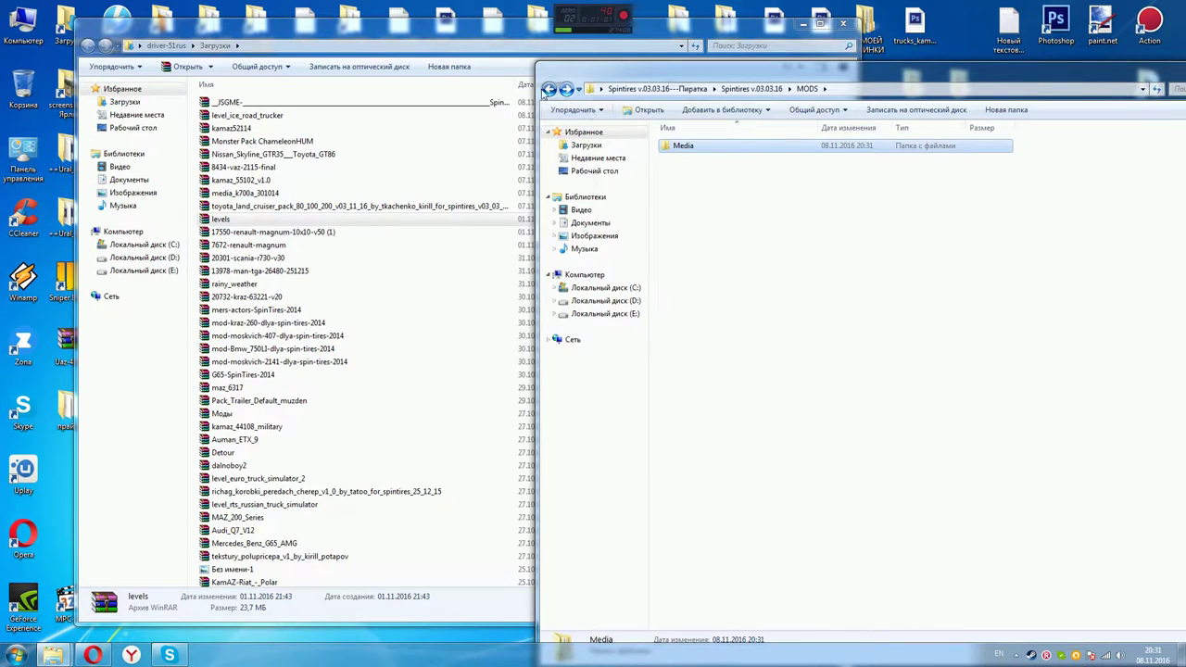
pyautogui.rightClick(691, 190)
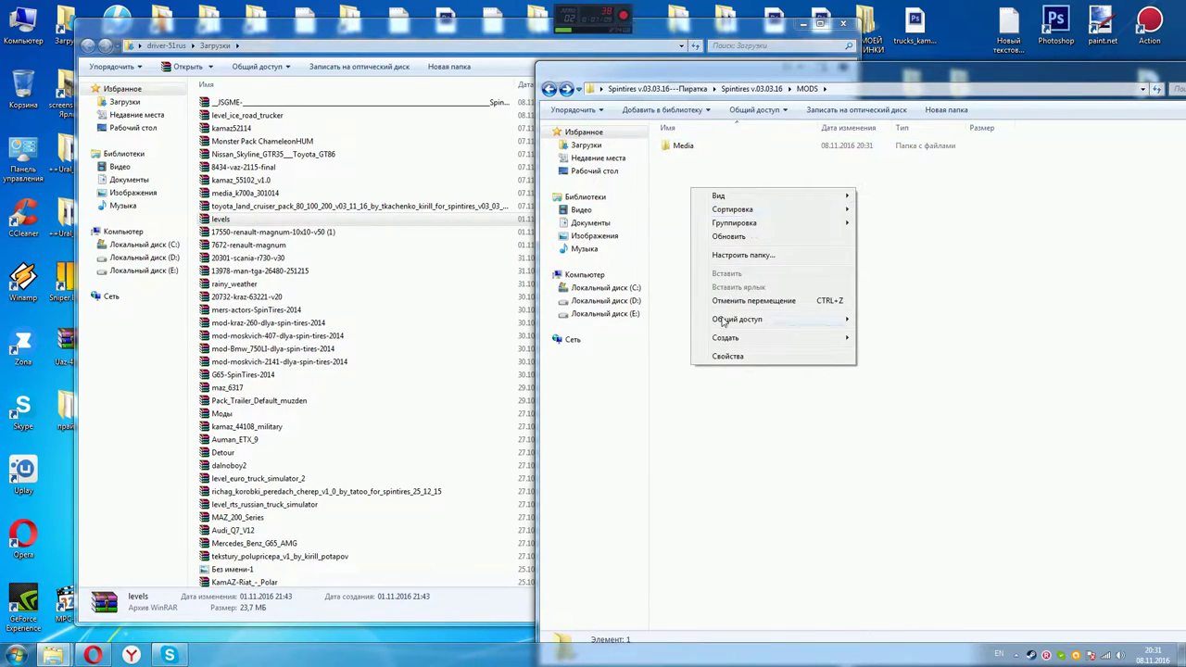
pyautogui.moveTo(721, 321)
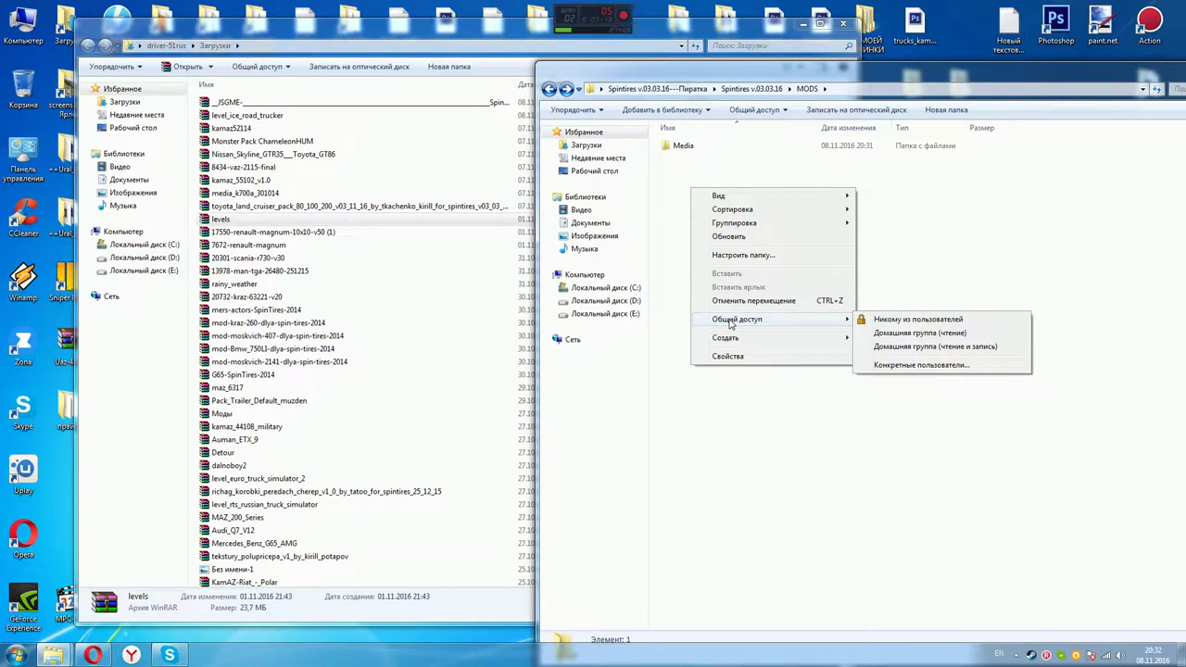
pyautogui.moveTo(730, 346)
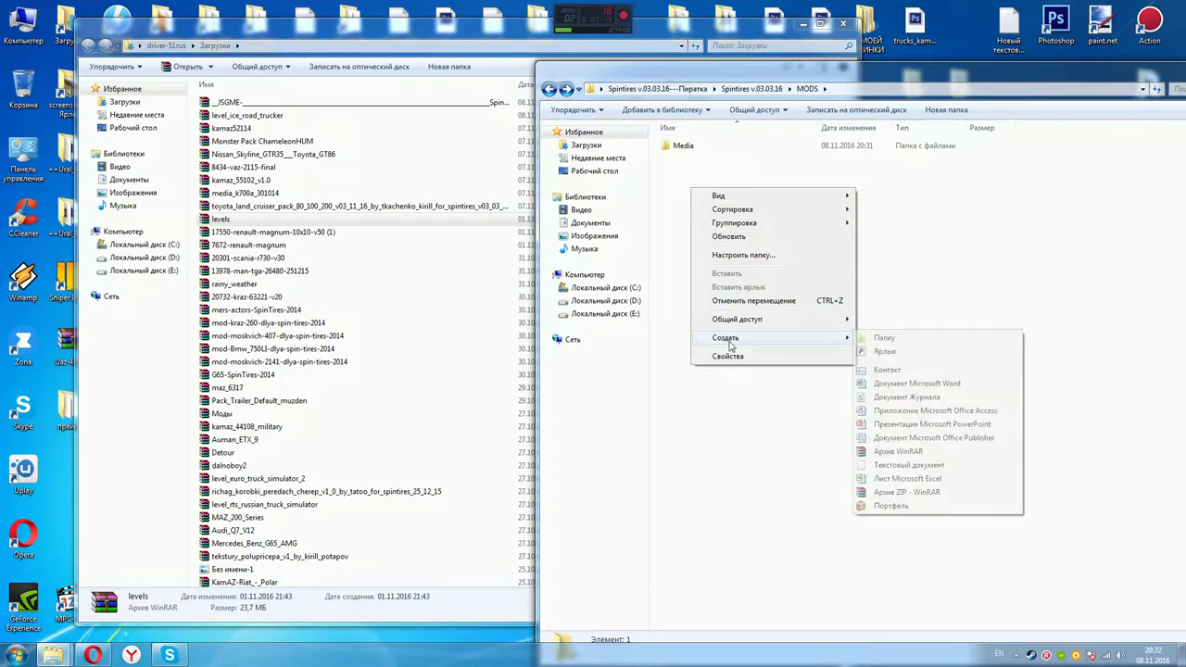
pyautogui.click(896, 339)
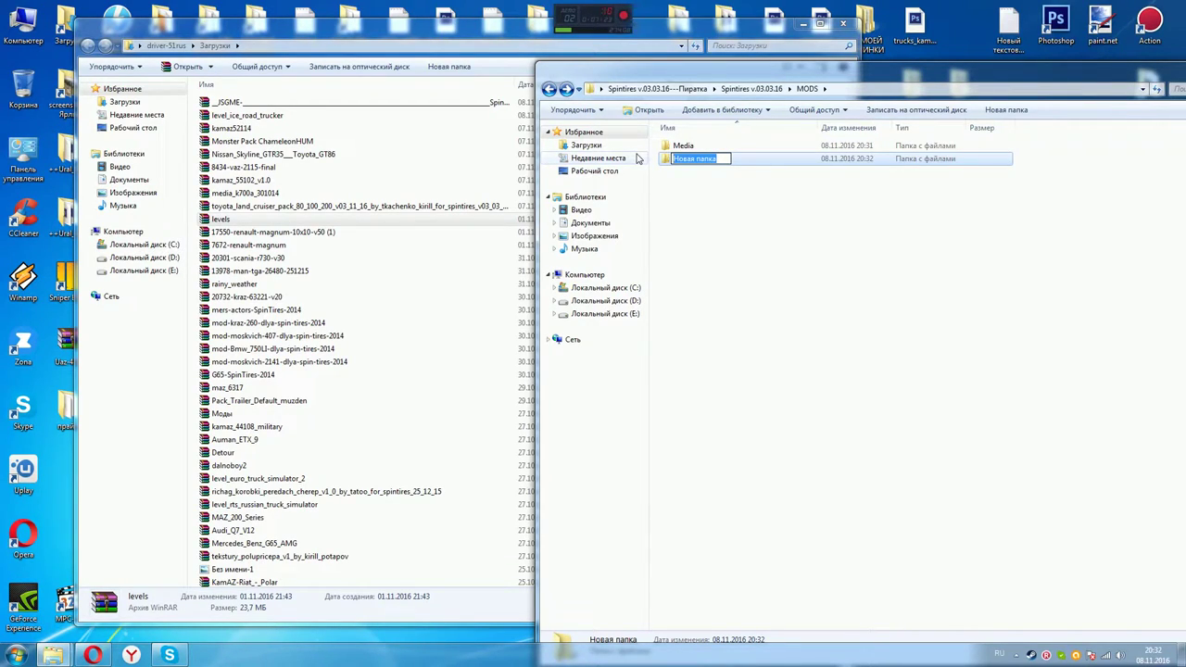
pyautogui.write('KA')
pyautogui.press('BackSpace')
pyautogui.press('BackSpace')
pyautogui.write('арта')
pyautogui.write('обзор на прогу')
pyautogui.press('Return')
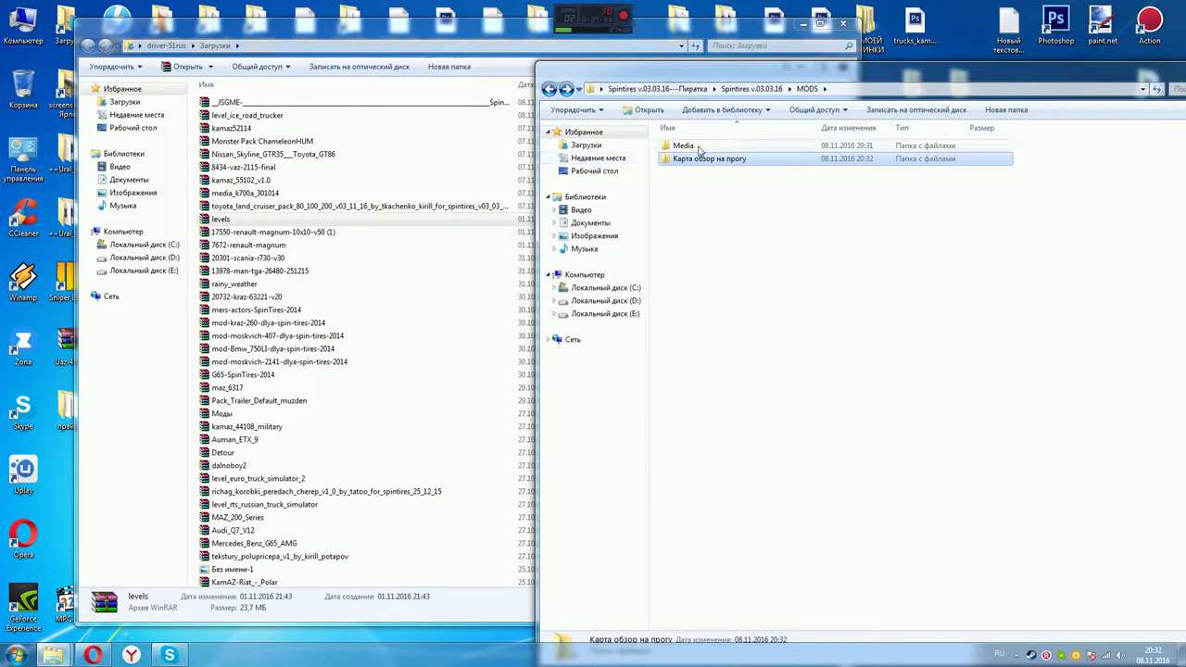
# Move the Media folder into Карта обзор на прогу, go back to the game folder and reopen MODS
pyautogui.moveTo(685, 145); pyautogui.dragTo(696, 167)
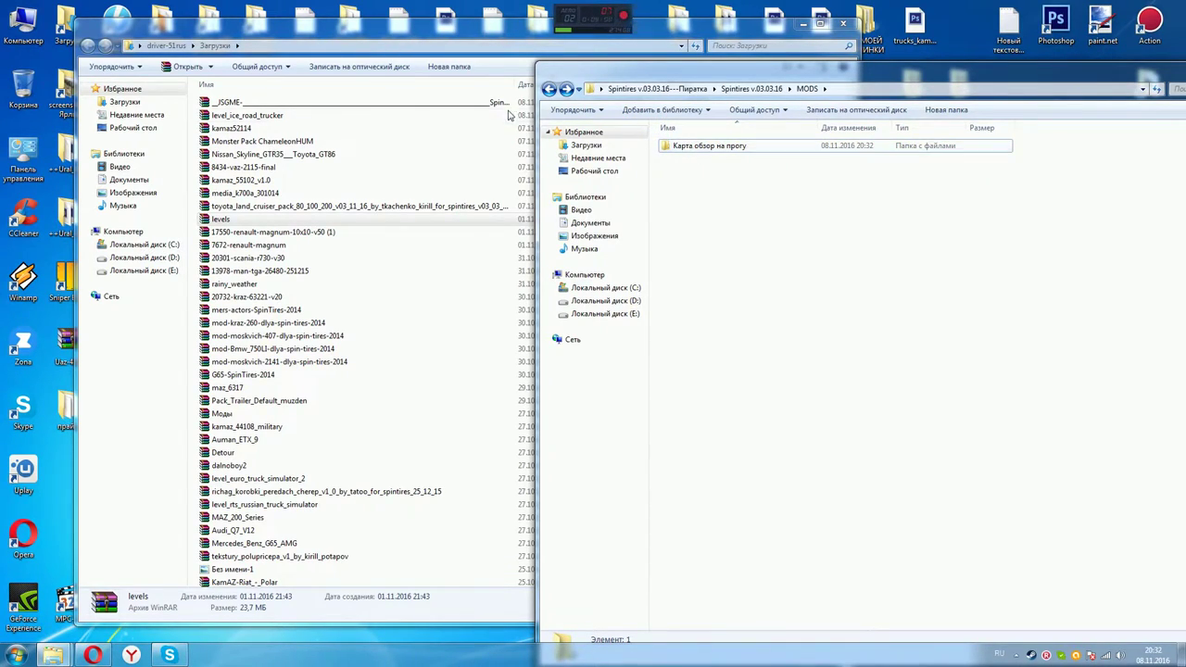
pyautogui.click(549, 89)
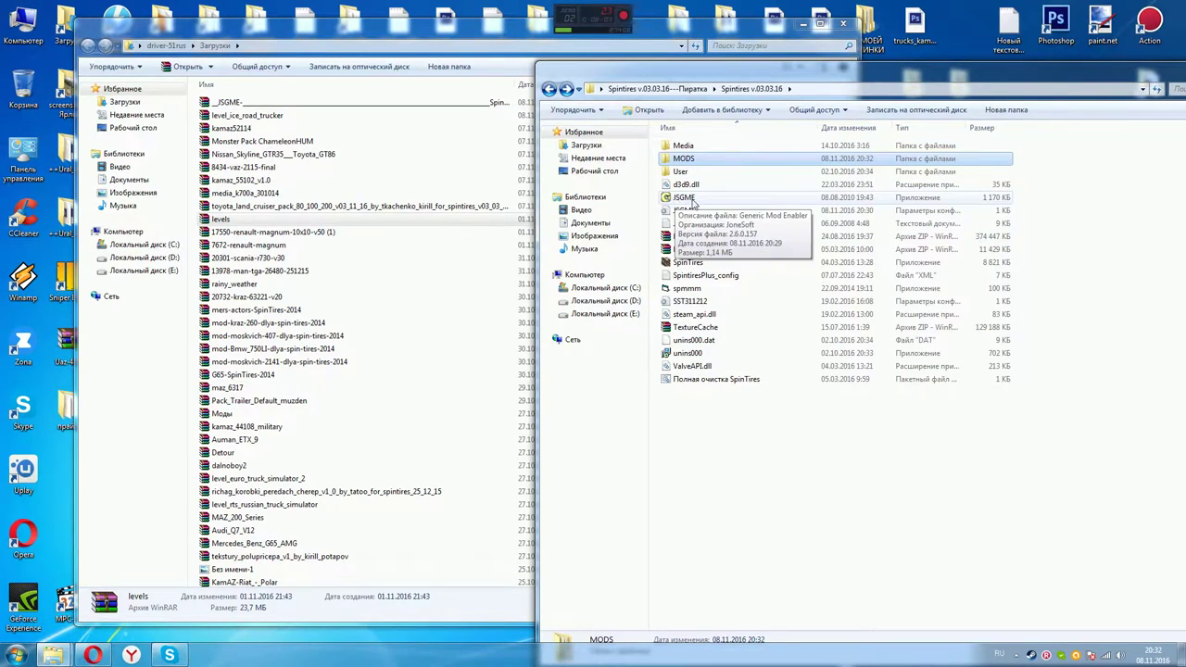
pyautogui.doubleClick(685, 160)
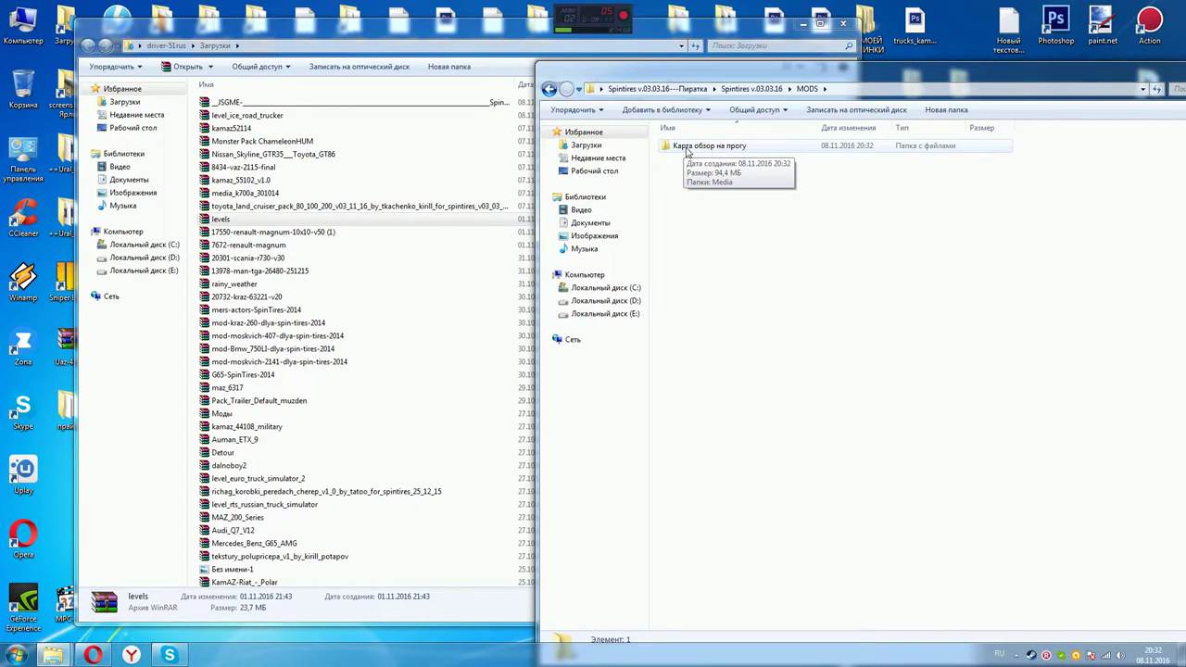
# Open Media\levels inside Карта обзор на прогу and copy the level_map_1 part of the level_map_1.stg file name
pyautogui.doubleClick(690, 148)
pyautogui.doubleClick(690, 148)
pyautogui.doubleClick(685, 146)
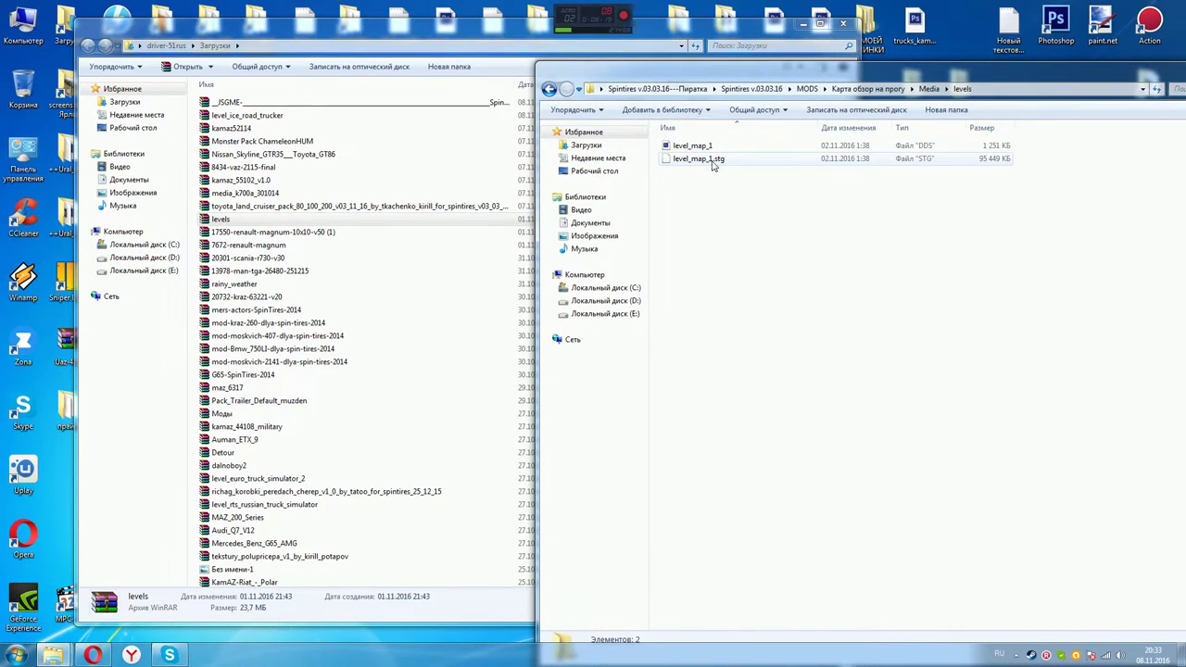
pyautogui.click(700, 163)
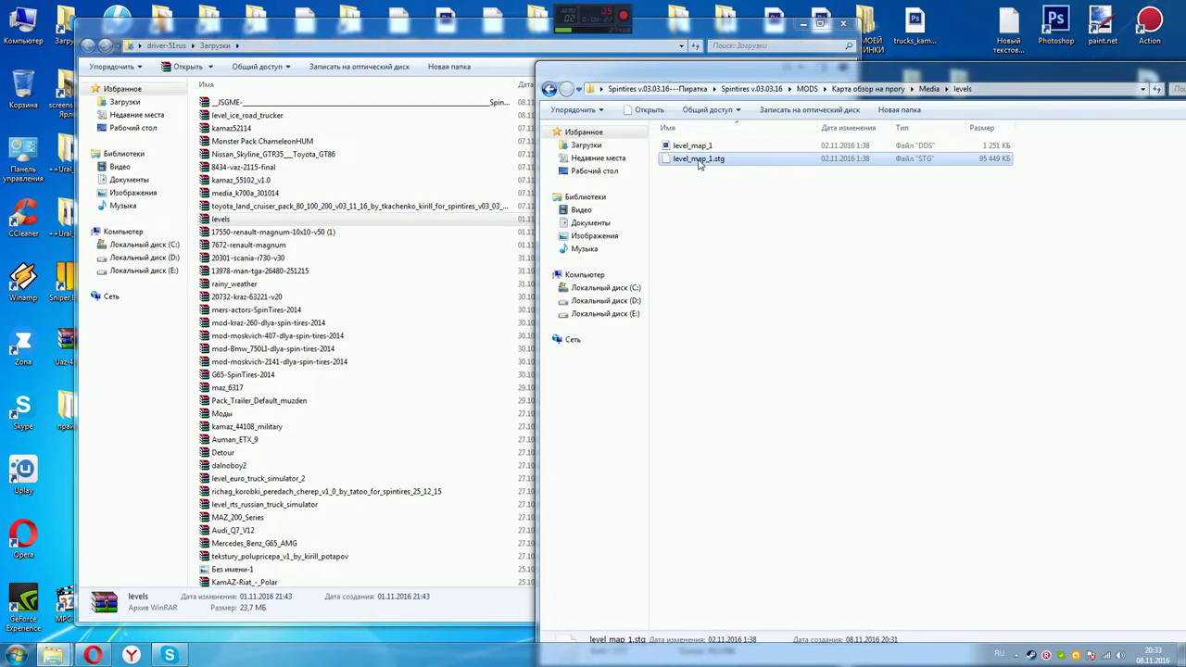
pyautogui.click(699, 160)
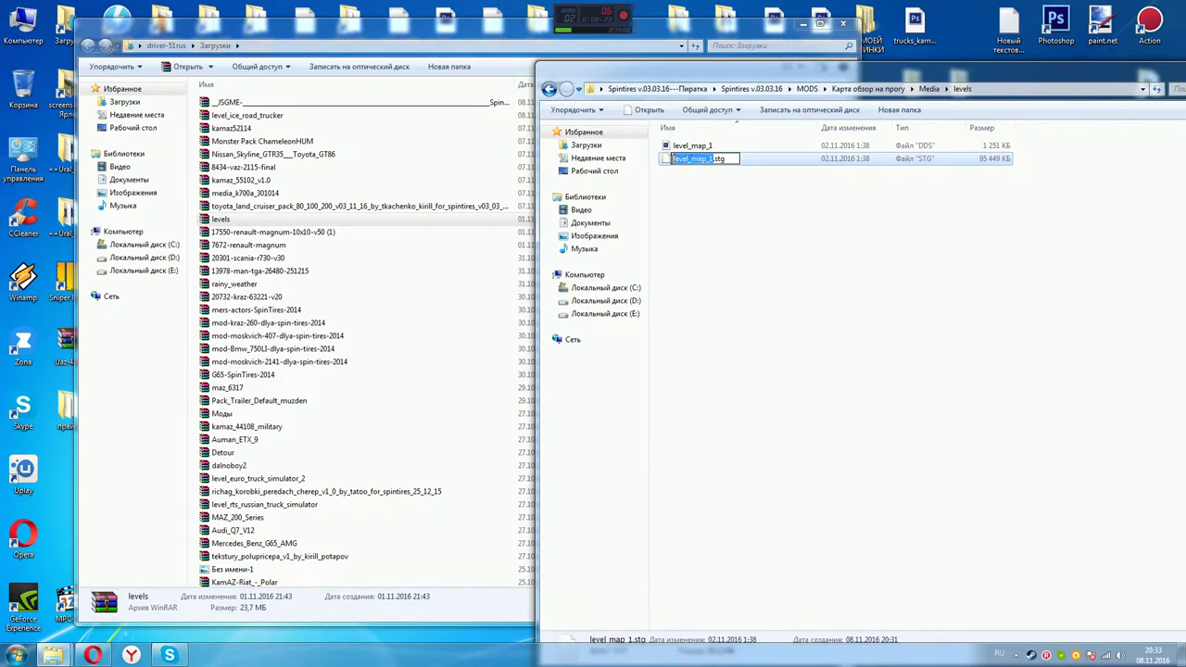
pyautogui.rightClick(678, 159)
pyautogui.click(711, 195)
pyautogui.click(709, 197)
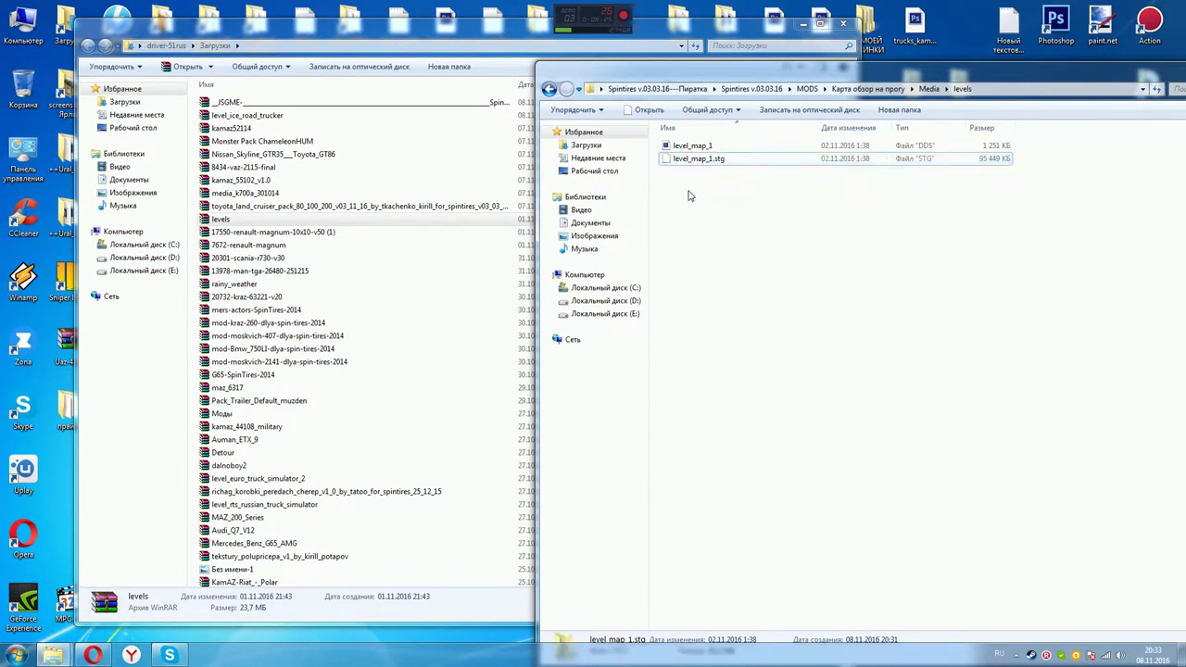
# Return to the MODS folder and rename the map folder as Карта обзор на прогу_level_map_1
pyautogui.click(549, 89)
pyautogui.click(549, 88)
pyautogui.click(549, 89)
pyautogui.click(709, 146)
pyautogui.click(748, 146)
pyautogui.rightClick(749, 147)
pyautogui.click(746, 148)
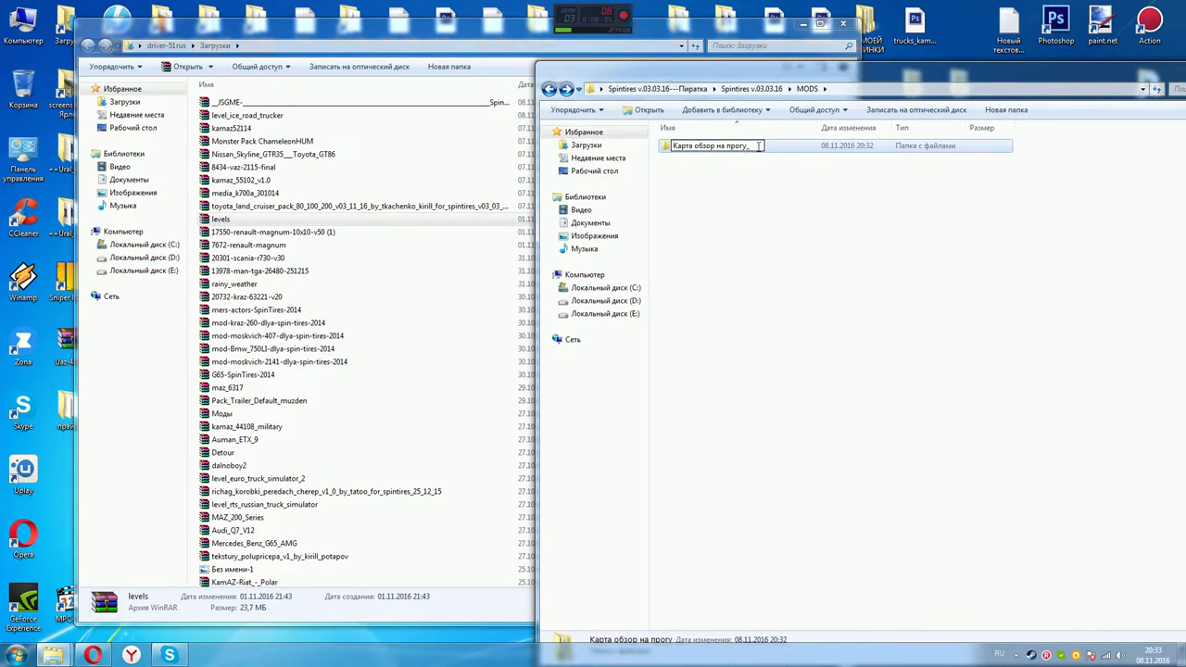
pyautogui.rightClick(753, 146)
pyautogui.click(786, 199)
pyautogui.click(752, 252)
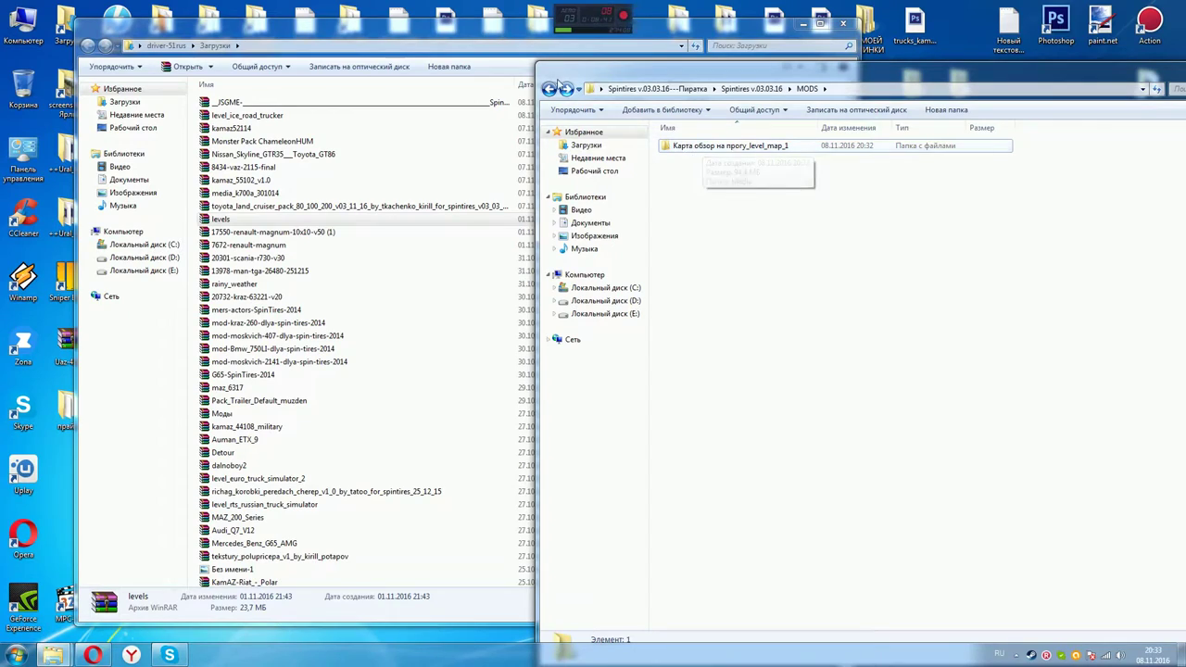
# Check the mod's folder structure from the game folder through MODS down to Media\levels, and return to MODS
pyautogui.click(549, 89)
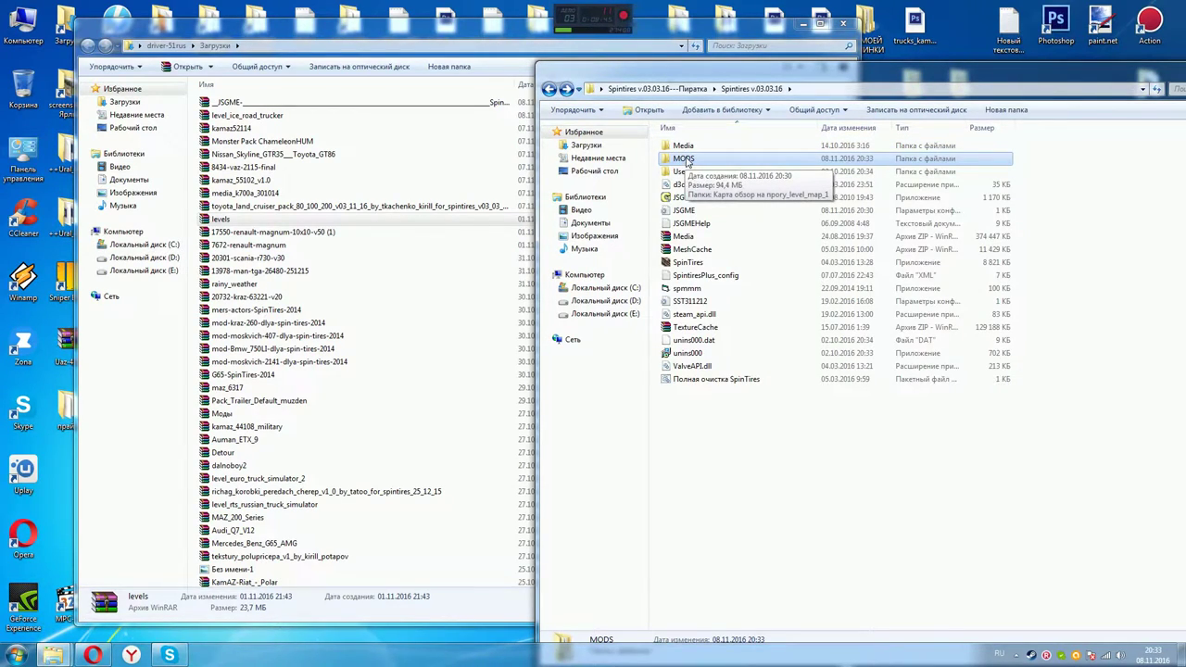
pyautogui.doubleClick(686, 159)
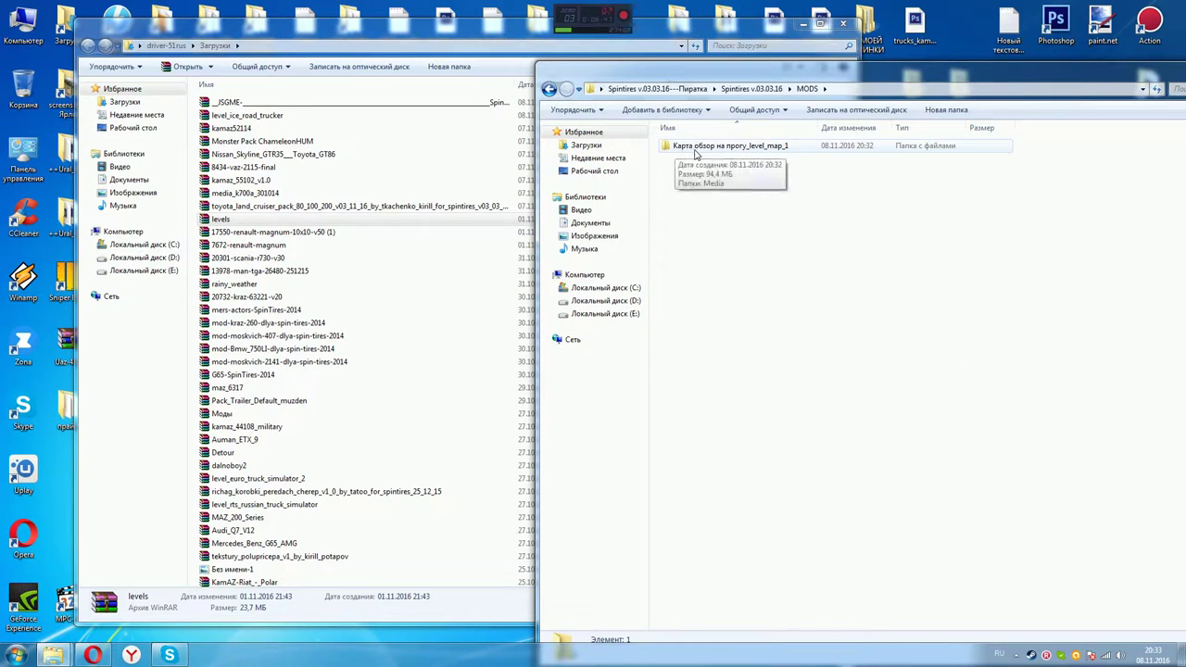
pyautogui.doubleClick(692, 148)
pyautogui.click(686, 148)
pyautogui.doubleClick(685, 149)
pyautogui.doubleClick(688, 148)
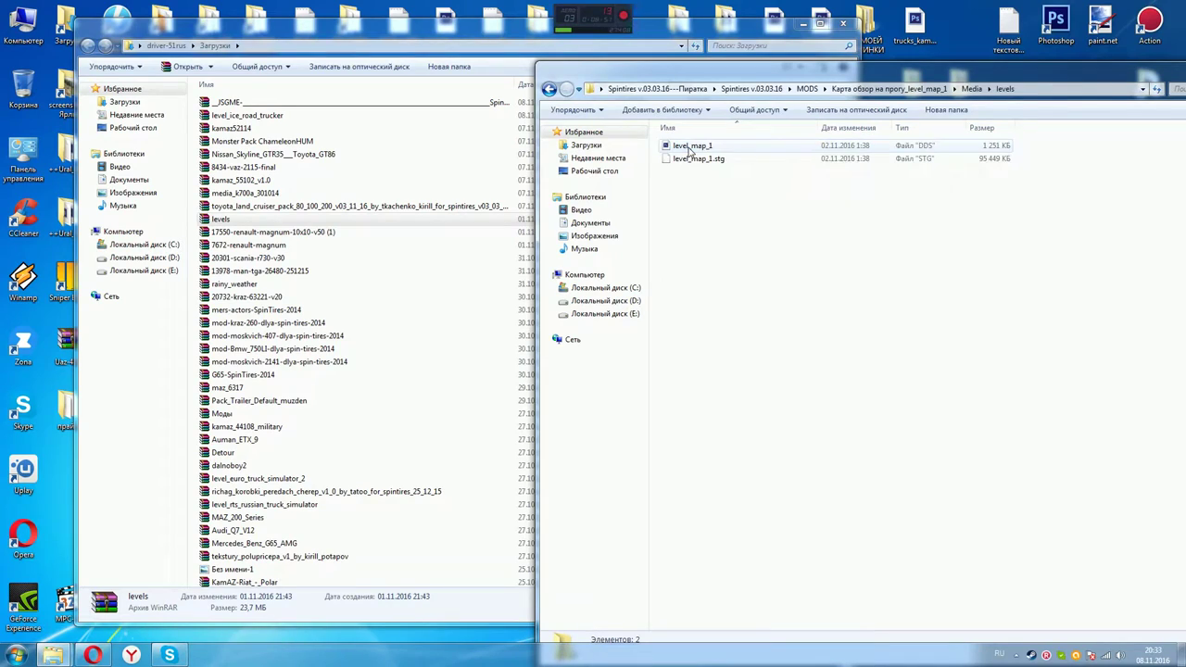
pyautogui.click(548, 89)
pyautogui.click(548, 89)
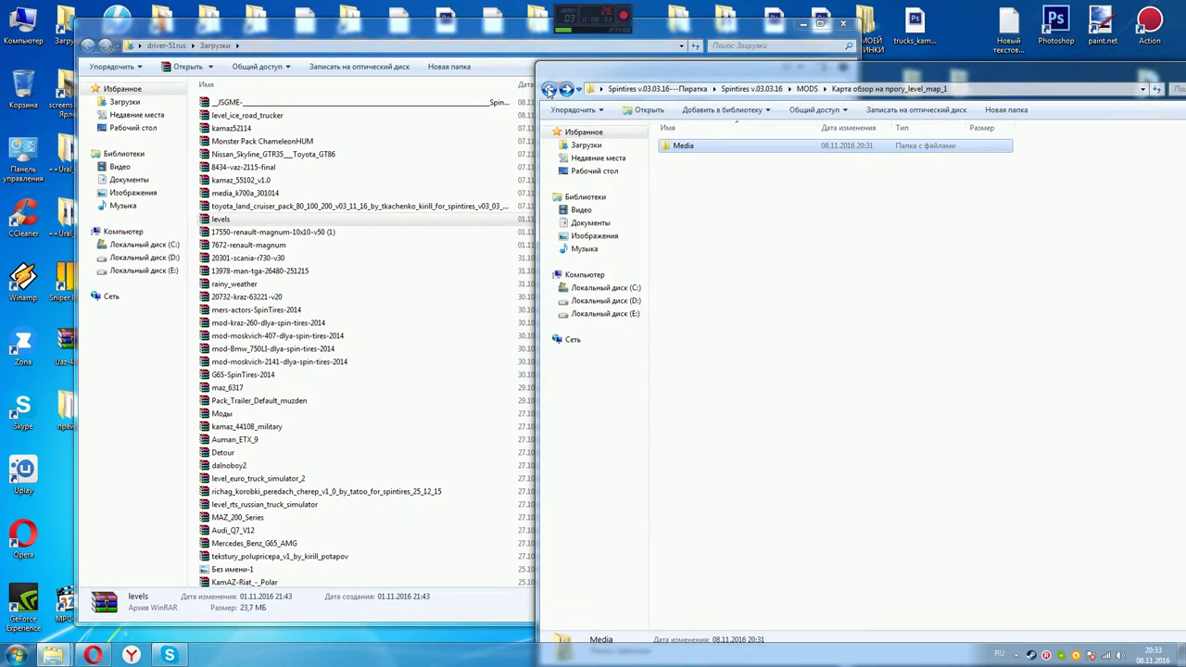
pyautogui.click(548, 89)
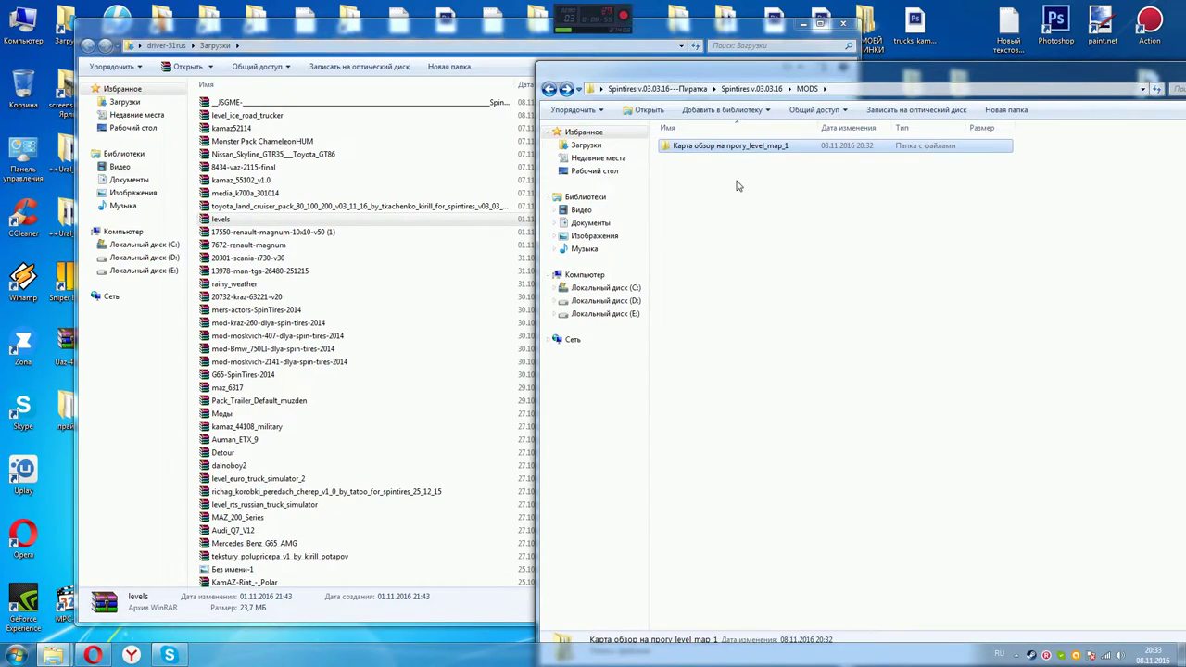
# Examine the subfolders of Media in the level_euro_truck_simulator_2 archive from Загрузки, and close the archive
pyautogui.doubleClick(246, 480)
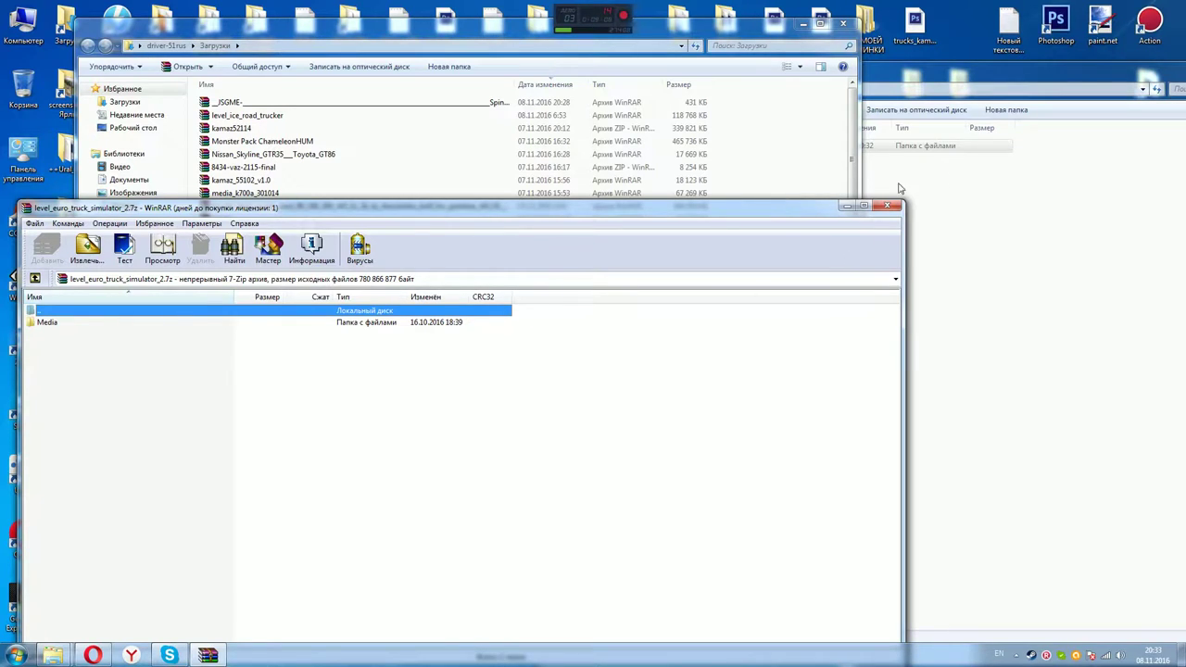
pyautogui.doubleClick(46, 322)
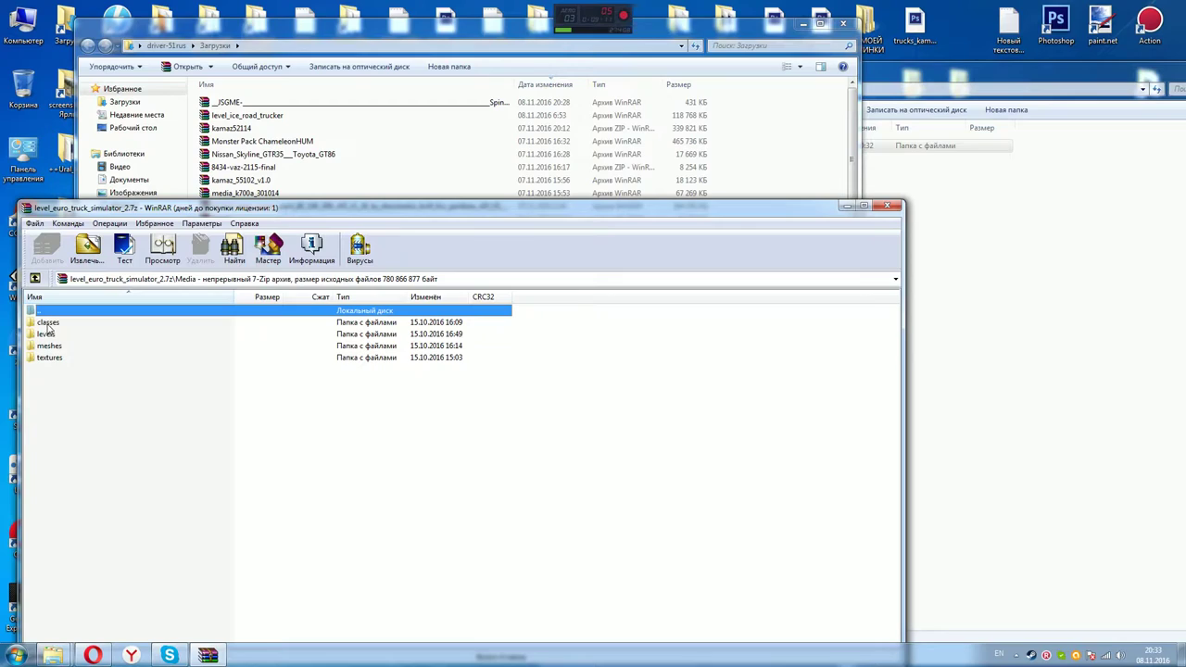
pyautogui.click(46, 326)
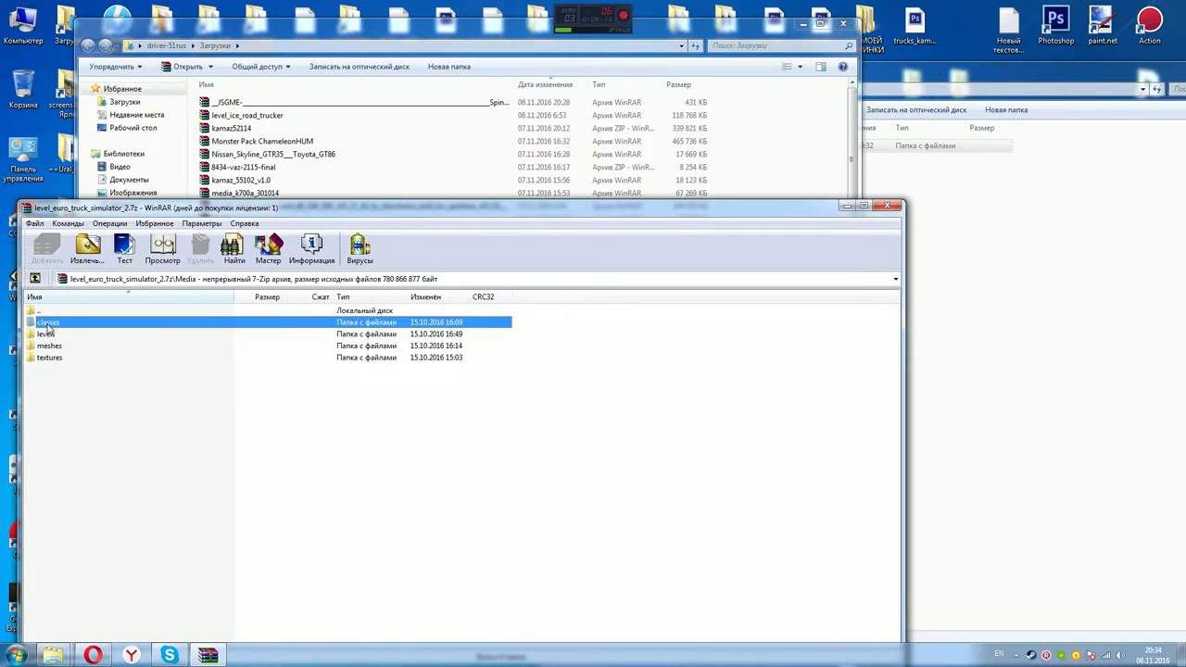
pyautogui.click(49, 335)
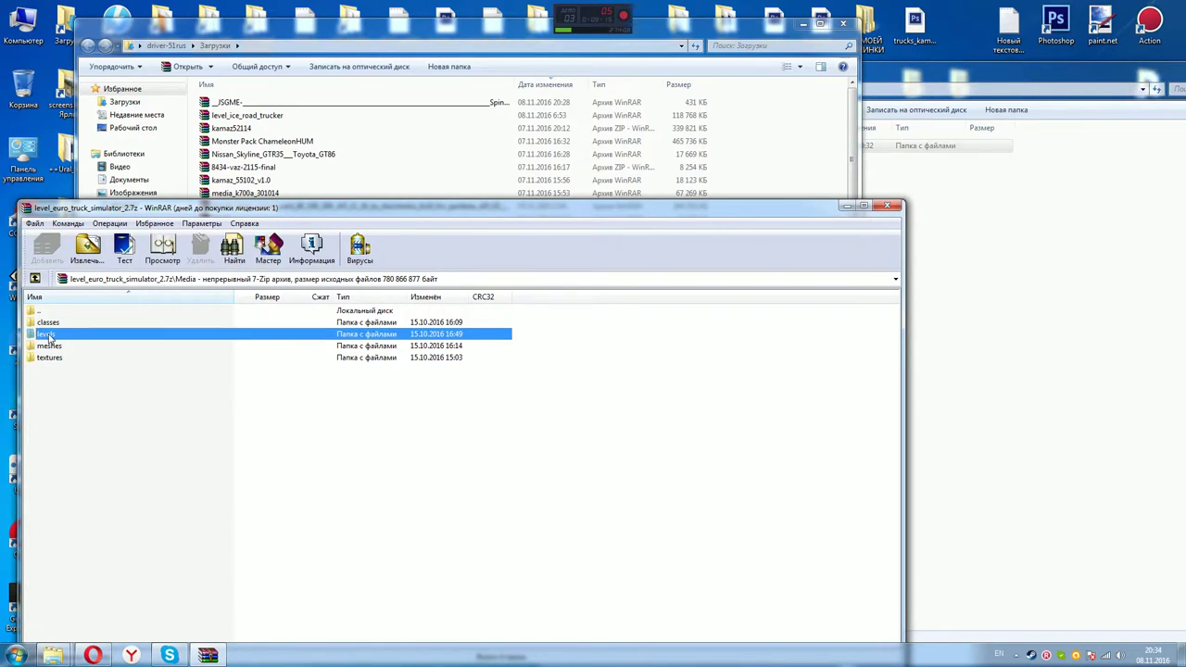
pyautogui.click(49, 322)
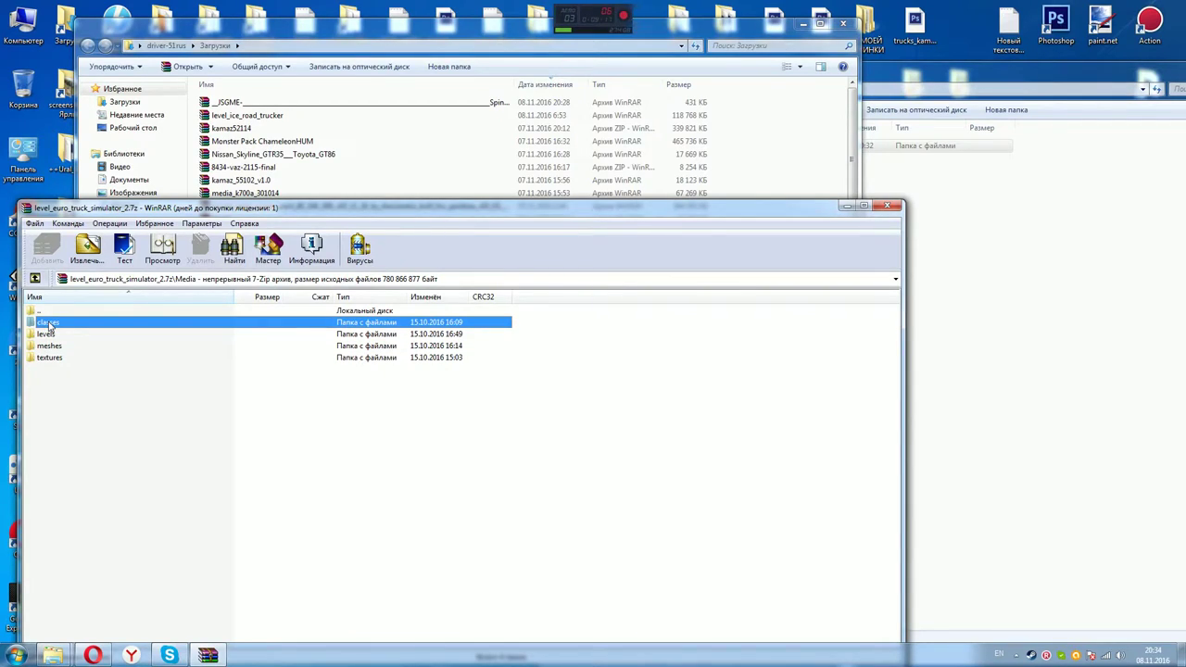
pyautogui.click(57, 349)
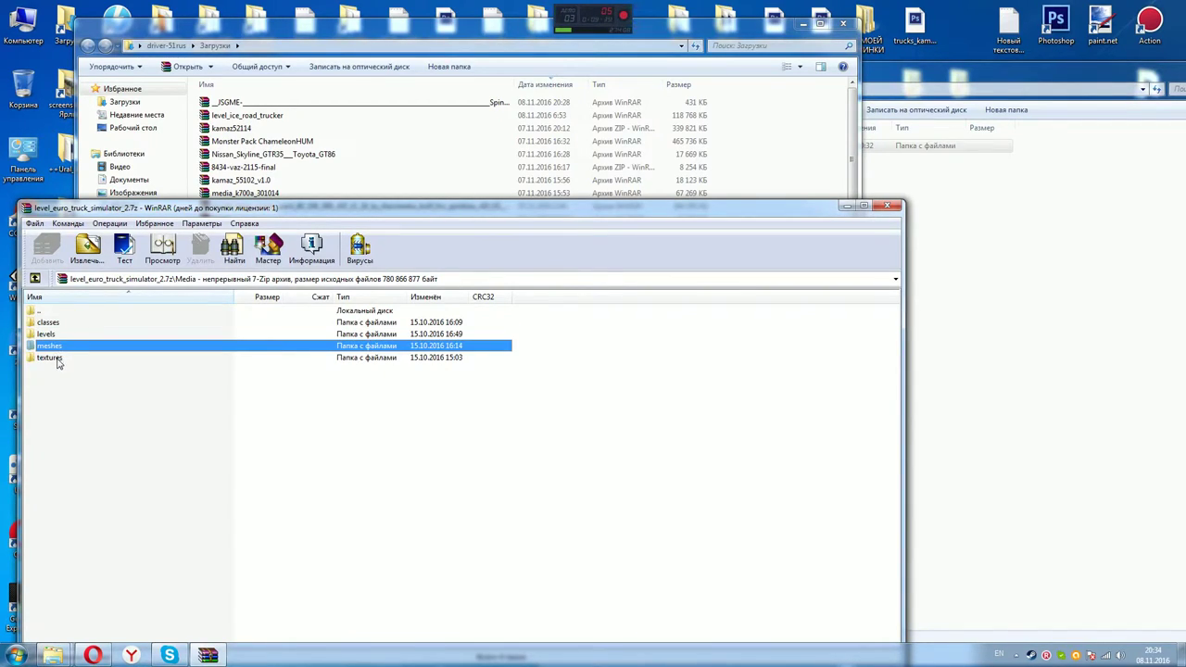
pyautogui.click(56, 360)
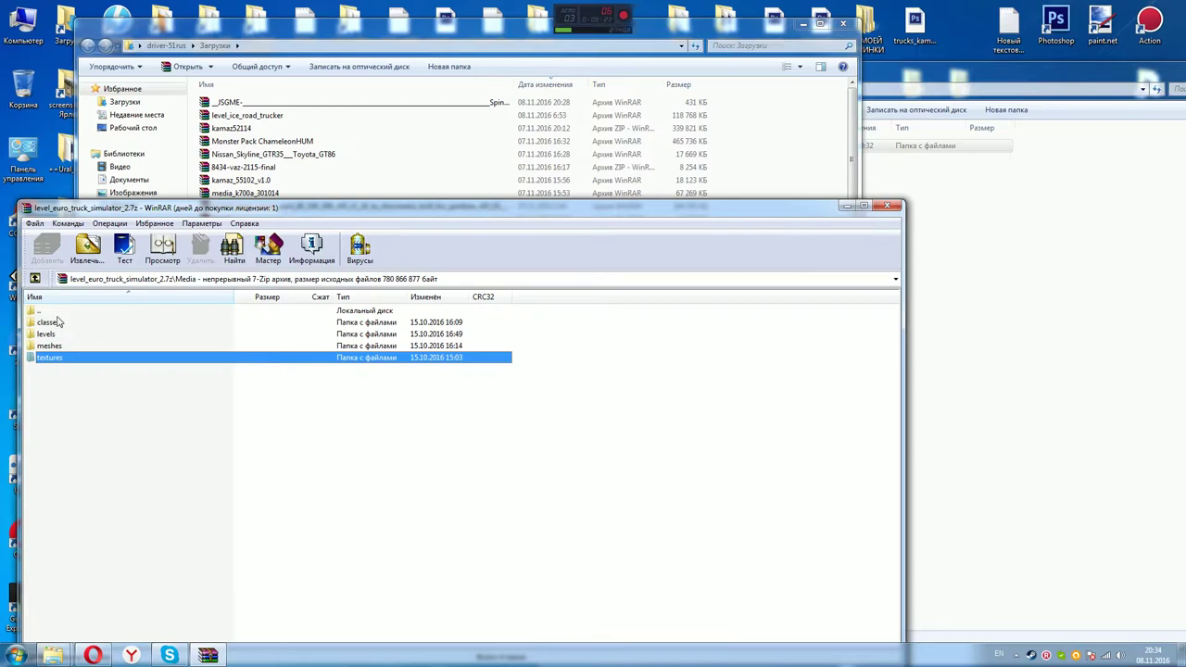
pyautogui.click(34, 279)
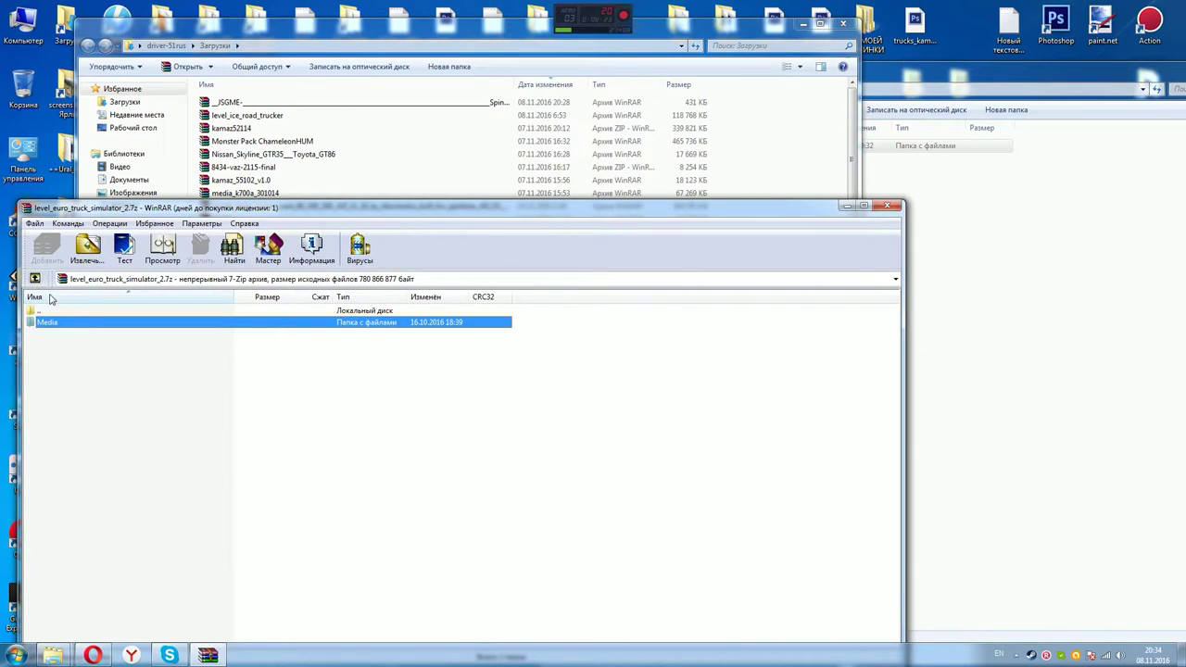
pyautogui.click(887, 206)
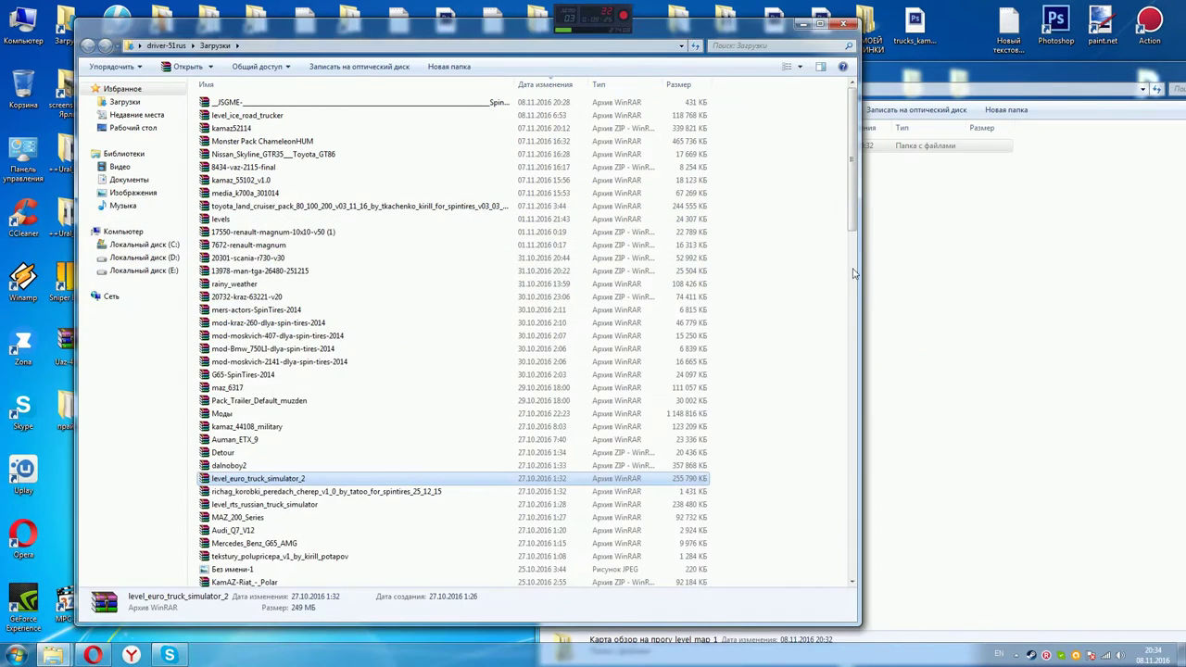
# Review the contents of Media inside Карта обзор на прогу_level_map_1 for comparison and return to MODS
pyautogui.click(909, 178)
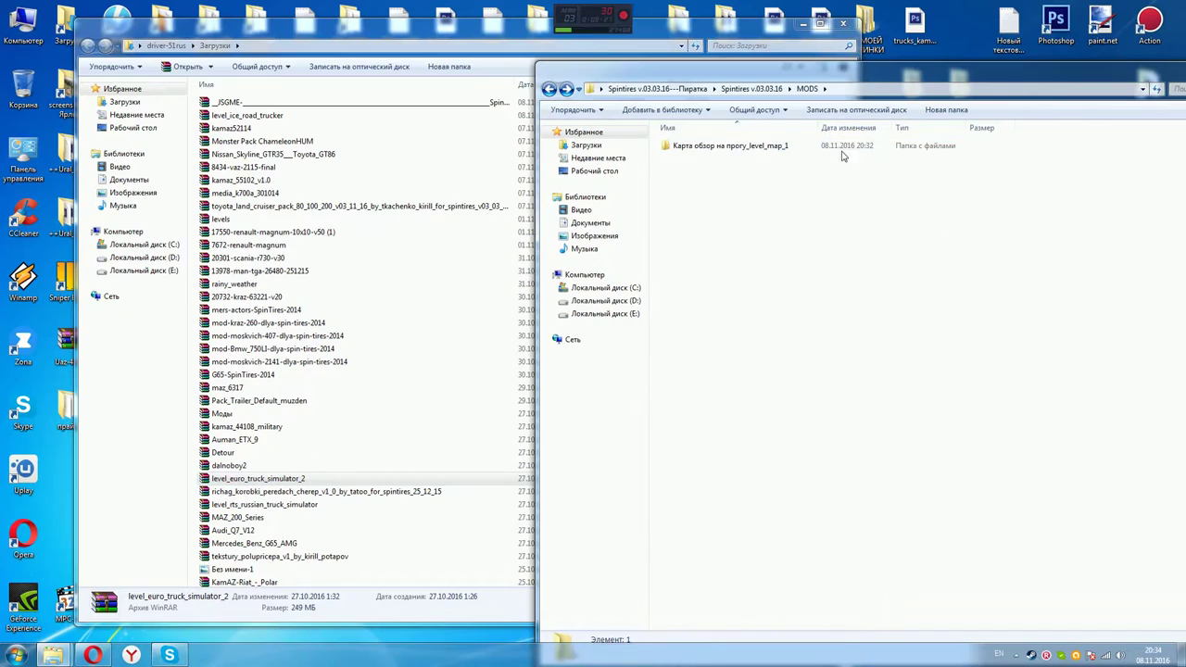
pyautogui.click(686, 148)
pyautogui.doubleClick(685, 148)
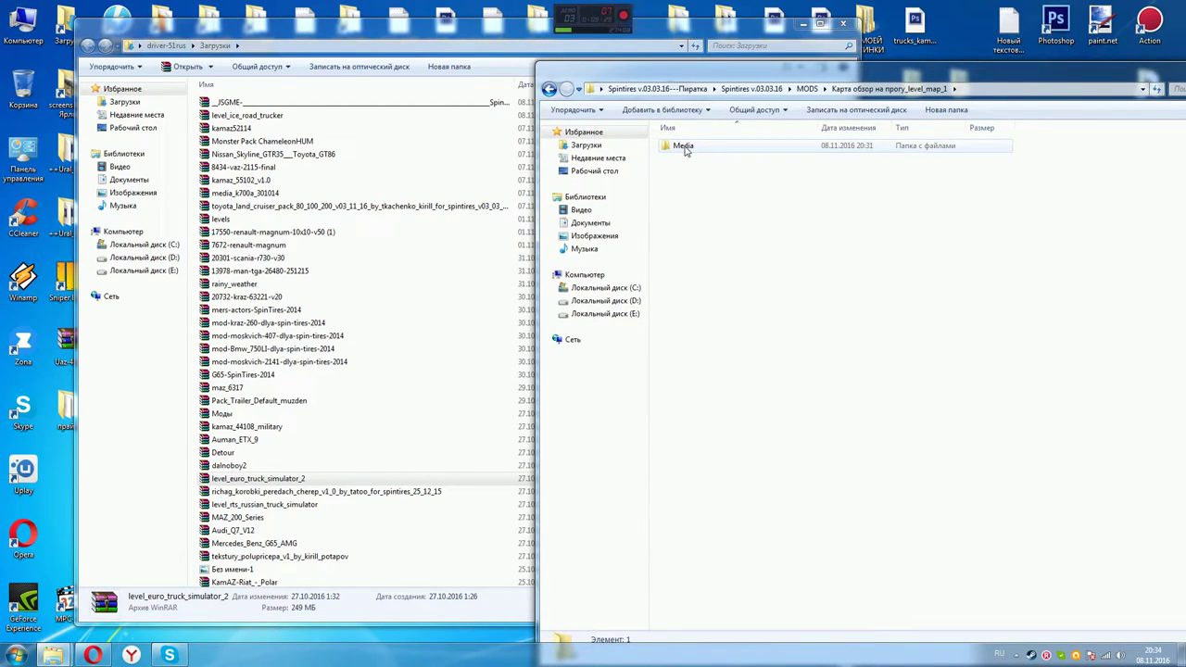
pyautogui.doubleClick(687, 148)
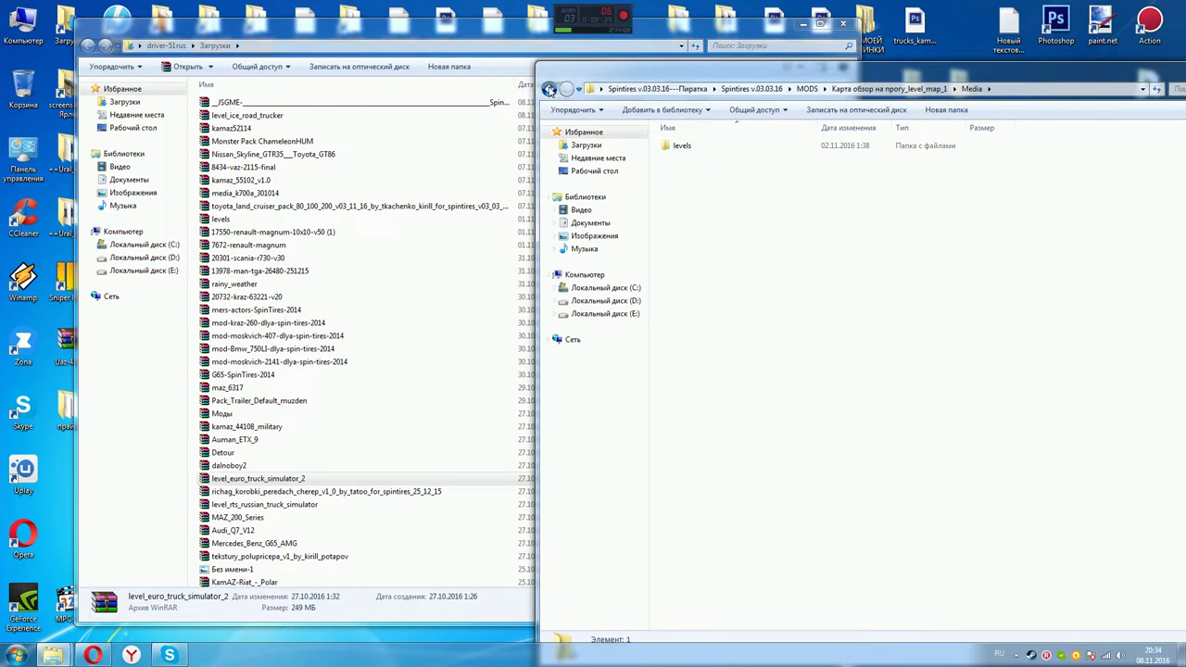
pyautogui.click(548, 89)
pyautogui.click(548, 89)
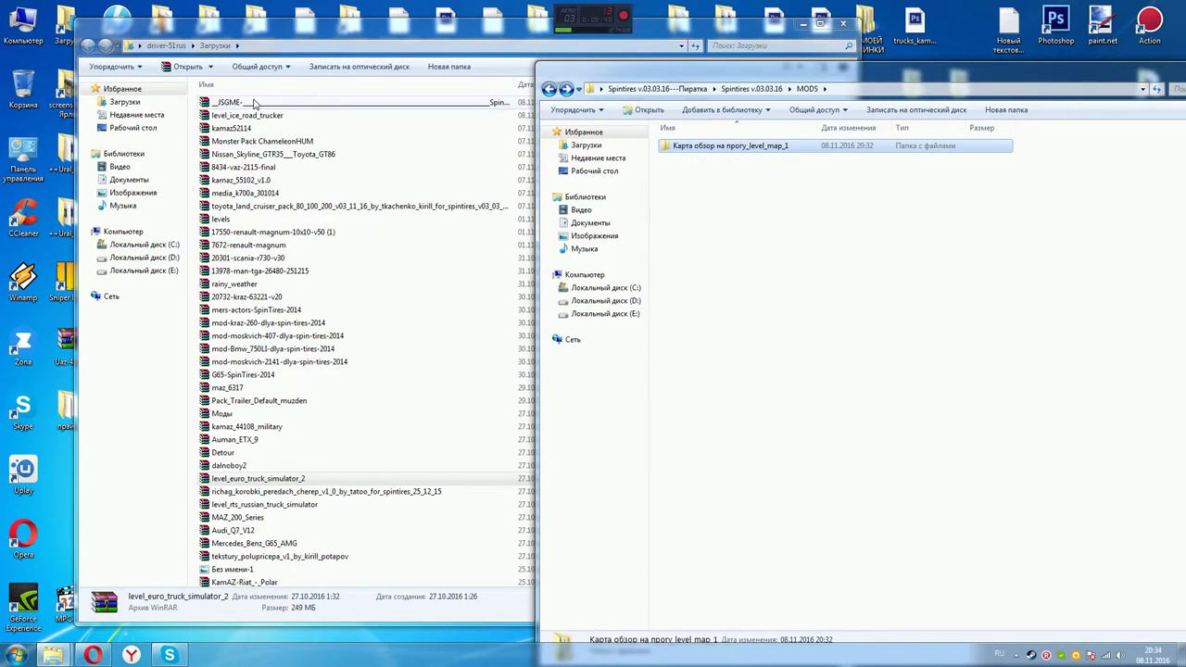
# Find the MAZ_200_Series archive in Загрузки, inspect the contents of its MAZ 200 Series folder, and close it
pyautogui.click(255, 141)
pyautogui.click(258, 154)
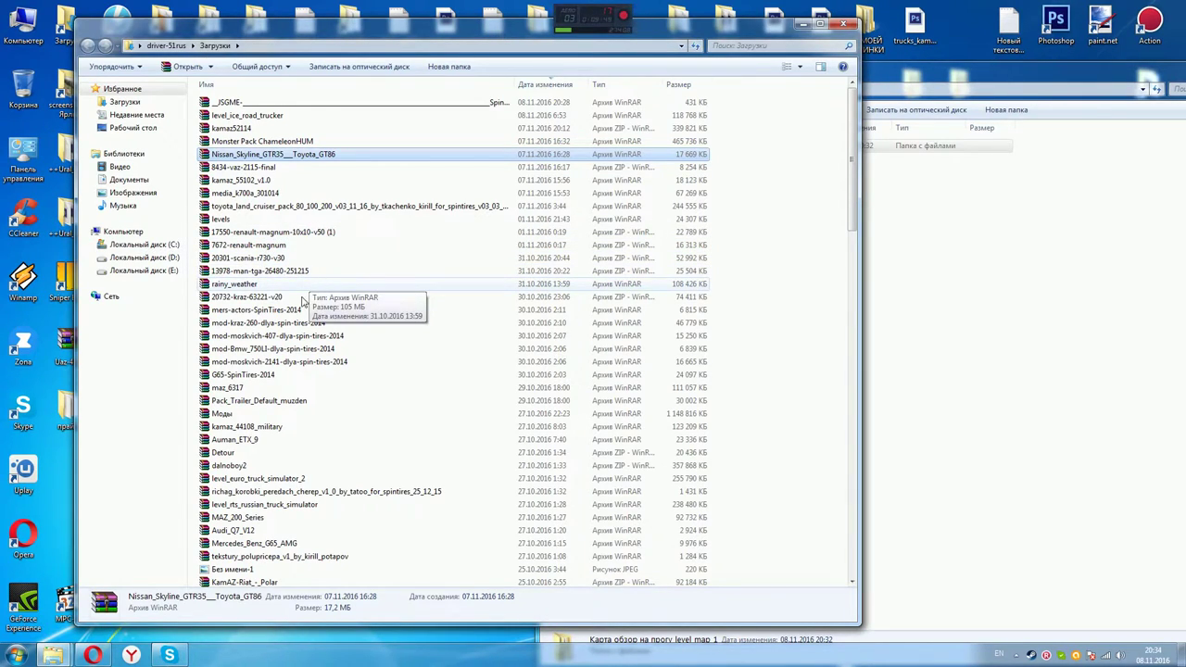
pyautogui.scroll(-2, 287, 310)
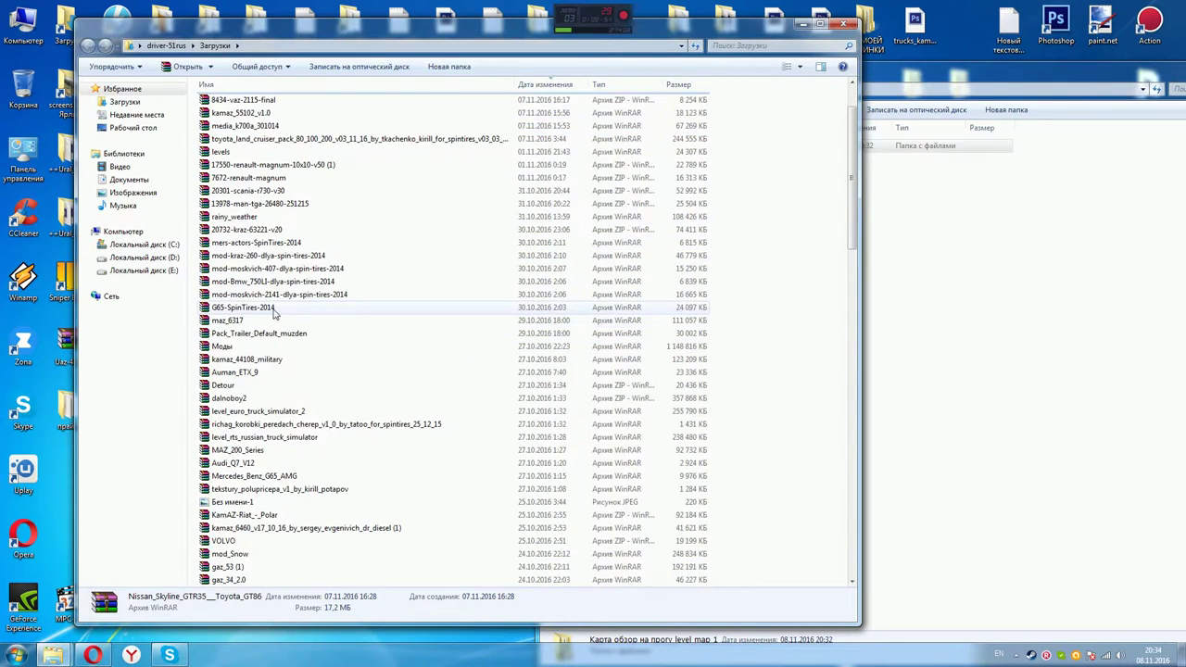
pyautogui.scroll(-1, 275, 315)
pyautogui.scroll(-2, 274, 315)
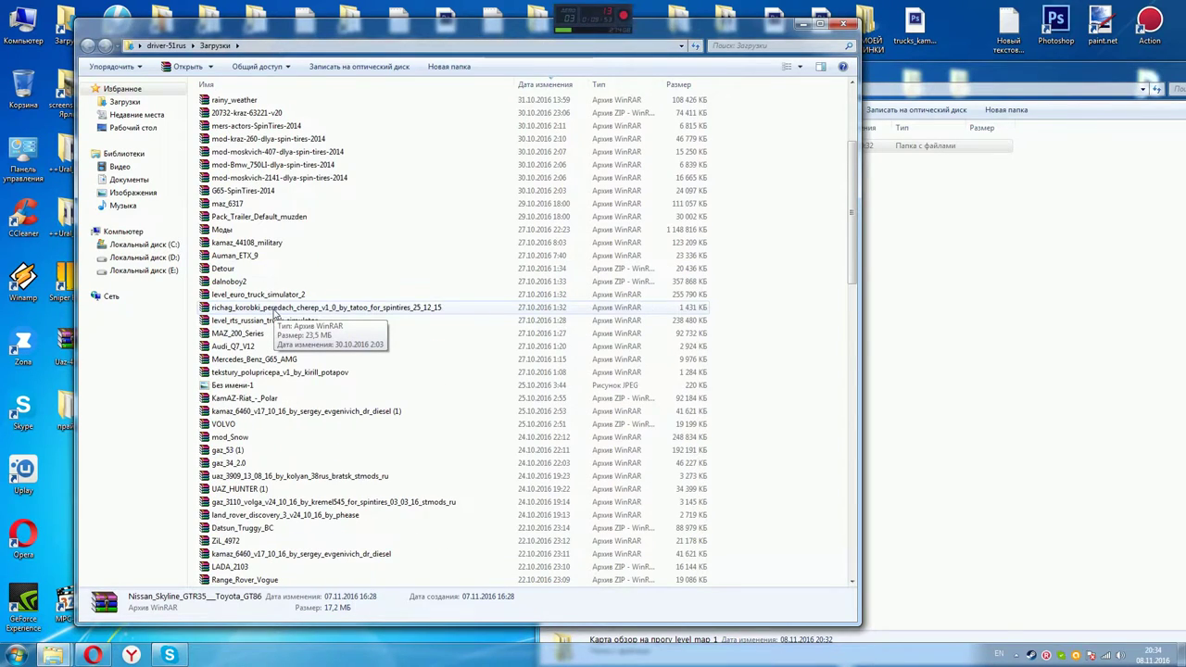
pyautogui.doubleClick(227, 336)
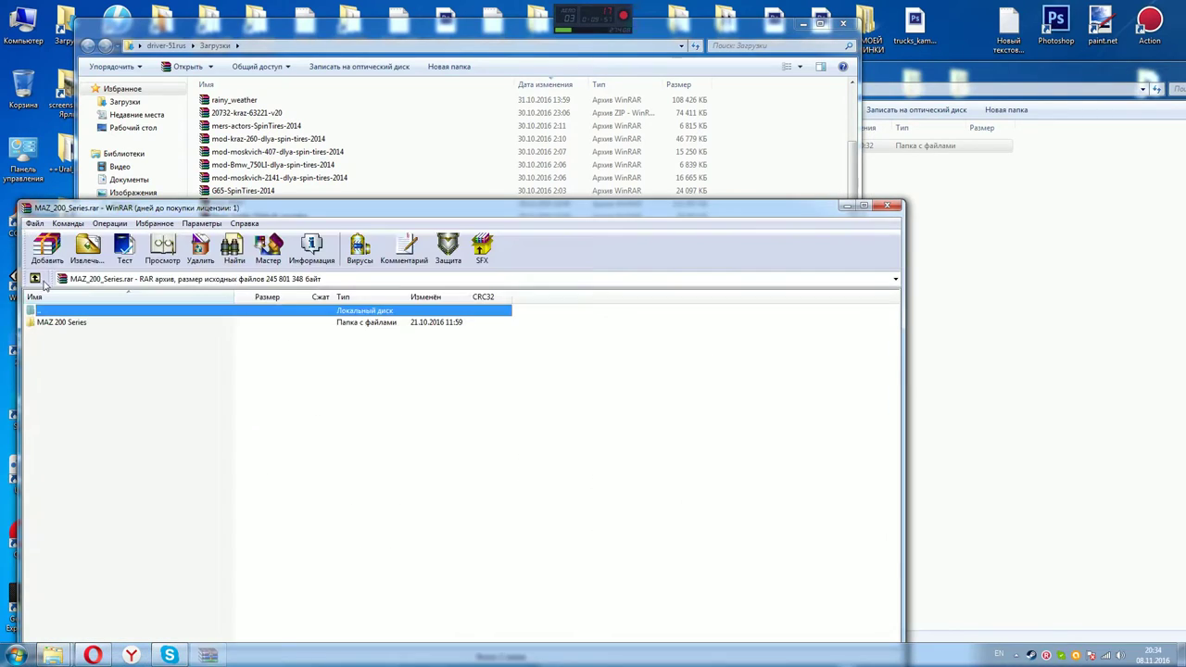
pyautogui.doubleClick(44, 325)
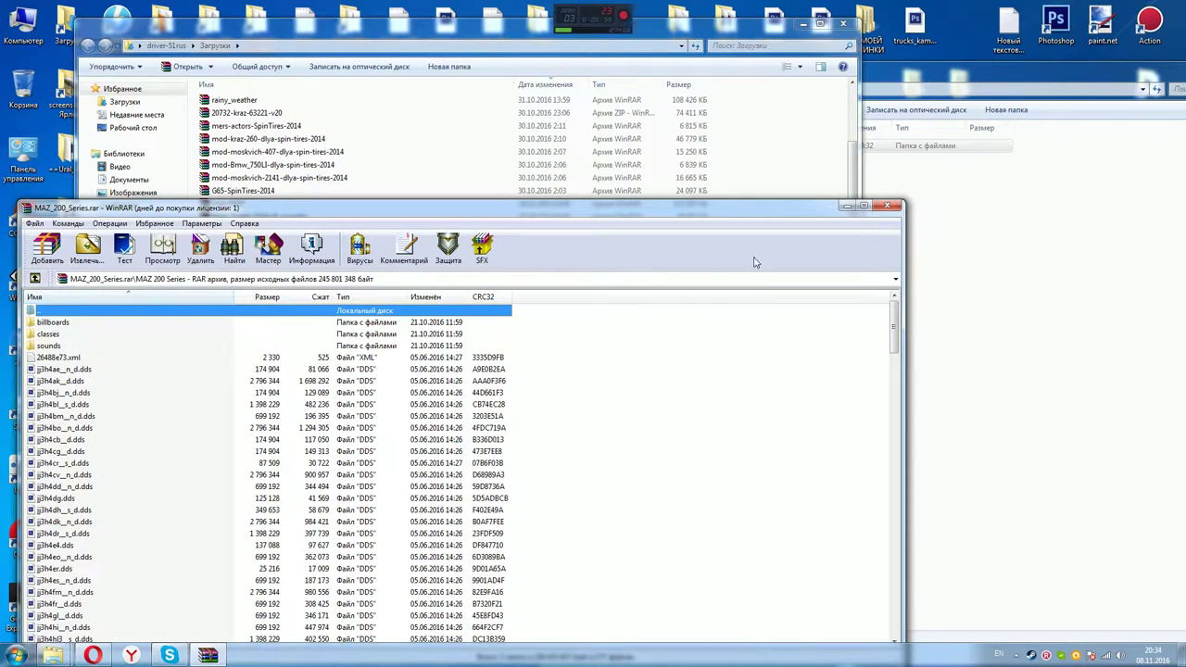
pyautogui.click(887, 207)
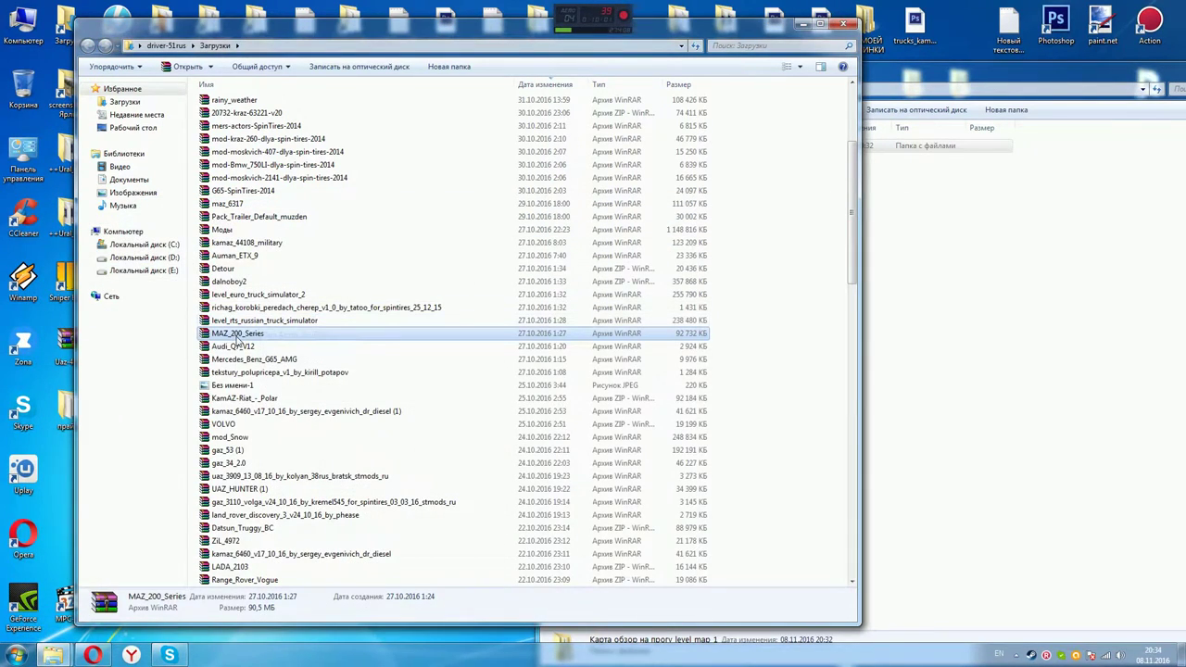
# Copy the name of the MAZ_200_Series archive in the Загрузки folder
pyautogui.click(264, 335)
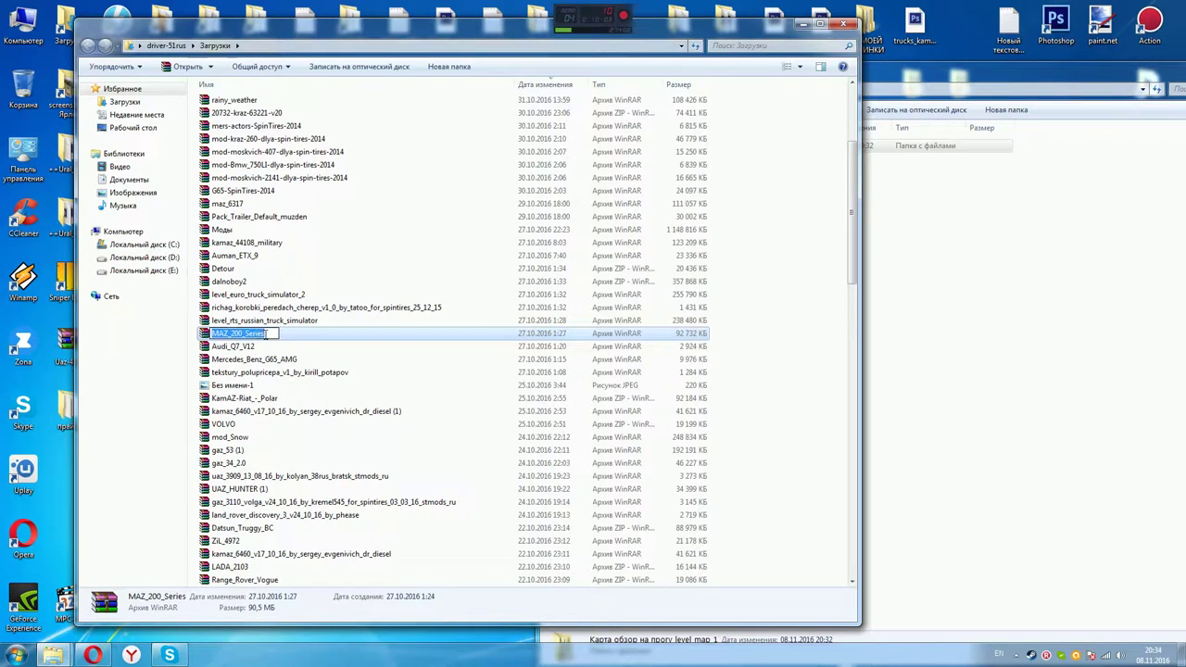
pyautogui.rightClick(227, 332)
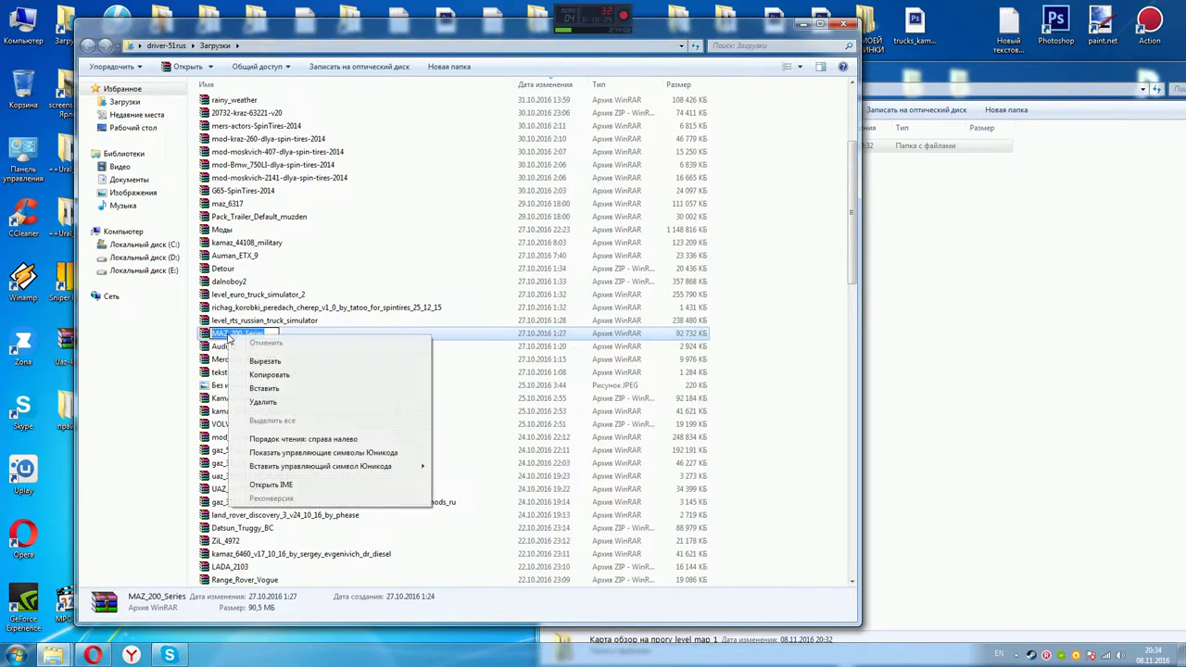
pyautogui.click(264, 378)
# Create a new folder in MODS and name it MAZ_200_Series using the copied archive name
pyautogui.click(1011, 391)
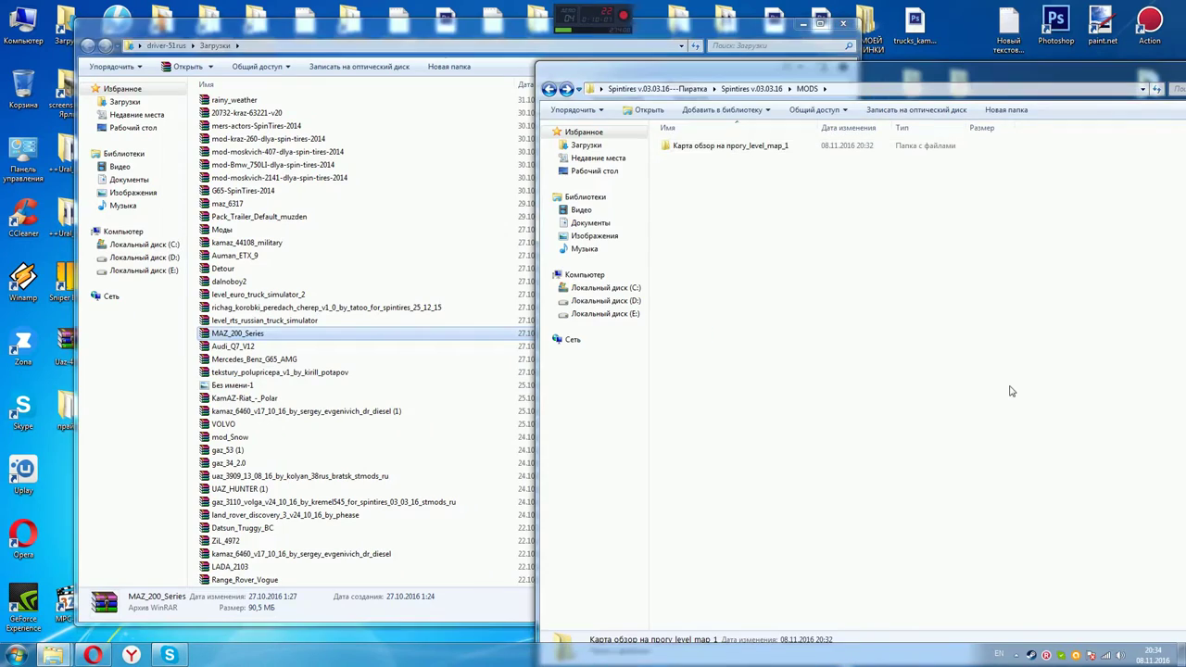
pyautogui.rightClick(771, 223)
pyautogui.moveTo(840, 378)
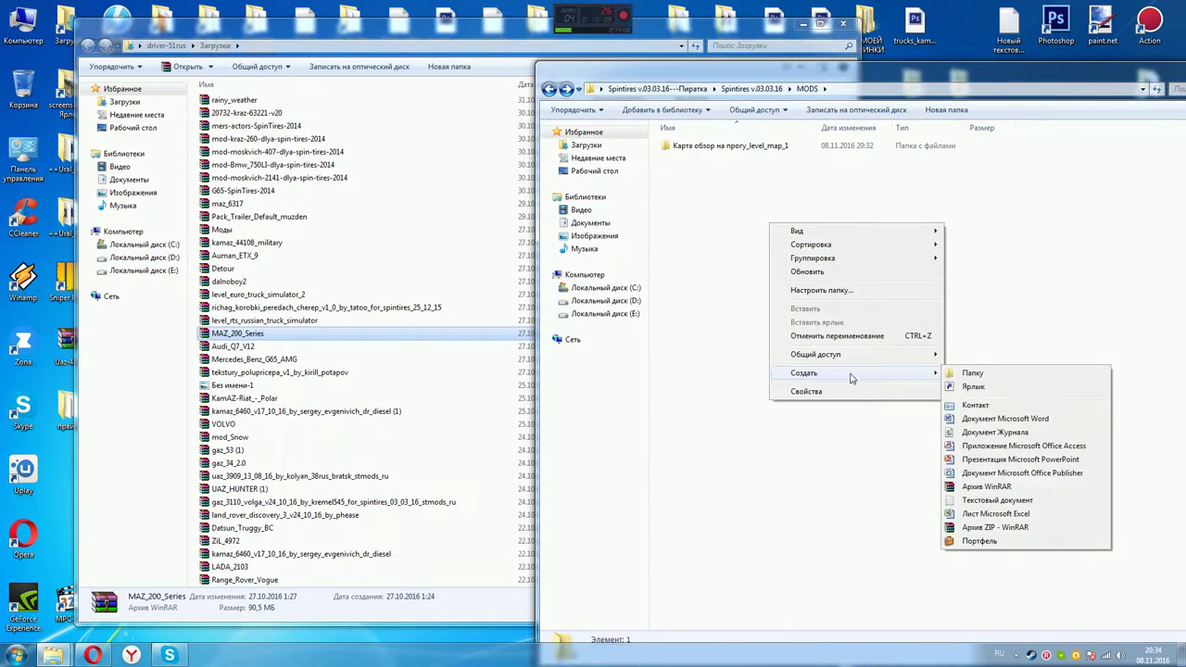
pyautogui.click(972, 373)
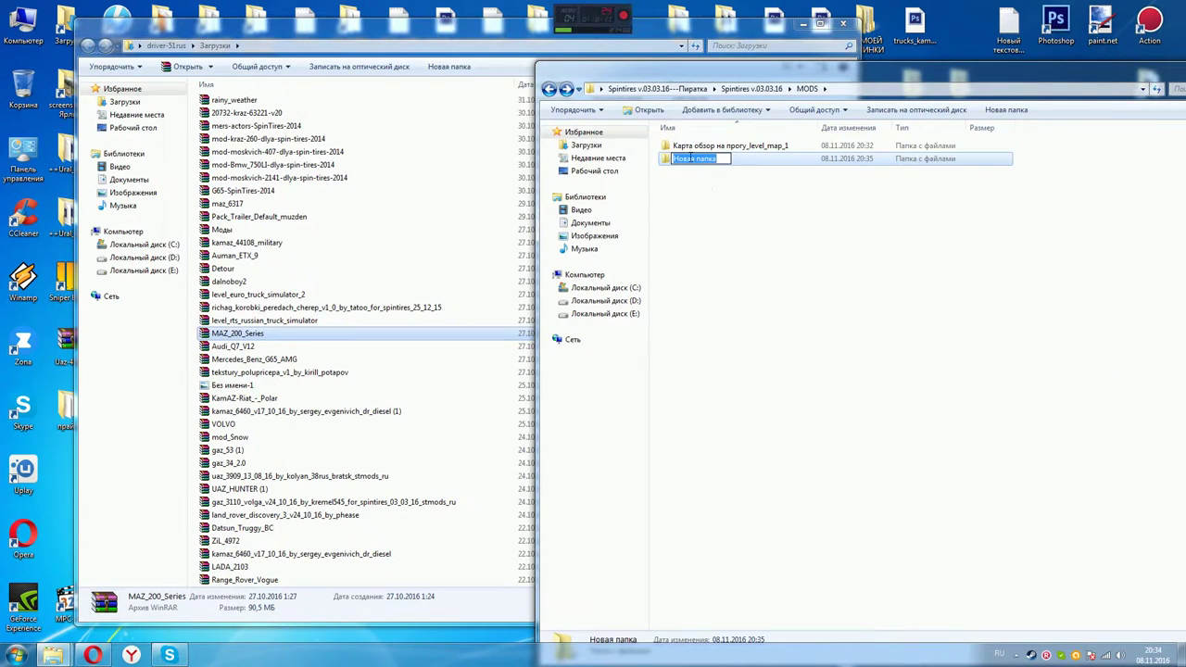
pyautogui.rightClick(689, 158)
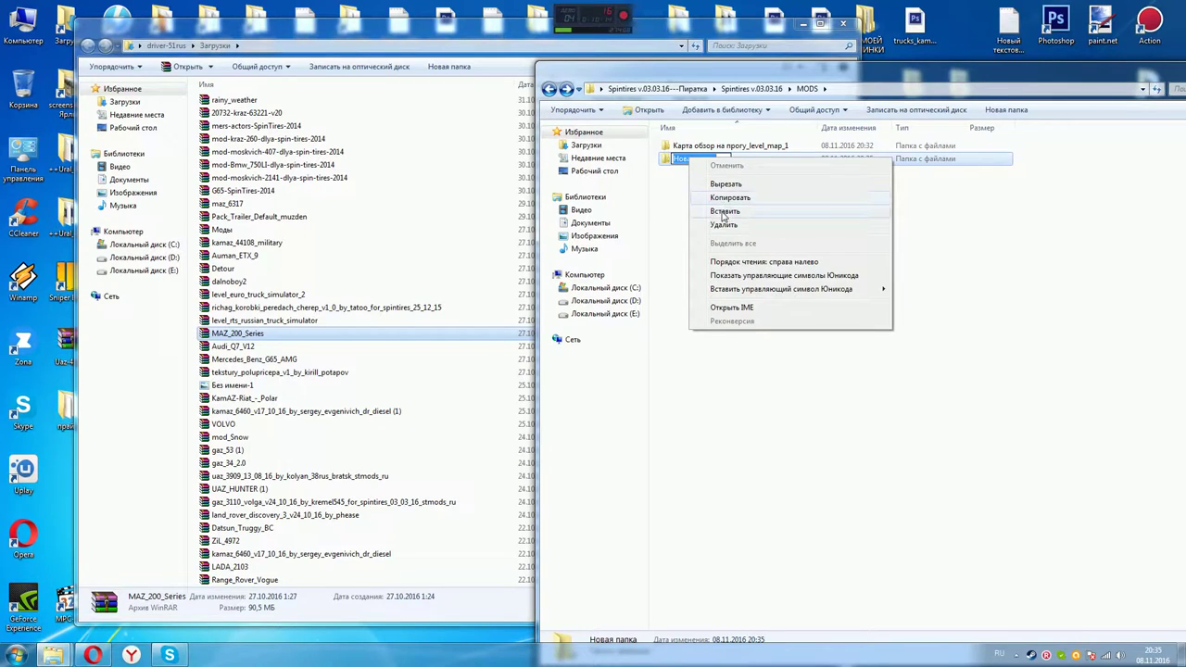
pyautogui.click(725, 210)
pyautogui.click(752, 304)
# Copy the name of the Media folder inside Карта обзор на прогу_level_map_1
pyautogui.doubleClick(687, 159)
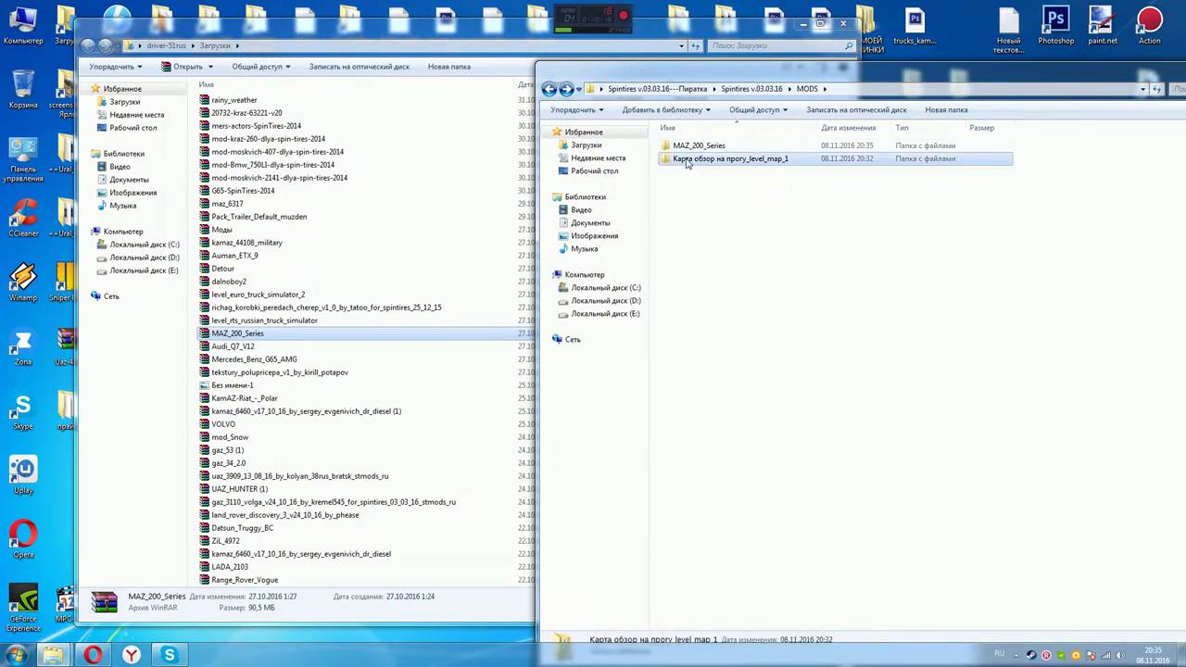
pyautogui.click(549, 89)
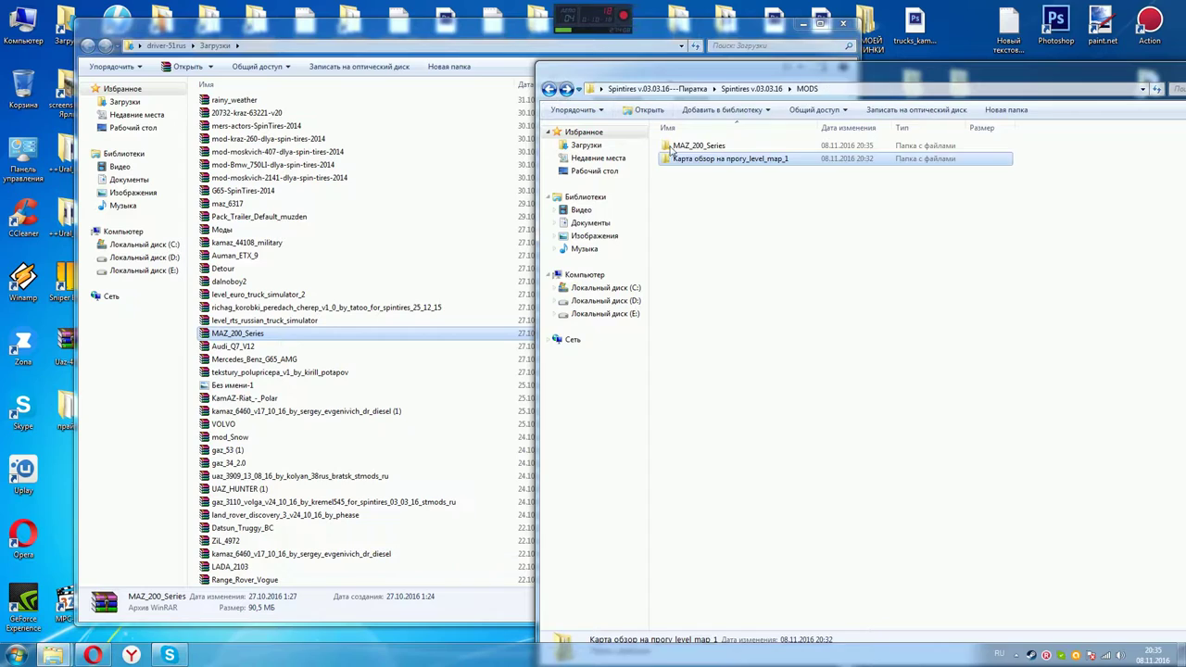
pyautogui.doubleClick(682, 159)
pyautogui.click(682, 148)
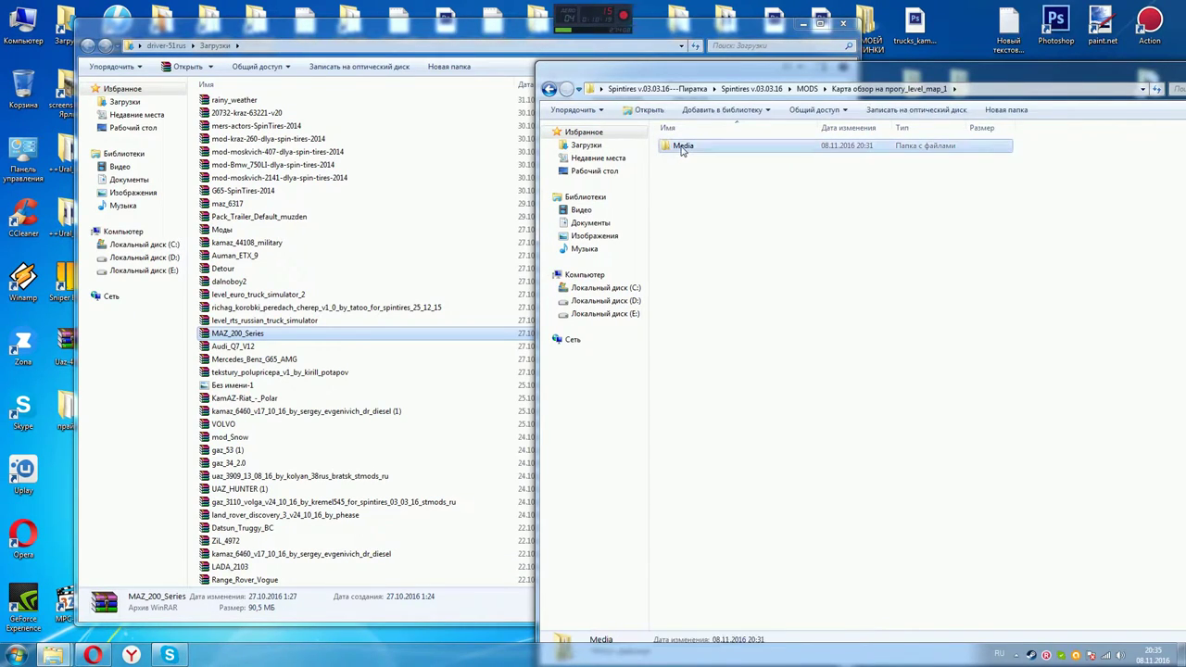
pyautogui.click(683, 148)
pyautogui.press('super+c')
pyautogui.rightClick(685, 146)
pyautogui.click(708, 185)
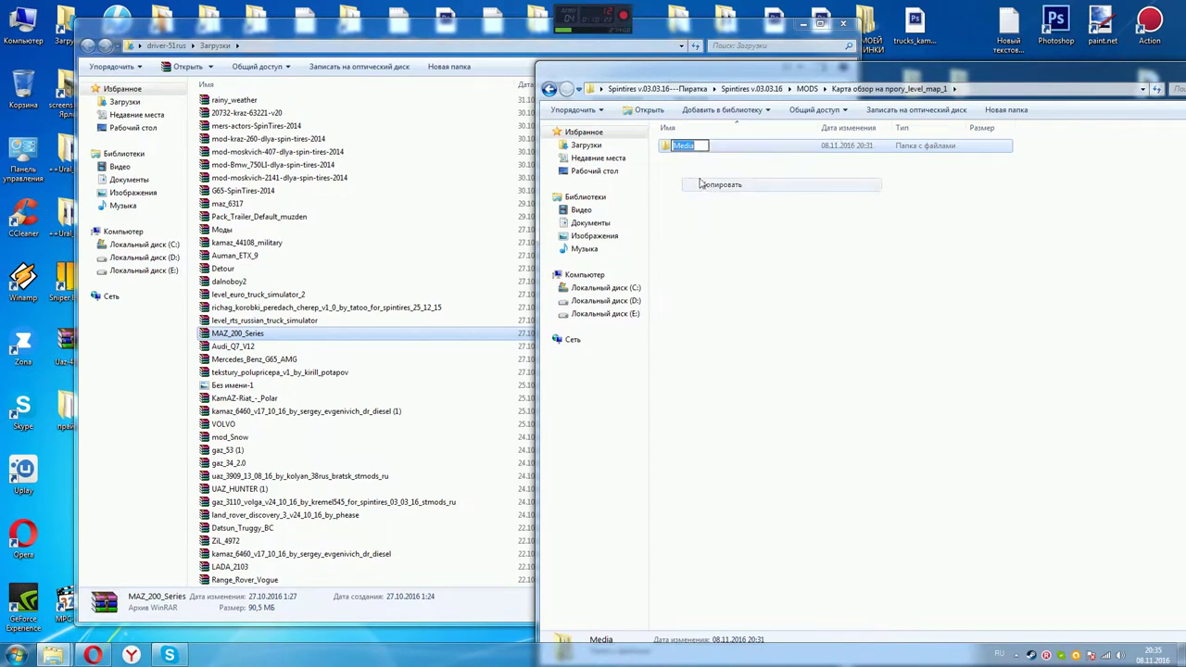
# Create a folder inside MAZ_200_Series and name it Media with the copied name
pyautogui.click(549, 89)
pyautogui.doubleClick(690, 146)
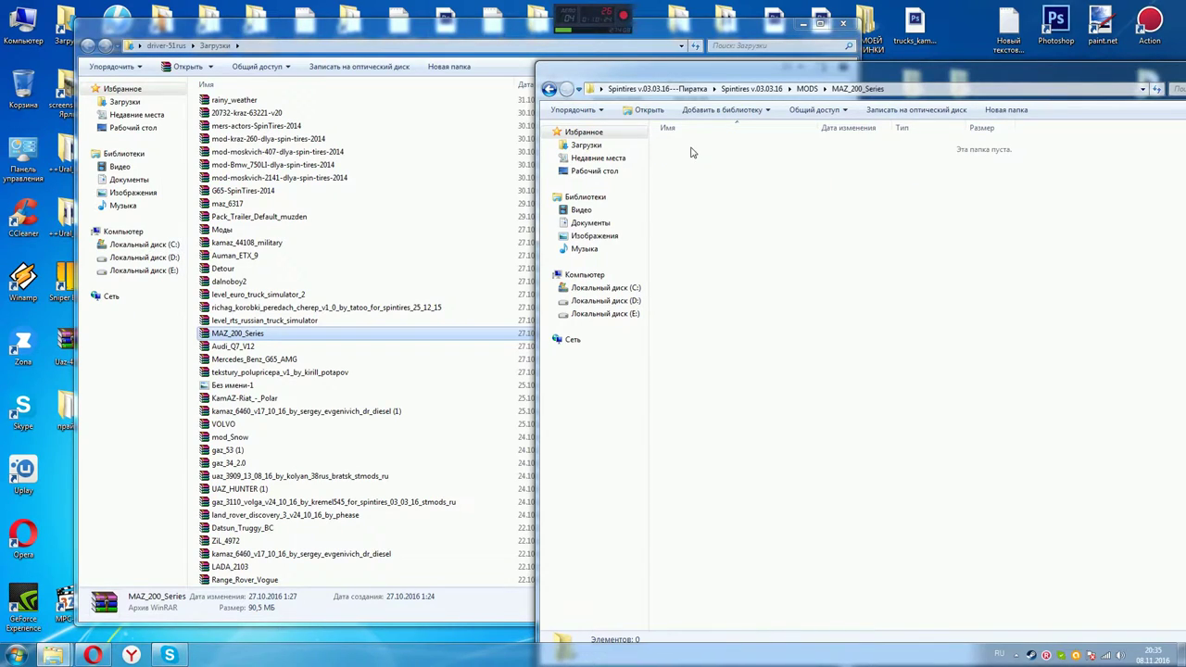
pyautogui.rightClick(695, 175)
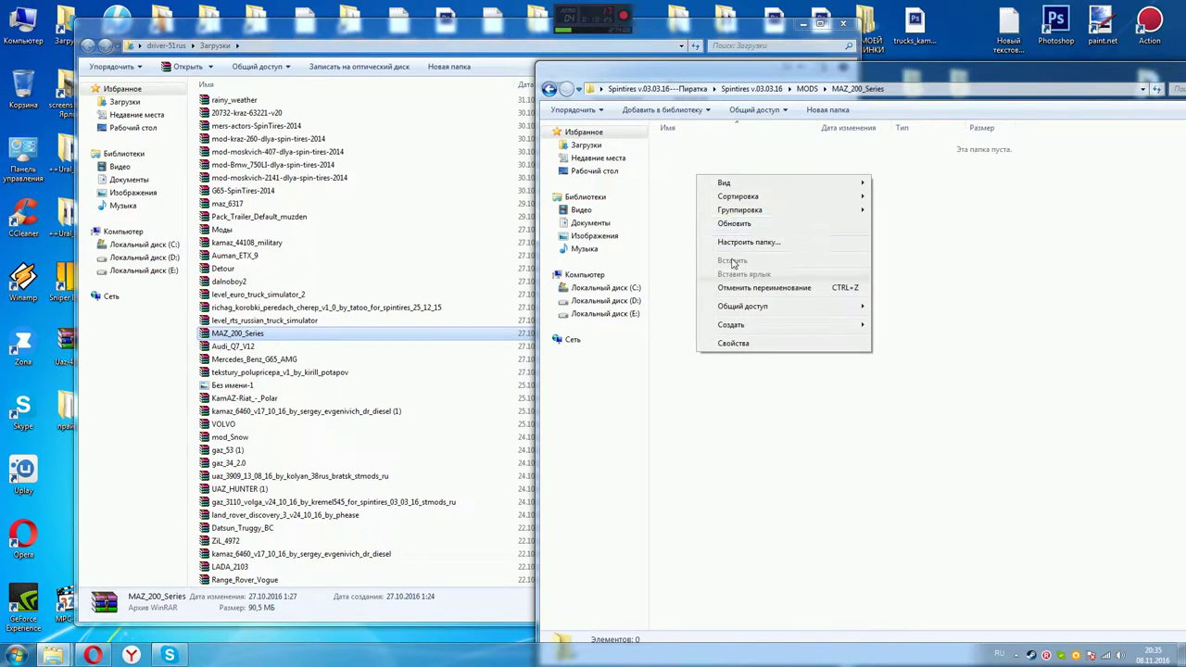
pyautogui.moveTo(722, 323)
pyautogui.click(891, 322)
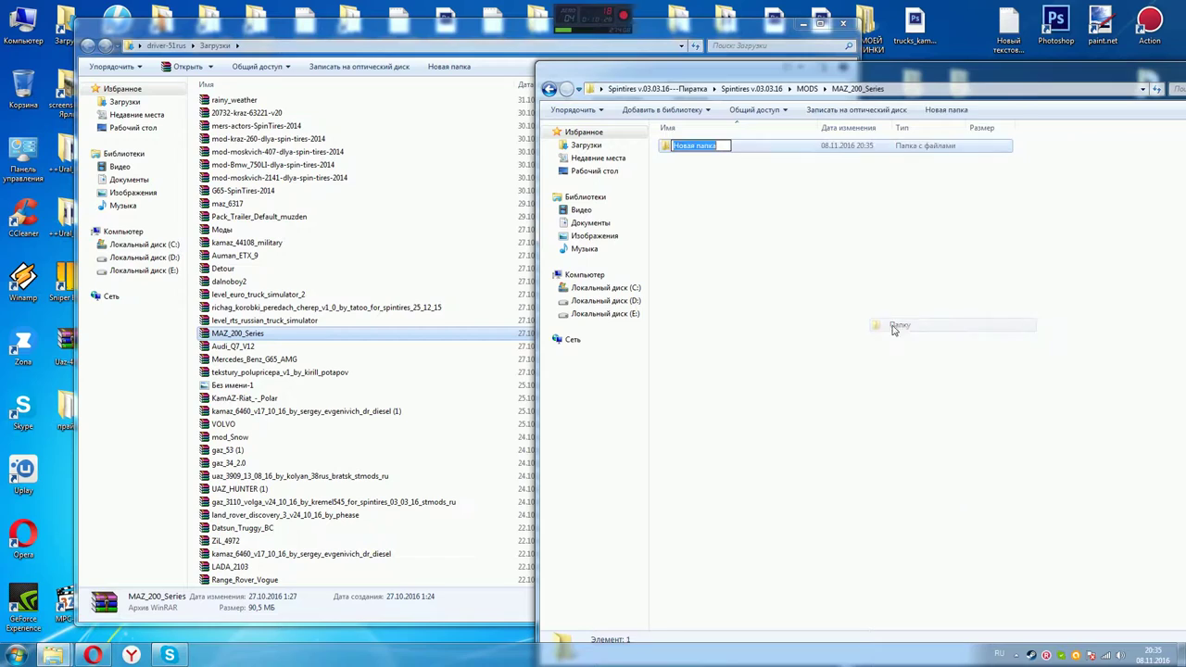
pyautogui.rightClick(694, 149)
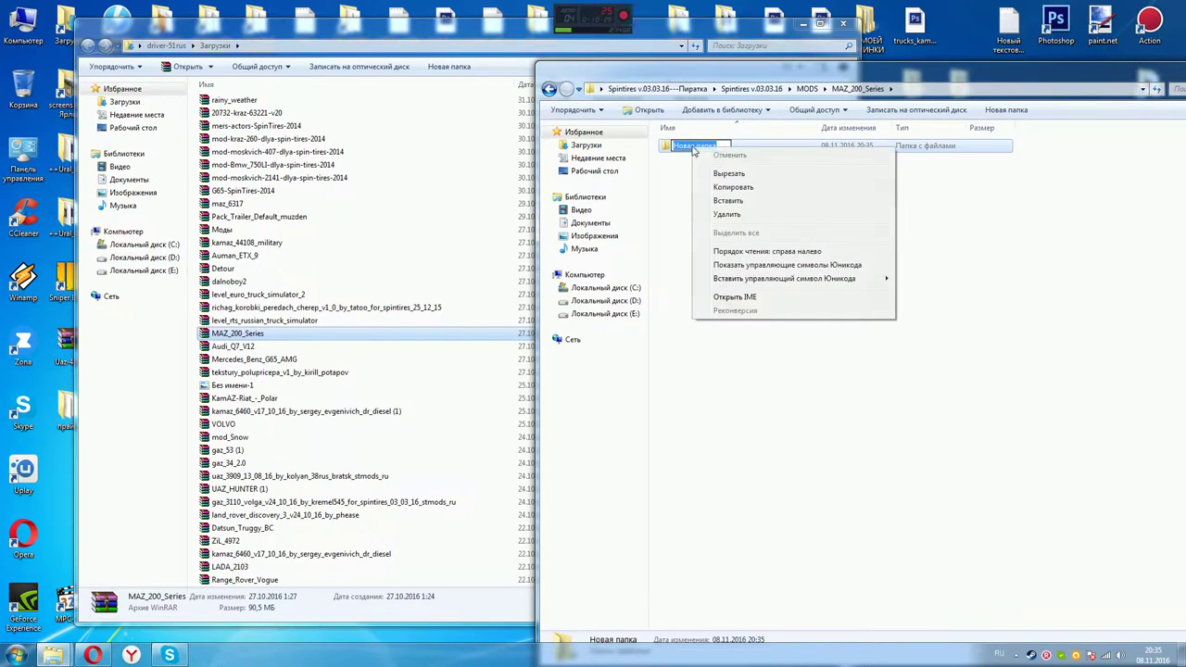
pyautogui.click(727, 202)
pyautogui.click(722, 251)
# Extract everything inside the MAZ_200_Series archive's MAZ 200 Series folder into the new Media folder, return to MODS, and close the archive
pyautogui.doubleClick(683, 146)
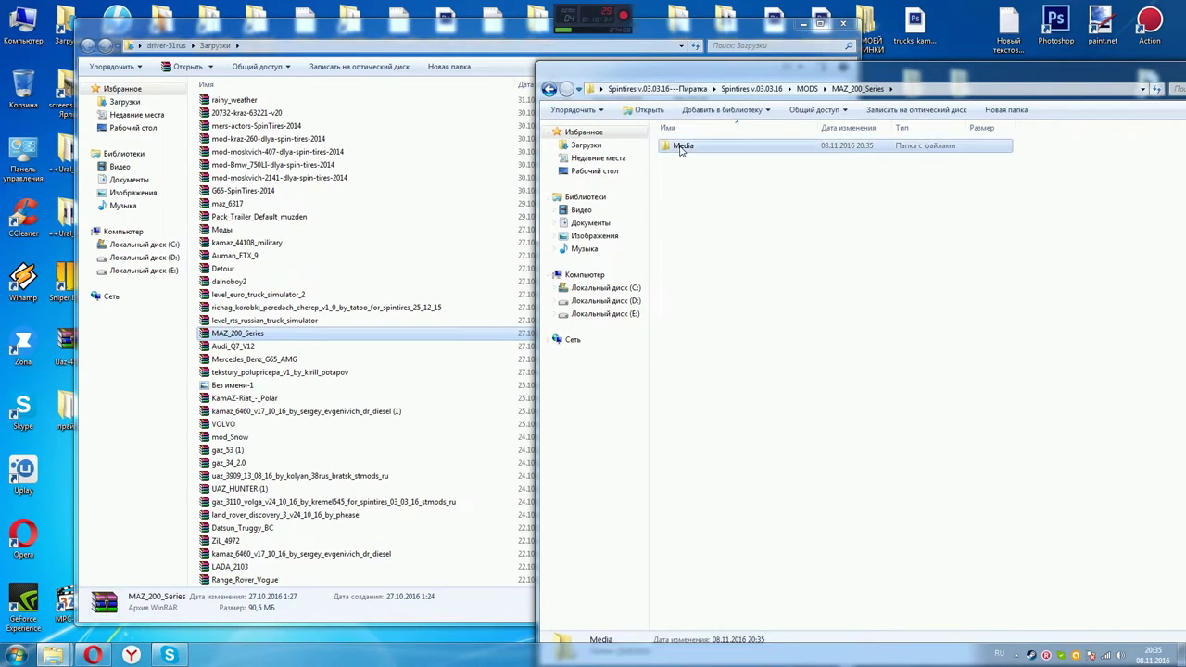
pyautogui.doubleClick(237, 334)
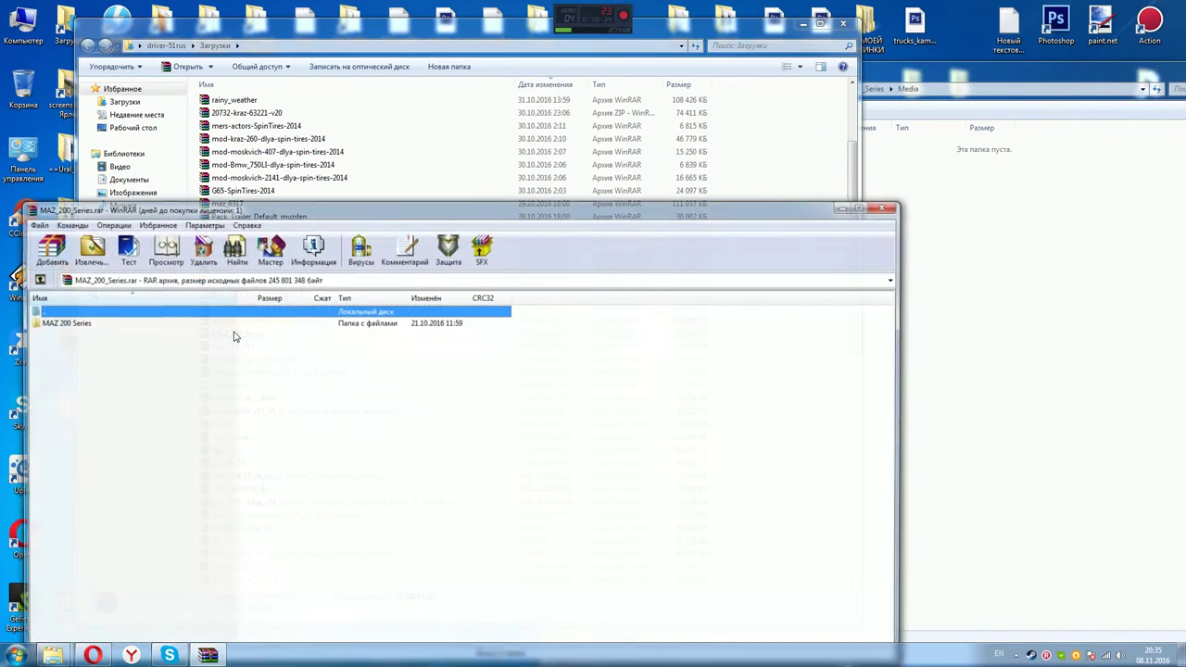
pyautogui.doubleClick(67, 325)
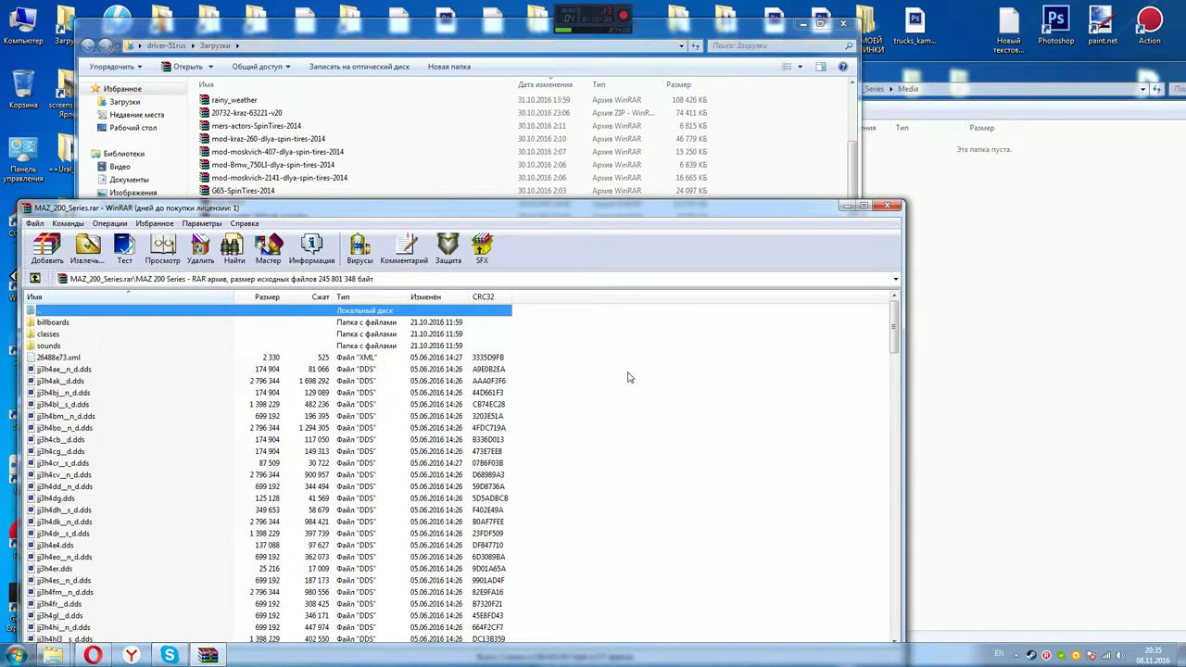
pyautogui.moveTo(481, 212); pyautogui.dragTo(460, 51)
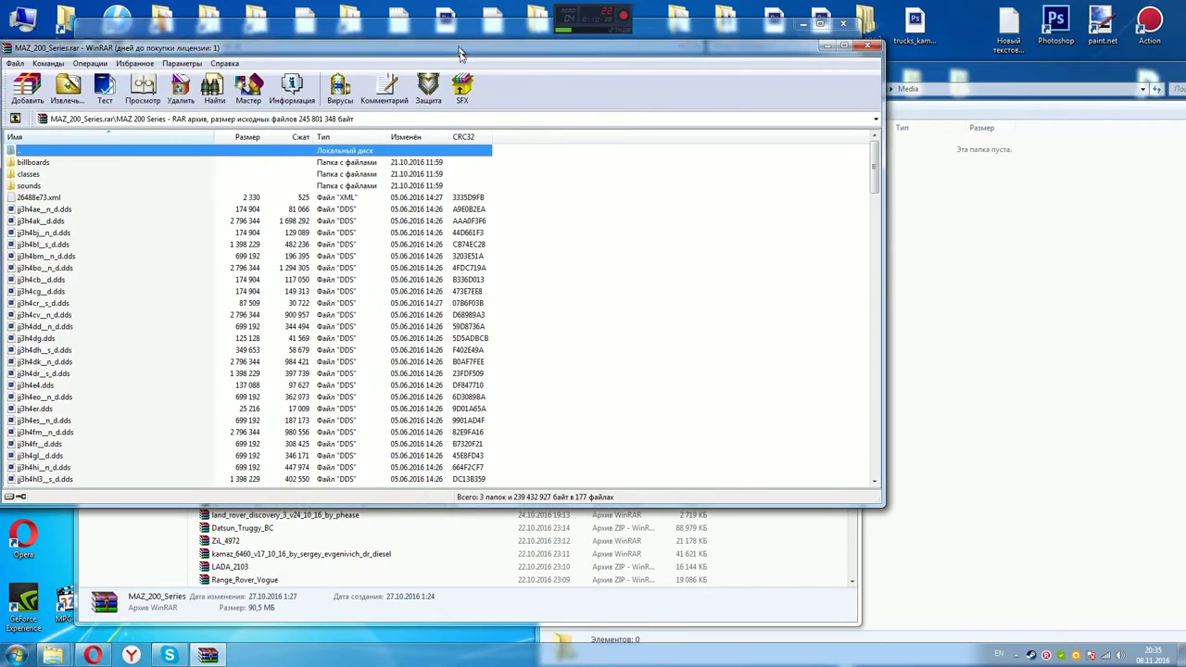
pyautogui.moveTo(870, 169); pyautogui.dragTo(842, 466)
pyautogui.moveTo(500, 486); pyautogui.dragTo(17, 163)
pyautogui.moveTo(307, 260); pyautogui.dragTo(980, 385)
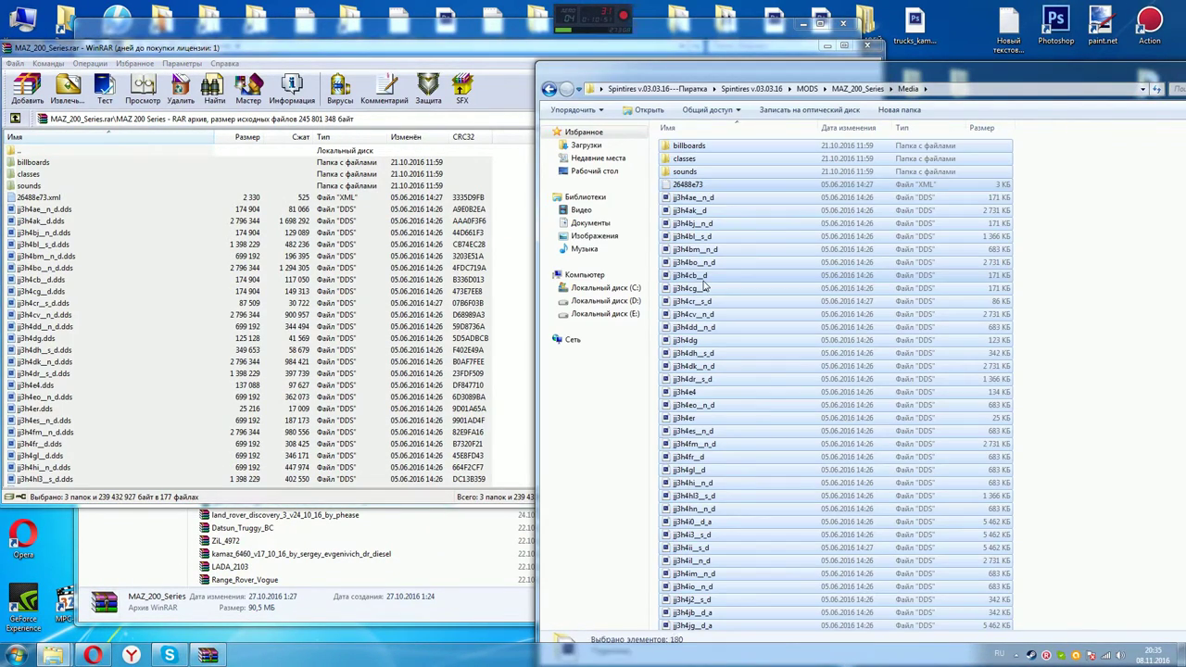
pyautogui.click(549, 89)
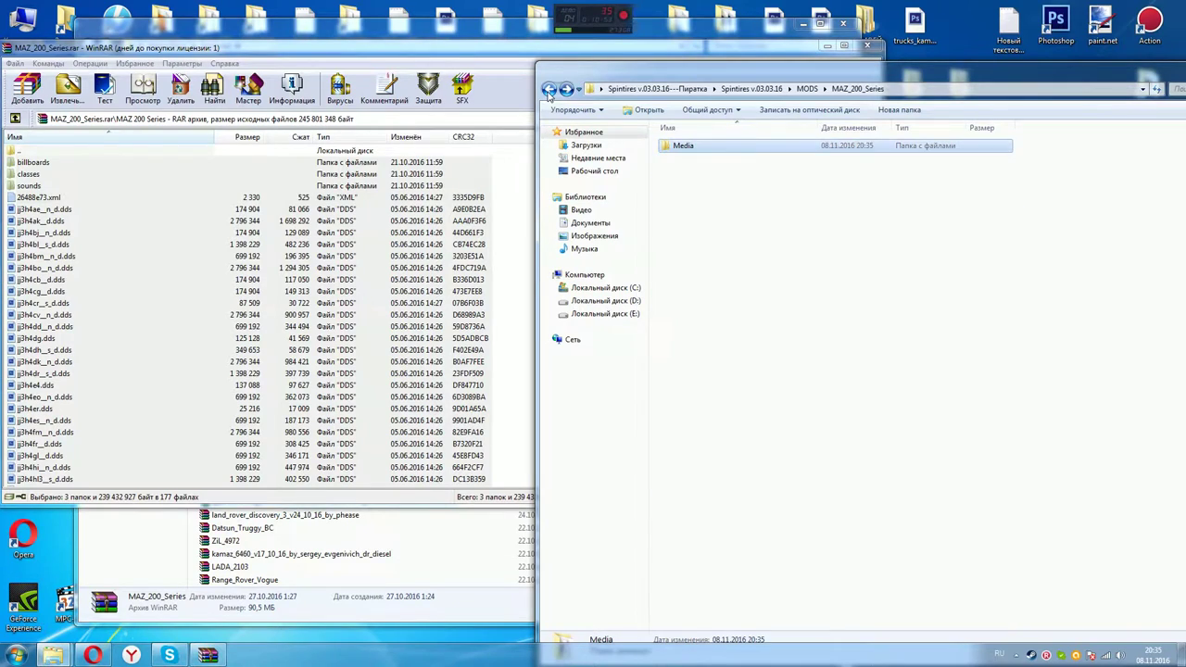
pyautogui.click(549, 89)
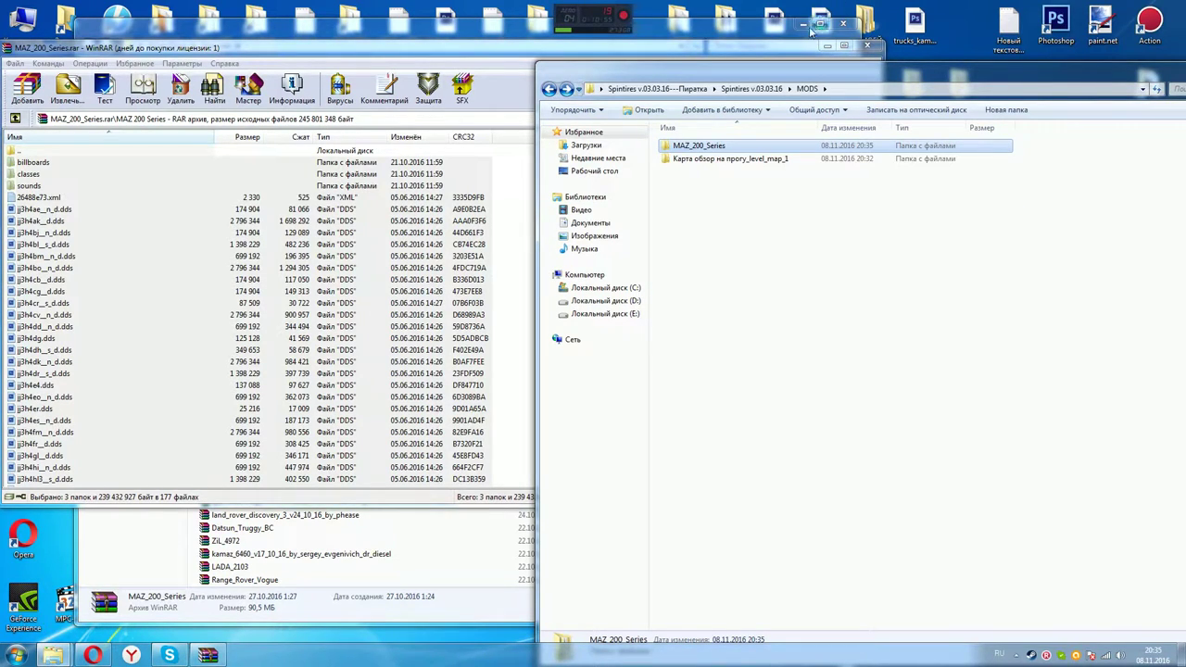
pyautogui.click(774, 51)
pyautogui.click(866, 45)
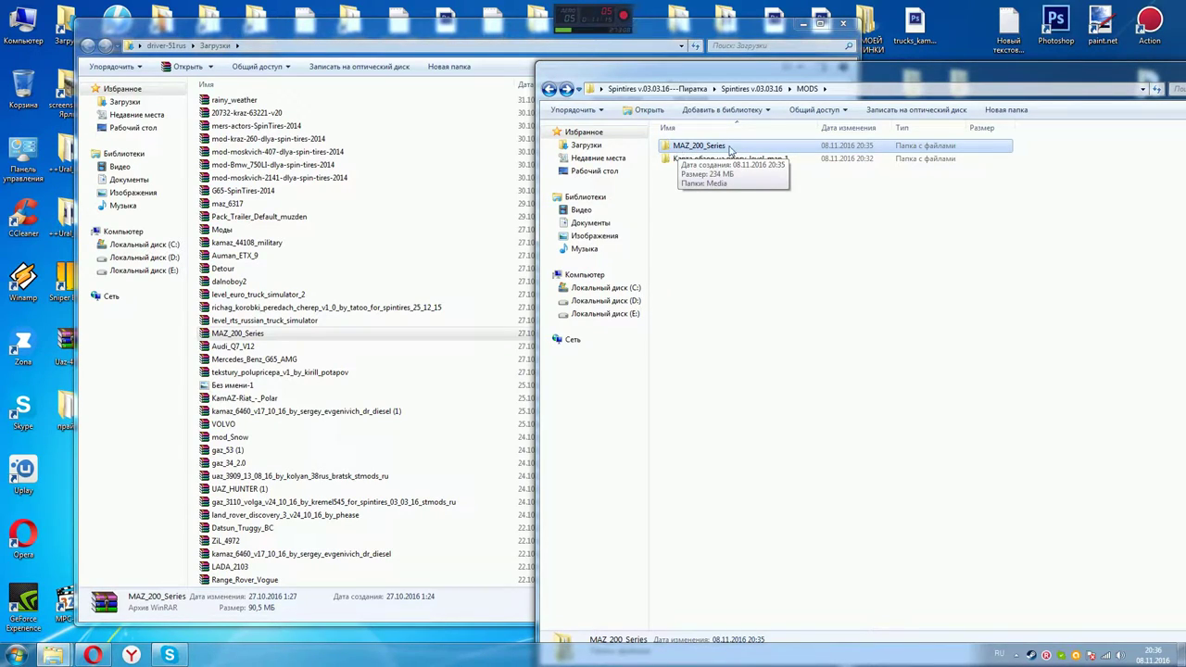
# Check the extracted files in the Media folder of MAZ_200_Series and return to MODS
pyautogui.doubleClick(690, 148)
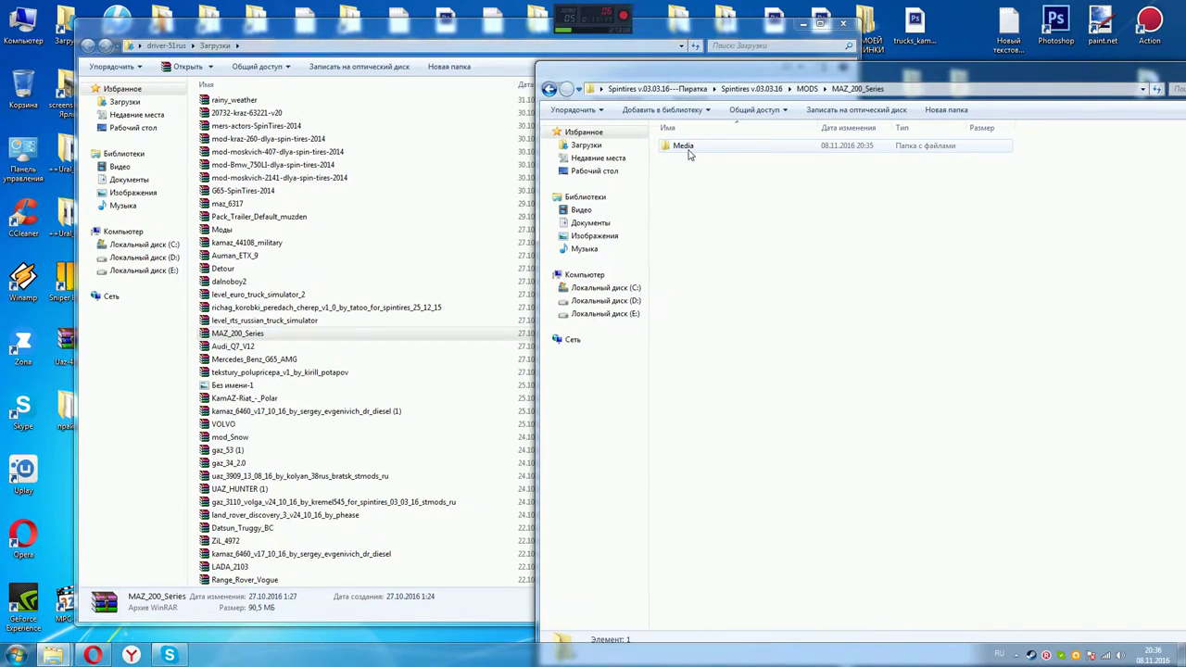
pyautogui.doubleClick(684, 149)
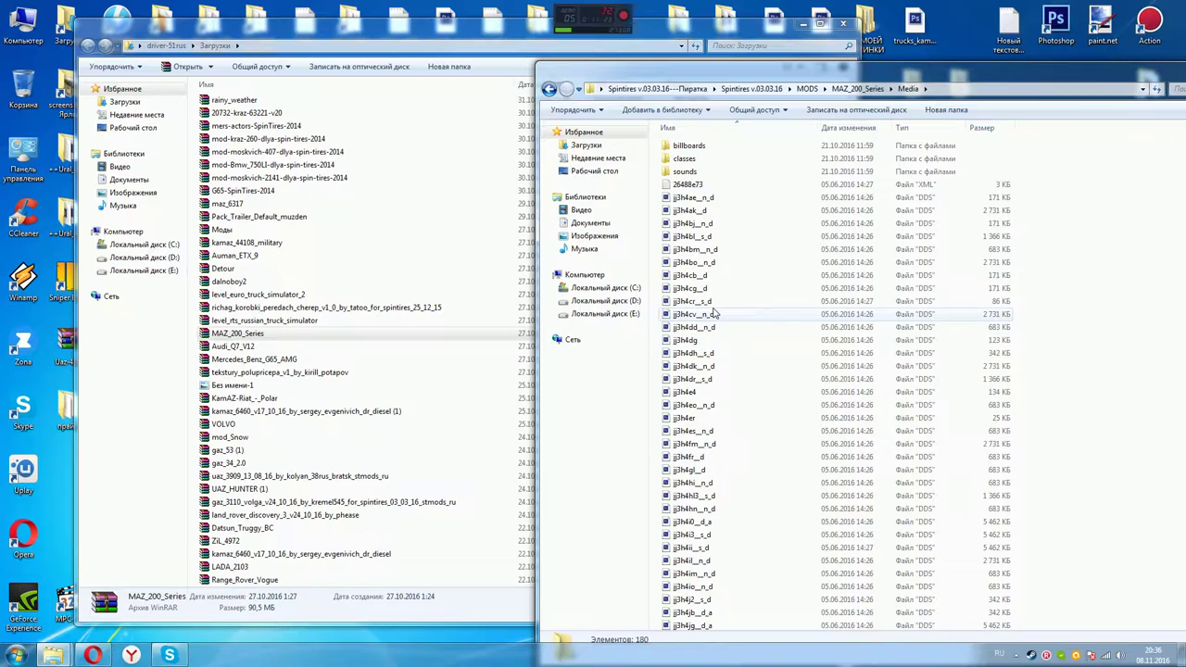
pyautogui.click(548, 89)
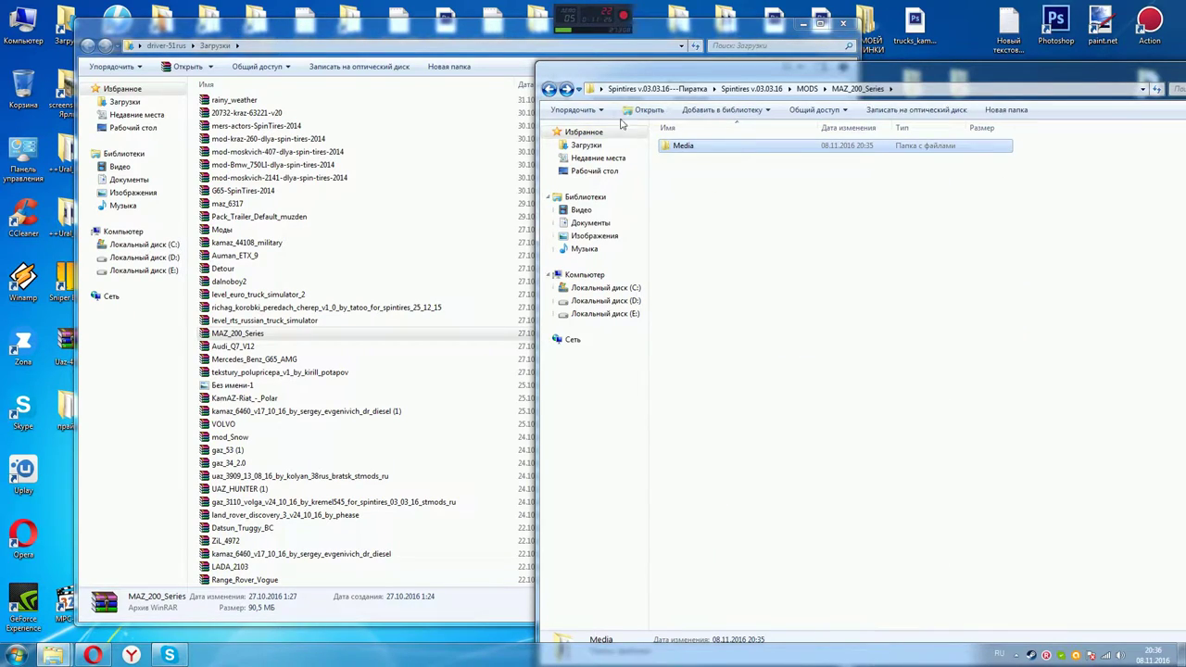
pyautogui.click(550, 89)
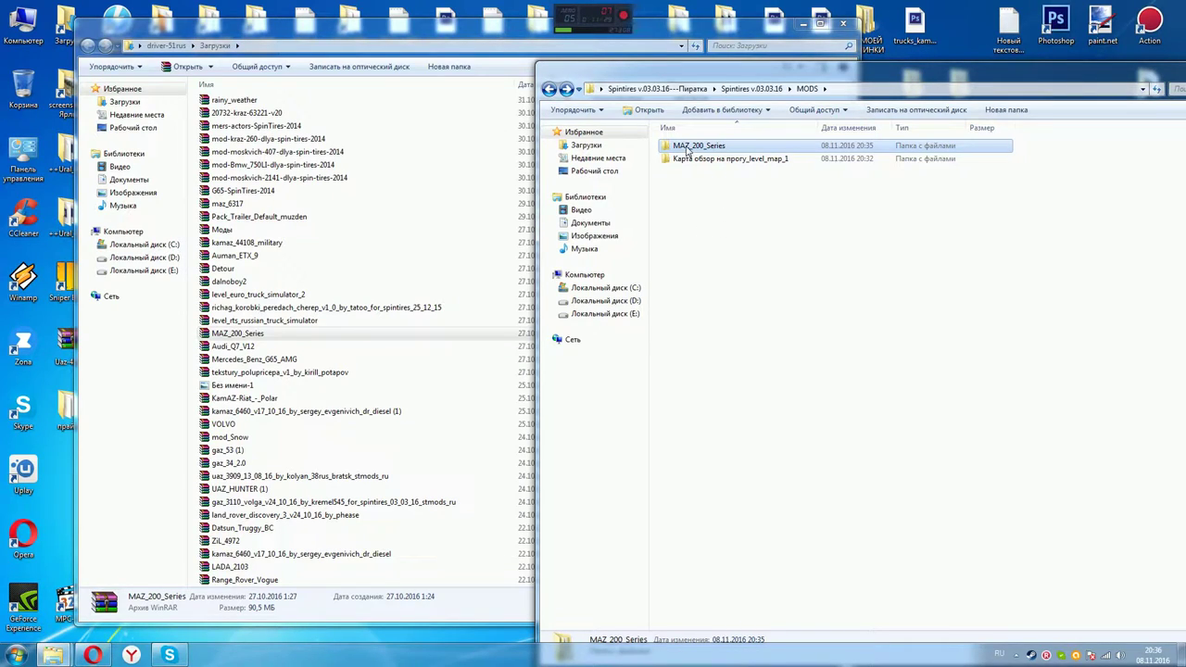
pyautogui.moveTo(693, 150)
pyautogui.click(679, 159)
pyautogui.click(679, 149)
pyautogui.click(679, 158)
pyautogui.click(679, 147)
pyautogui.click(679, 158)
pyautogui.click(680, 147)
pyautogui.click(680, 157)
pyautogui.click(680, 148)
# Dismiss the Загрузки window and reposition the MODS window so that it is fully visible on the desktop
pyautogui.click(815, 28)
pyautogui.click(834, 25)
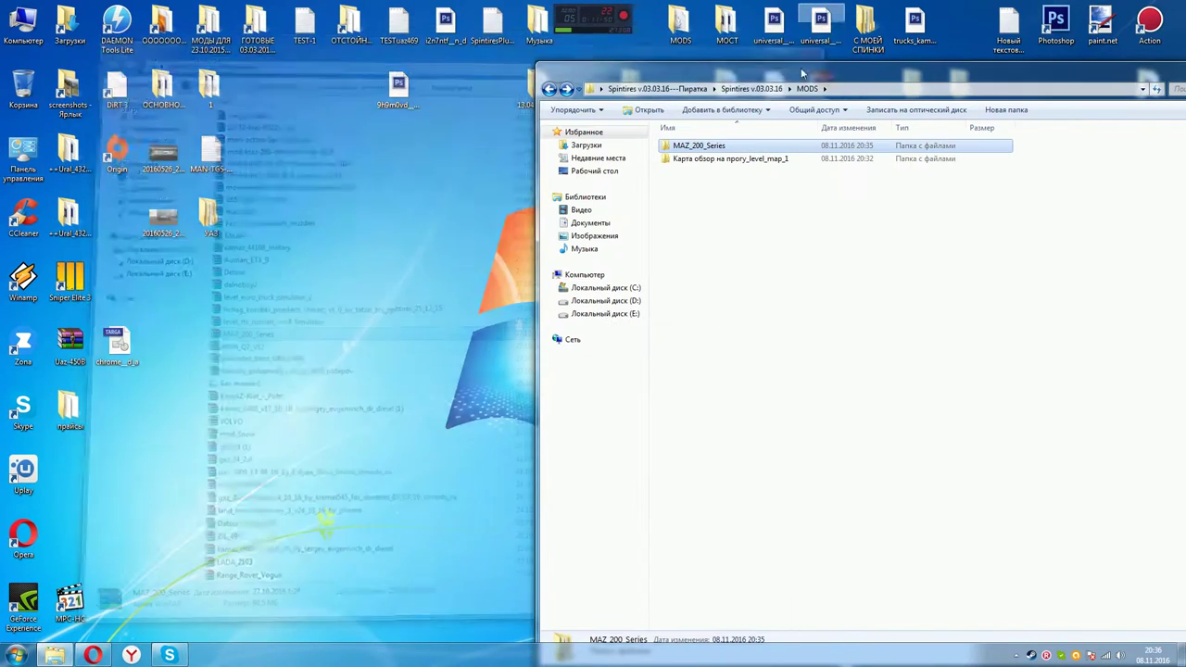
pyautogui.moveTo(626, 93); pyautogui.dragTo(481, 82)
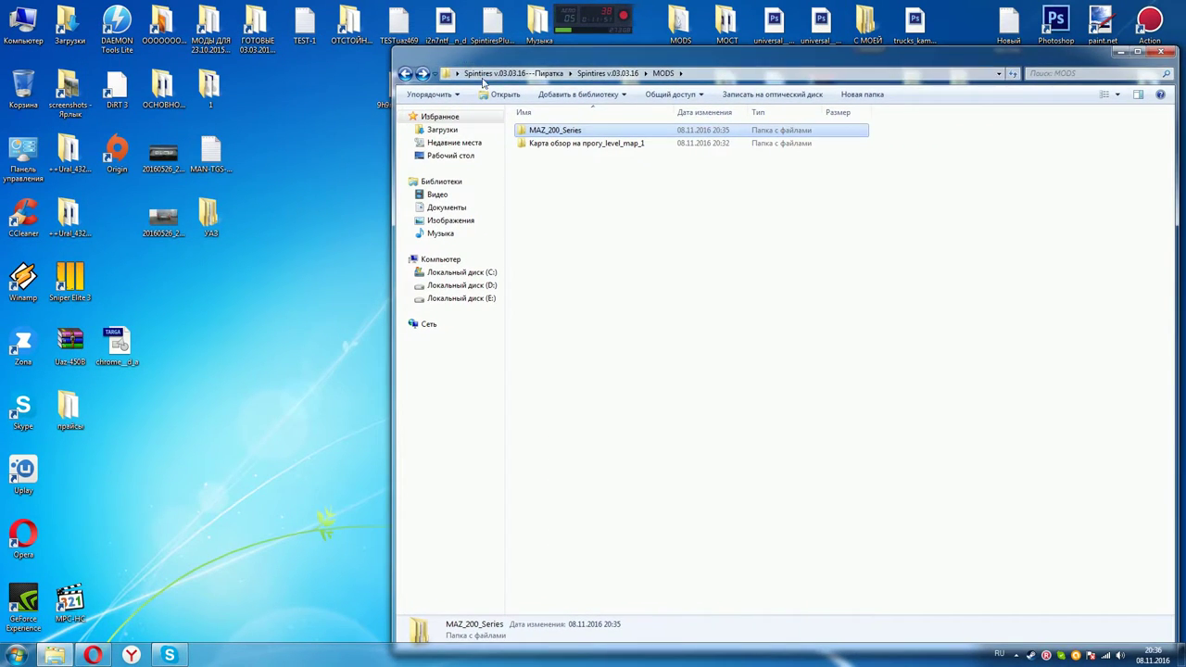
# Examine the Media folders of Карта обзор на прогу_level_map_1 and MAZ_200_Series, and return to MODS
pyautogui.doubleClick(547, 143)
pyautogui.doubleClick(542, 132)
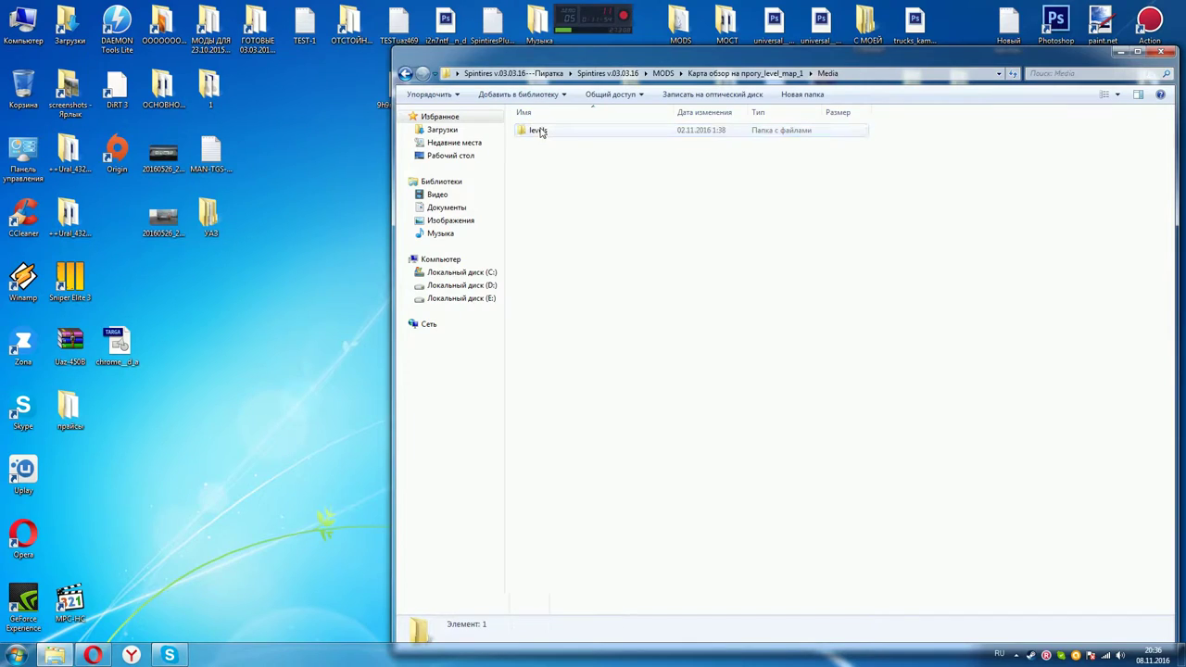
pyautogui.click(406, 74)
pyautogui.click(406, 74)
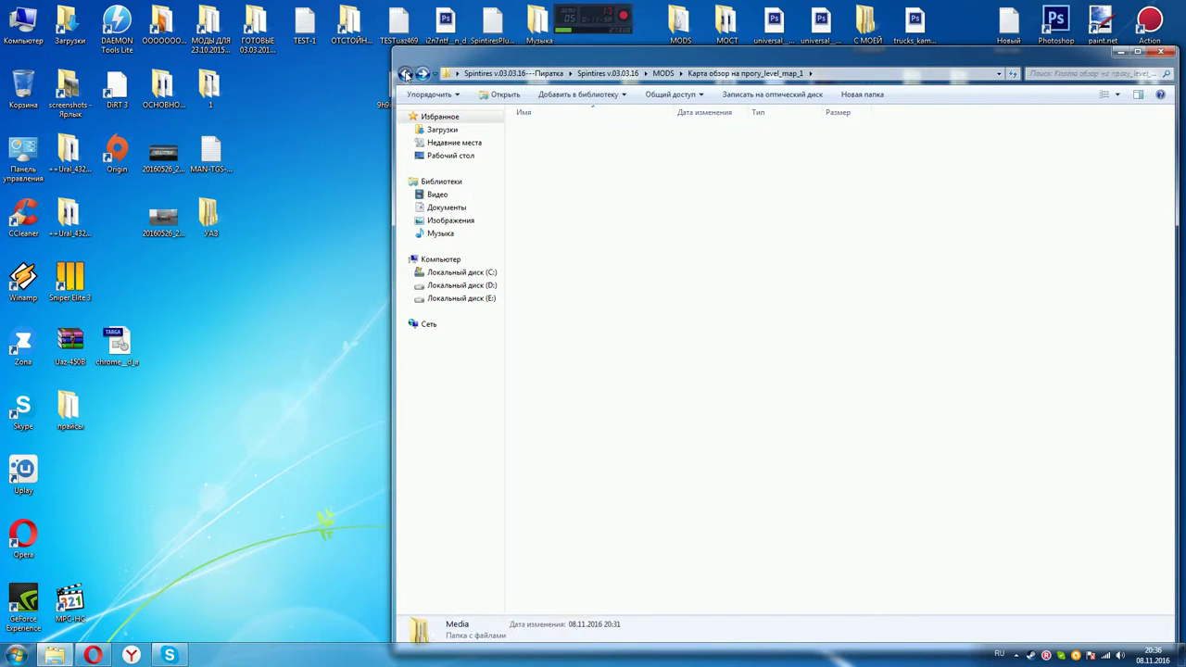
pyautogui.click(554, 135)
pyautogui.doubleClick(553, 132)
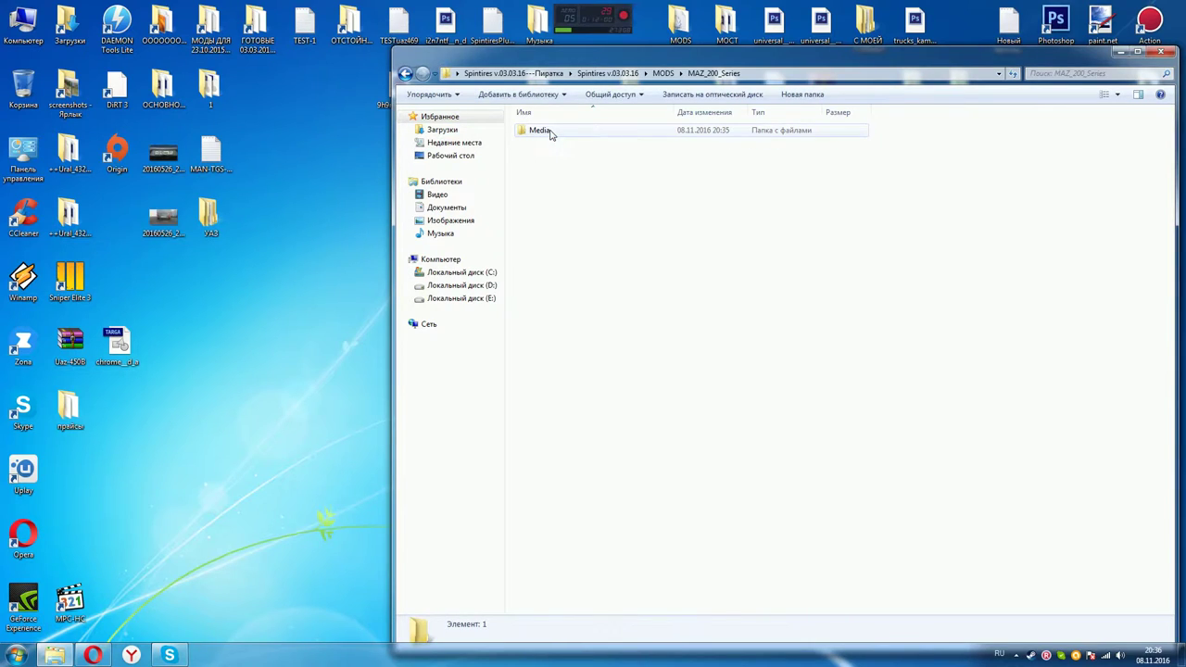
pyautogui.doubleClick(542, 133)
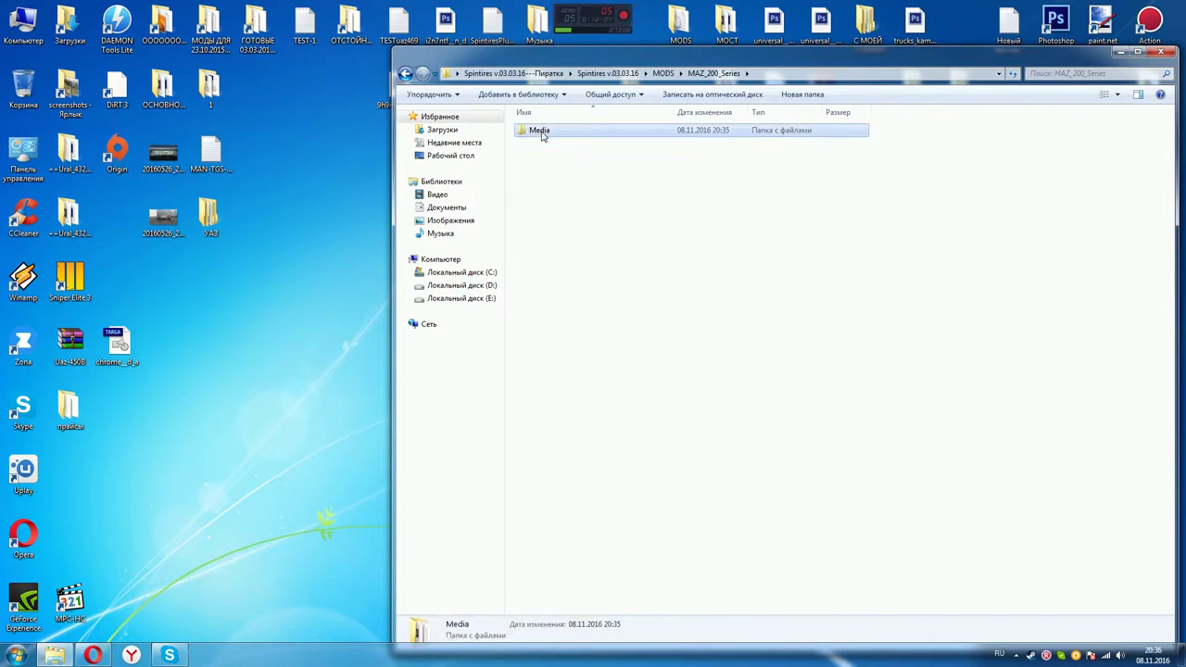
pyautogui.click(405, 73)
pyautogui.click(405, 74)
# Launch JSGME from the Spintires v.03.03.16 folder and enable the MAZ_200_Series mod
pyautogui.click(405, 73)
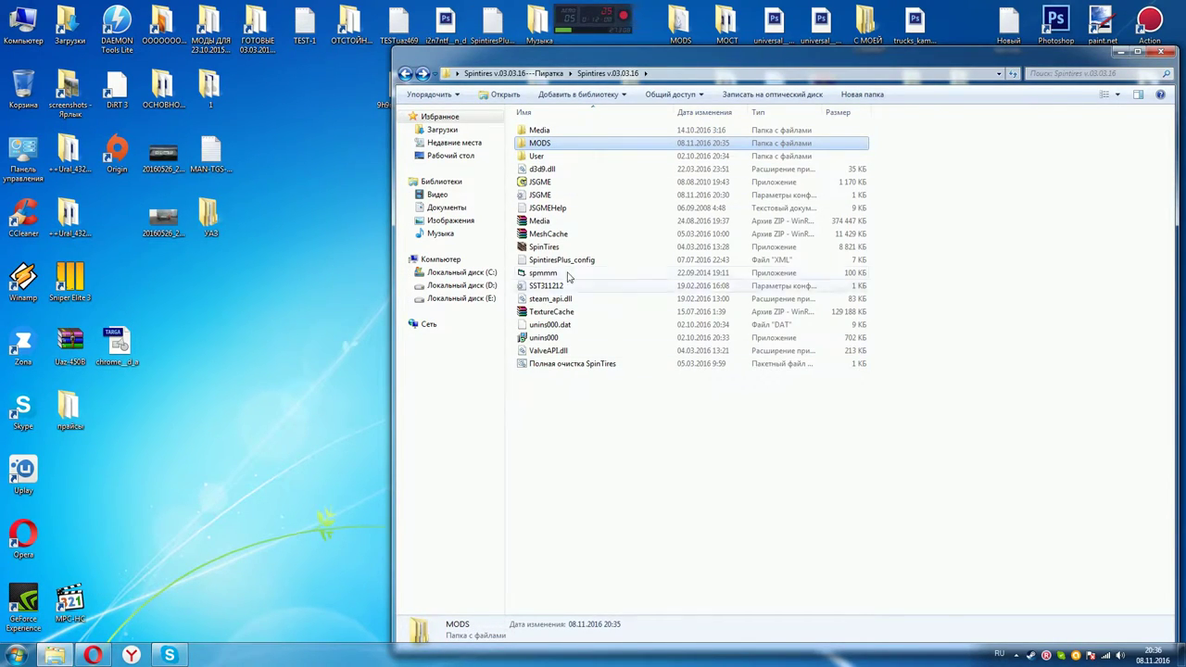
pyautogui.doubleClick(535, 185)
pyautogui.click(838, 393)
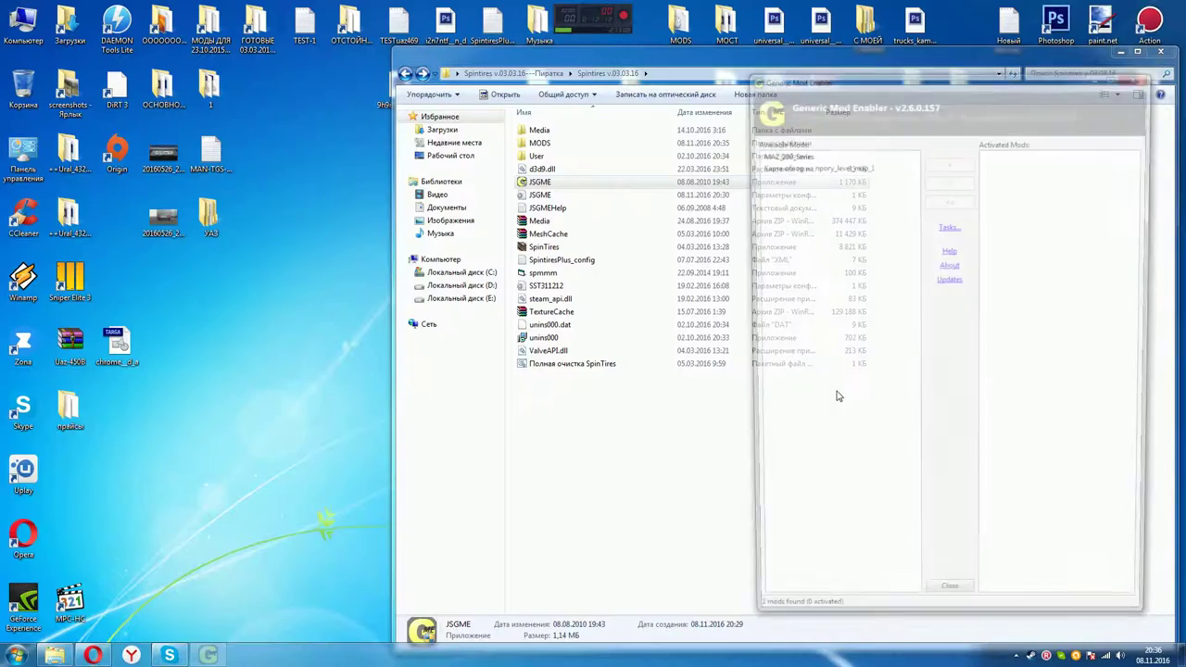
pyautogui.click(758, 153)
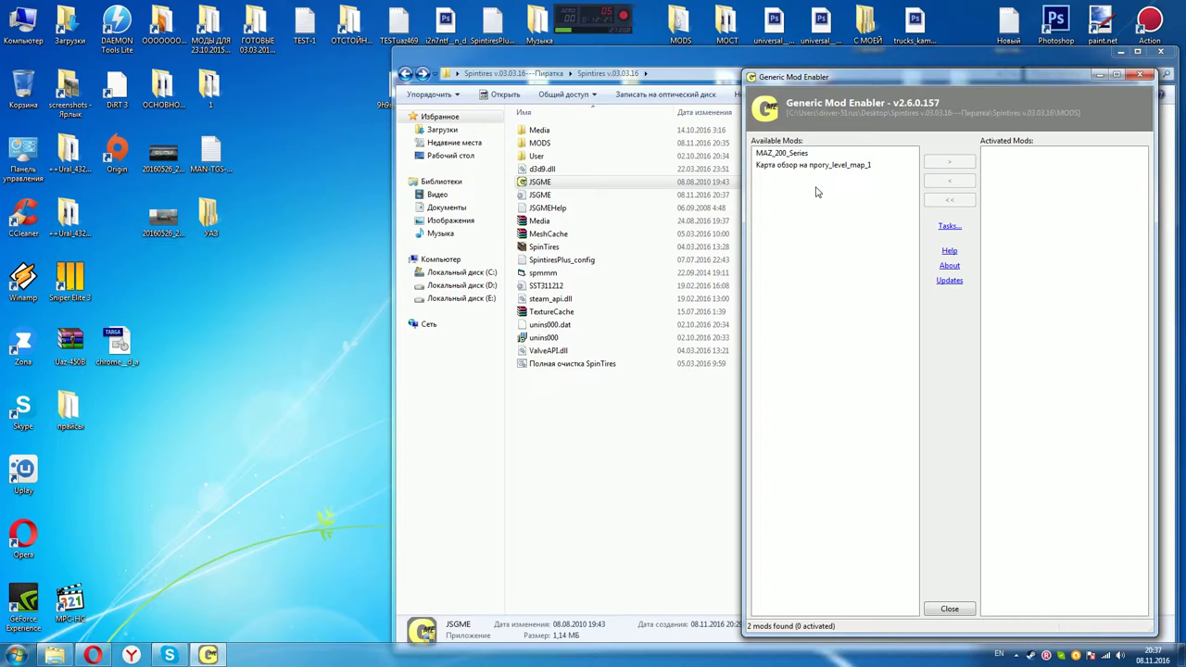
pyautogui.click(788, 153)
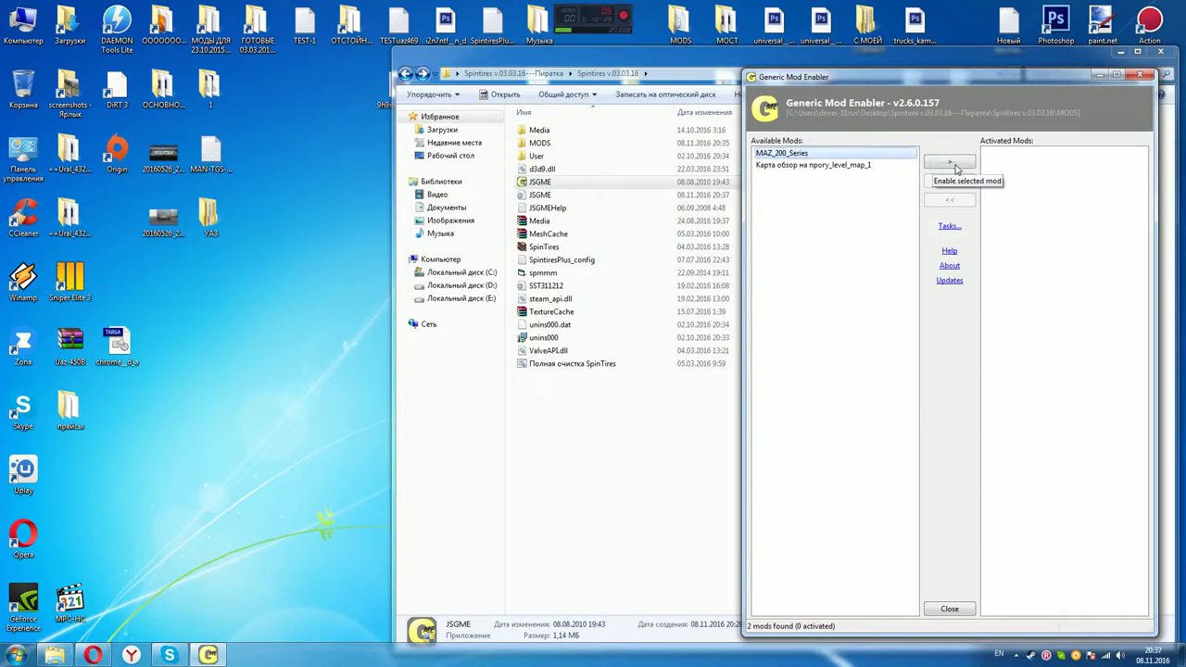
pyautogui.click(950, 164)
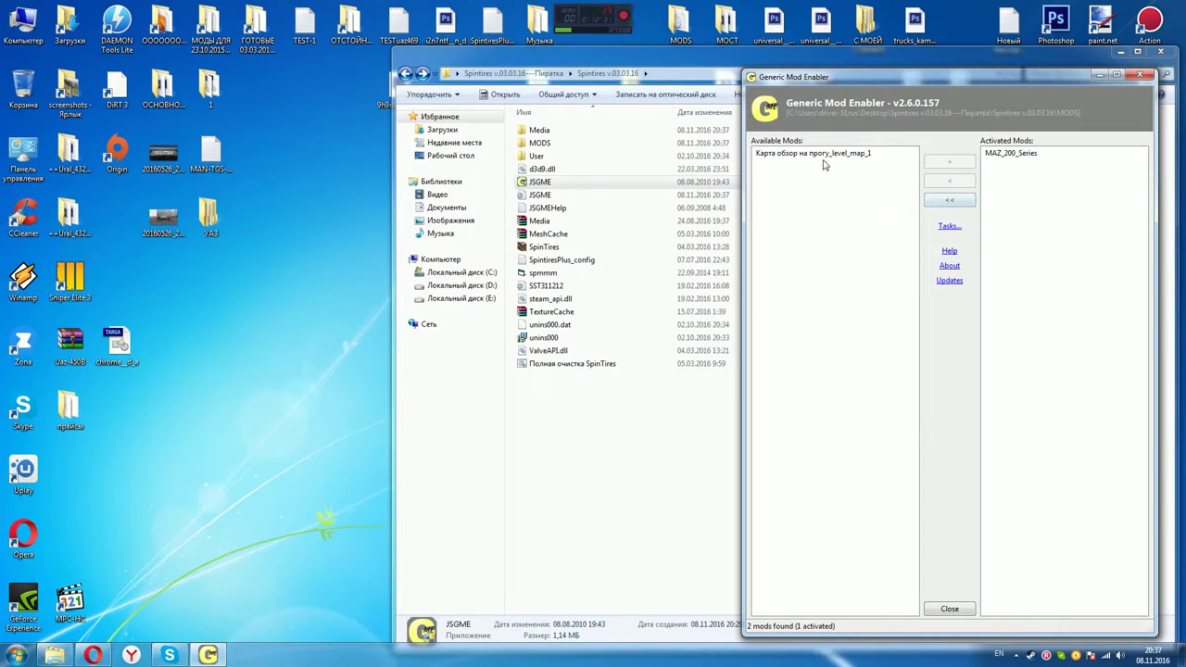
# Enable the Карта обзор на прогу_level_map_1 mod, and disable all activated mods together
pyautogui.click(825, 155)
pyautogui.click(950, 164)
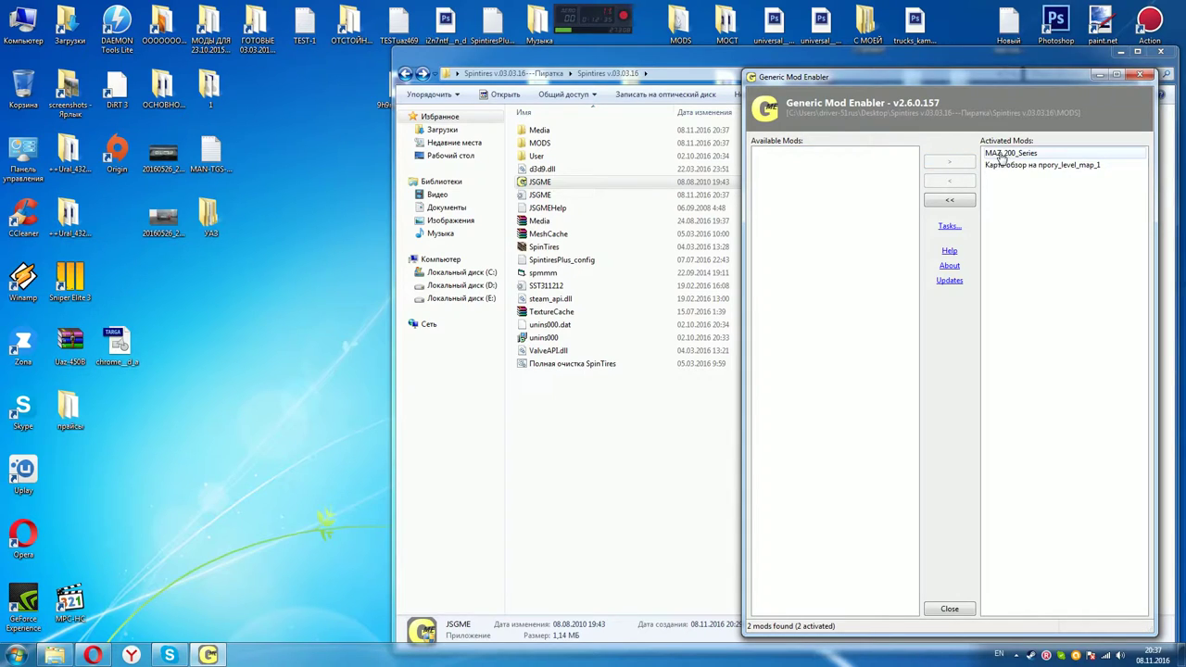
pyautogui.click(948, 204)
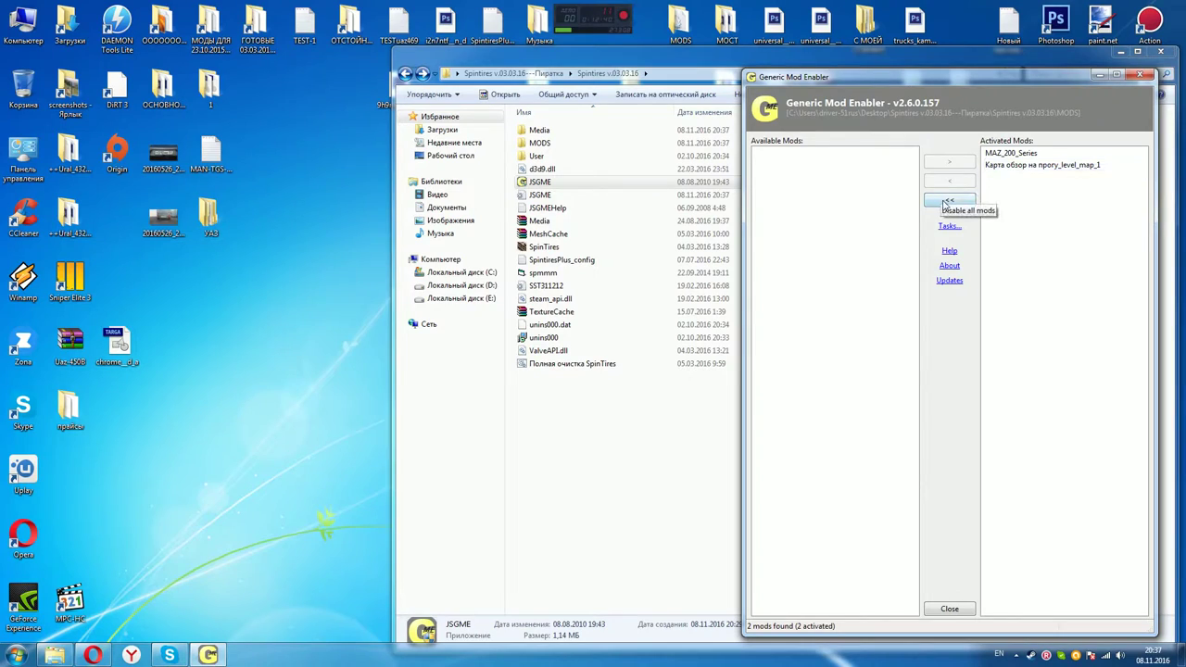
# Copy the Mercedes-Benz-gG-65-(-ГЕЛИК-) folder from ++1-ПРИВАТ!!! in ГОТОВЫЕ 03.03.2016 into the Spintires v.03.03.16 MODS folder
pyautogui.click(606, 364)
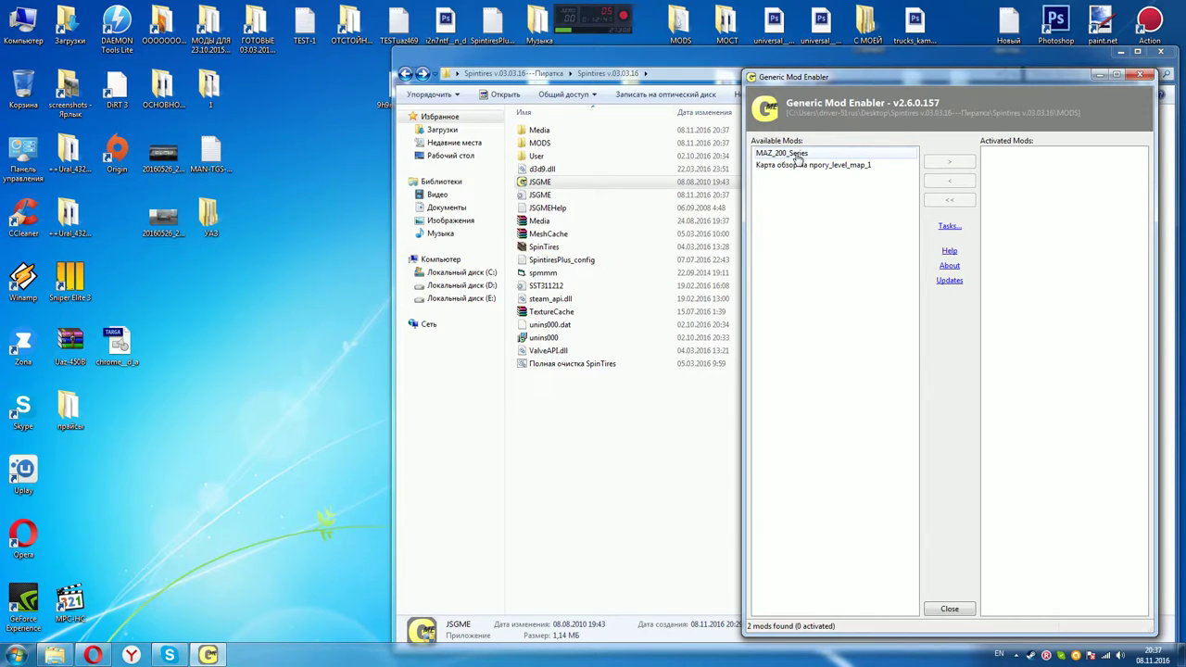
pyautogui.doubleClick(540, 142)
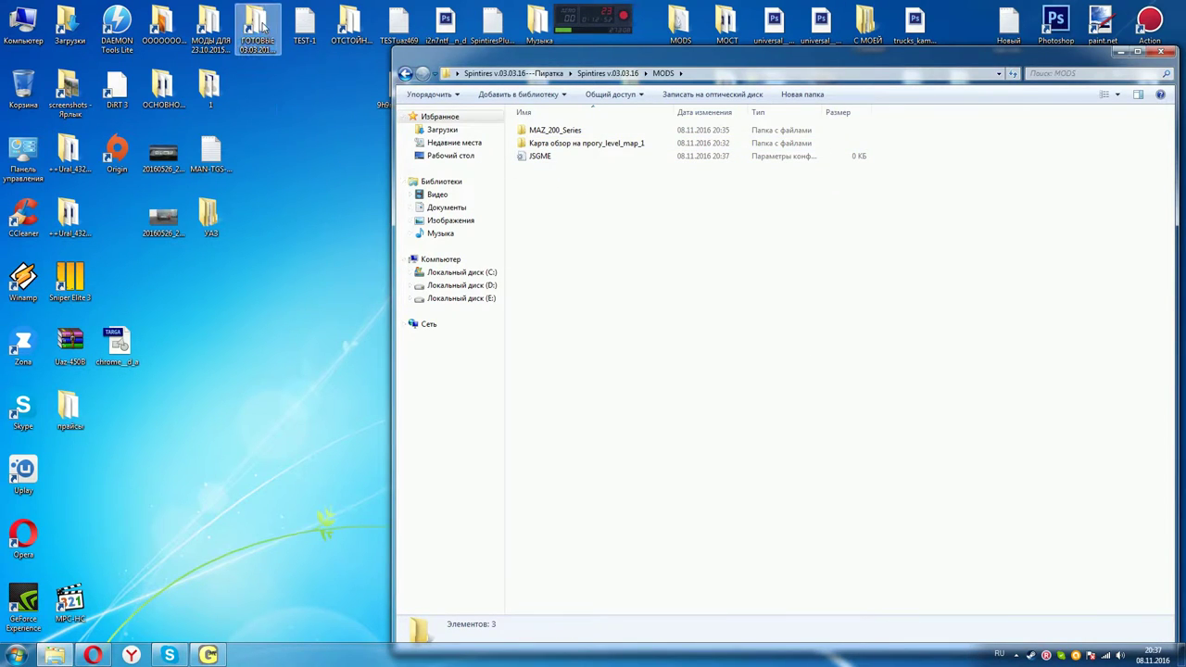
pyautogui.moveTo(664, 60); pyautogui.dragTo(628, 65)
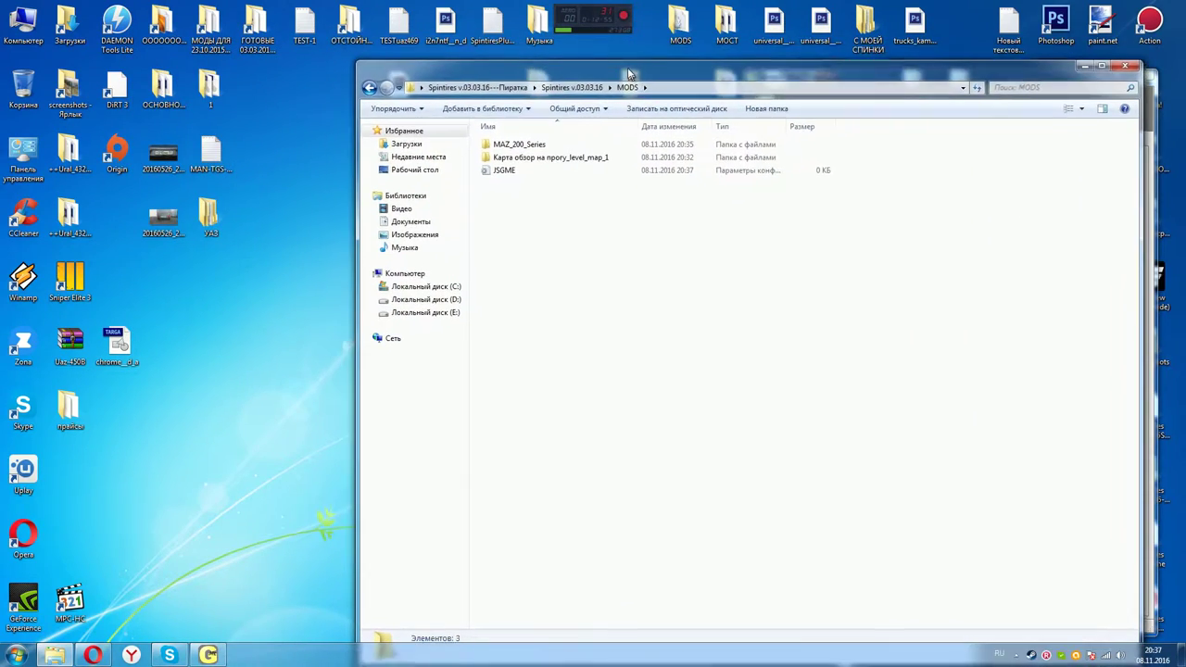
pyautogui.doubleClick(257, 28)
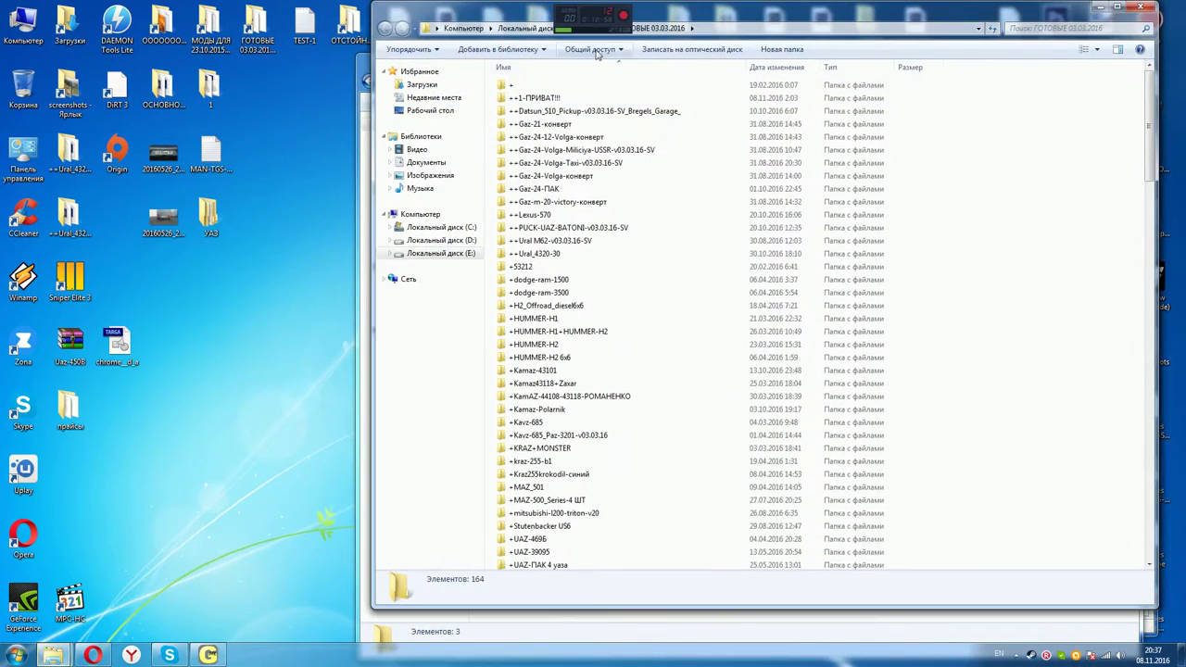
pyautogui.moveTo(690, 23); pyautogui.dragTo(385, 23)
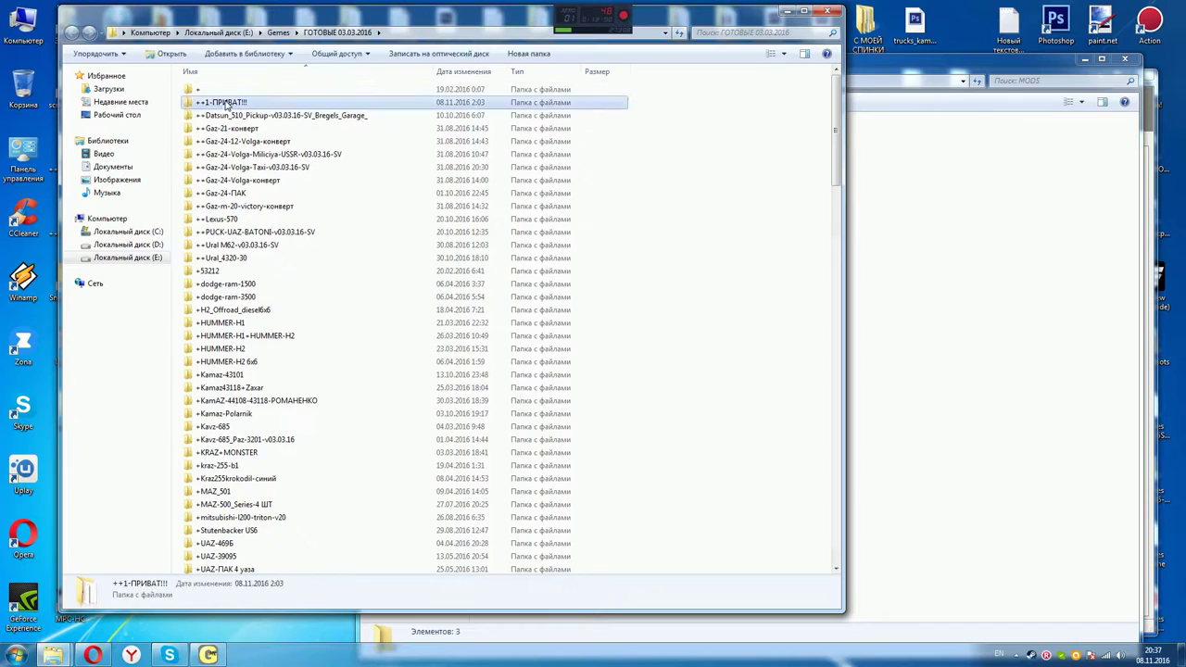
pyautogui.doubleClick(232, 102)
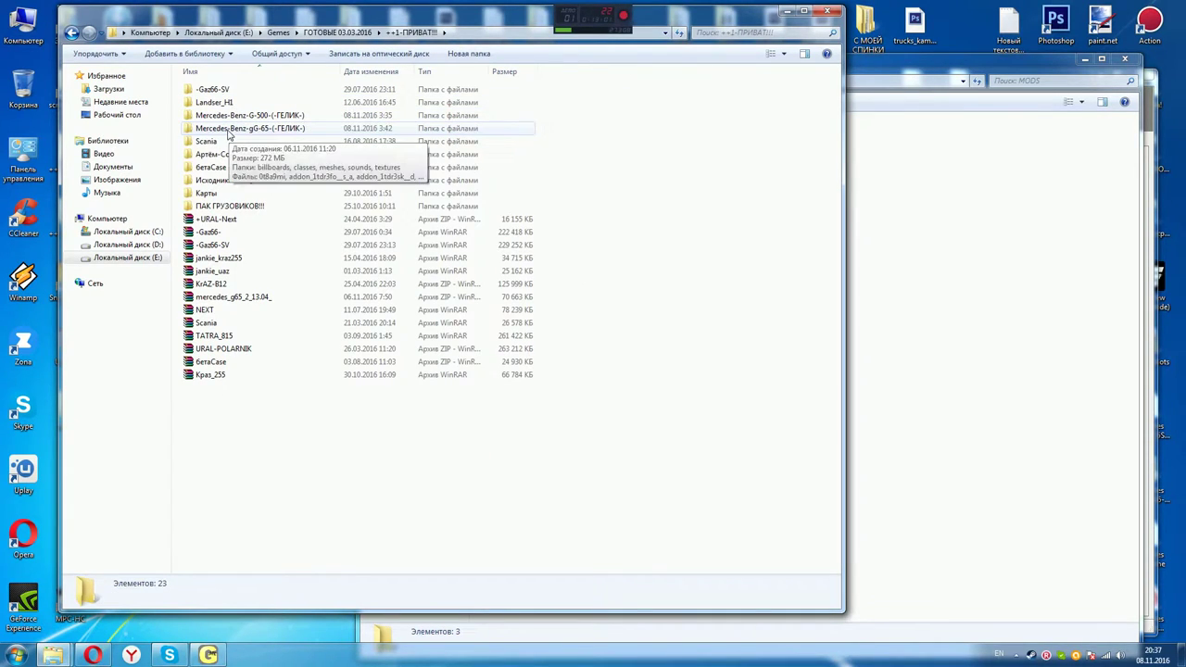
pyautogui.click(231, 131)
pyautogui.moveTo(231, 134); pyautogui.dragTo(941, 351)
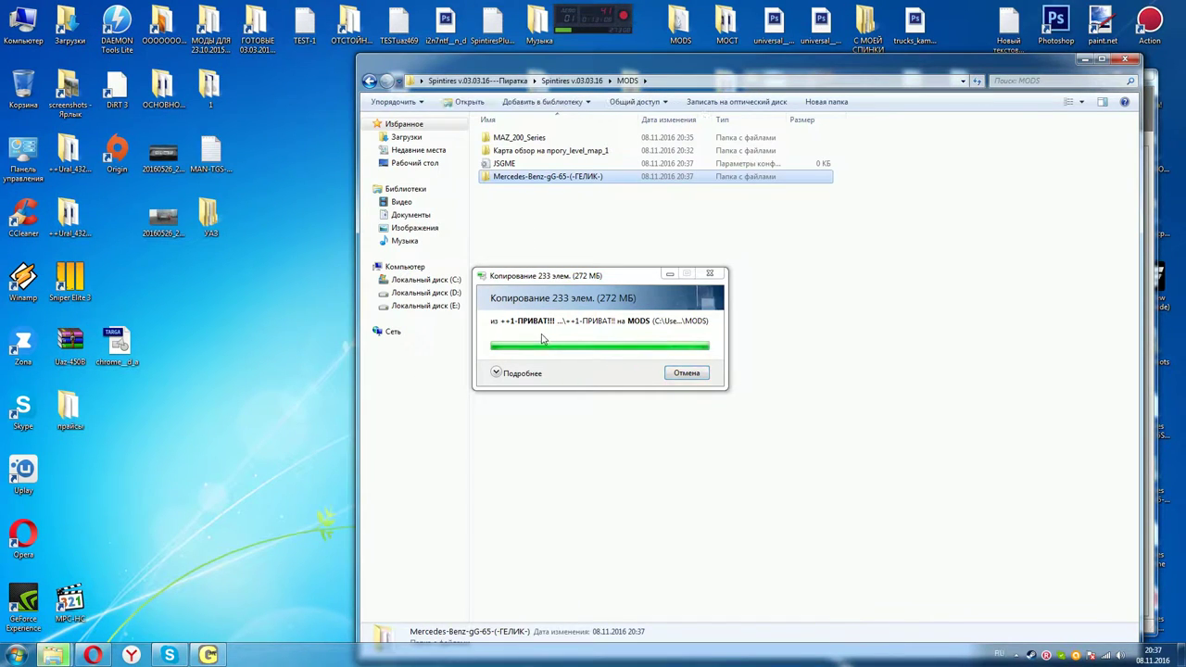
# Check the contents of the copied Mercedes-Benz-gG-65-(-ГЕЛИК-) folder, and copy the name of the Media folder in MAZ_200_Series
pyautogui.doubleClick(529, 177)
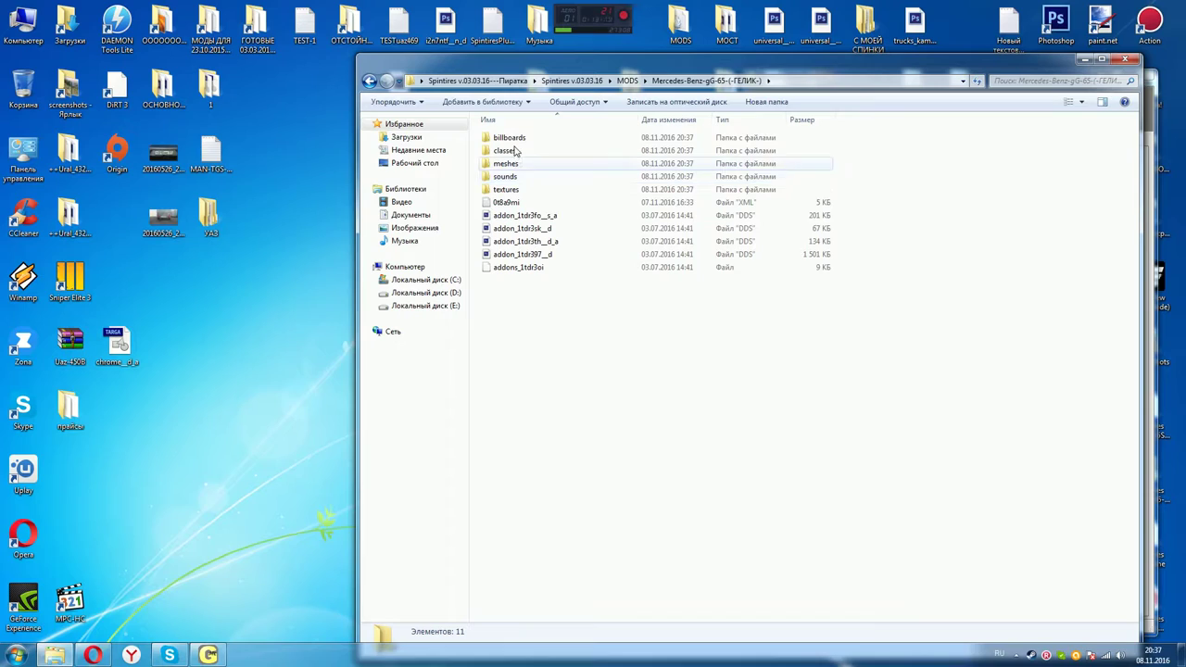
pyautogui.click(369, 81)
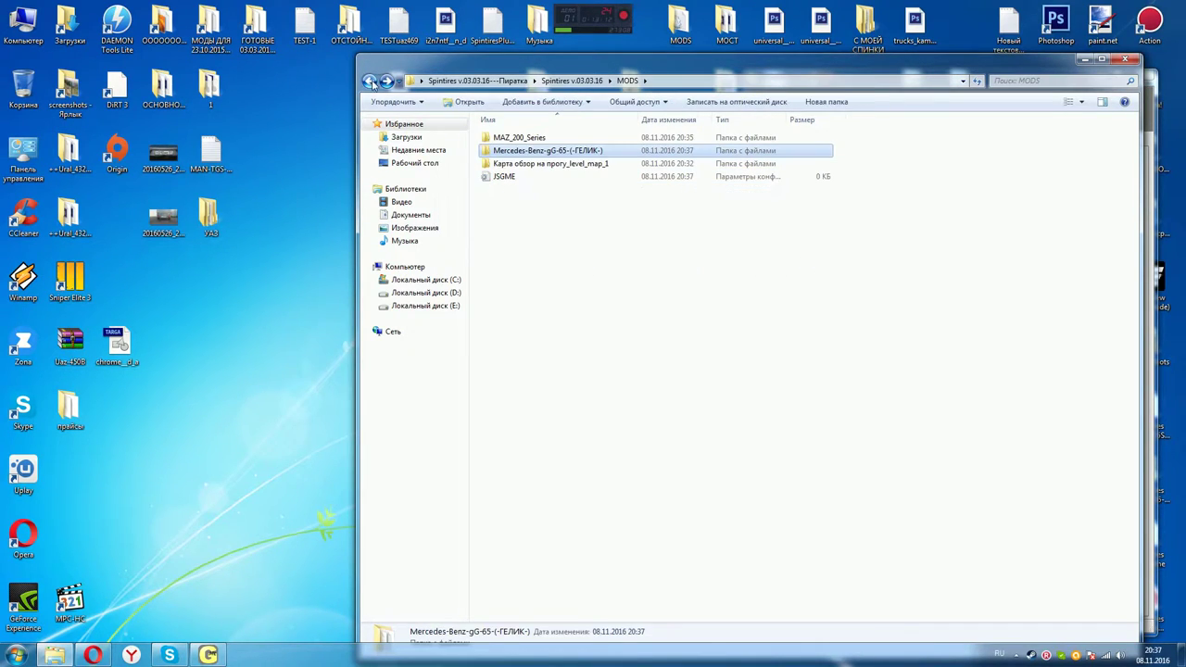
pyautogui.doubleClick(522, 139)
pyautogui.click(508, 141)
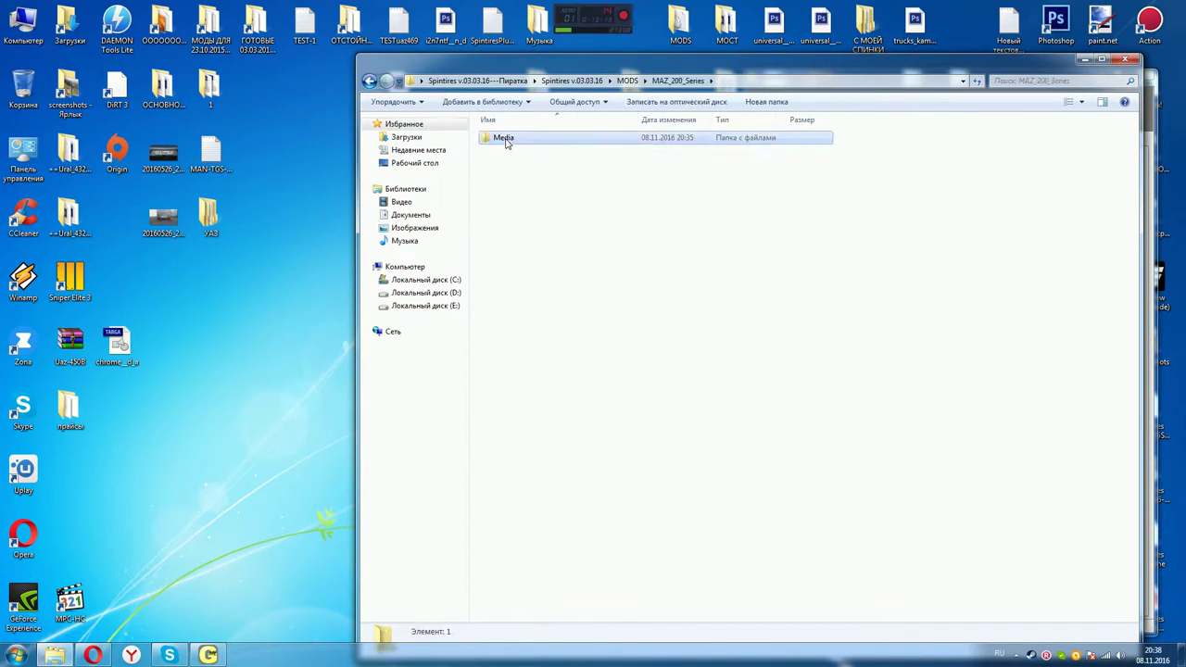
pyautogui.rightClick(505, 141)
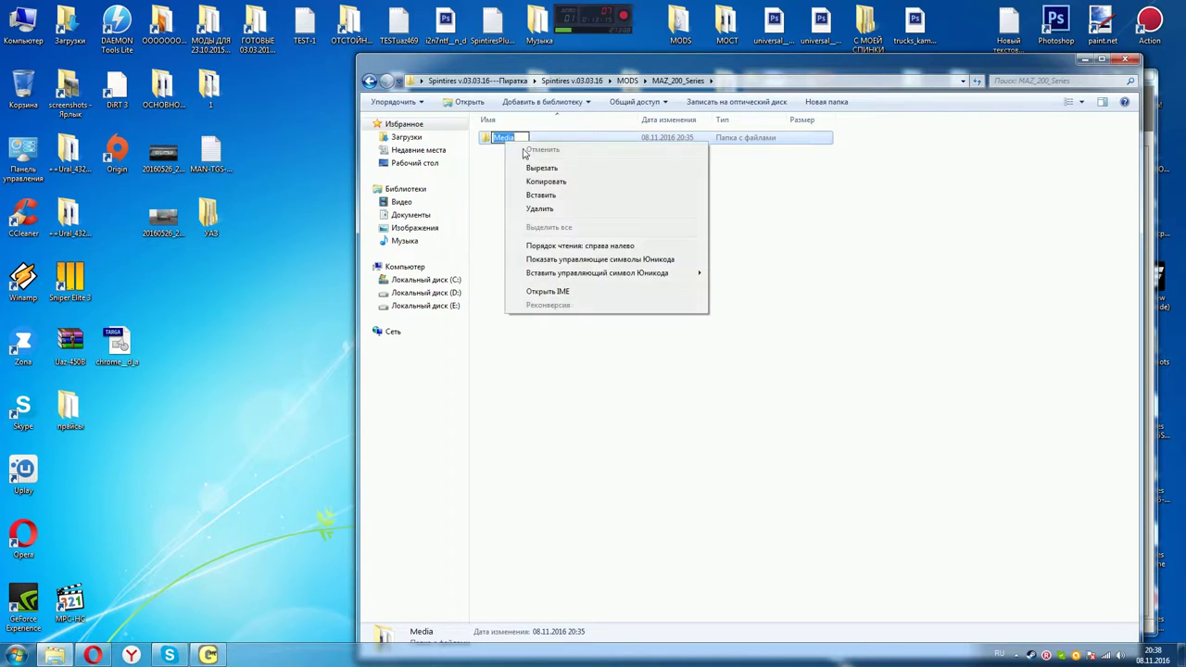
pyautogui.click(536, 182)
pyautogui.click(369, 82)
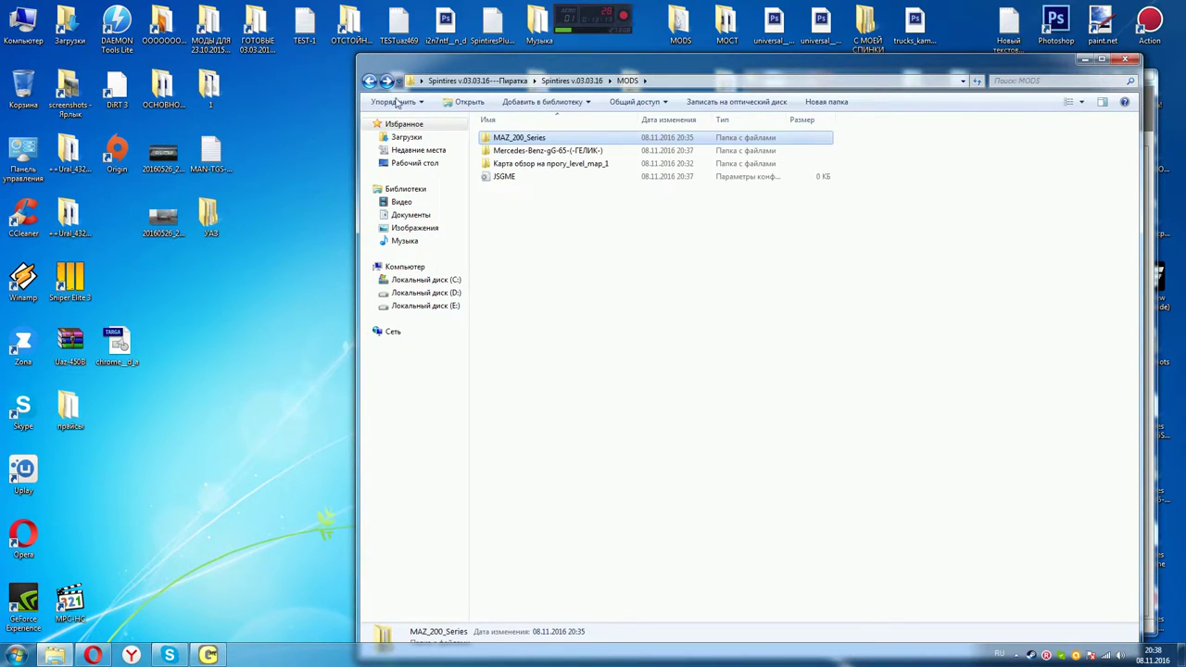
# Create a folder named Media inside Mercedes-Benz-gG-65-(-ГЕЛИК-) using the copied name
pyautogui.doubleClick(520, 152)
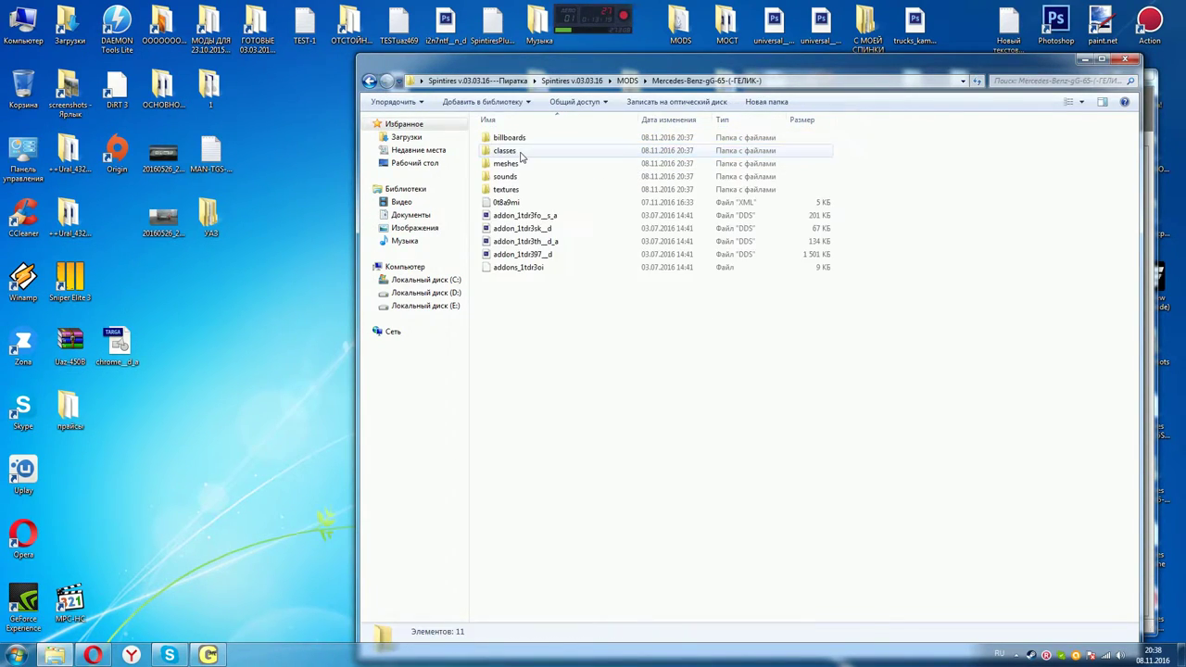
pyautogui.rightClick(528, 349)
pyautogui.moveTo(561, 497)
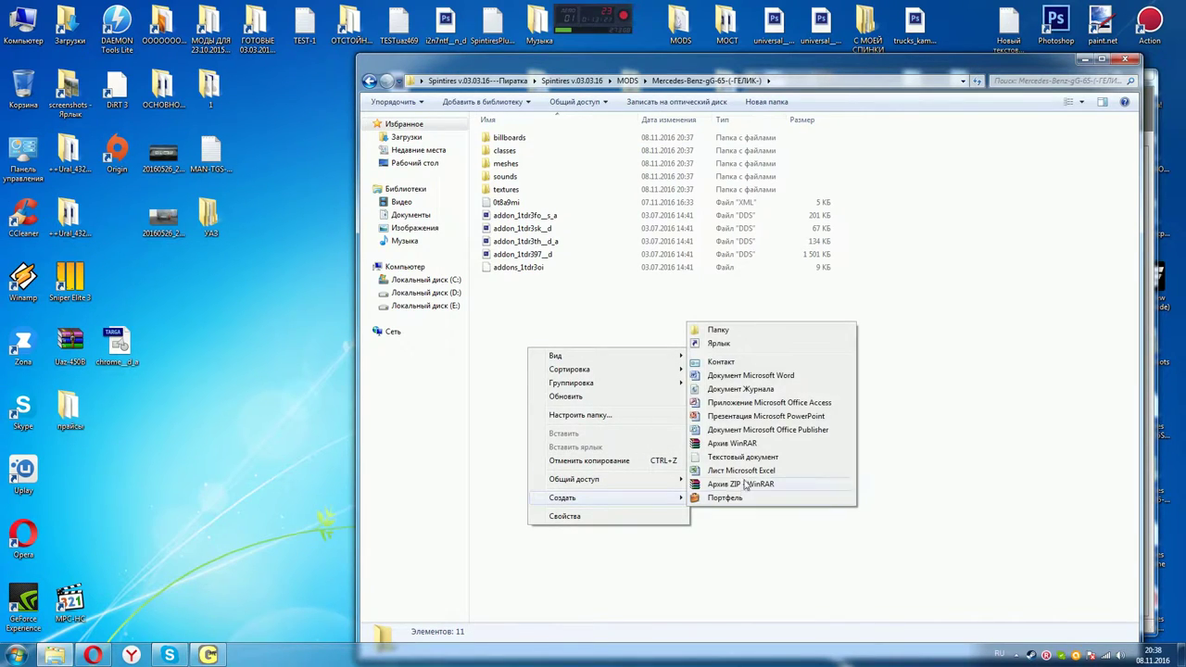
pyautogui.click(719, 330)
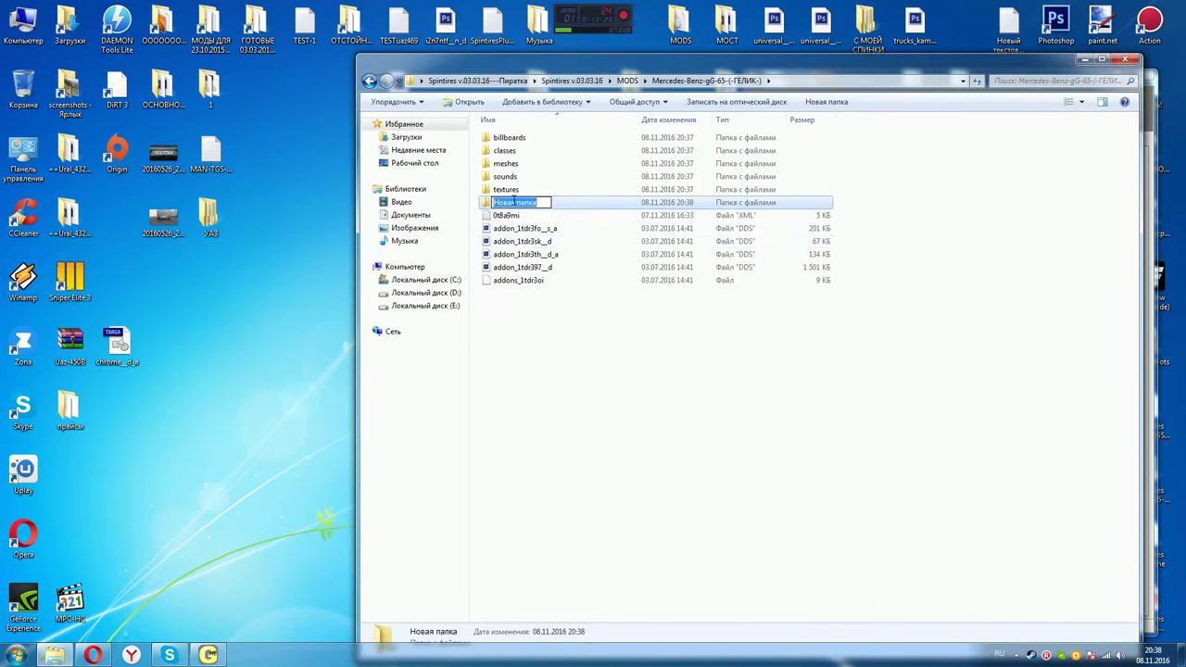
pyautogui.rightClick(516, 203)
pyautogui.click(547, 254)
pyautogui.press('Return')
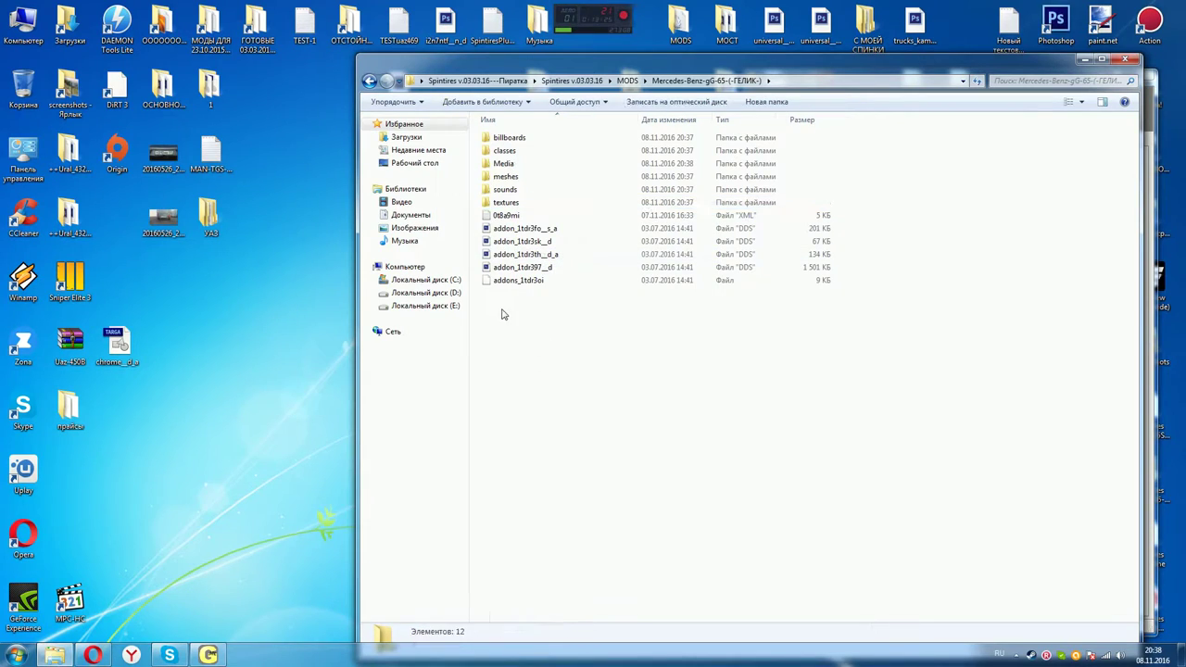
# Move all other folders and files of the Mercedes-Benz-gG-65-(-ГЕЛИК-) mod into its Media folder, and close the MODS window
pyautogui.moveTo(480, 133); pyautogui.dragTo(502, 165)
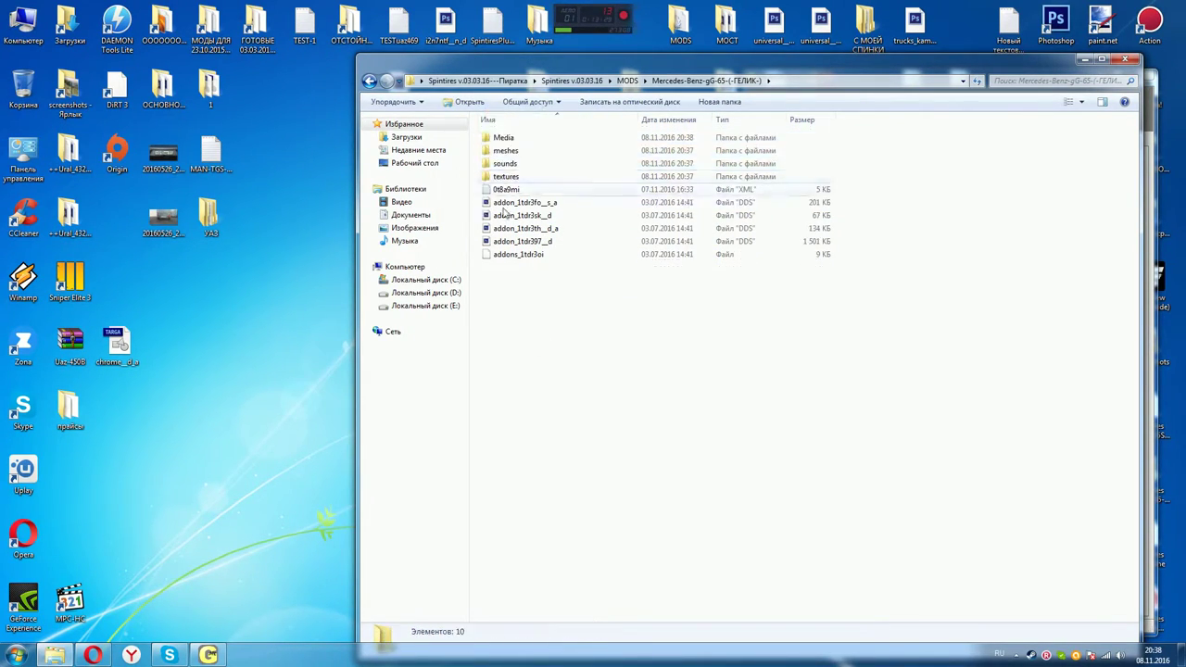
pyautogui.moveTo(481, 295); pyautogui.dragTo(508, 141)
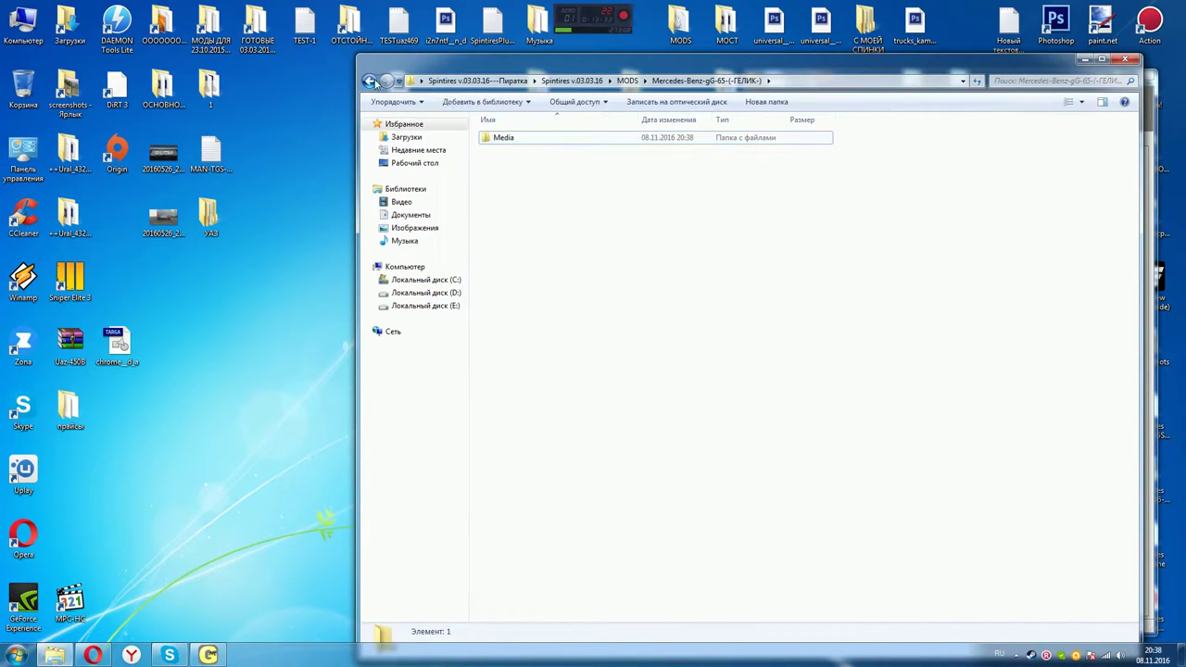
pyautogui.click(369, 82)
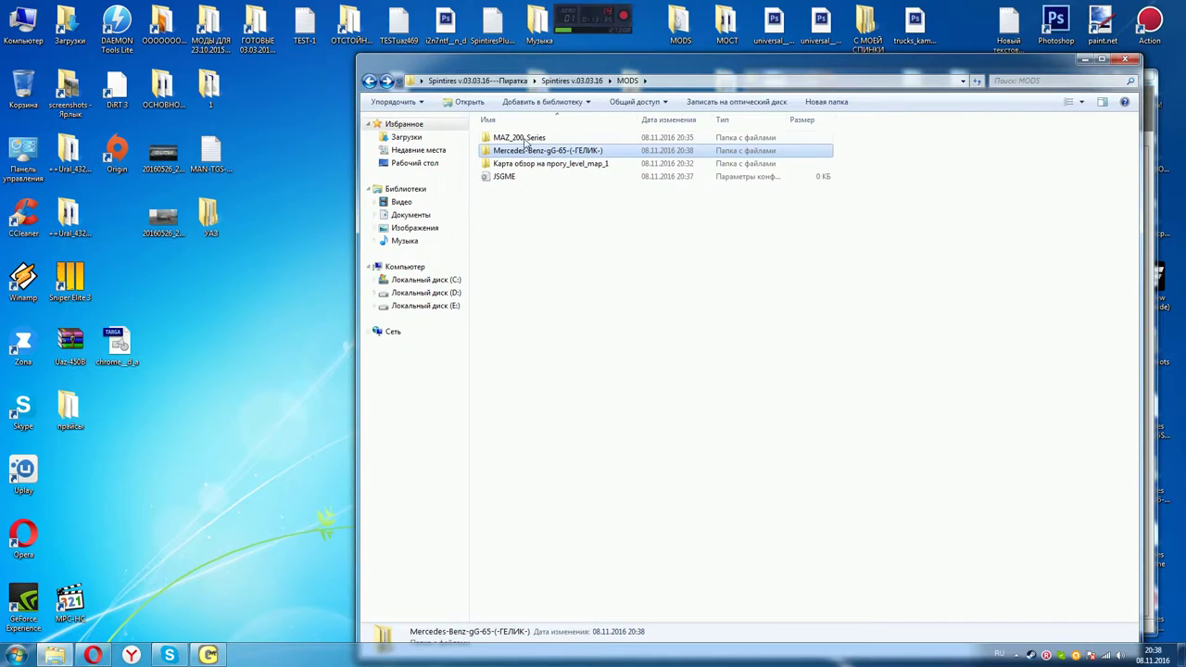
pyautogui.click(1124, 60)
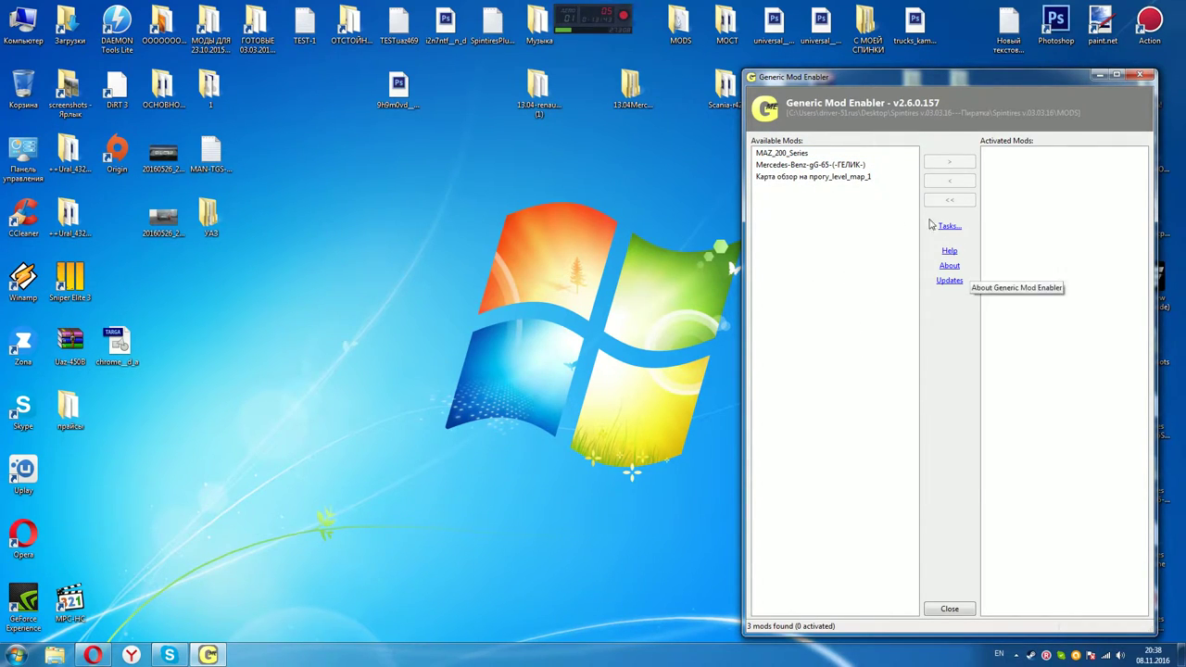
# Enable the Mercedes-Benz-gG-65-(-ГЕЛИК-) and Карта обзор на прогу_level_map_1 mods in JSGME
pyautogui.click(802, 170)
pyautogui.click(958, 164)
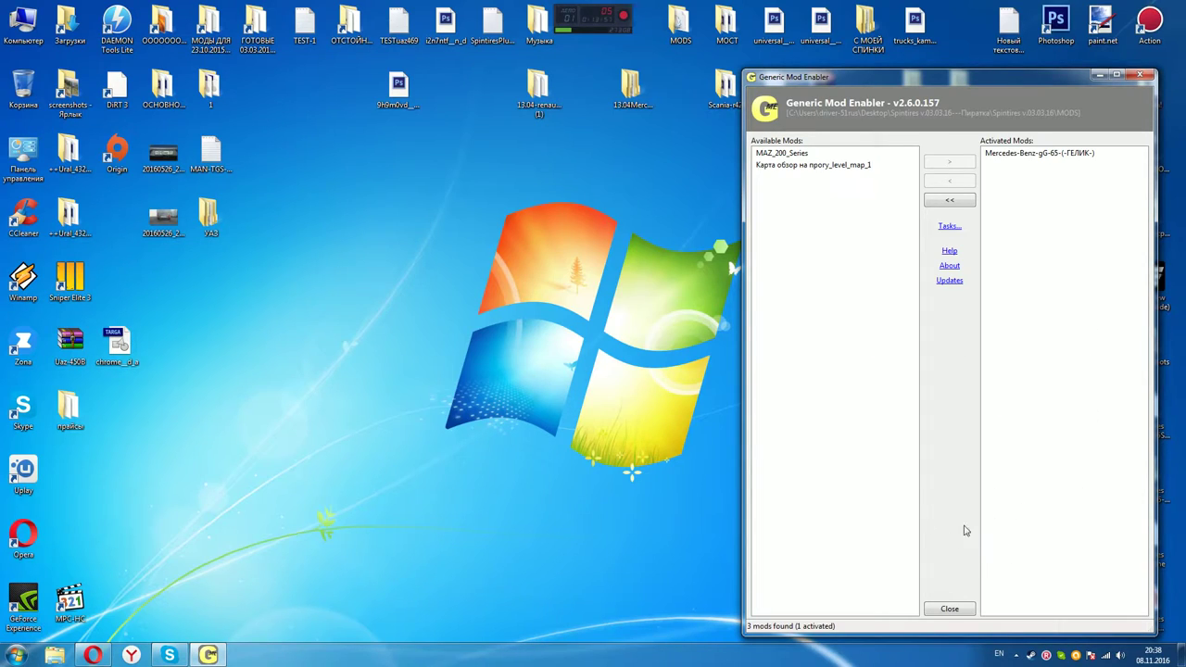
pyautogui.click(795, 154)
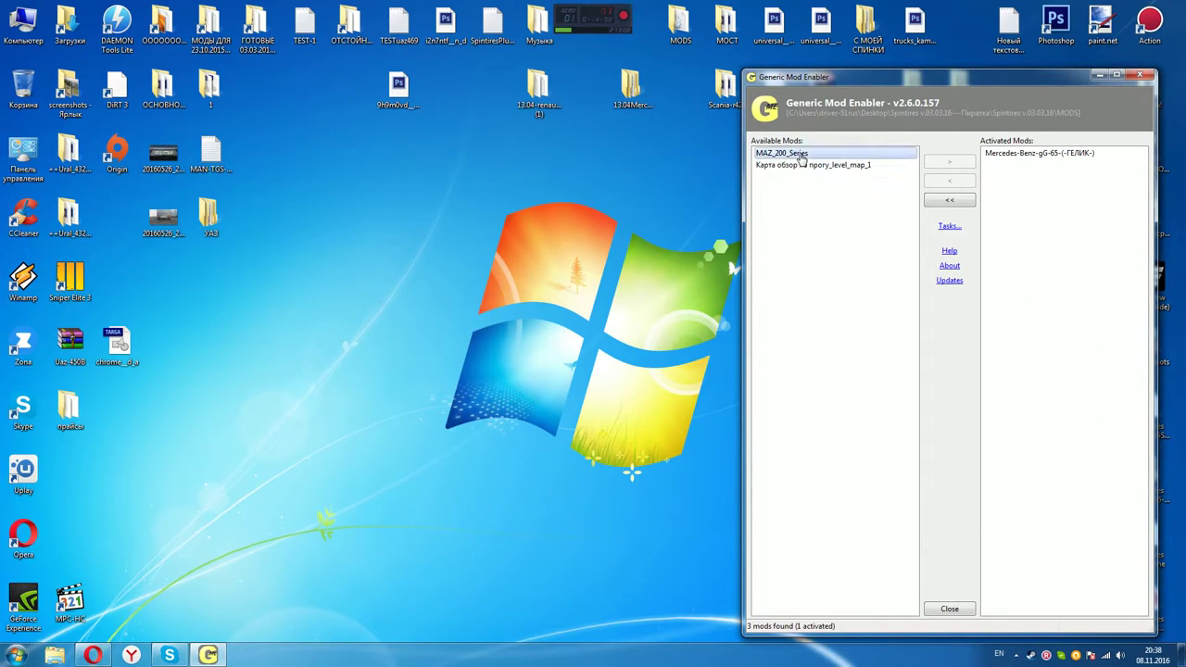
pyautogui.click(808, 166)
pyautogui.click(949, 162)
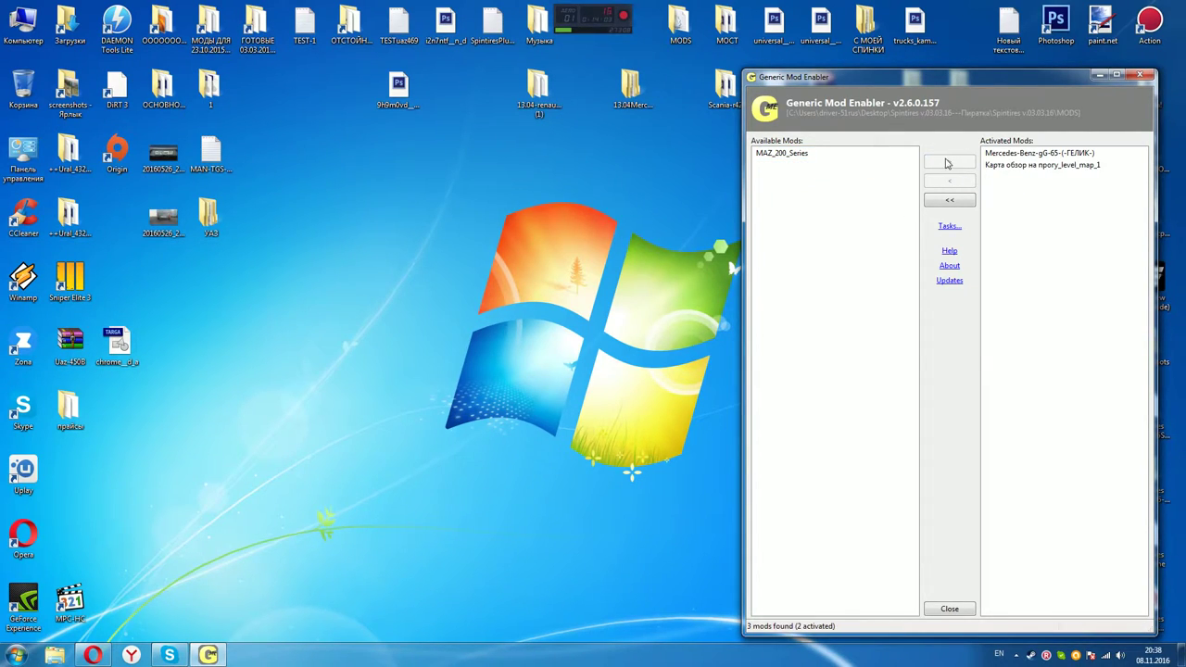
# Enable the MAZ_200_Series mod, accepting the folder overlap with the Mercedes mod, and minimize JSGME
pyautogui.click(828, 156)
pyautogui.click(952, 163)
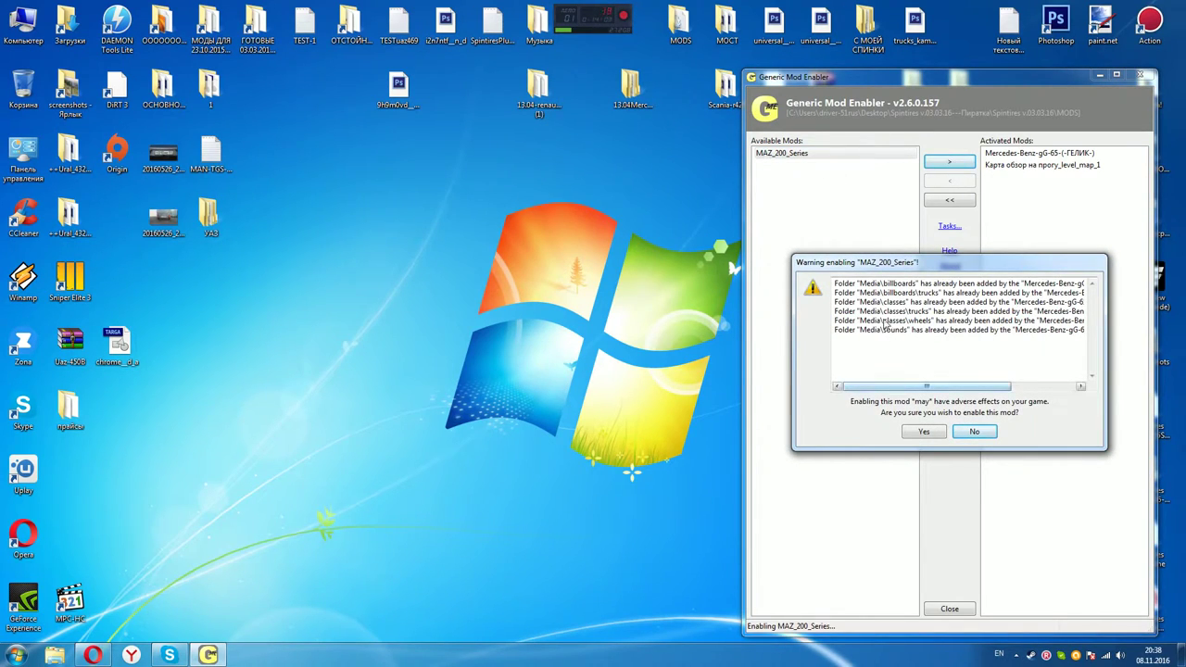
pyautogui.click(922, 433)
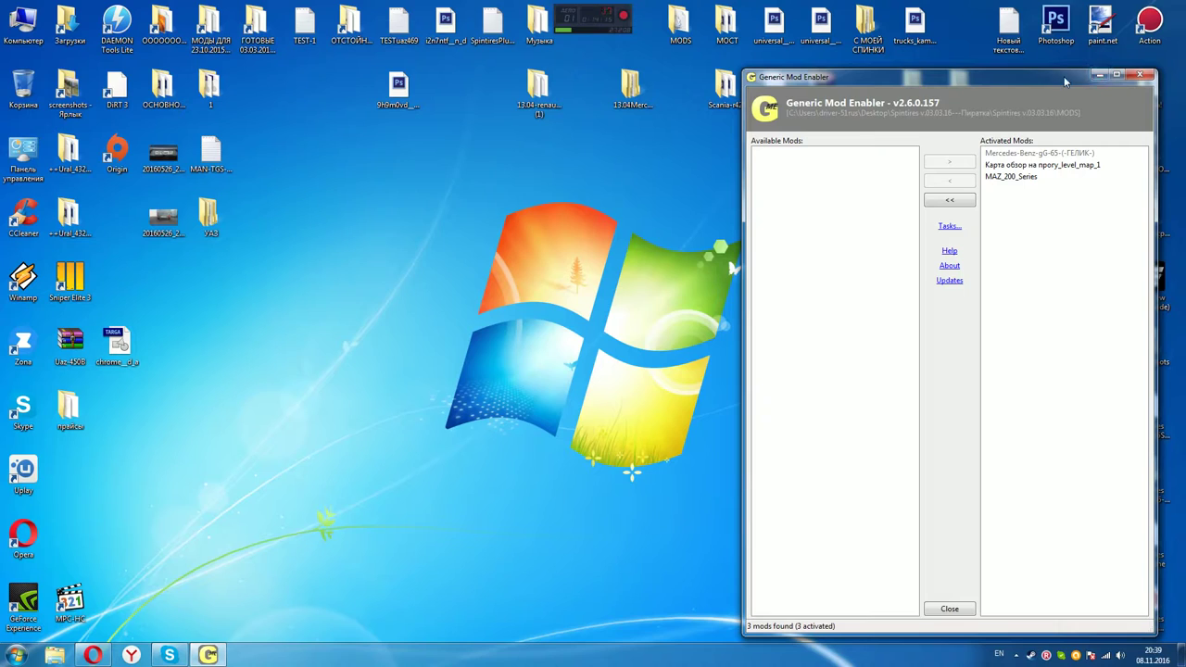
pyautogui.click(1099, 76)
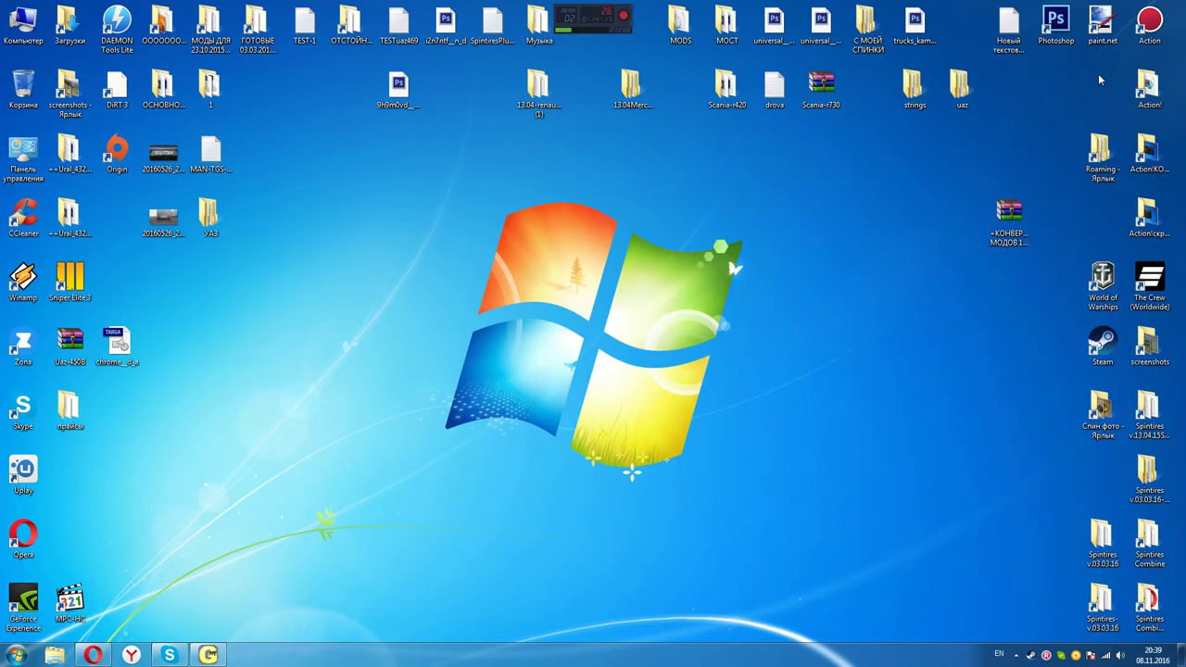
# Open the Spintires v.03.03.16 game folder from the desktop, look into MODS, and try to launch SpinTires
pyautogui.doubleClick(1147, 477)
pyautogui.doubleClick(227, 93)
pyautogui.doubleClick(221, 101)
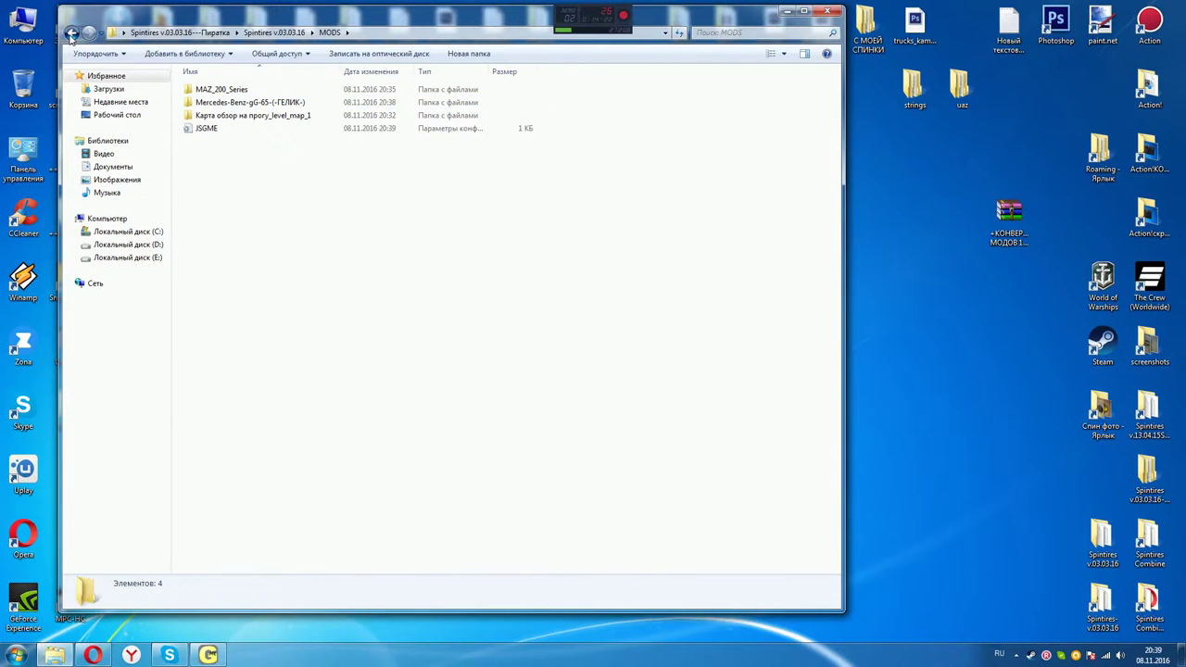
pyautogui.click(70, 34)
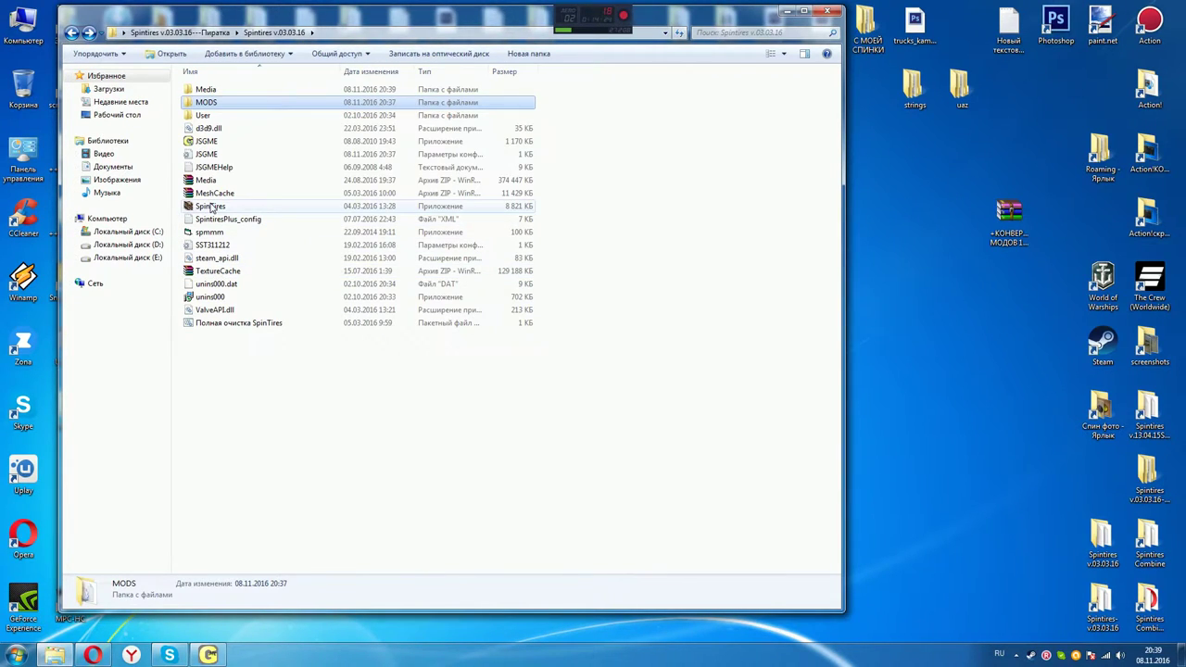
pyautogui.doubleClick(211, 207)
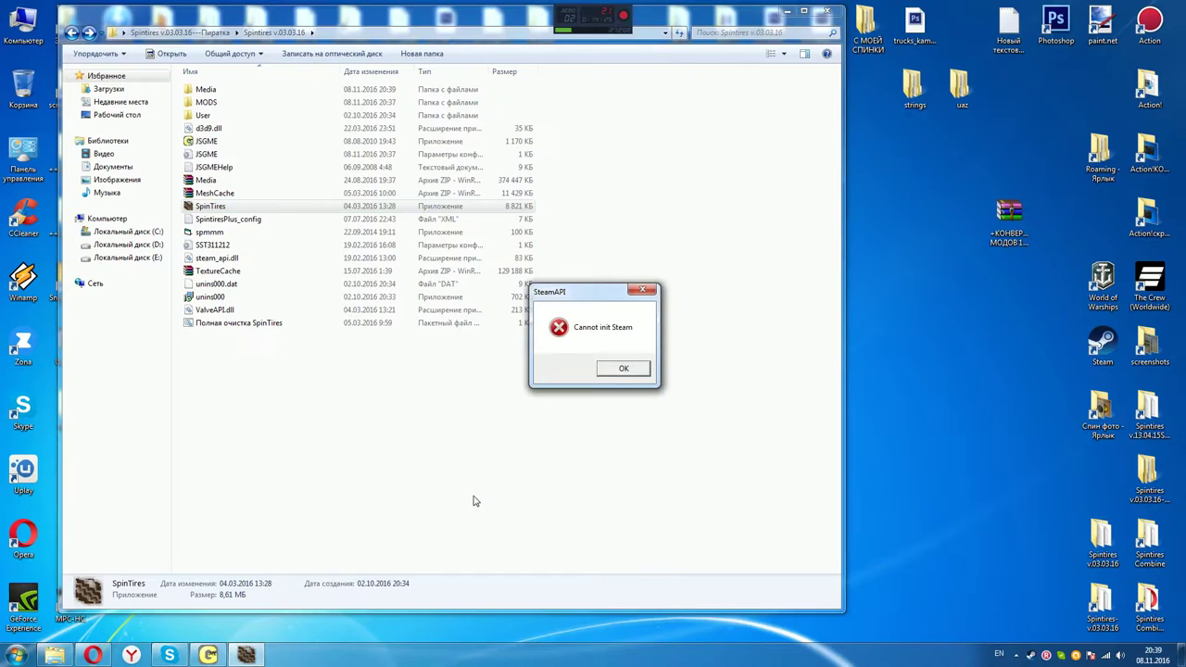
pyautogui.click(623, 369)
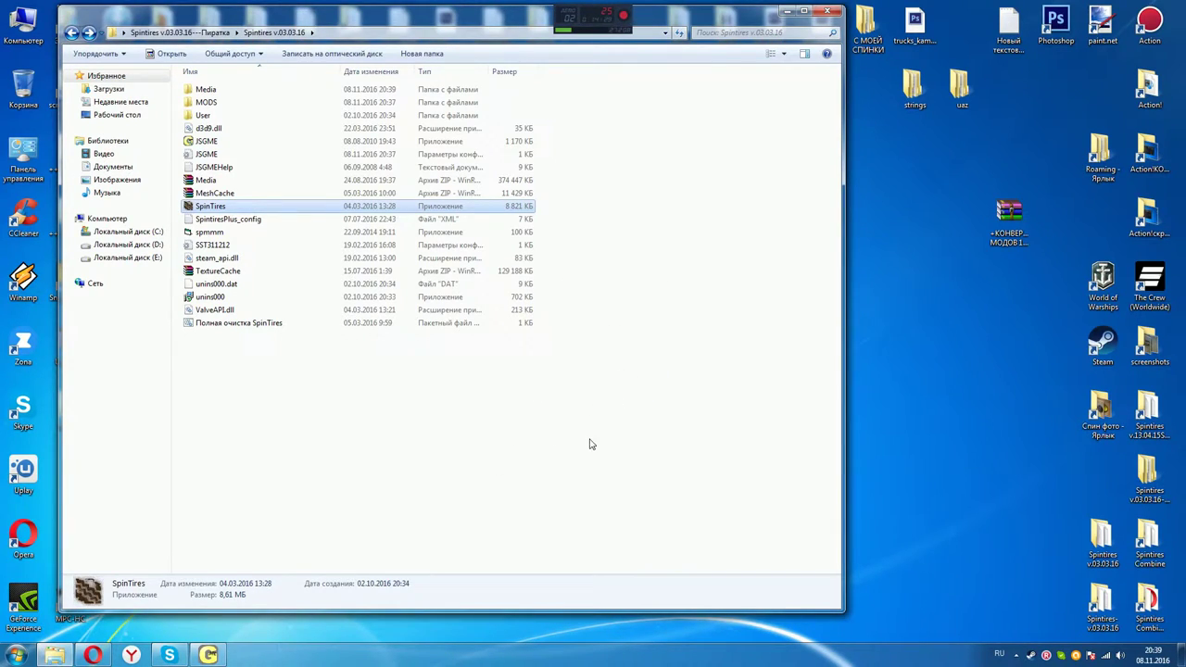
# Try again to launch SpinTires from the Spintires v.03.03.16---Пиратка copy, dismiss the errors, and close its game folder
pyautogui.moveTo(371, 17); pyautogui.dragTo(521, 46)
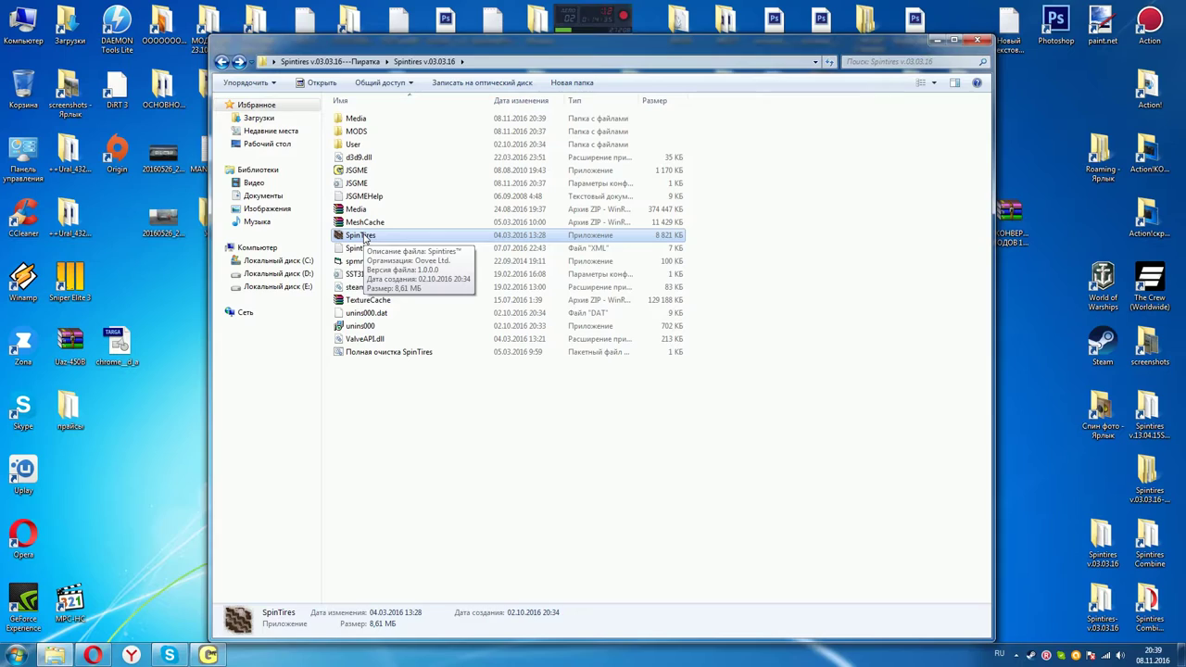
pyautogui.doubleClick(363, 236)
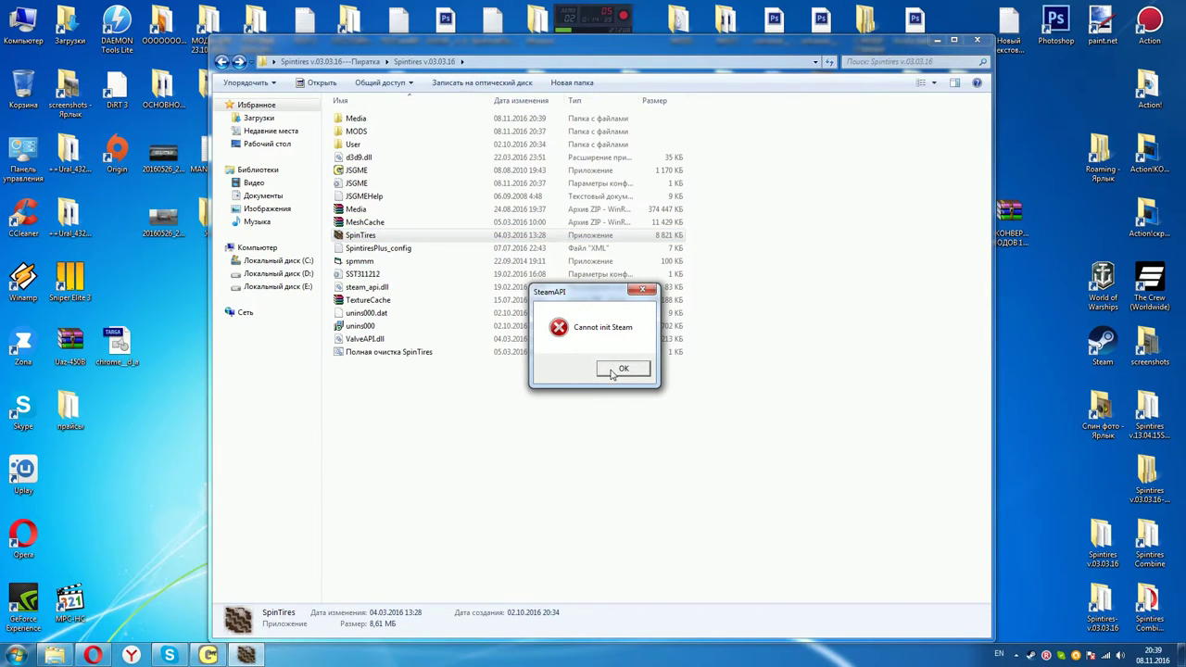
pyautogui.click(612, 372)
pyautogui.doubleClick(364, 237)
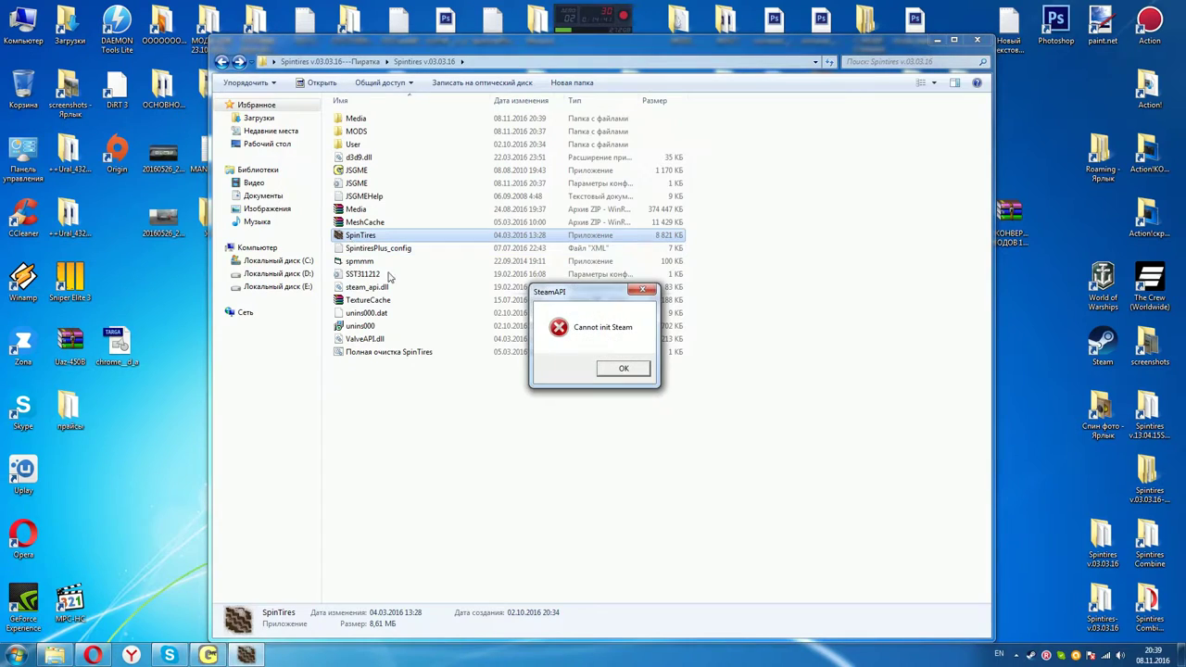
pyautogui.click(624, 370)
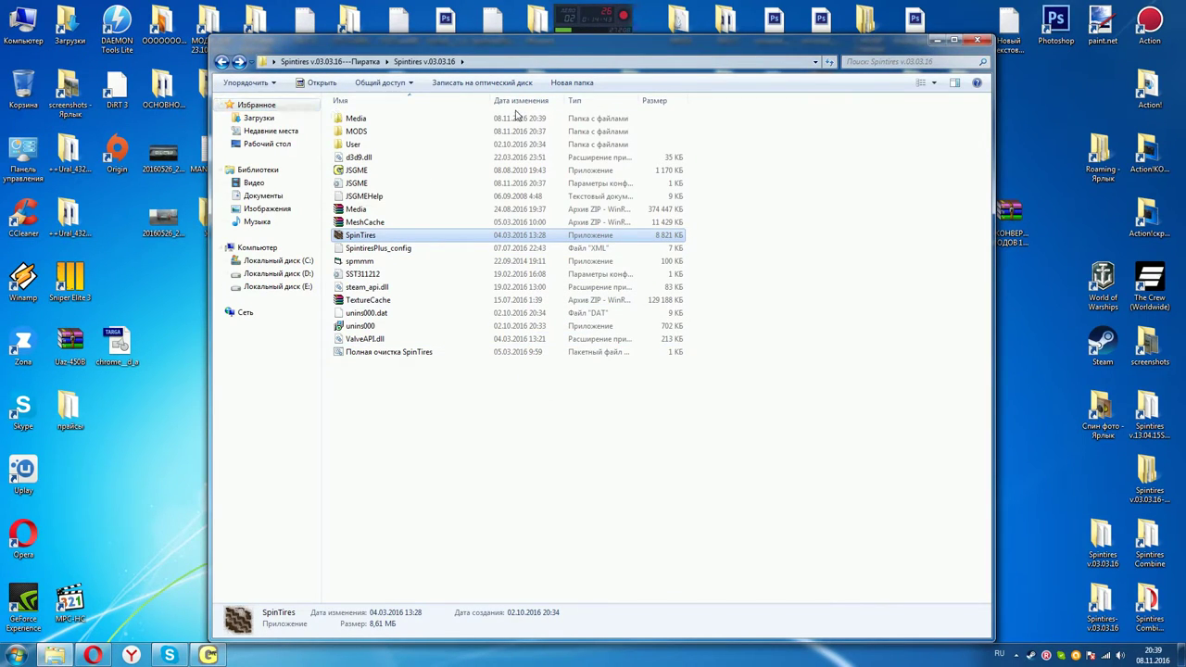
pyautogui.click(974, 40)
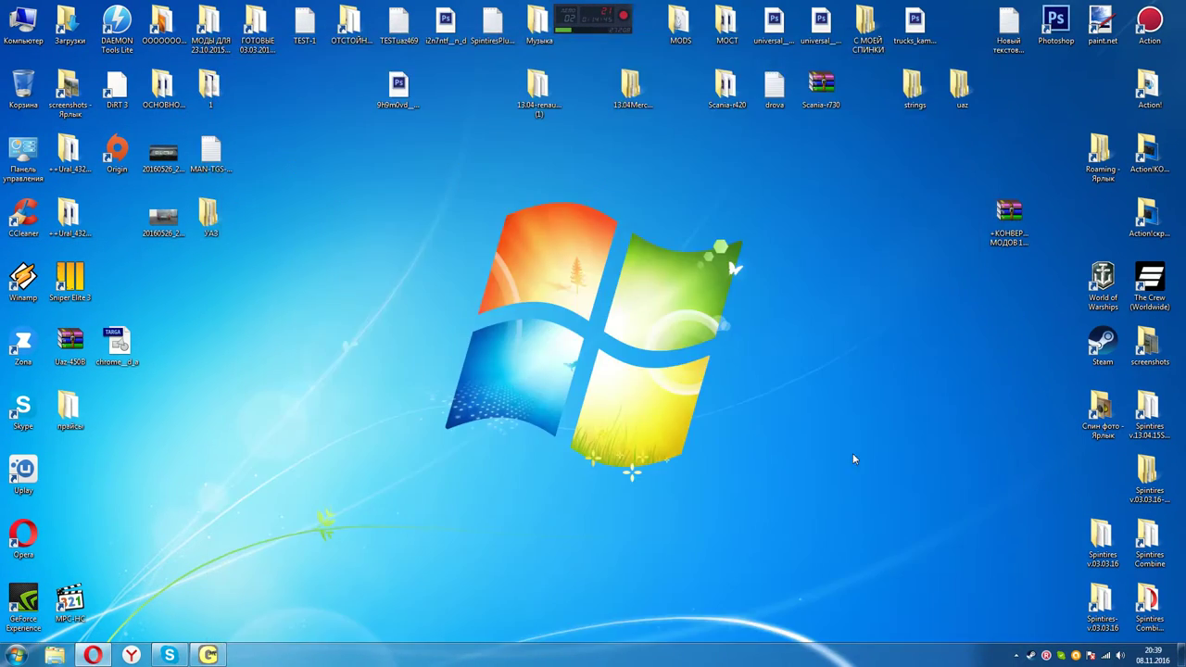
# Open the Spintires v.03.03.16 and Spintires v.03.03.16---Пиратка folders side by side, and close JSGME
pyautogui.doubleClick(1098, 554)
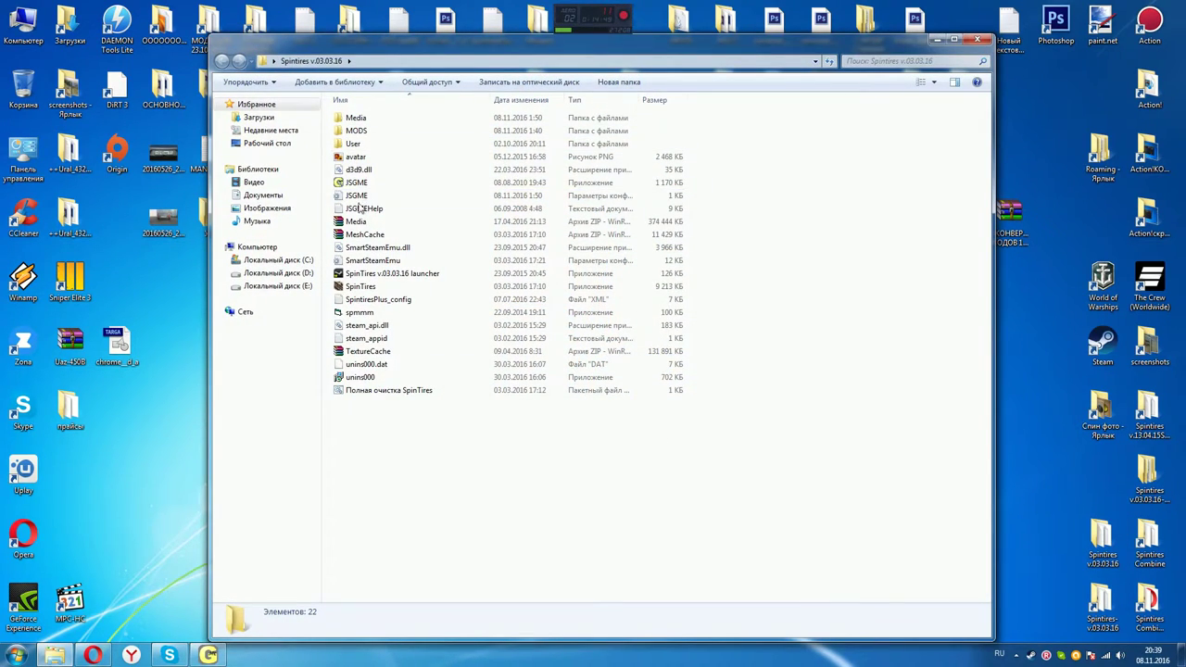
pyautogui.moveTo(487, 50); pyautogui.dragTo(442, 71)
pyautogui.doubleClick(1156, 477)
pyautogui.moveTo(761, 37); pyautogui.dragTo(1149, 58)
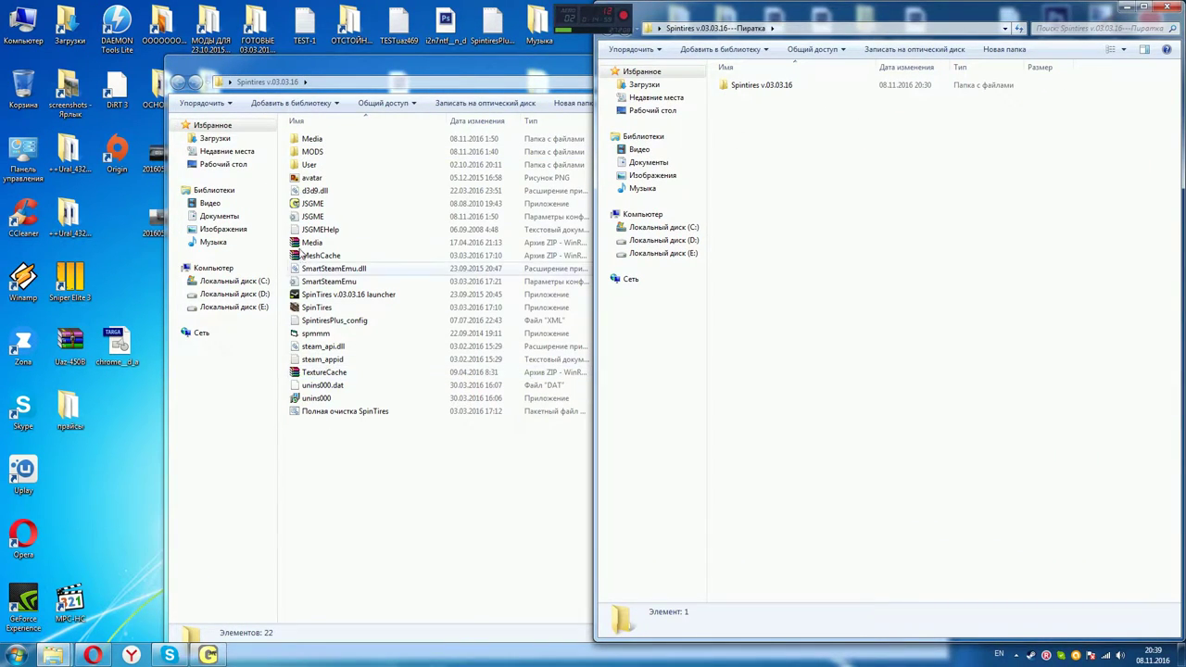
pyautogui.click(218, 656)
pyautogui.click(1140, 77)
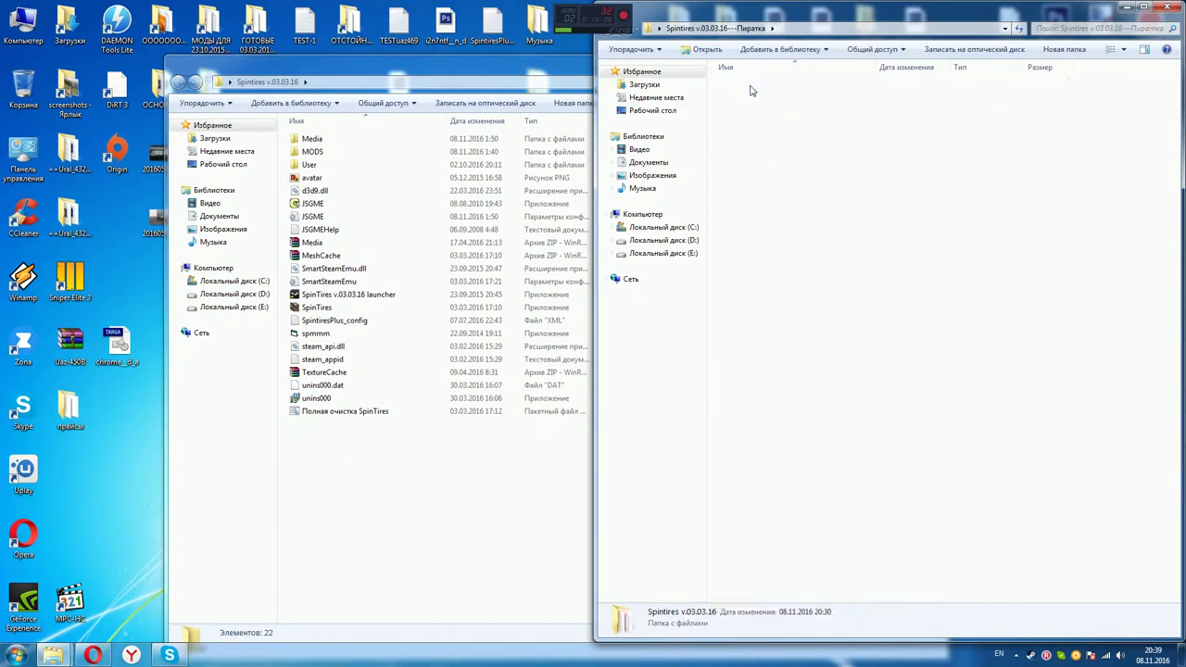
# Compare the MODS folders of the Пиратка copy and the other Spintires v.03.03.16 copy, closing the latter's window
pyautogui.doubleClick(752, 85)
pyautogui.doubleClick(752, 97)
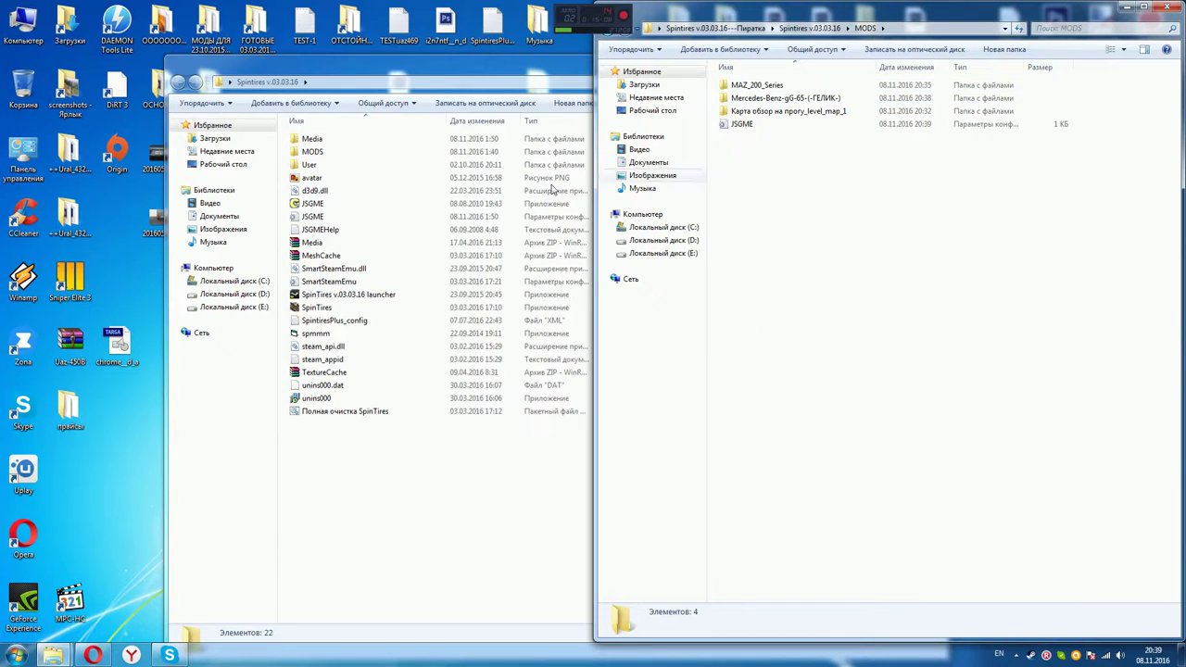
pyautogui.click(313, 151)
pyautogui.doubleClick(312, 151)
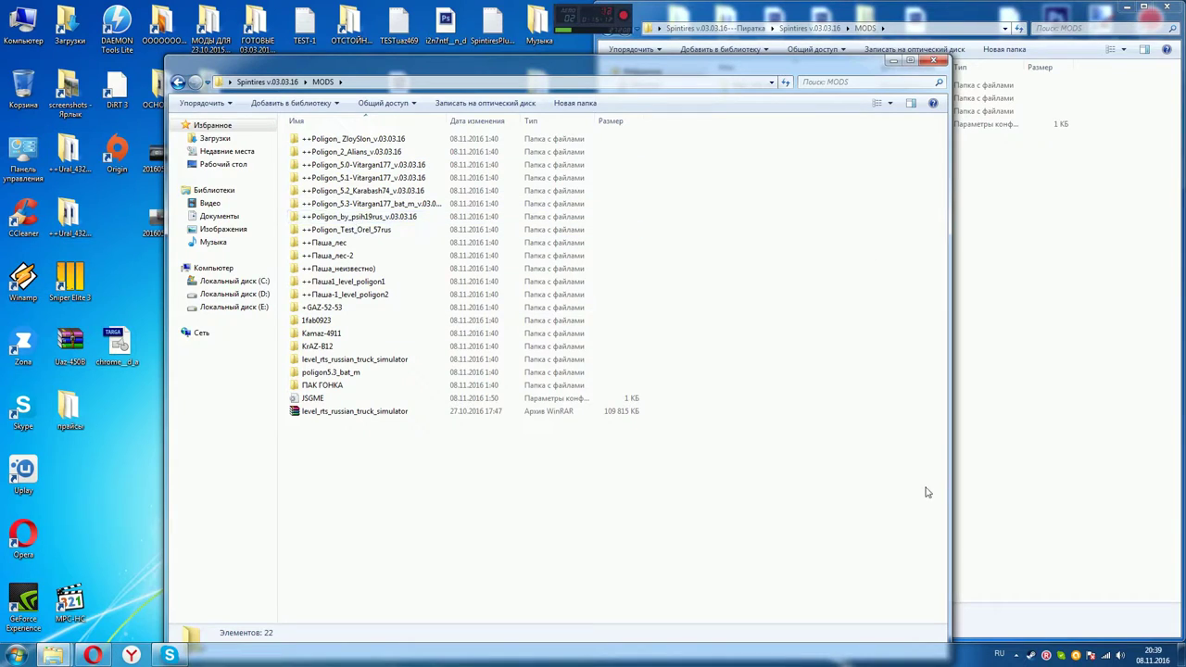
pyautogui.click(931, 63)
pyautogui.press('super+Left')
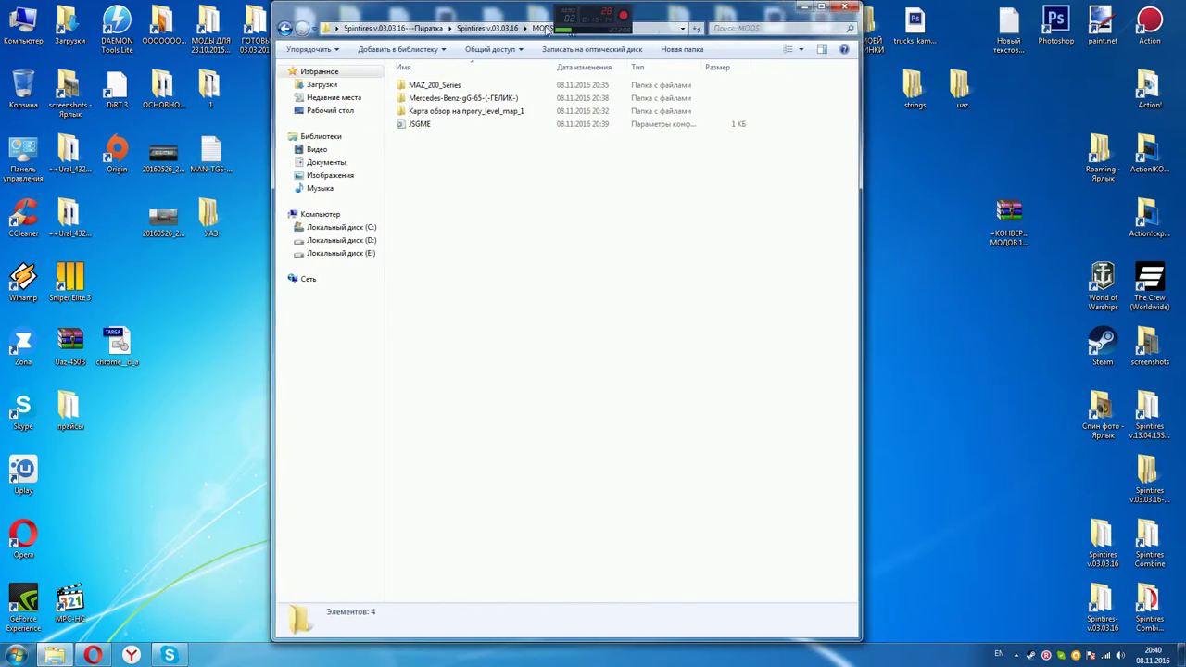
# Open the Steam Spintires folder, examine its Media and MODS folders, and close the Пиратка copy's MODS window
pyautogui.doubleClick(1102, 607)
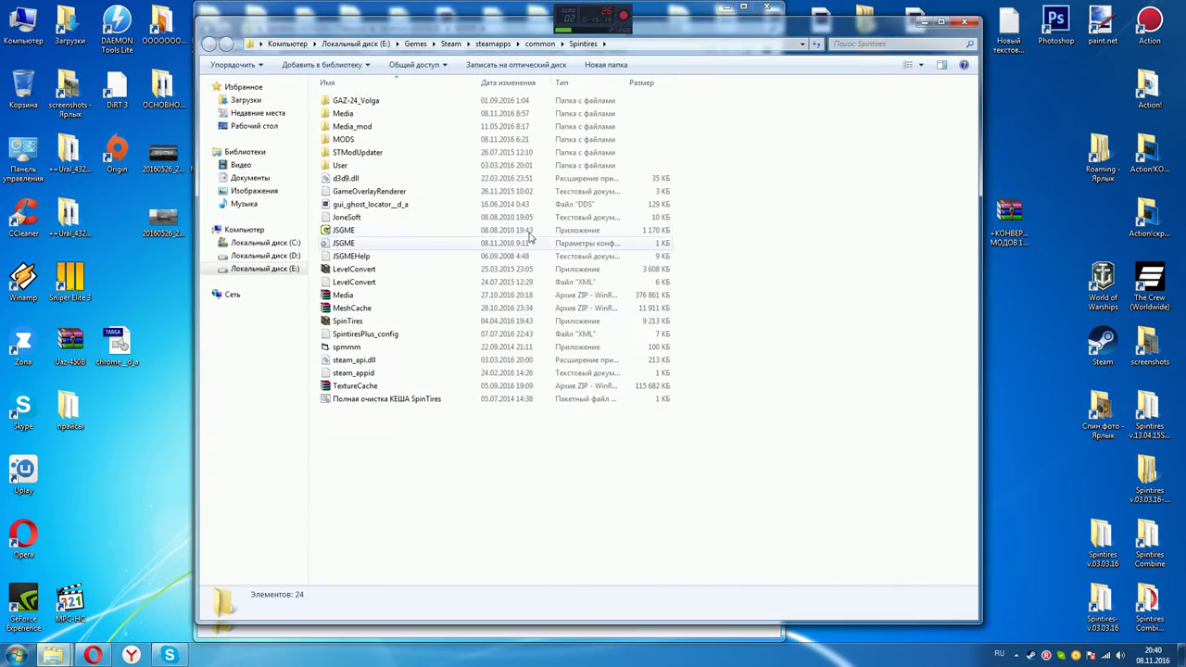
pyautogui.doubleClick(355, 115)
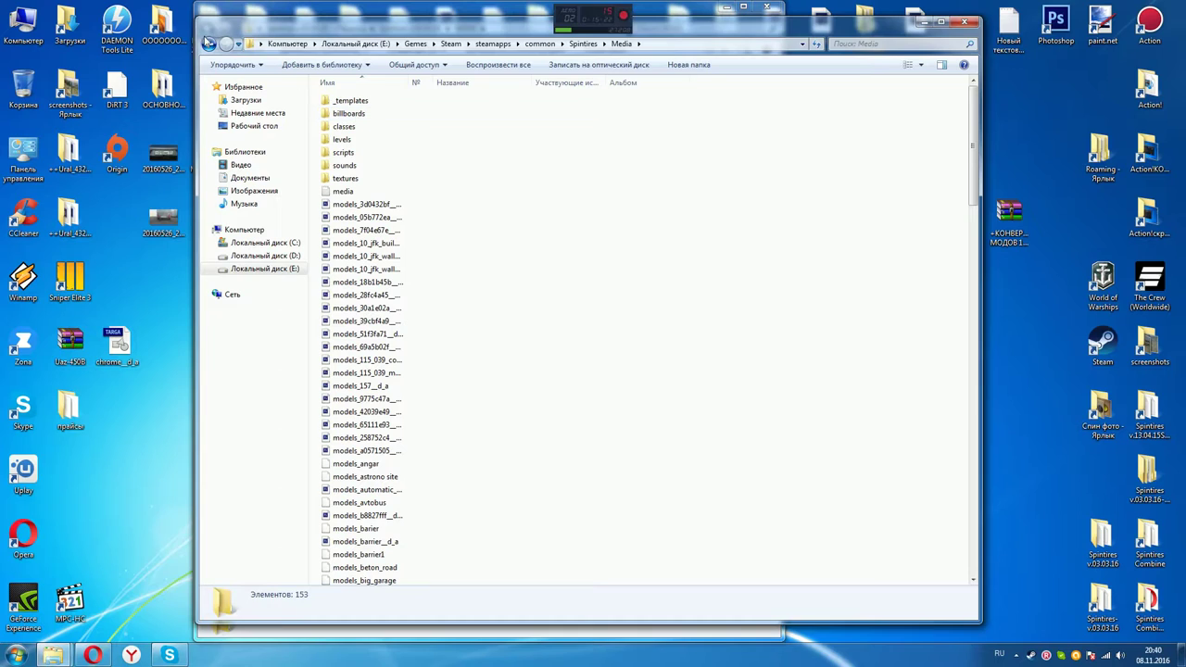
pyautogui.click(209, 44)
pyautogui.doubleClick(339, 142)
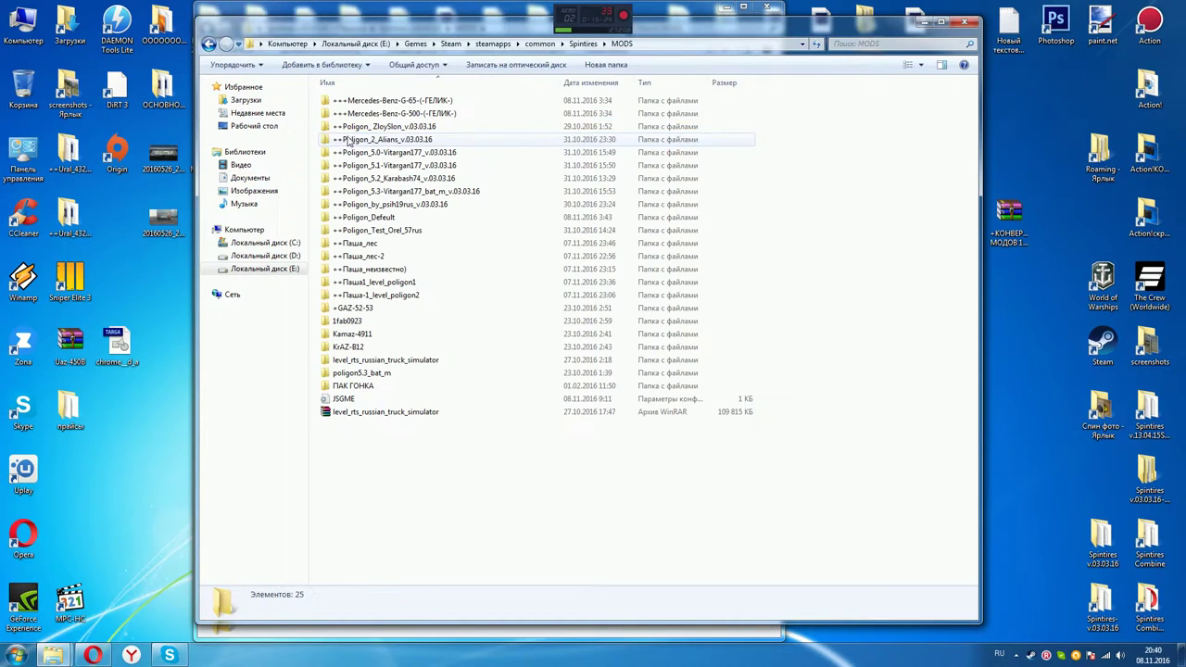
pyautogui.moveTo(407, 35); pyautogui.dragTo(764, 52)
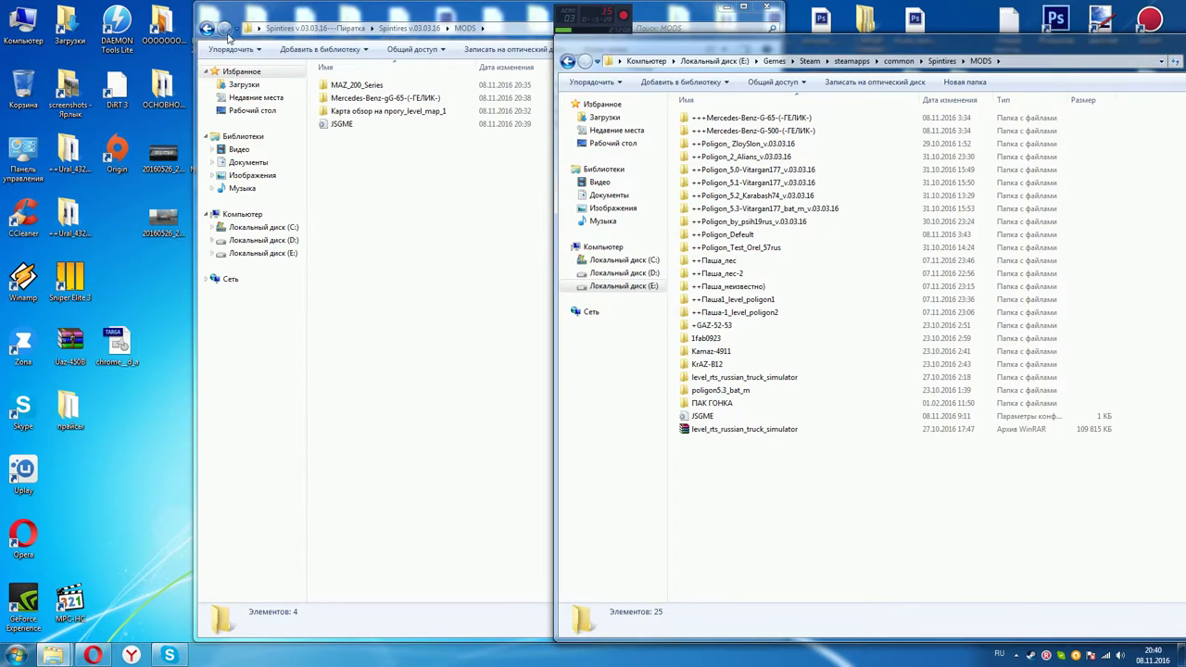
pyautogui.click(766, 7)
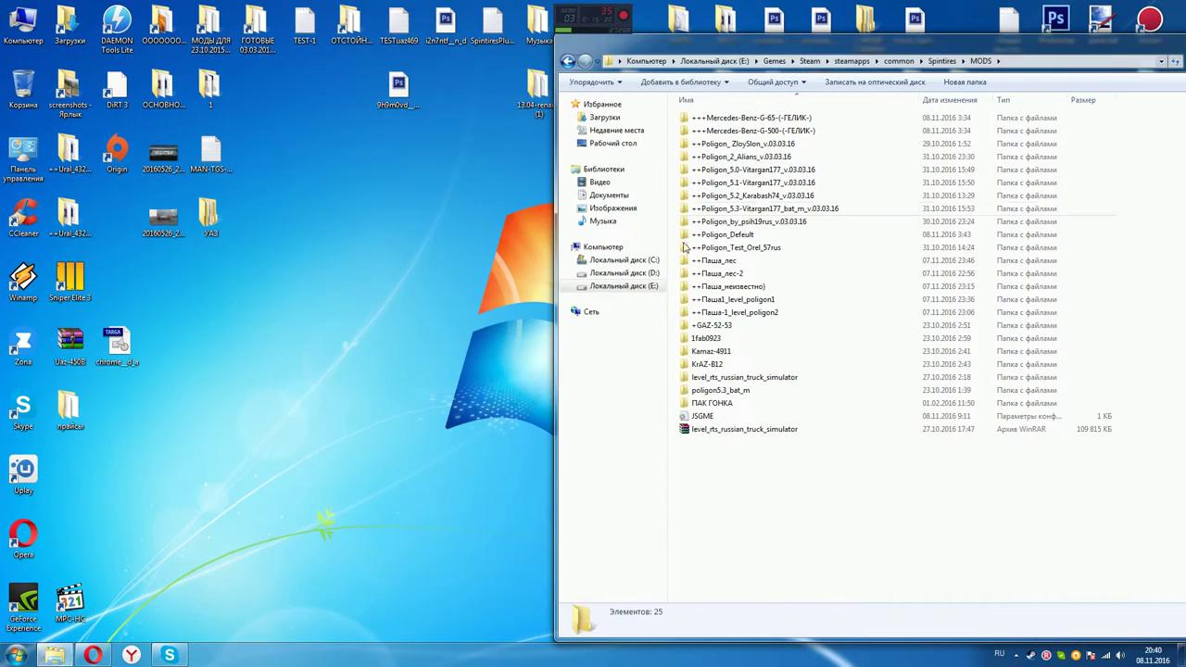
pyautogui.moveTo(947, 46); pyautogui.dragTo(741, 39)
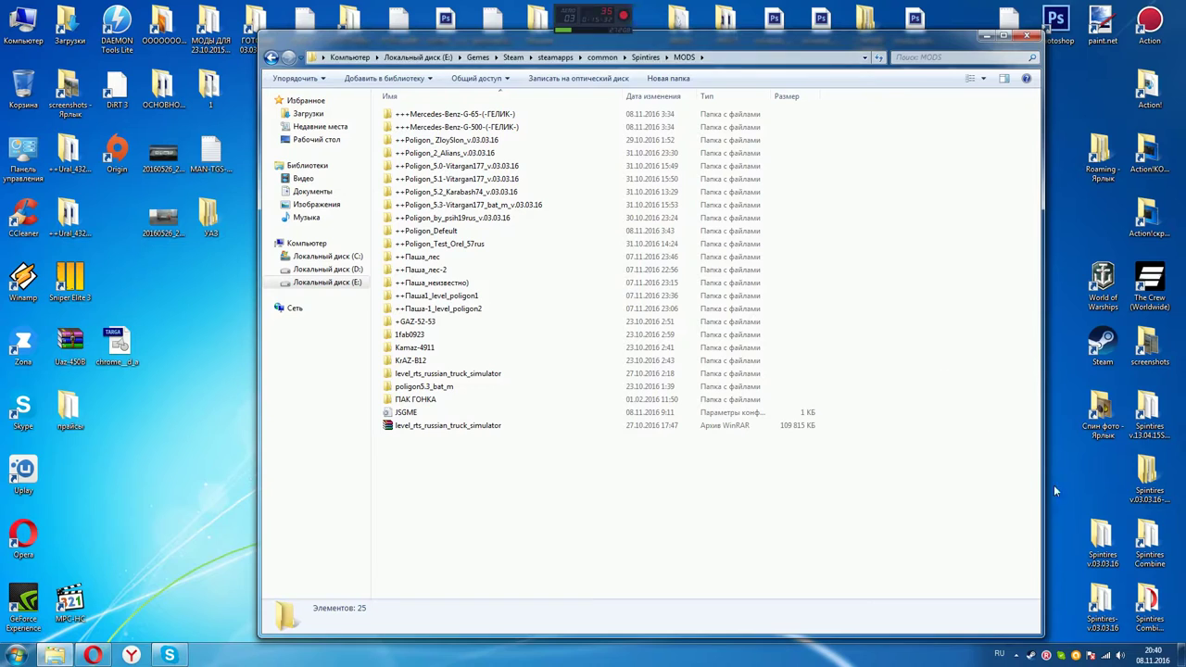
# Delete everything in the MODS folder of the non-Пиратка Spintires v.03.03.16 copy opened from the desktop
pyautogui.doubleClick(1098, 537)
pyautogui.moveTo(729, 16); pyautogui.dragTo(990, 46)
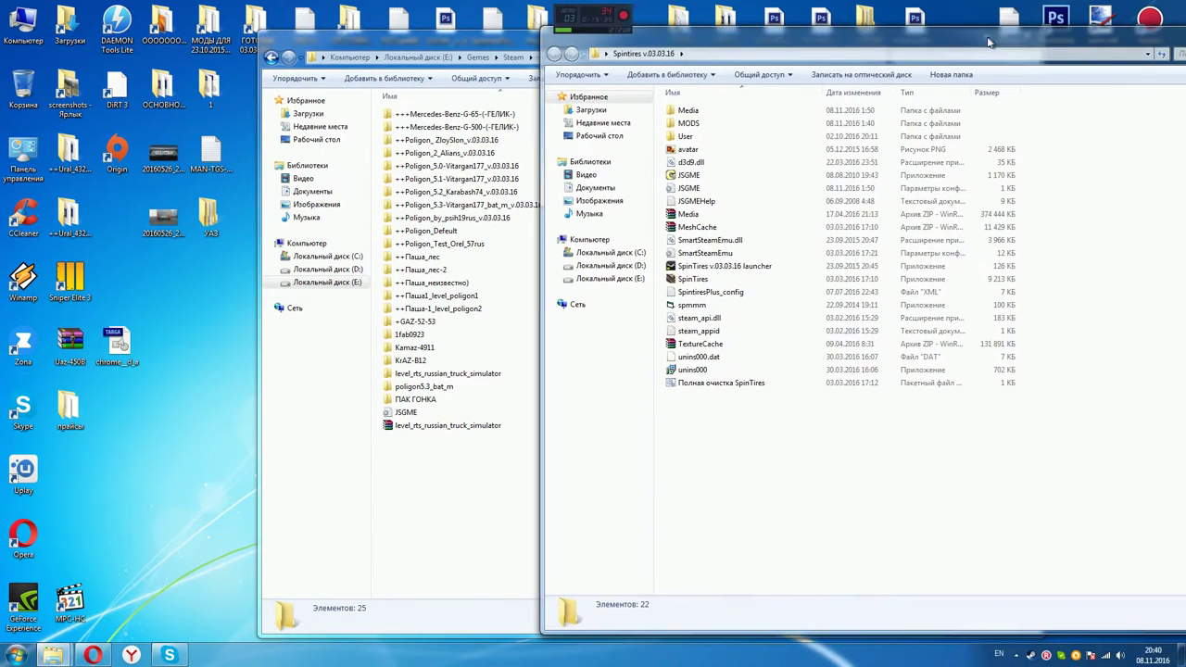
pyautogui.doubleClick(701, 125)
pyautogui.moveTo(695, 118); pyautogui.dragTo(754, 46)
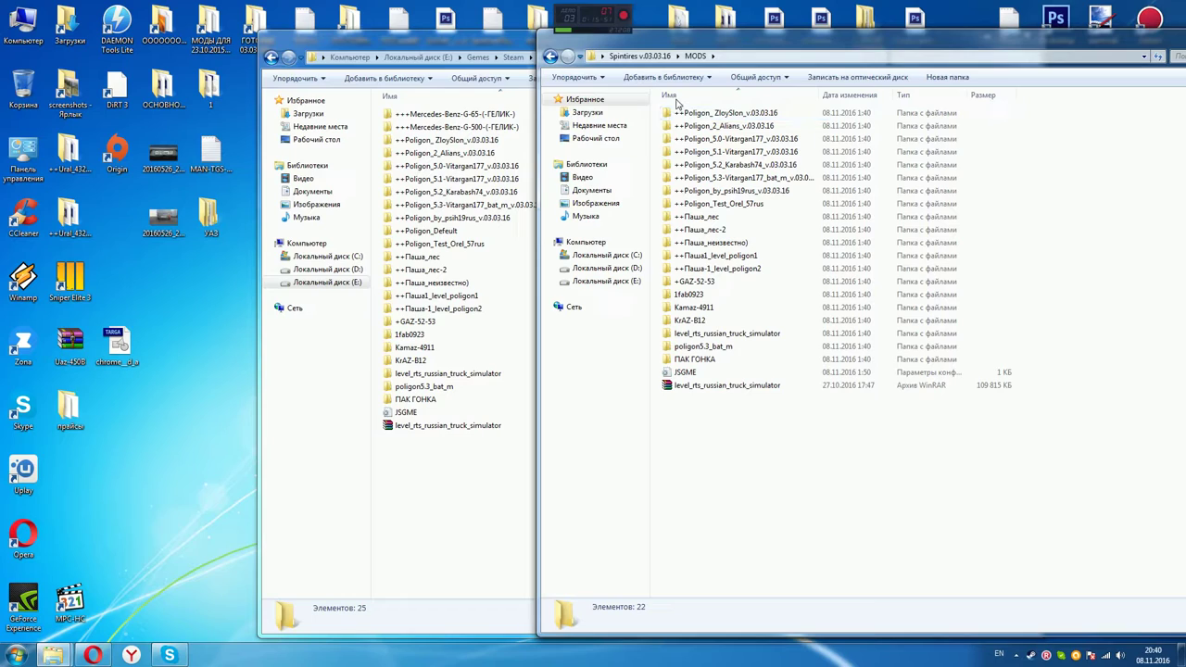
pyautogui.click(742, 95)
pyautogui.click(742, 97)
pyautogui.moveTo(692, 192); pyautogui.dragTo(710, 111)
pyautogui.rightClick(710, 111)
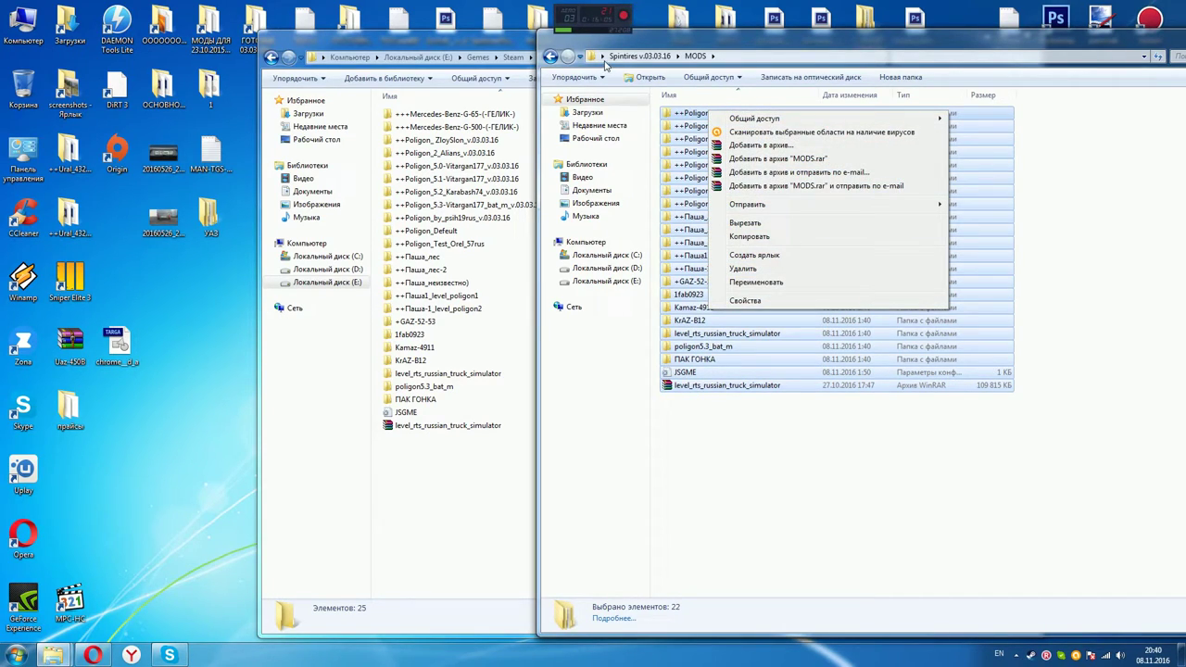
pyautogui.click(742, 268)
pyautogui.press('Return')
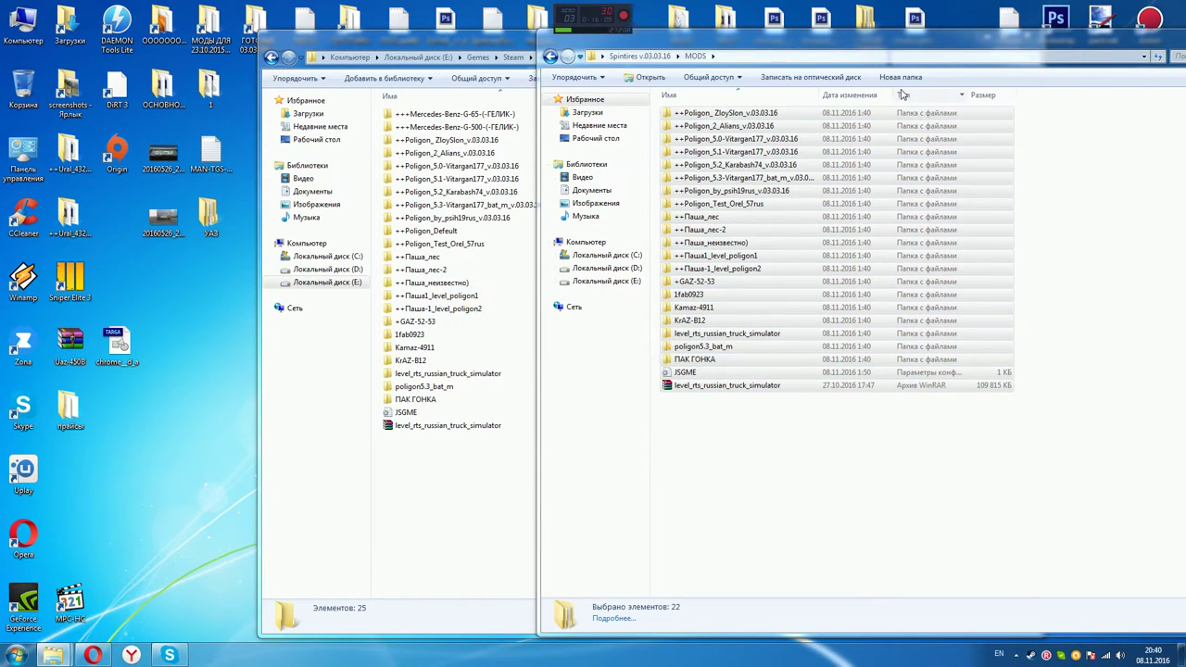
# Close the Steam copy's MODS window and go back to the root folder of Spintires v.03.03.16
pyautogui.click(458, 54)
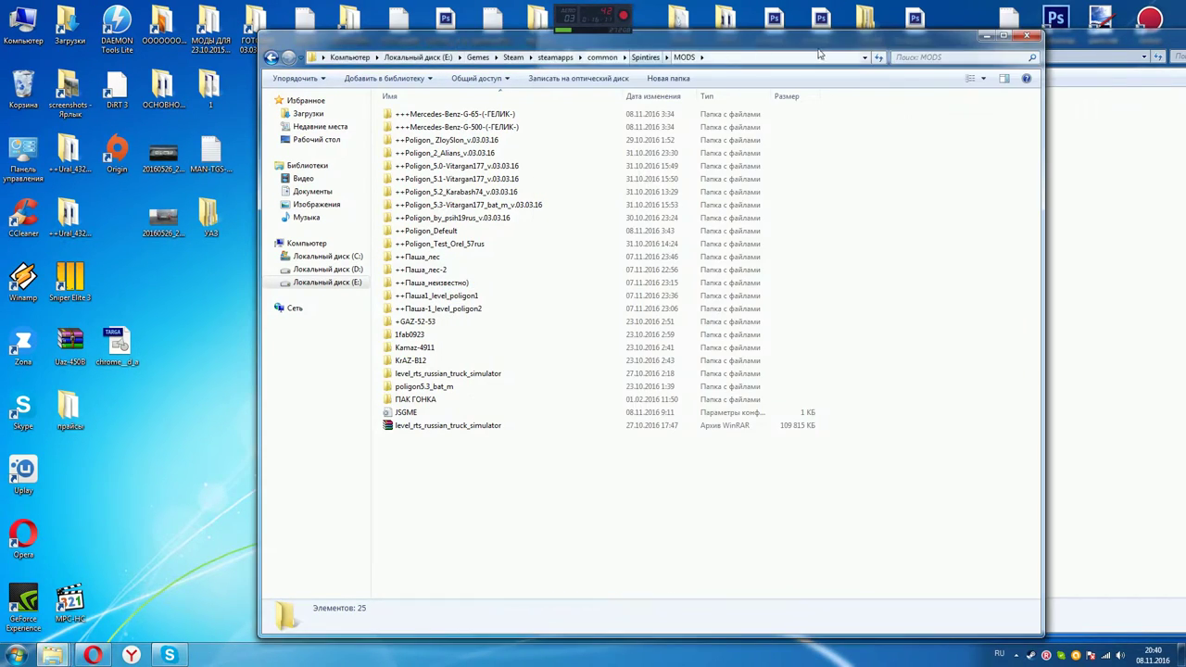
pyautogui.click(1016, 45)
pyautogui.moveTo(1016, 44); pyautogui.dragTo(622, 34)
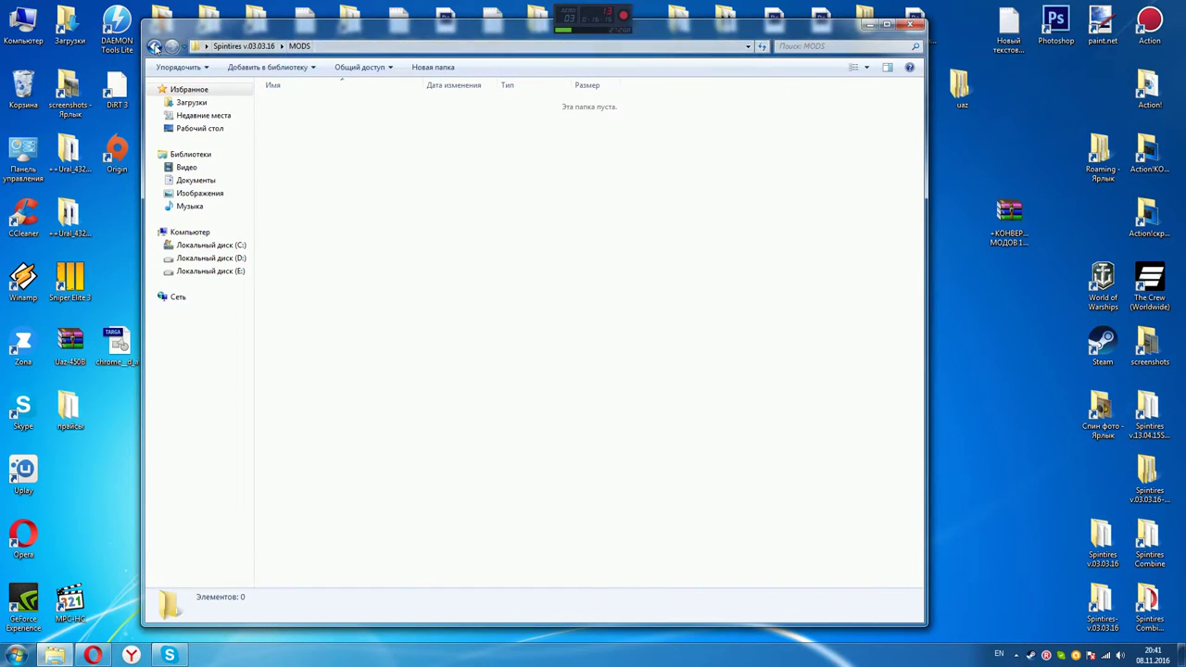
pyautogui.click(154, 46)
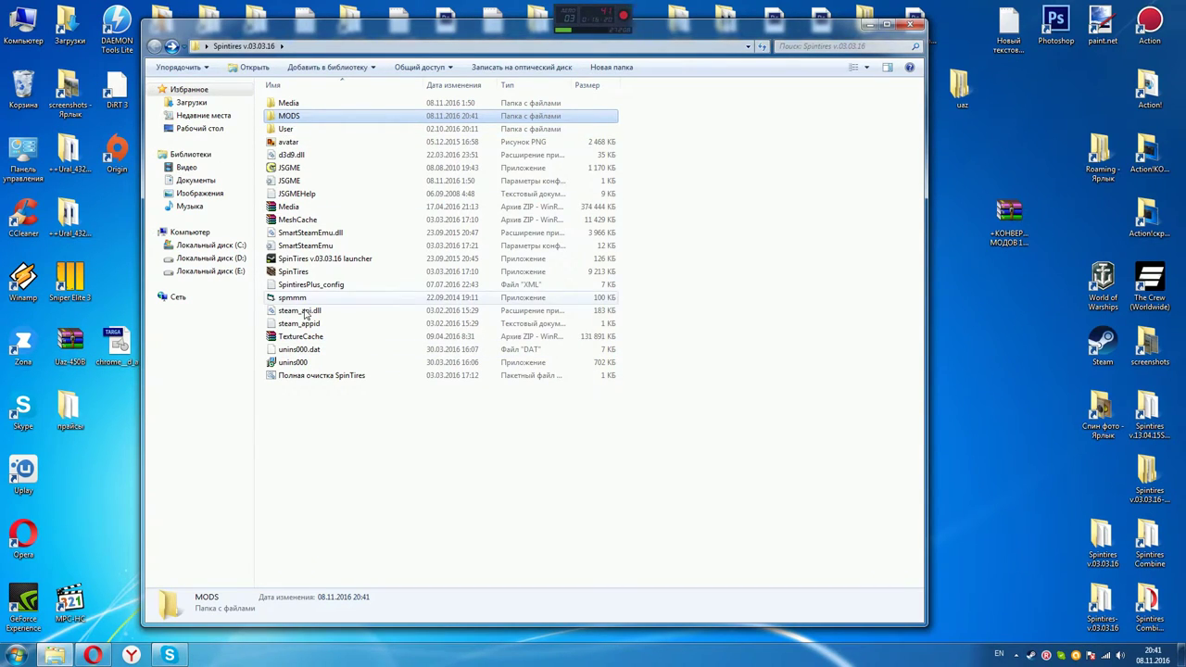
# Copy the MAZ_200_Series, Mercedes-Benz-gG-65-(-ГЕЛИК-) and Карта обзор на прогу_level_map_1 folders from the Пиратка copy's MODS folder
pyautogui.doubleClick(1147, 477)
pyautogui.moveTo(551, 19); pyautogui.dragTo(1009, 29)
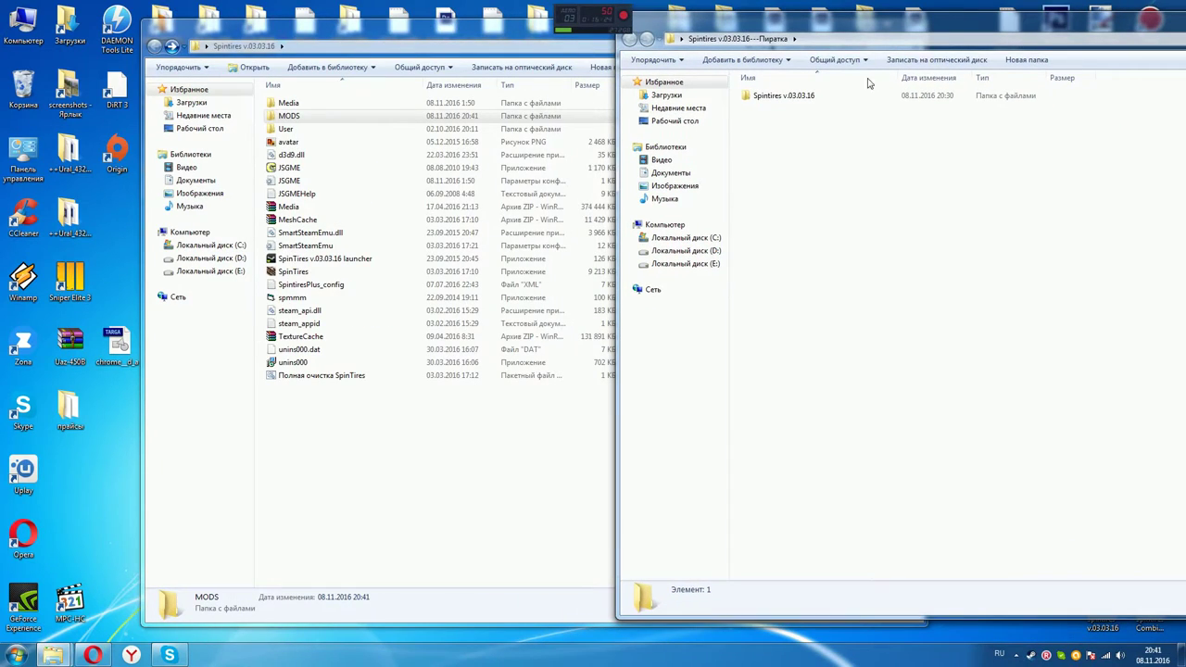
pyautogui.doubleClick(798, 95)
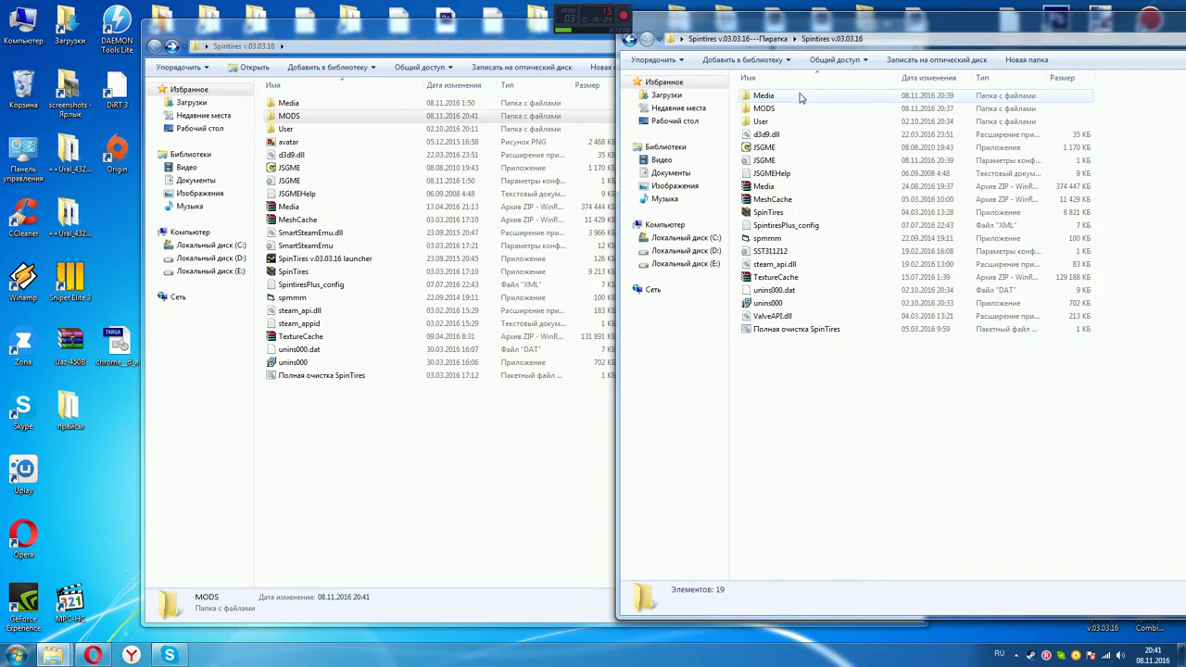
pyautogui.doubleClick(763, 109)
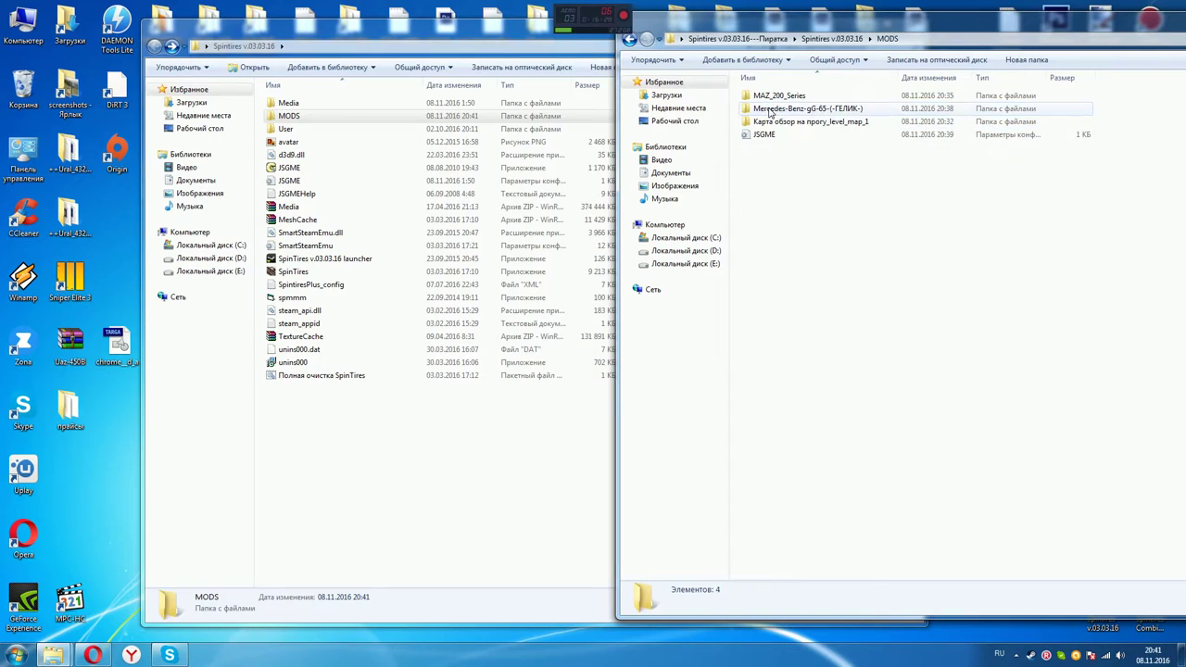
pyautogui.moveTo(738, 118); pyautogui.dragTo(782, 94)
pyautogui.rightClick(769, 104)
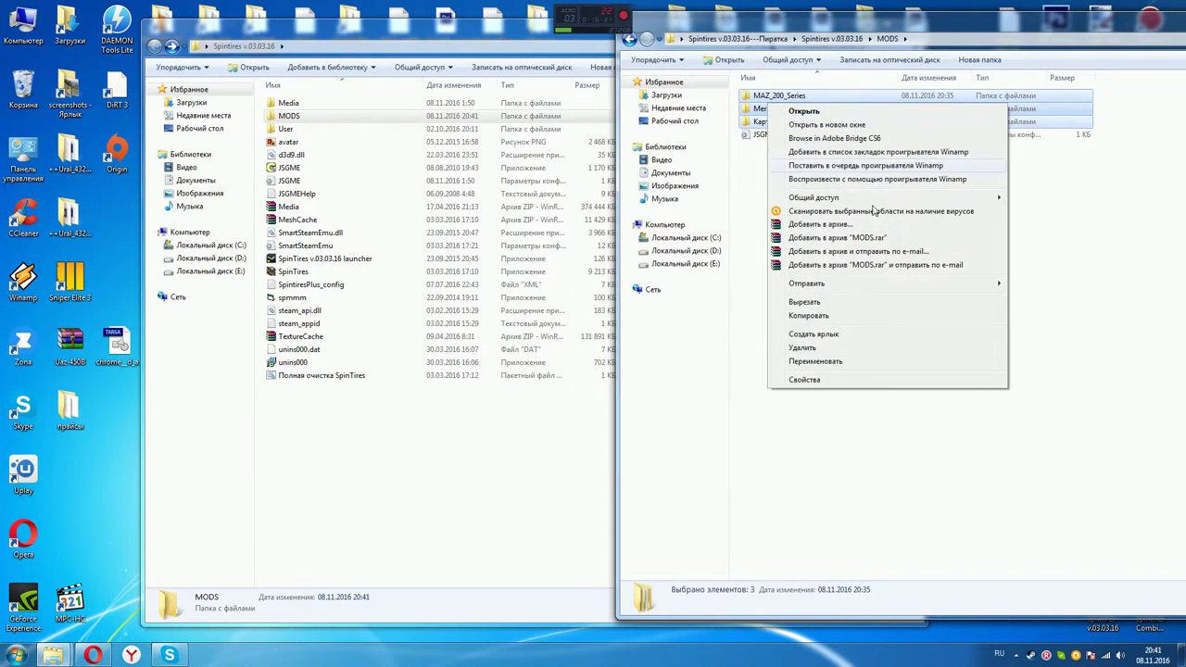
pyautogui.click(806, 315)
# Paste the three mod folders into the MODS folder of the other Spintires v.03.03.16 copy, and close the Пиратка window
pyautogui.click(286, 117)
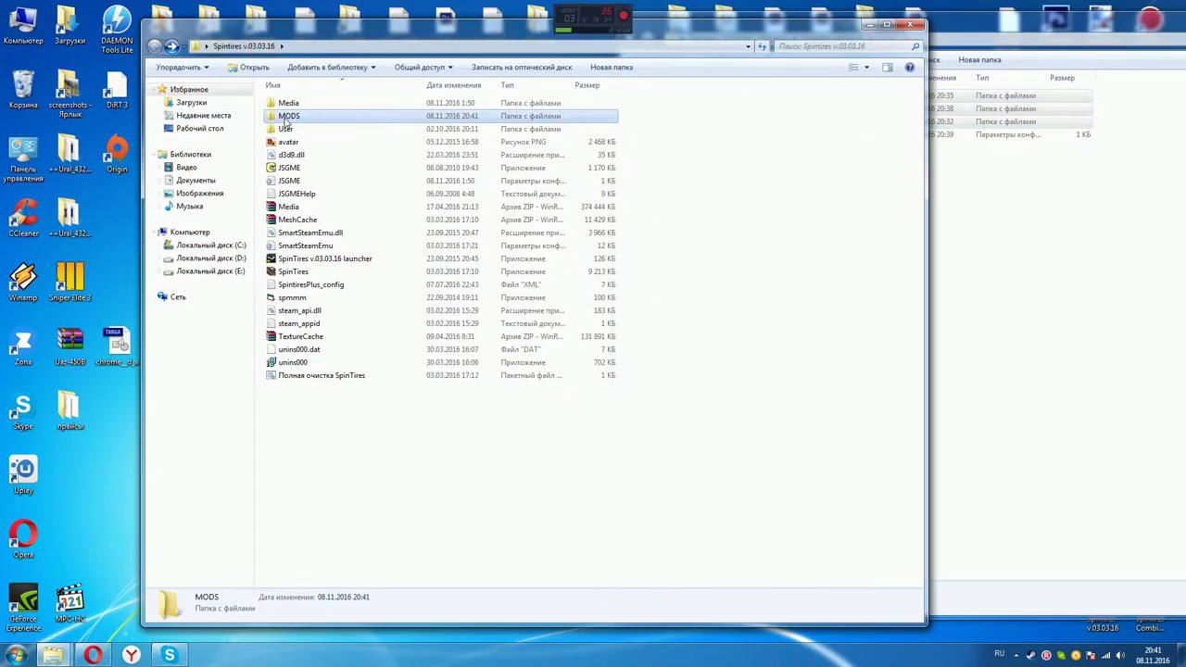
pyautogui.doubleClick(286, 118)
pyautogui.rightClick(395, 223)
pyautogui.click(430, 306)
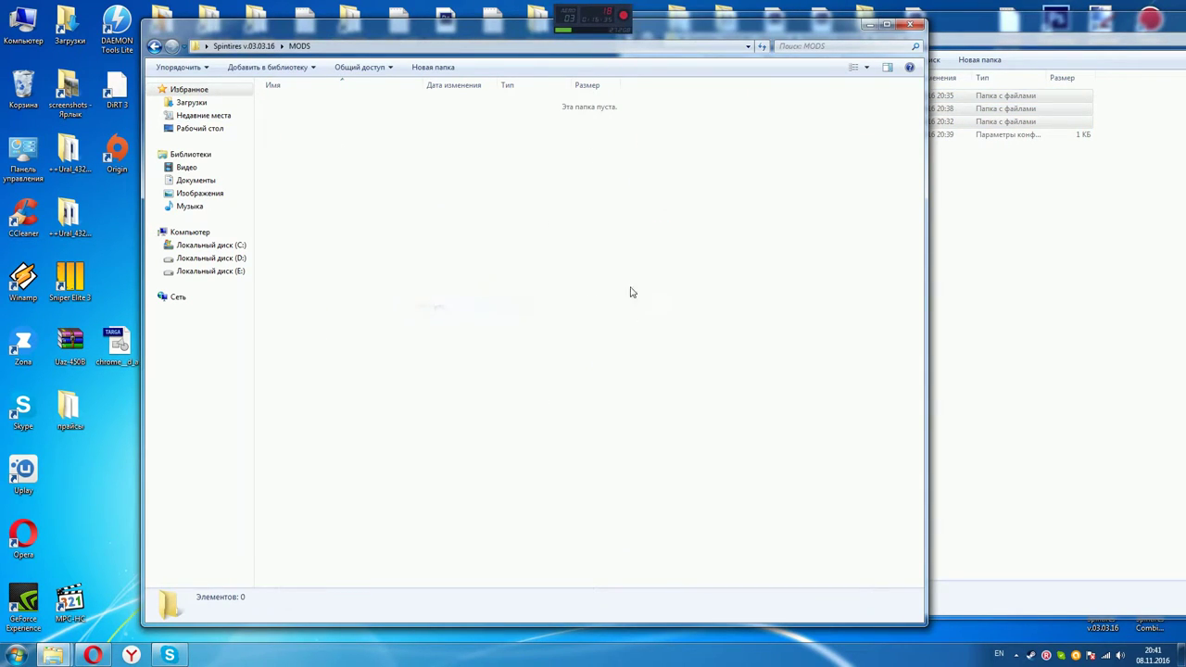
pyautogui.click(1008, 51)
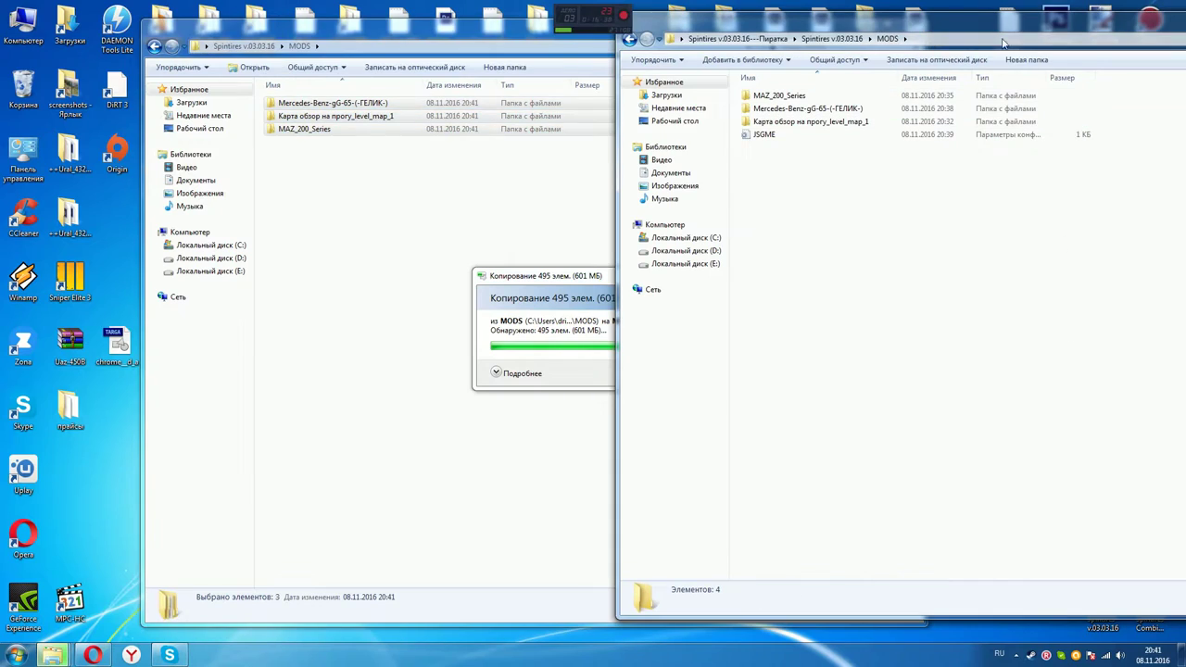
pyautogui.moveTo(981, 22); pyautogui.dragTo(742, 38)
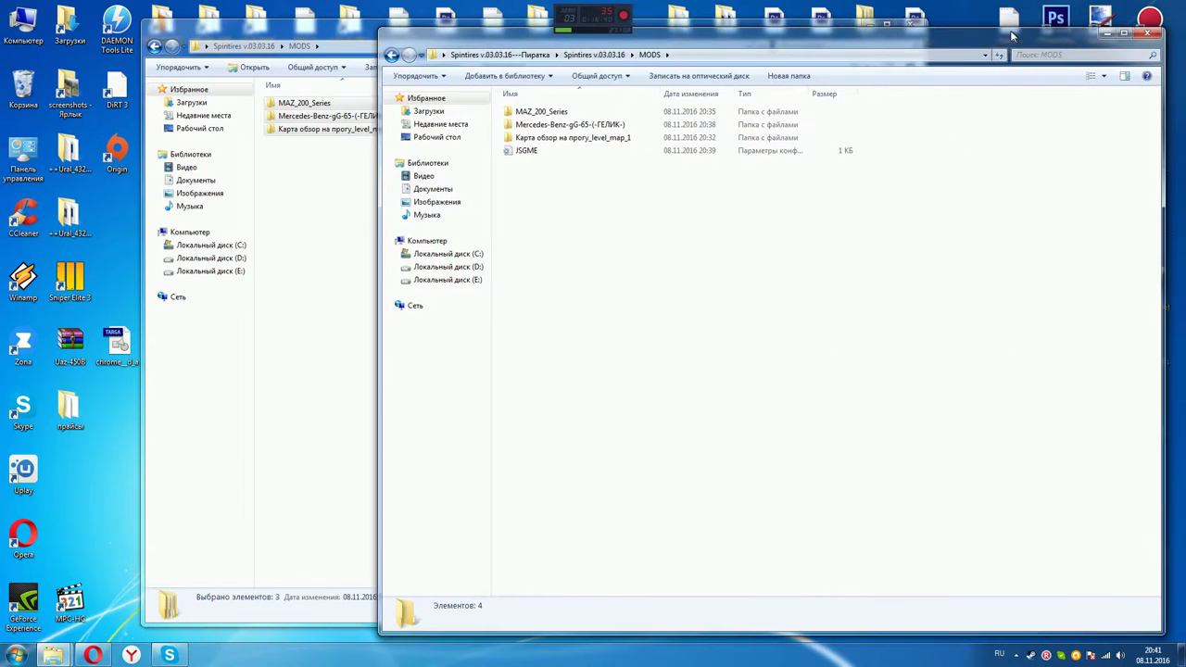
pyautogui.click(1150, 34)
# Return to the root folder of Spintires v.03.03.16, check its MODS folder, and go back to the root
pyautogui.moveTo(341, 29); pyautogui.dragTo(499, 42)
pyautogui.click(315, 58)
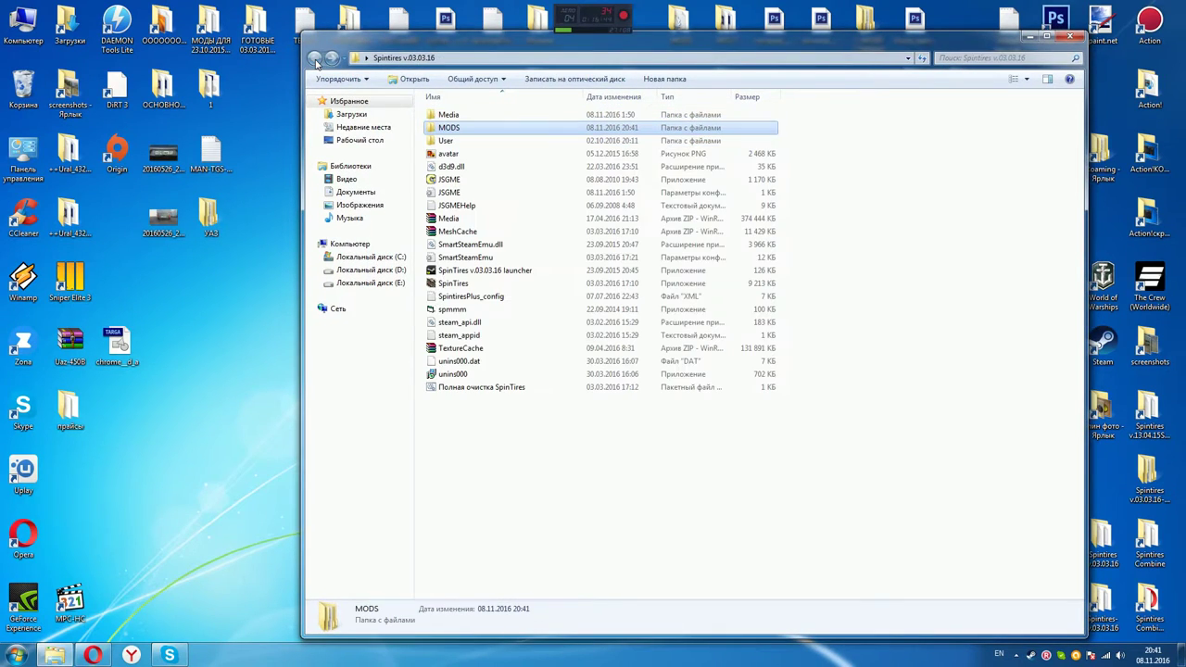
pyautogui.click(454, 388)
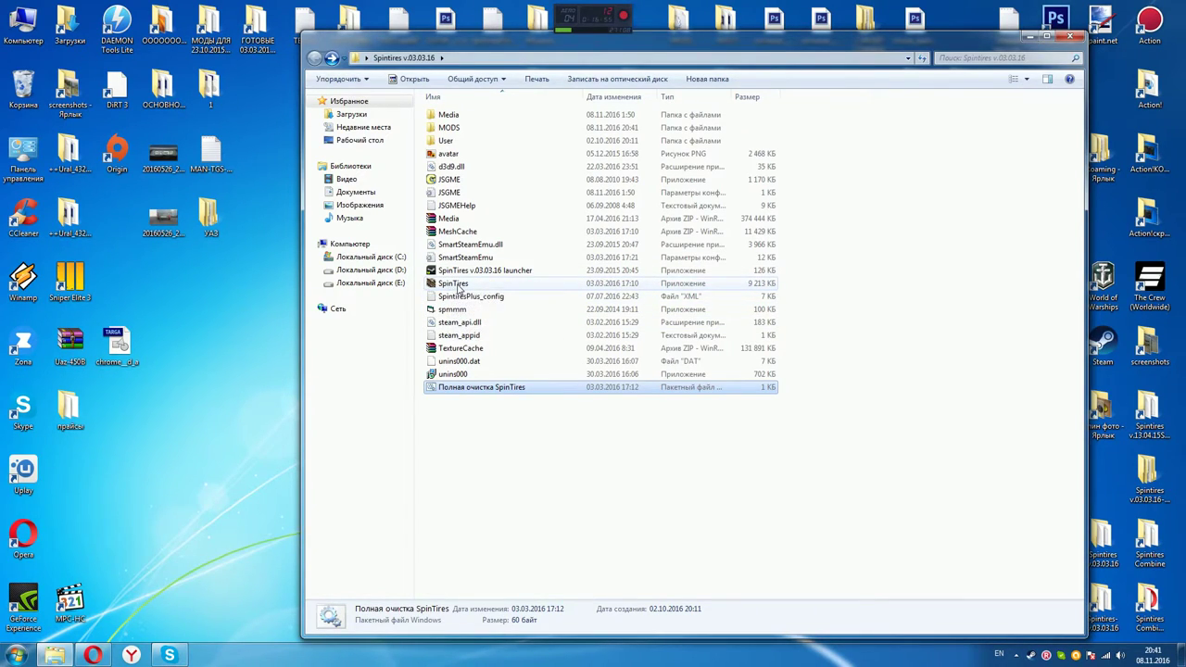
pyautogui.doubleClick(444, 126)
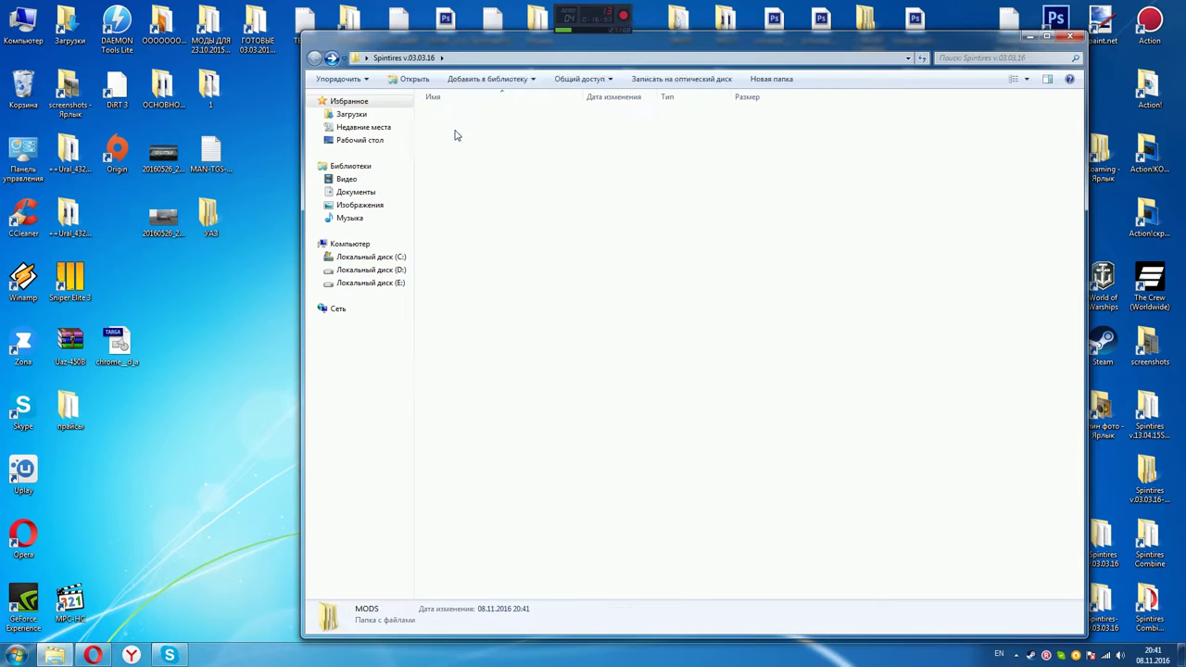
pyautogui.click(315, 58)
# Open JSGME, activate MAZ_200_Series, Mercedes-Benz-gG-65-(-ГЕЛИК-) and Карта обзор на прогу_level_map_1, and minimize the mod manager
pyautogui.doubleClick(450, 179)
pyautogui.click(745, 378)
pyautogui.click(781, 153)
pyautogui.click(963, 166)
pyautogui.click(841, 155)
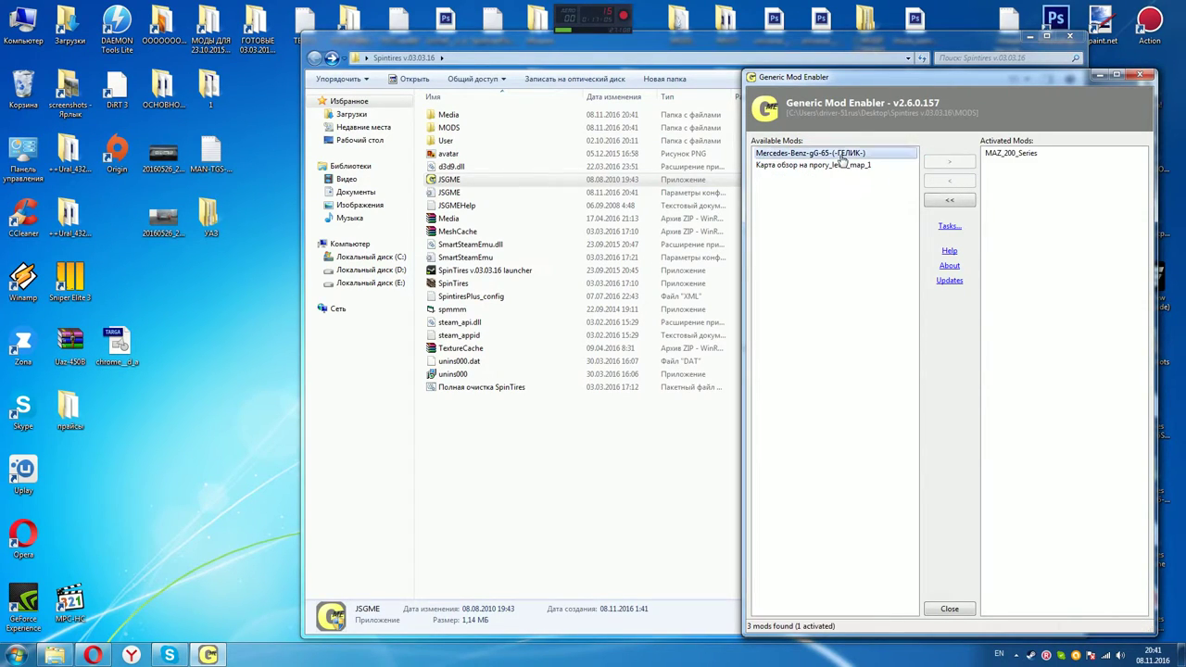
pyautogui.click(925, 163)
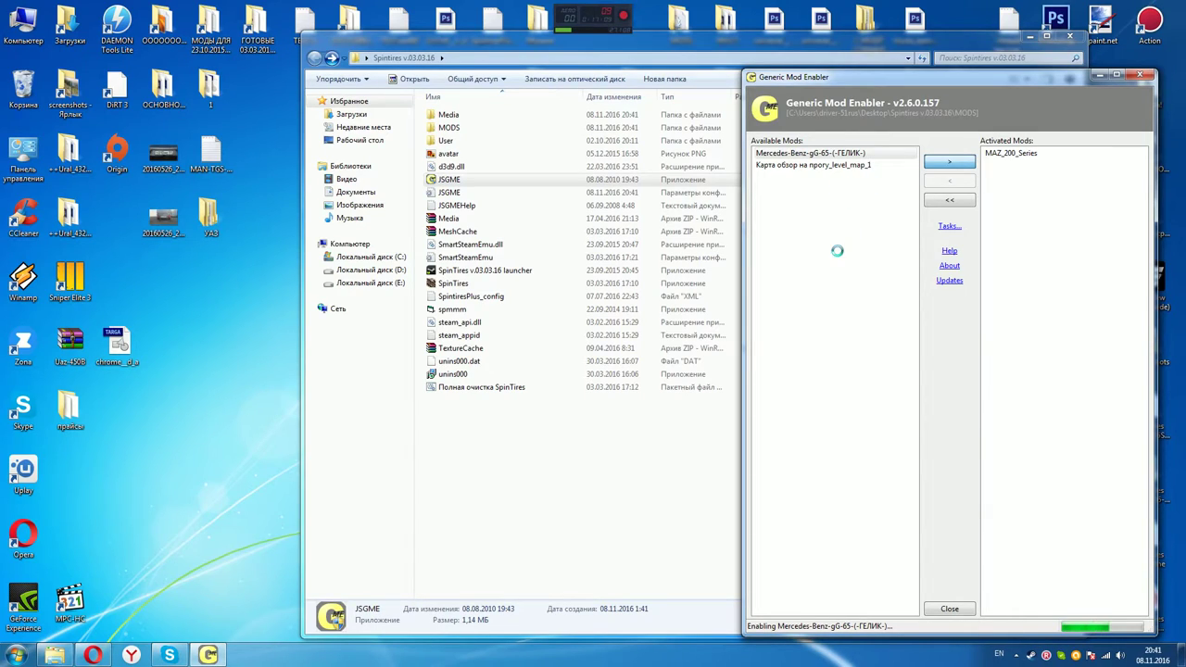
pyautogui.click(802, 156)
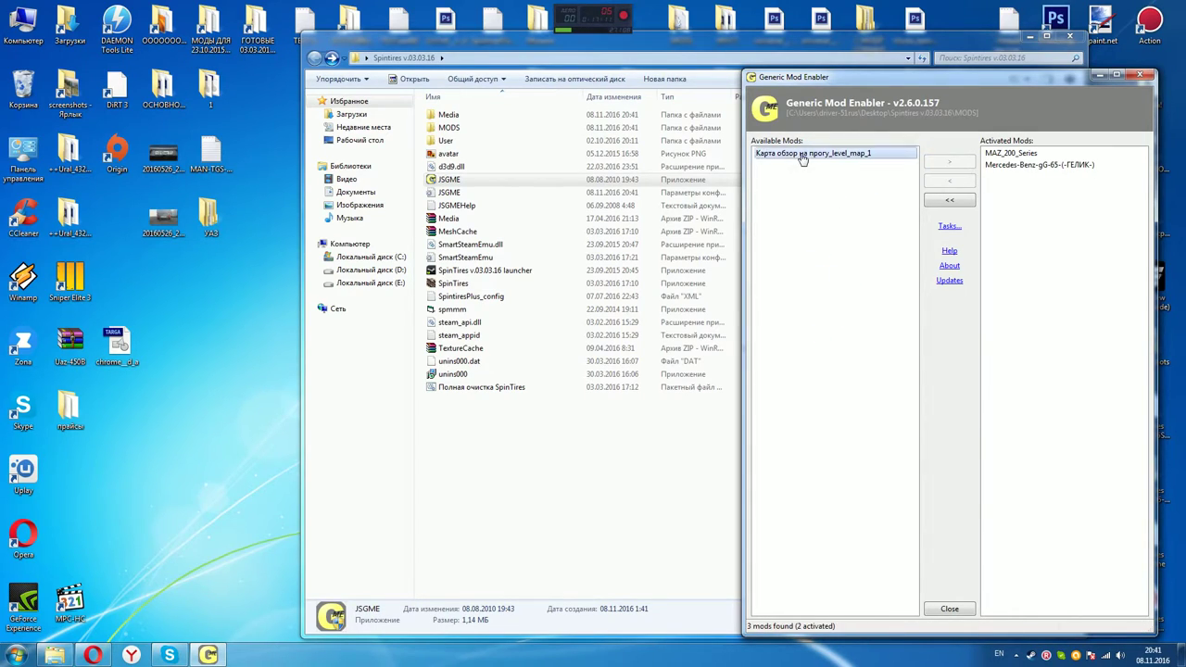
pyautogui.click(937, 164)
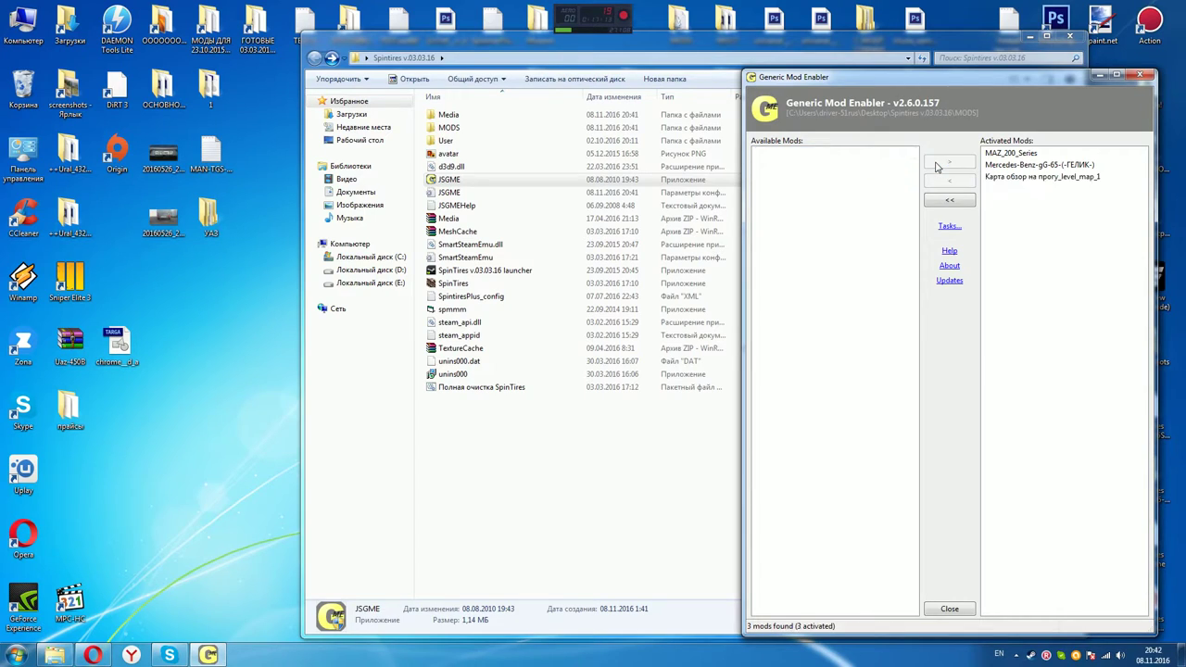
pyautogui.click(1096, 77)
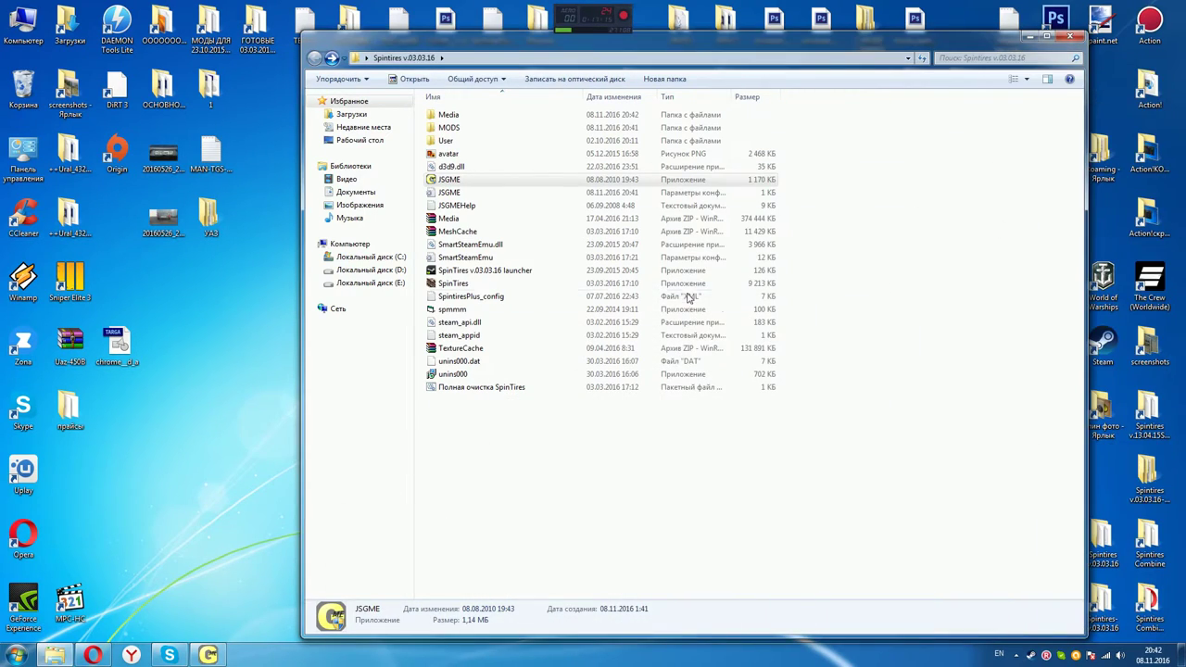
# Launch SpinTires from the root folder, dismiss the media path error, and set the game language to Русский
pyautogui.doubleClick(454, 283)
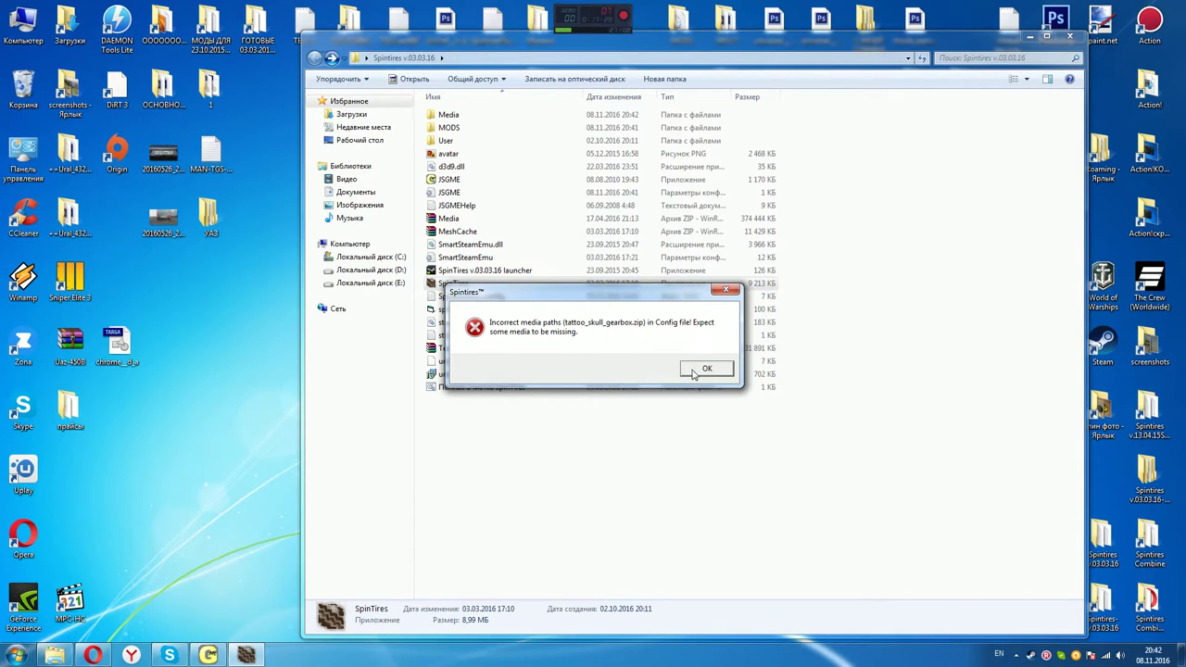
pyautogui.moveTo(551, 302); pyautogui.dragTo(710, 417)
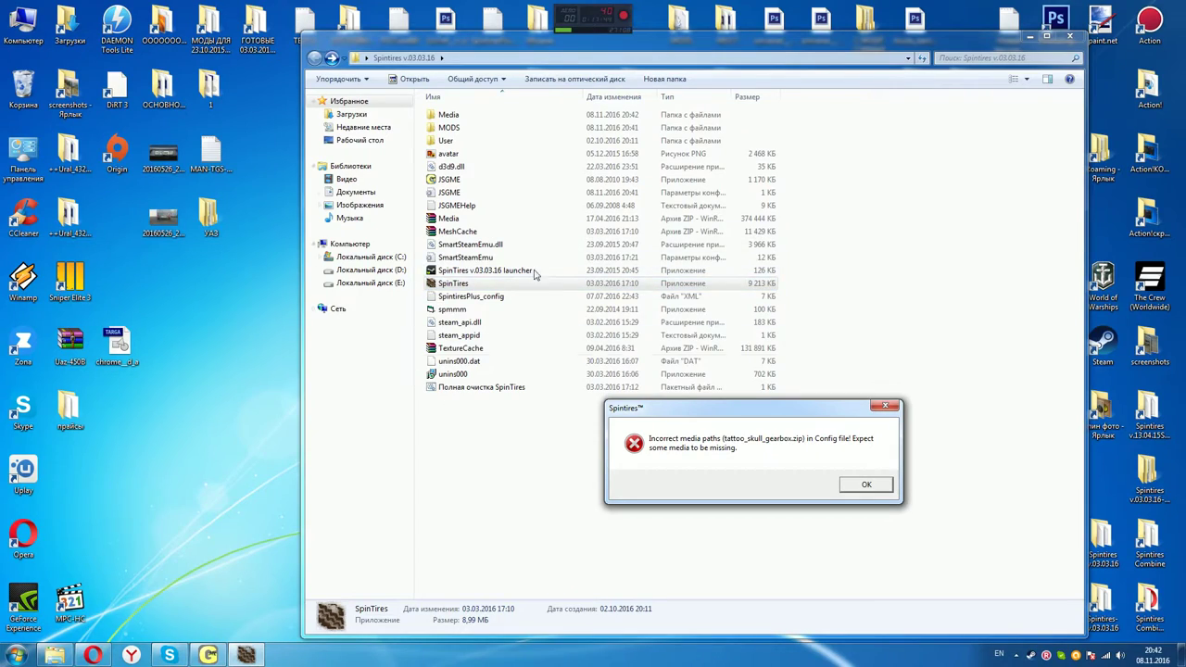
pyautogui.click(866, 486)
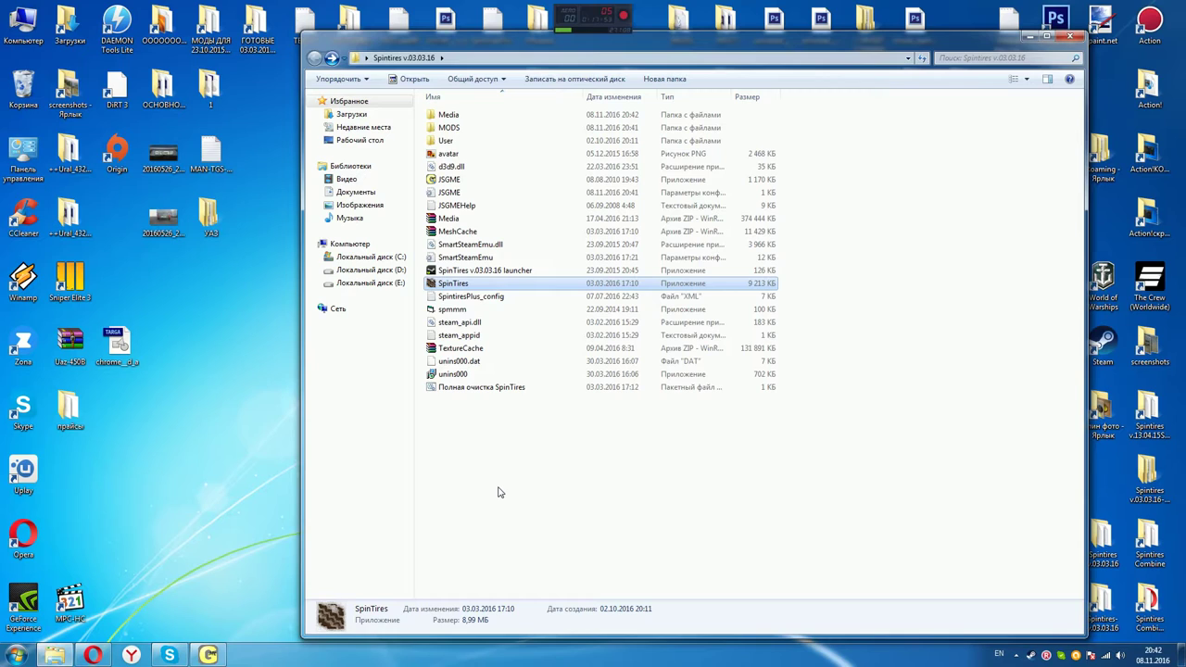
pyautogui.press('Return')
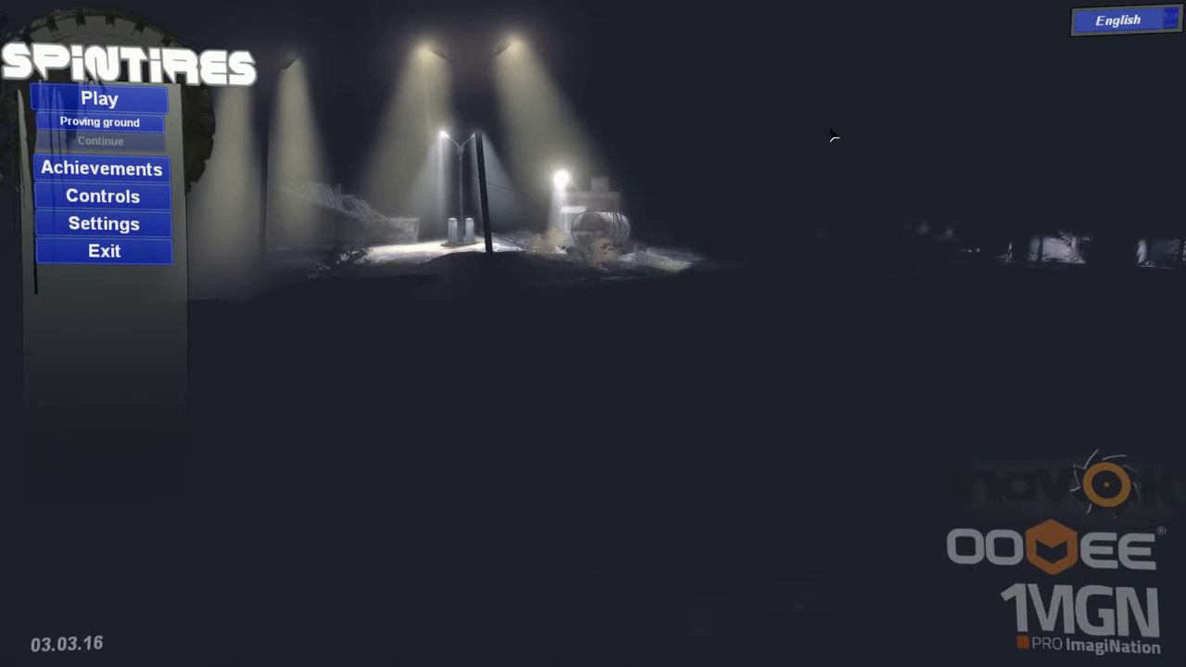
pyautogui.click(1116, 22)
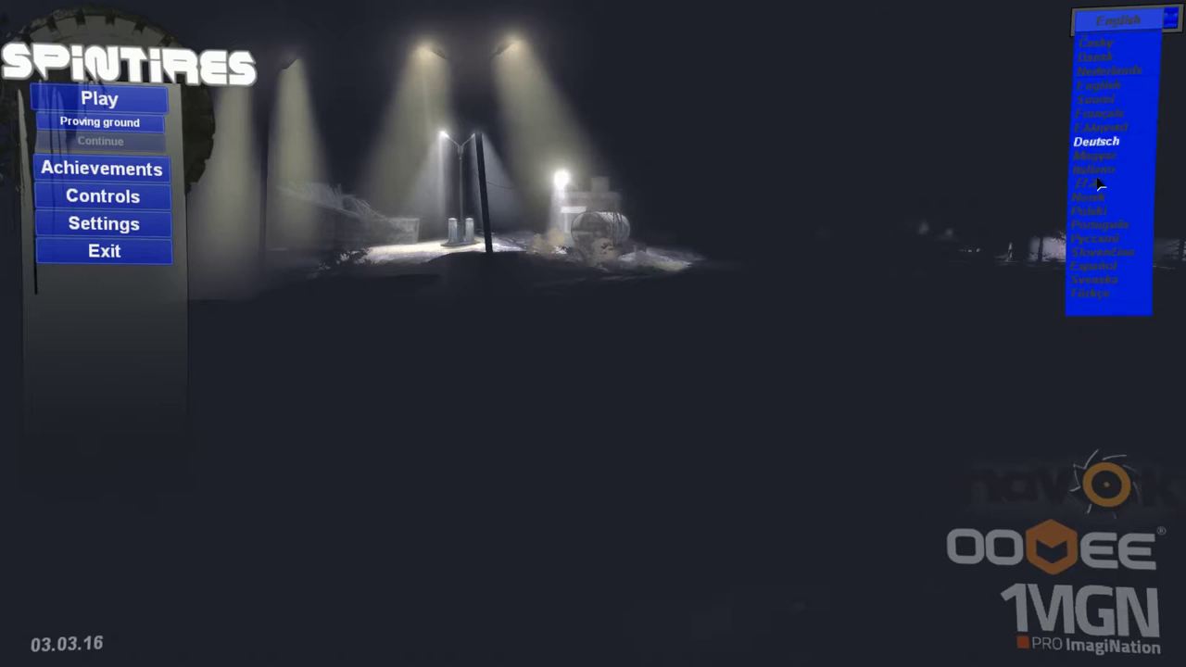
pyautogui.click(1095, 239)
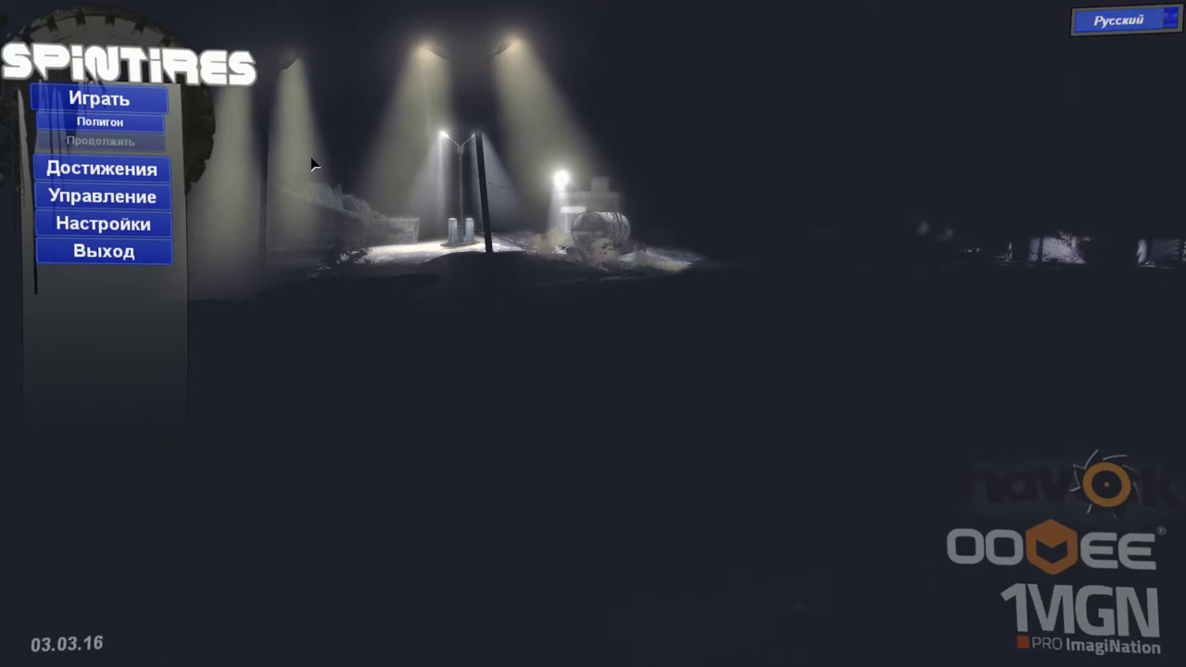
# Create a multiplayer room and choose the level_irt map for it
pyautogui.click(120, 99)
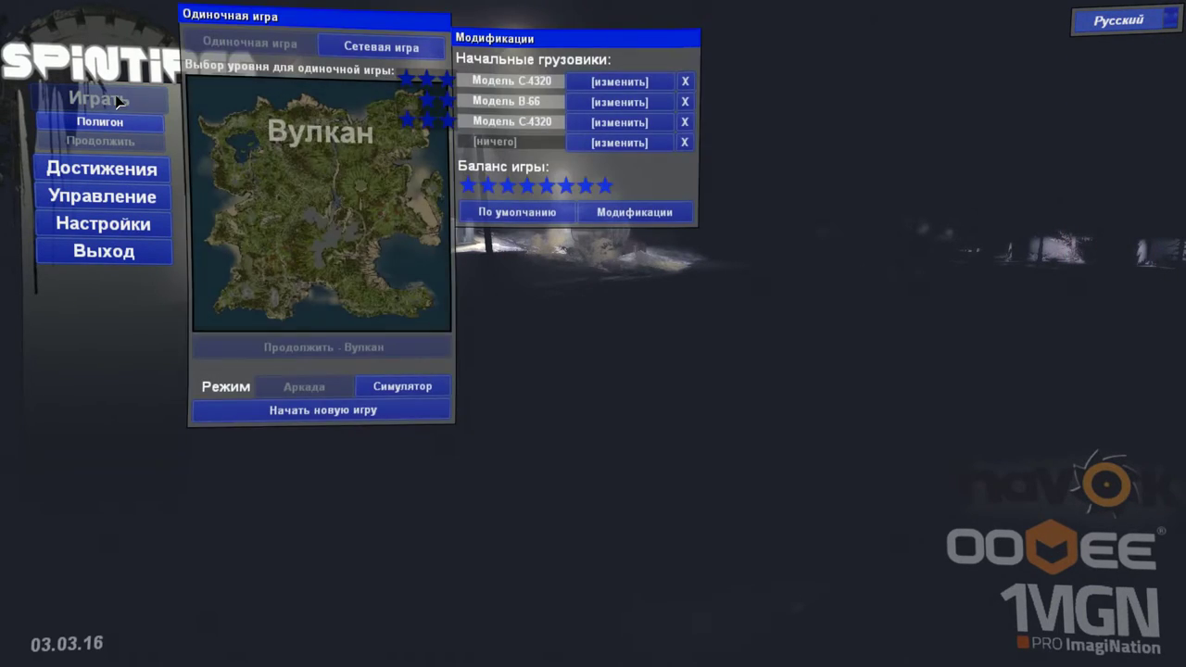
pyautogui.click(377, 49)
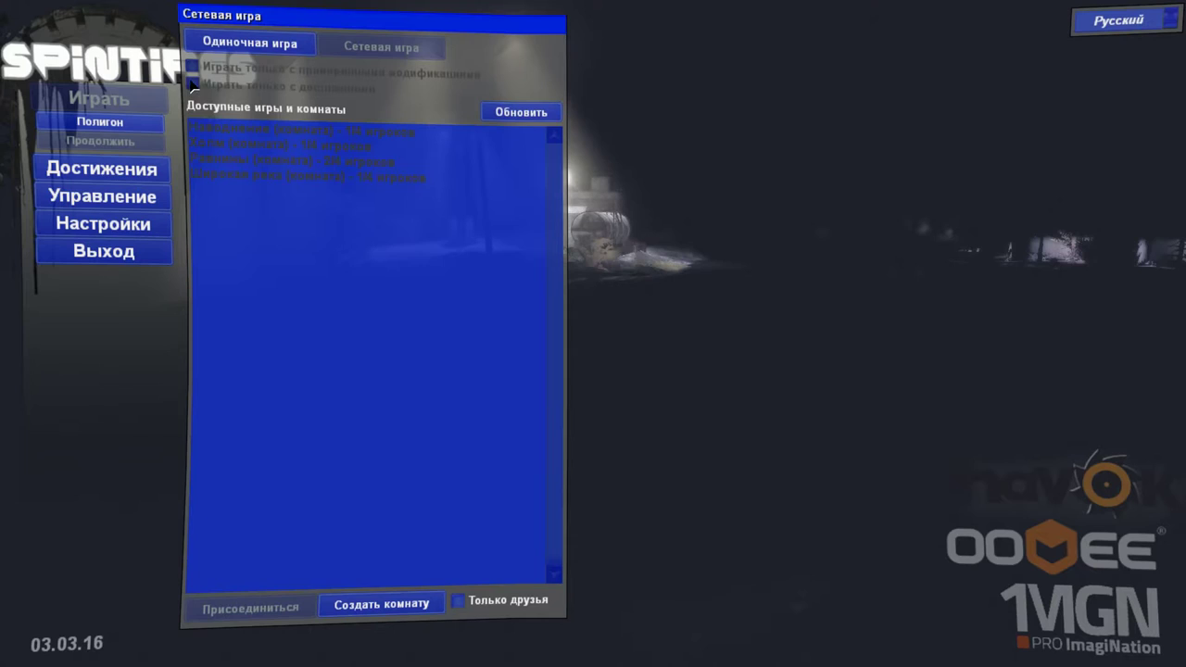
pyautogui.click(377, 605)
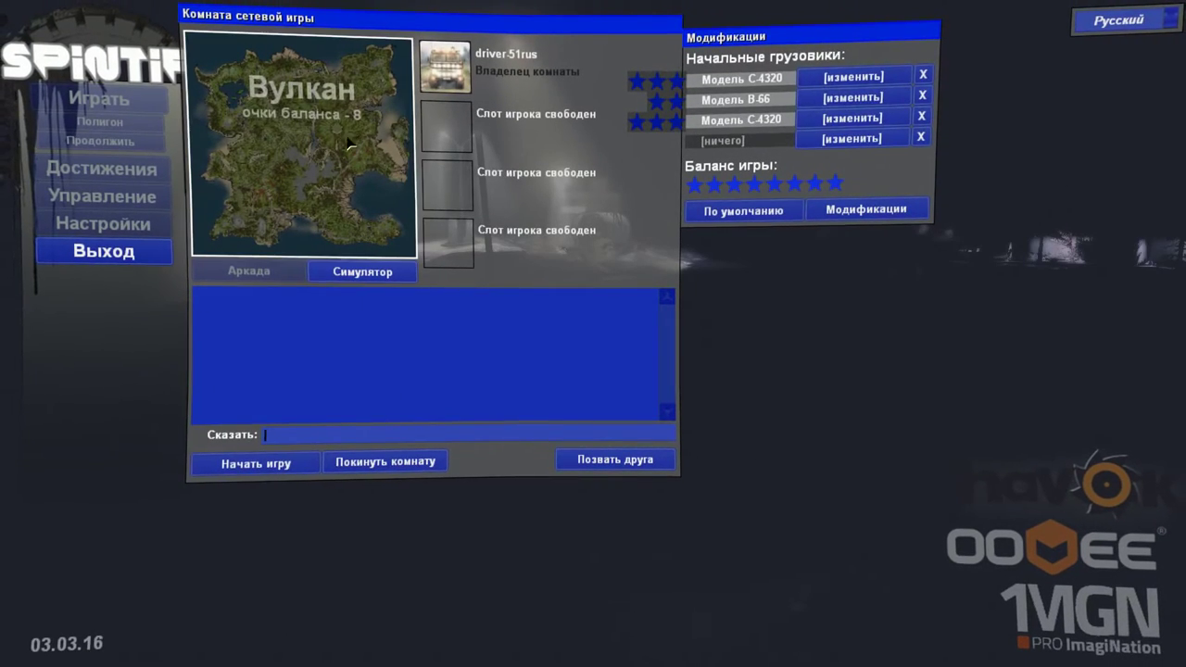
pyautogui.click(333, 139)
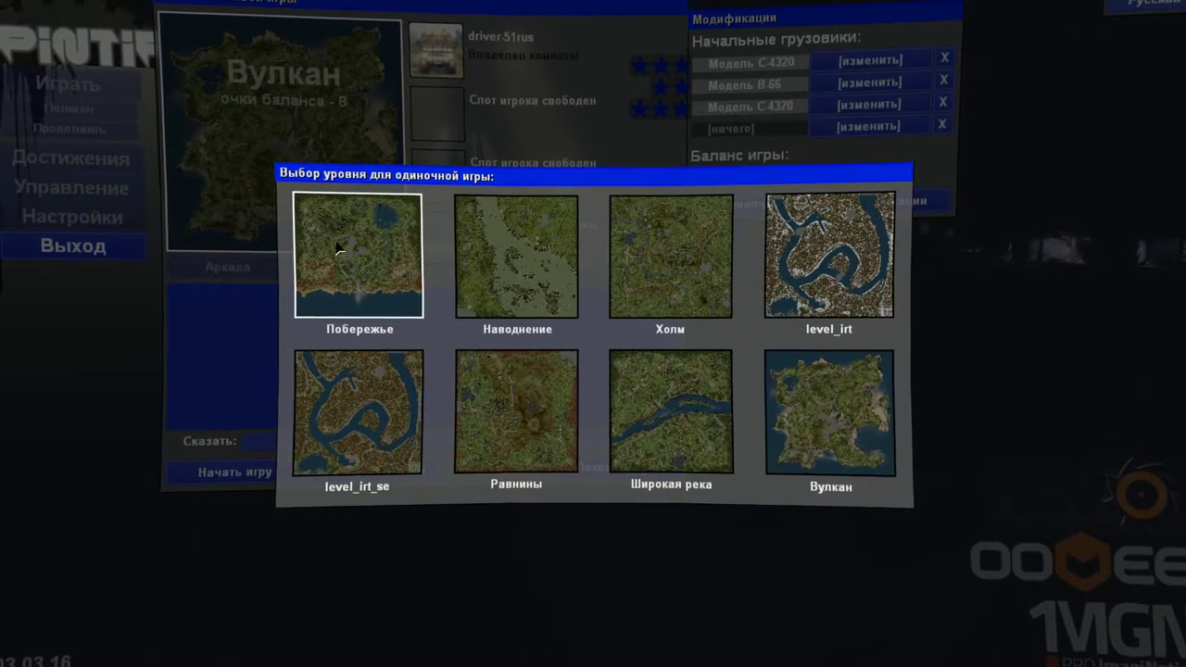
pyautogui.click(818, 266)
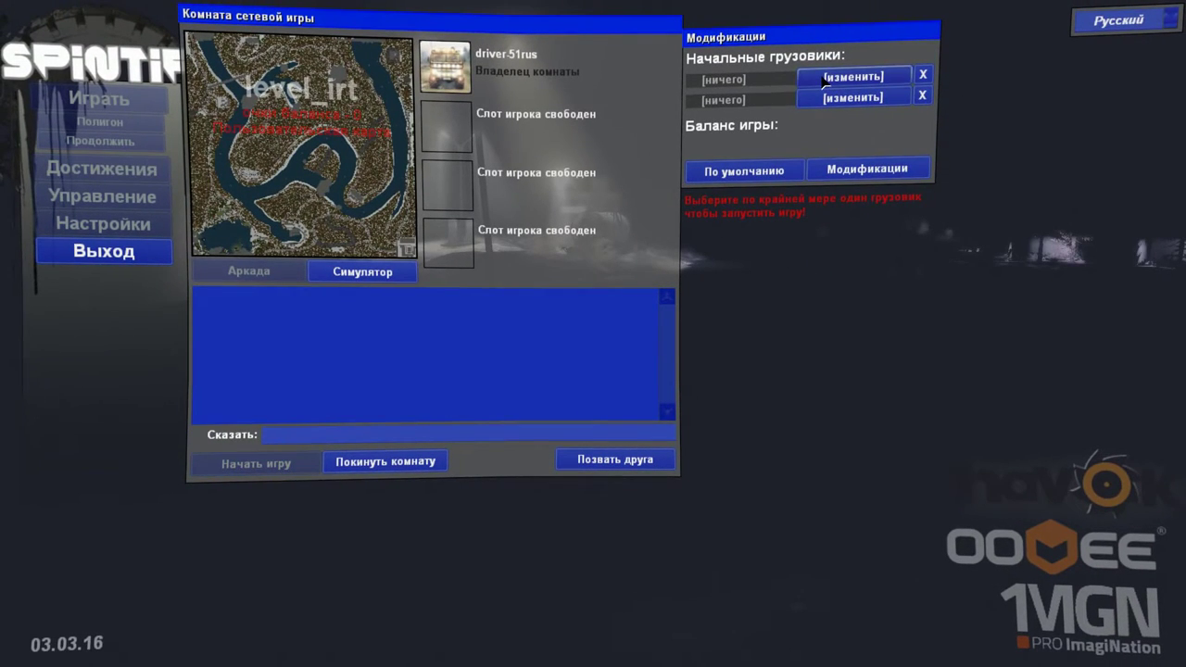
# Look through the truck selection for the room's first starting slot for the modded vehicles, and quit the game
pyautogui.click(824, 78)
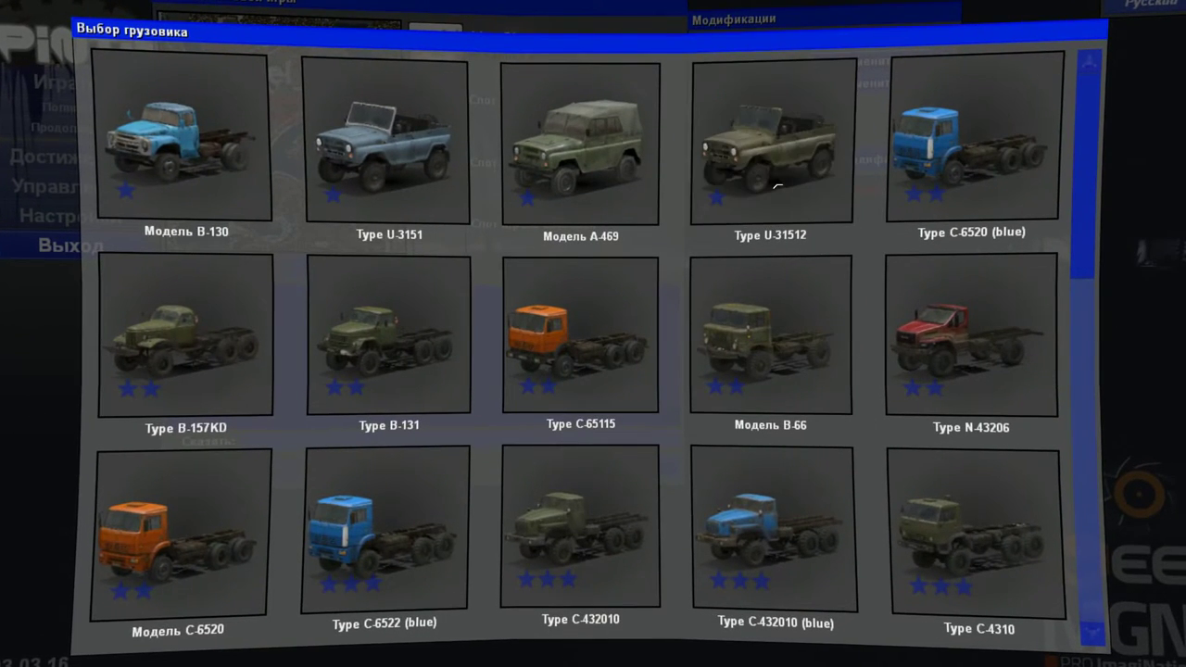
pyautogui.scroll(-3, 806, 178)
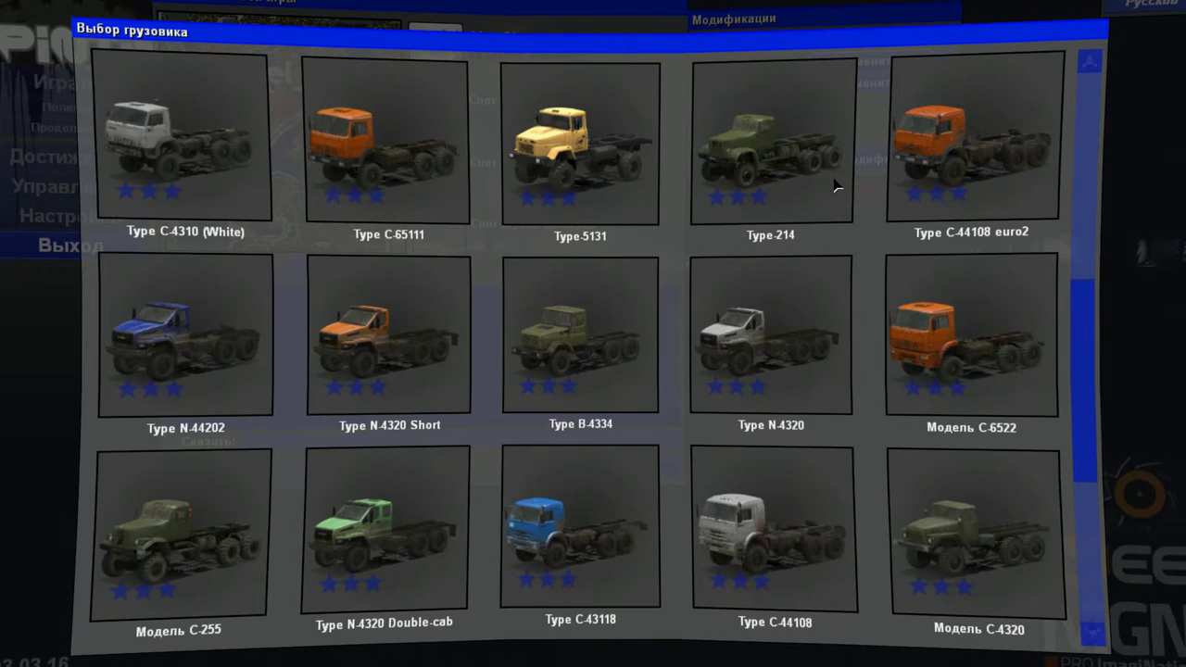
pyautogui.scroll(3, 837, 187)
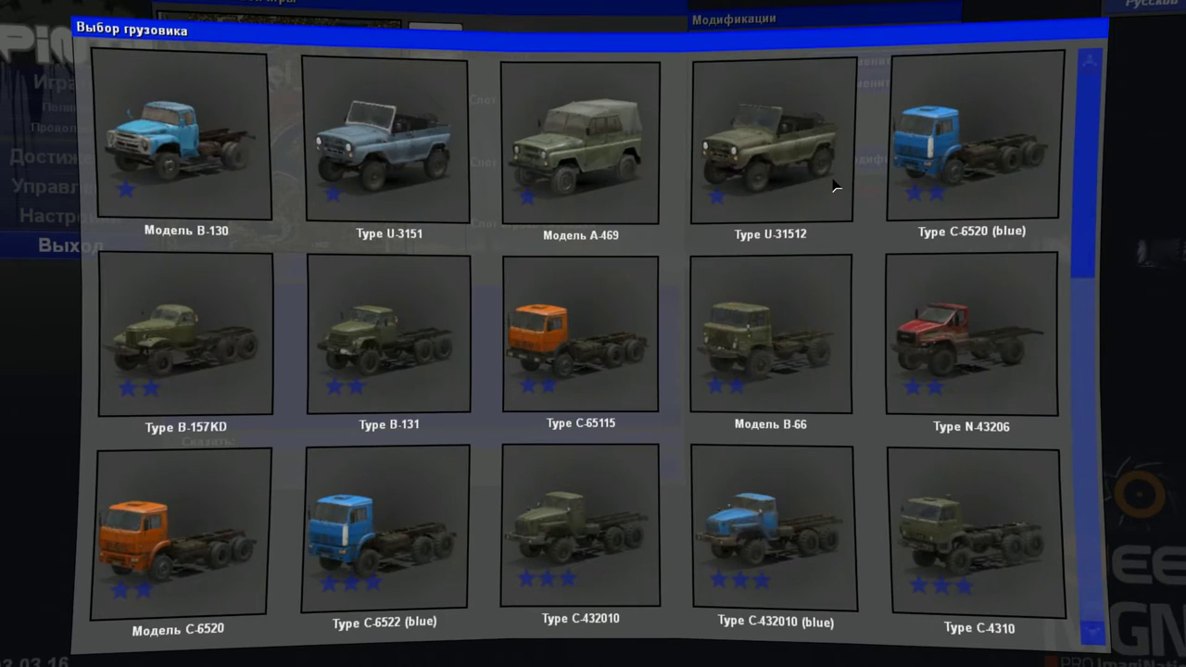
pyautogui.scroll(-5, 837, 187)
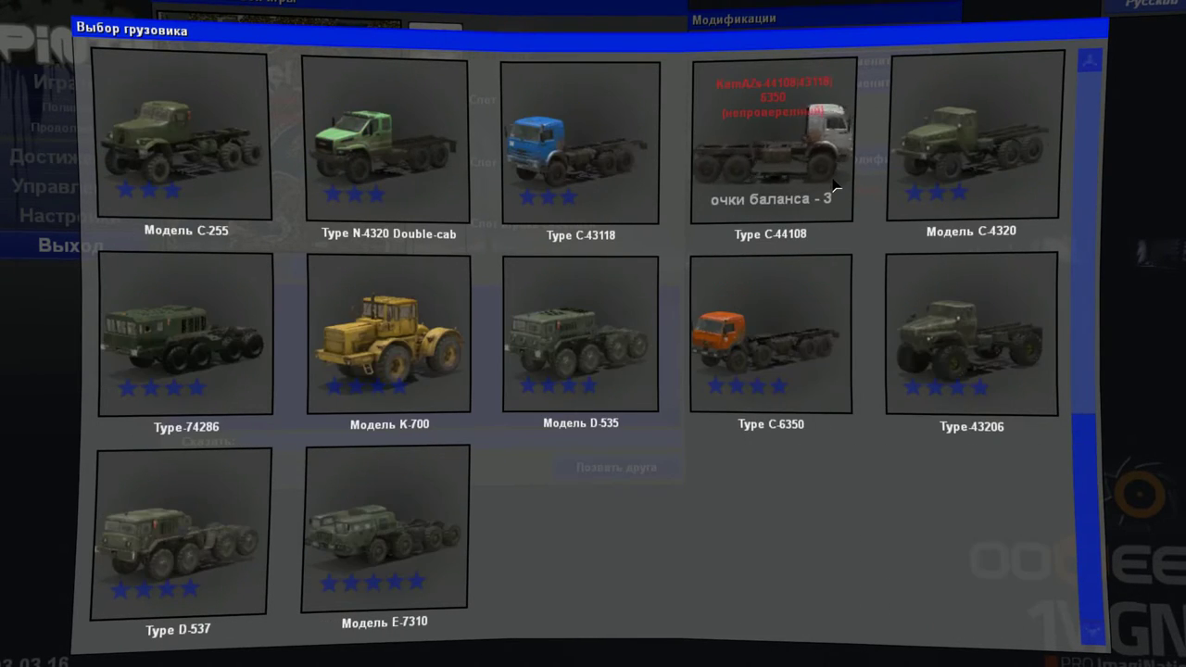
pyautogui.scroll(1, 837, 186)
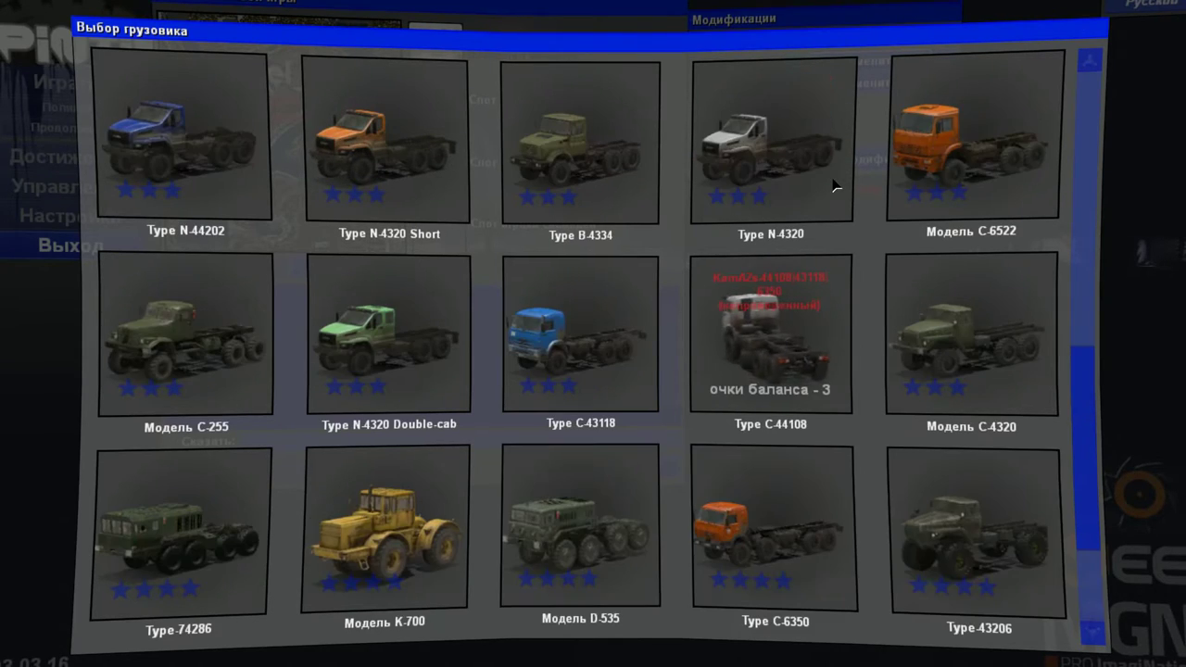
pyautogui.scroll(3, 837, 186)
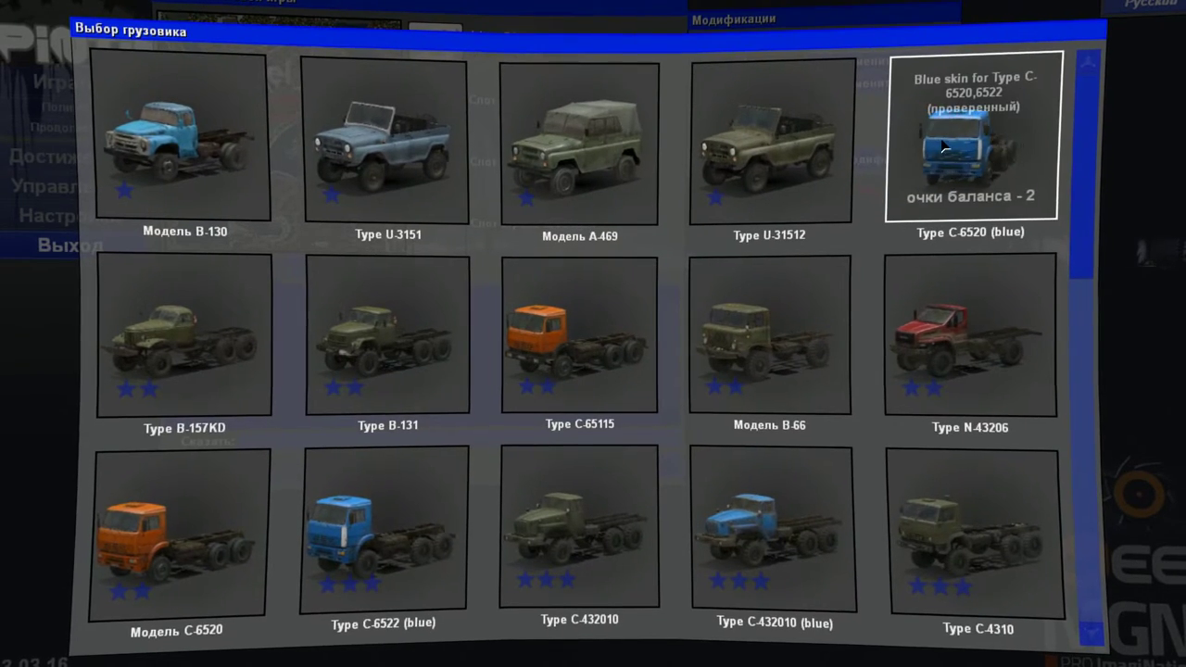
pyautogui.click(1043, 62)
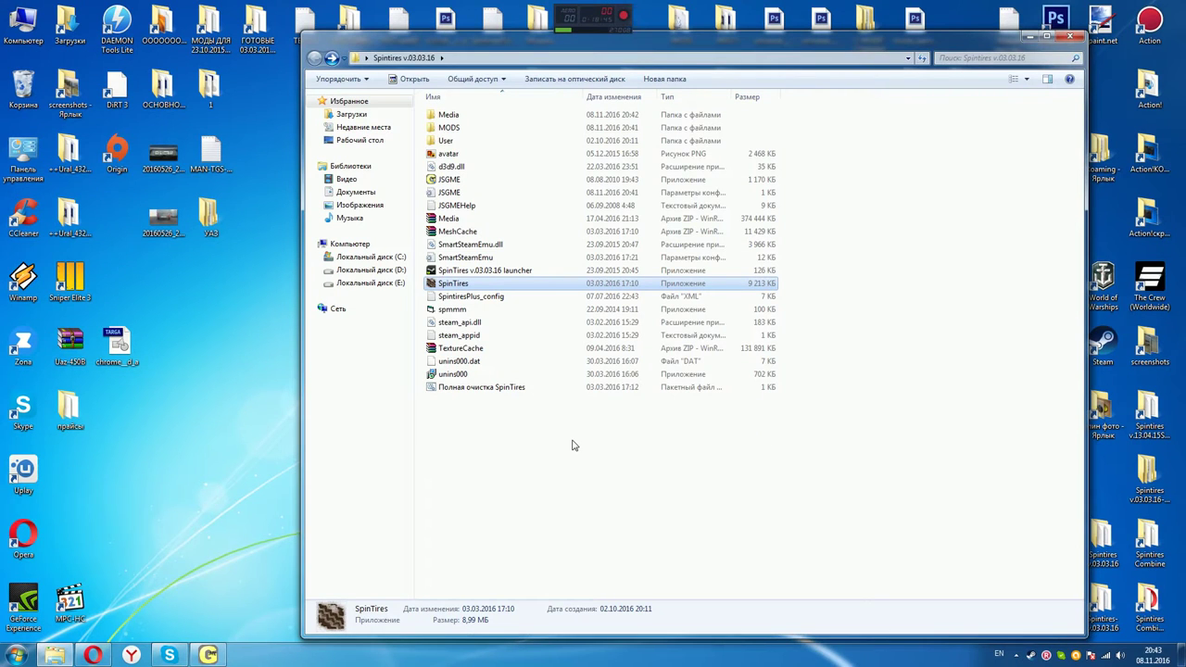
# Open the trucks folder inside Media\classes and look through its XML files for the activated truck mods
pyautogui.click(468, 387)
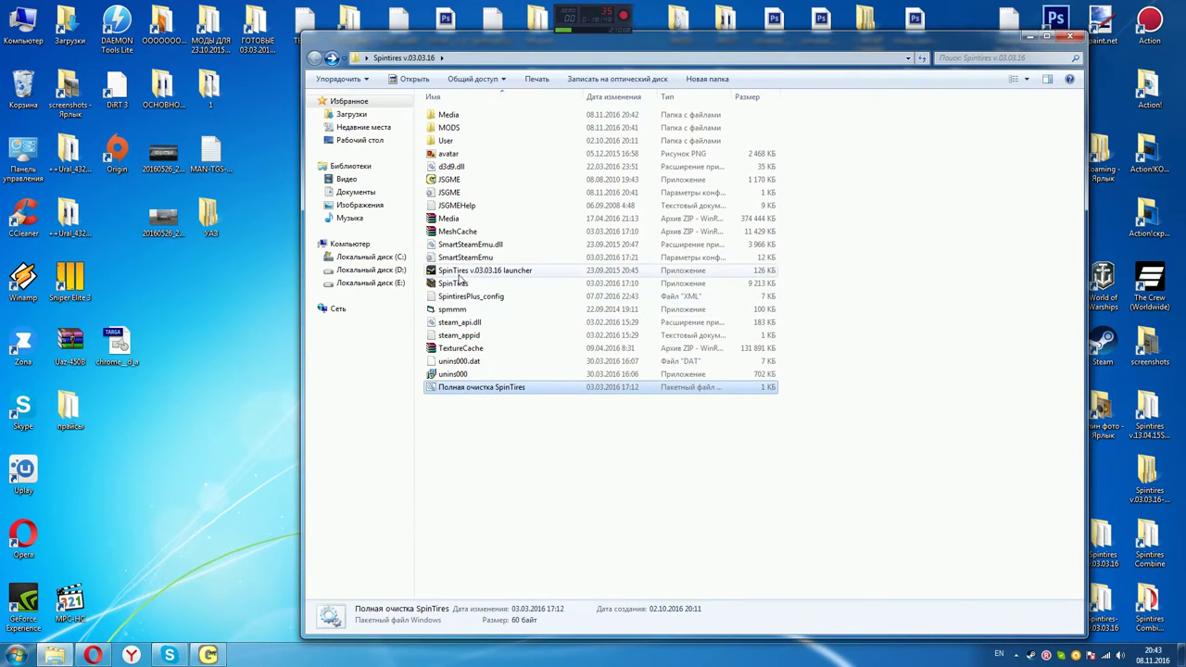
pyautogui.doubleClick(448, 114)
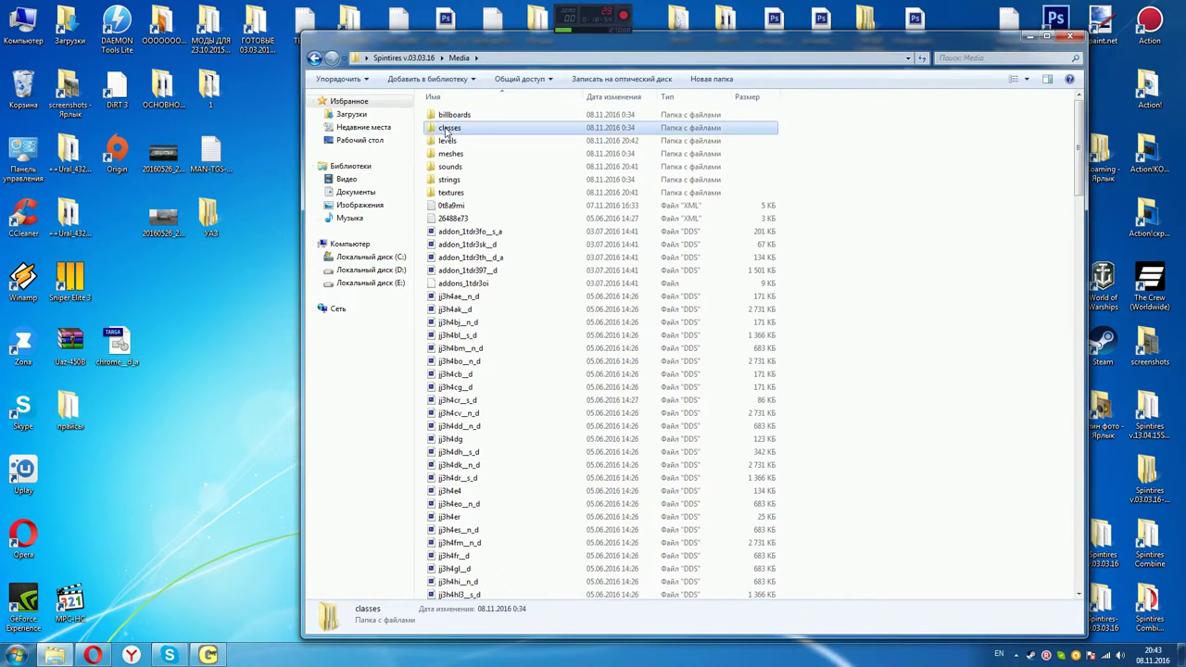
pyautogui.doubleClick(448, 127)
pyautogui.doubleClick(448, 127)
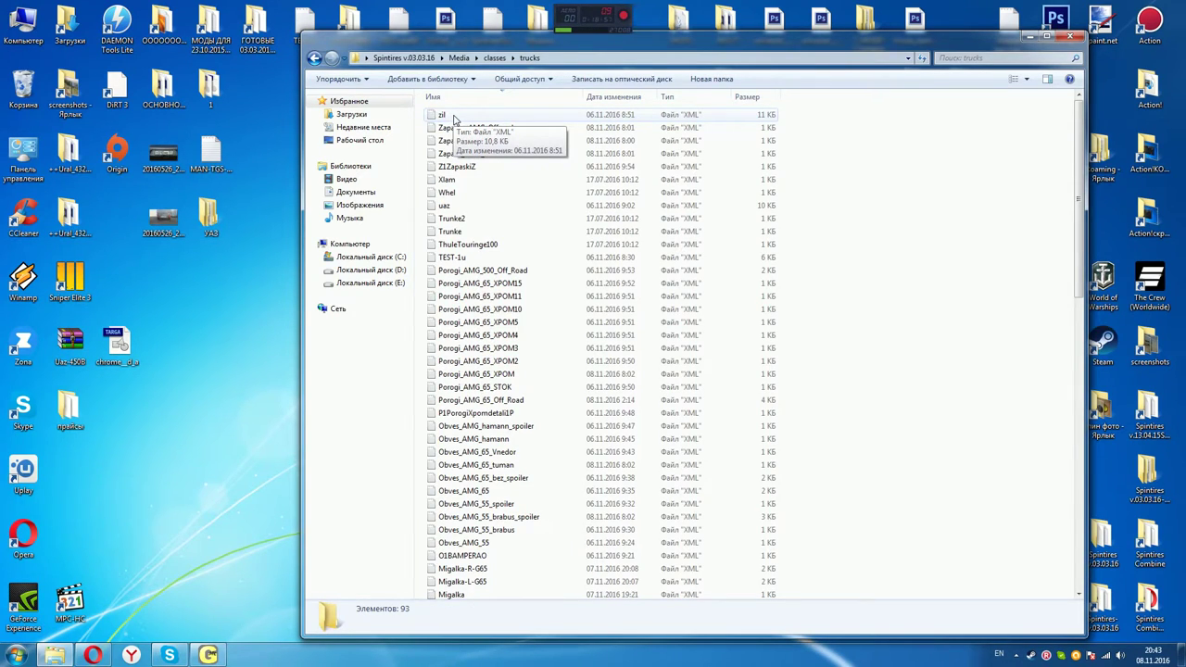
pyautogui.scroll(-8, 472, 500)
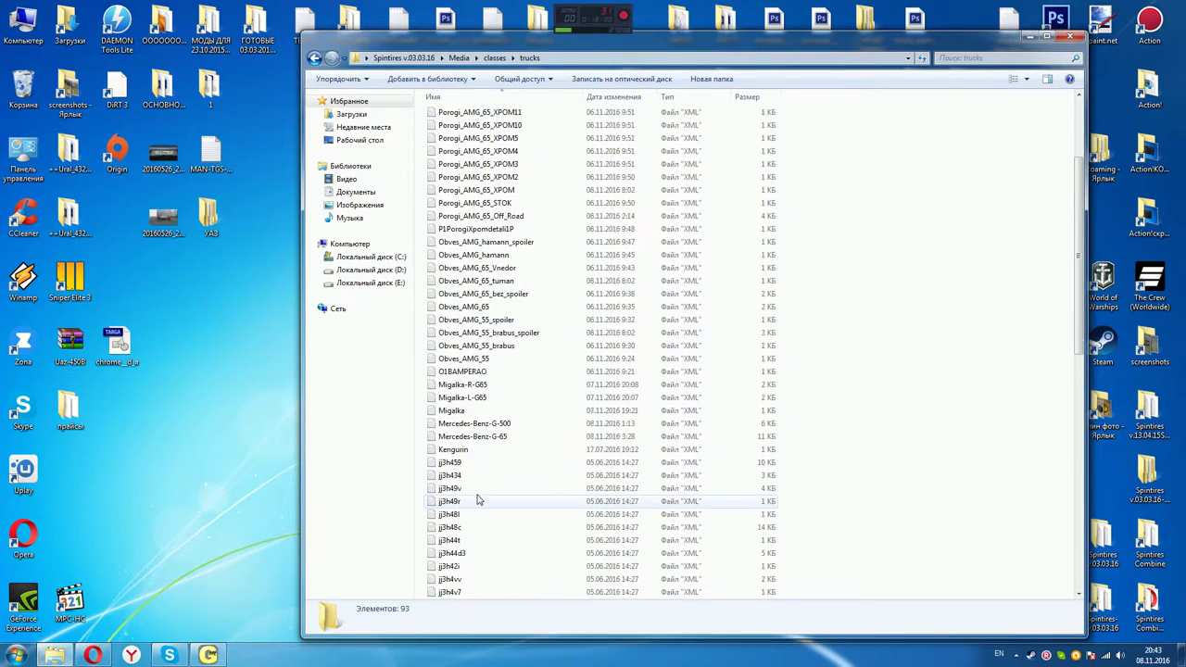
pyautogui.scroll(-10, 478, 500)
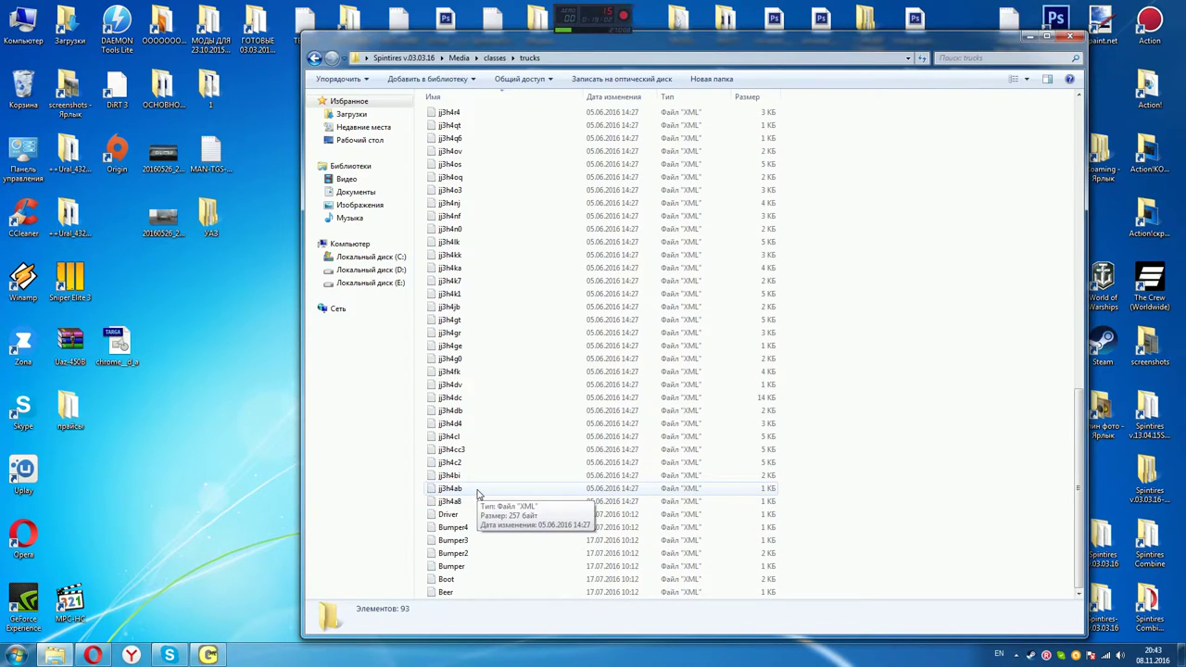
pyautogui.scroll(8, 478, 494)
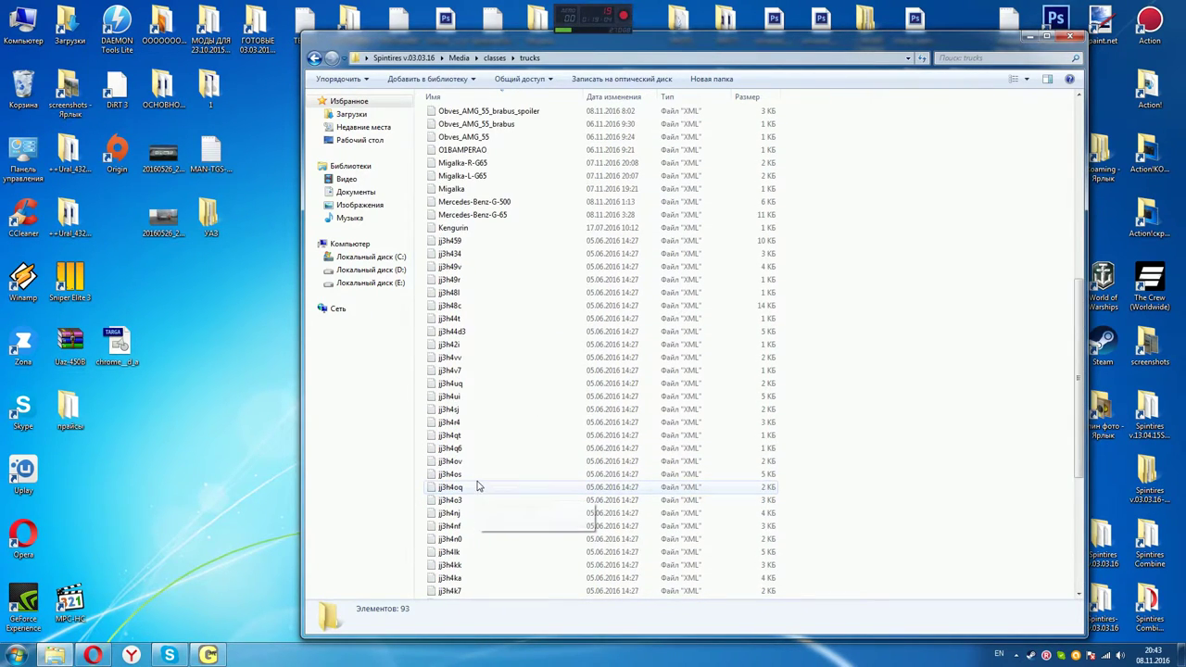
pyautogui.scroll(10, 490, 429)
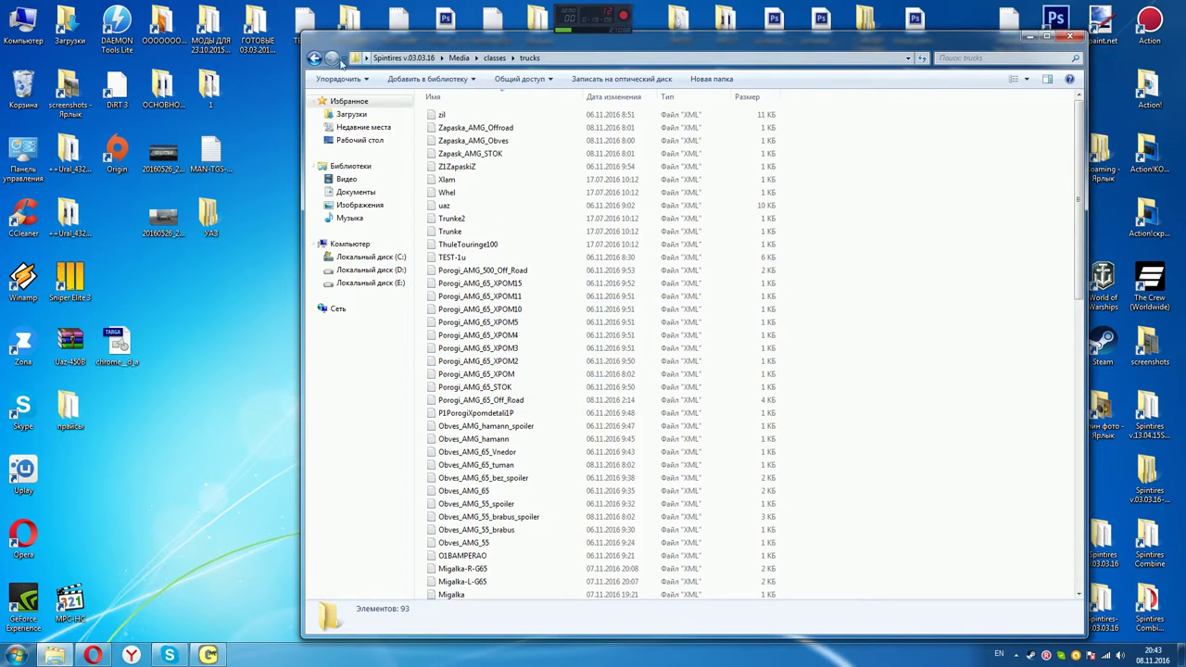
# Go back to the Media folder and open its levels folder to check the map files
pyautogui.click(314, 57)
pyautogui.click(314, 58)
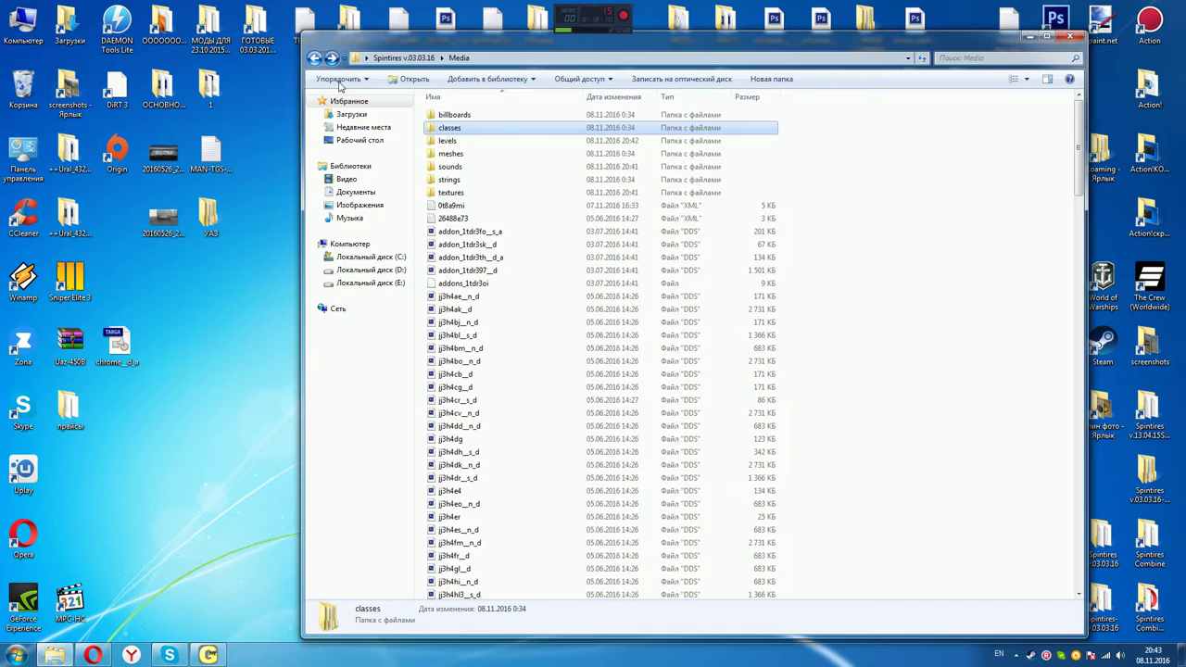
pyautogui.doubleClick(445, 142)
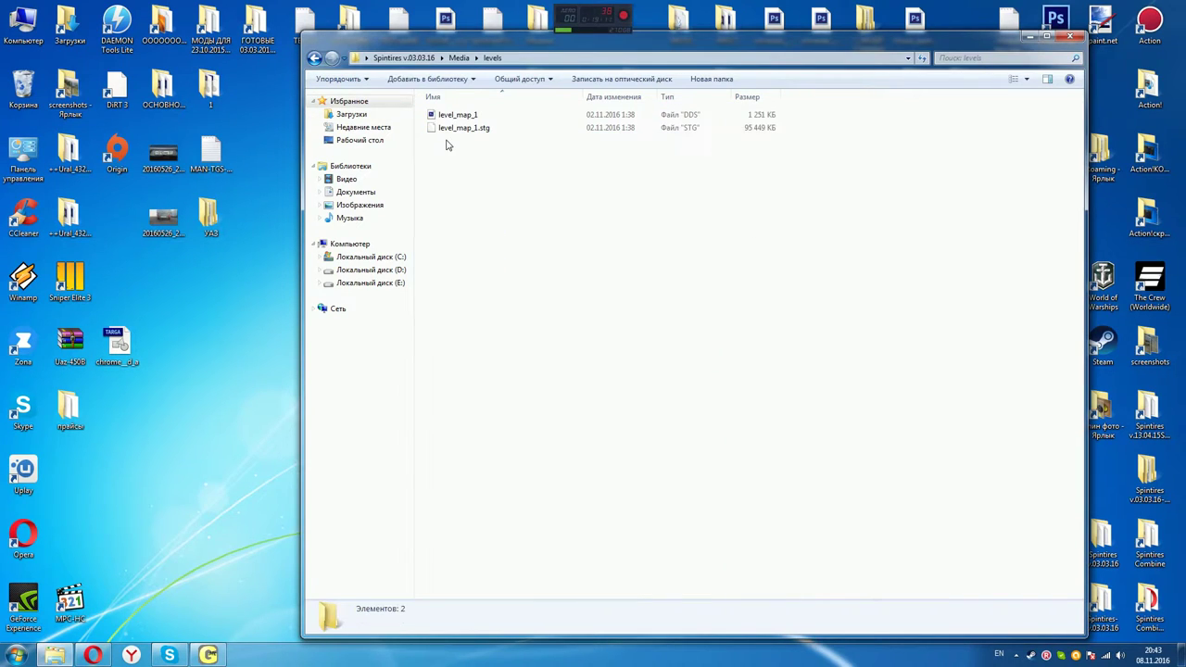
# Return to the Media folder of Spintires v.03.03.16 and move all of its contents to the recycle bin
pyautogui.click(314, 57)
pyautogui.click(314, 57)
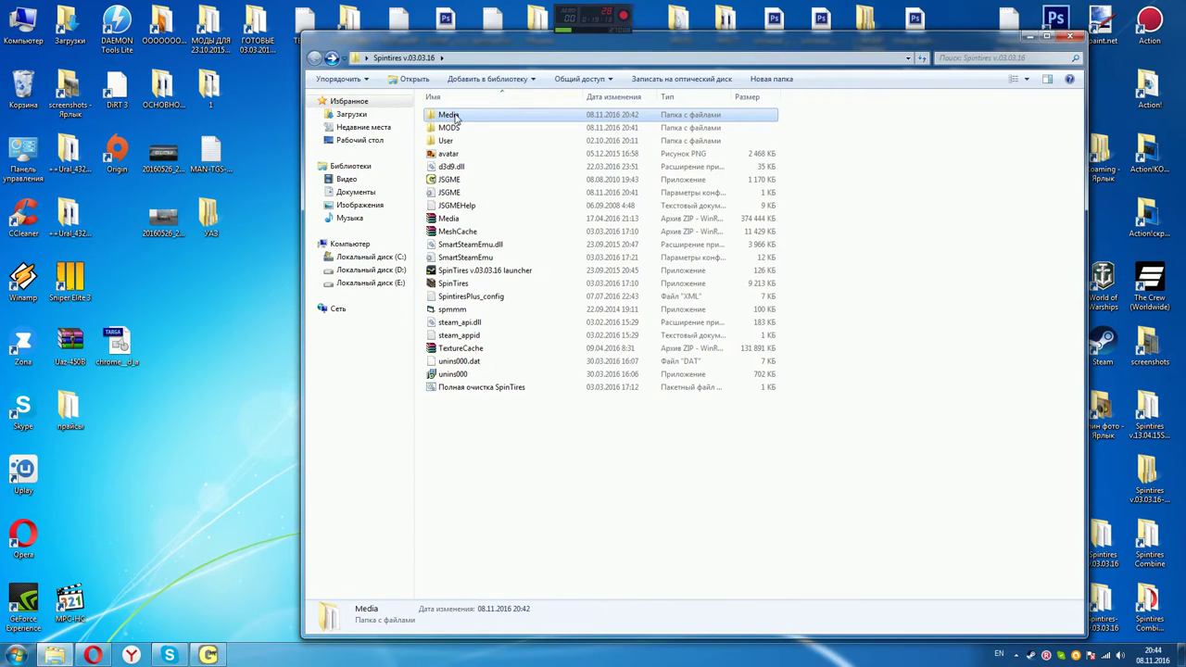
pyautogui.doubleClick(455, 117)
pyautogui.moveTo(424, 113); pyautogui.dragTo(472, 664)
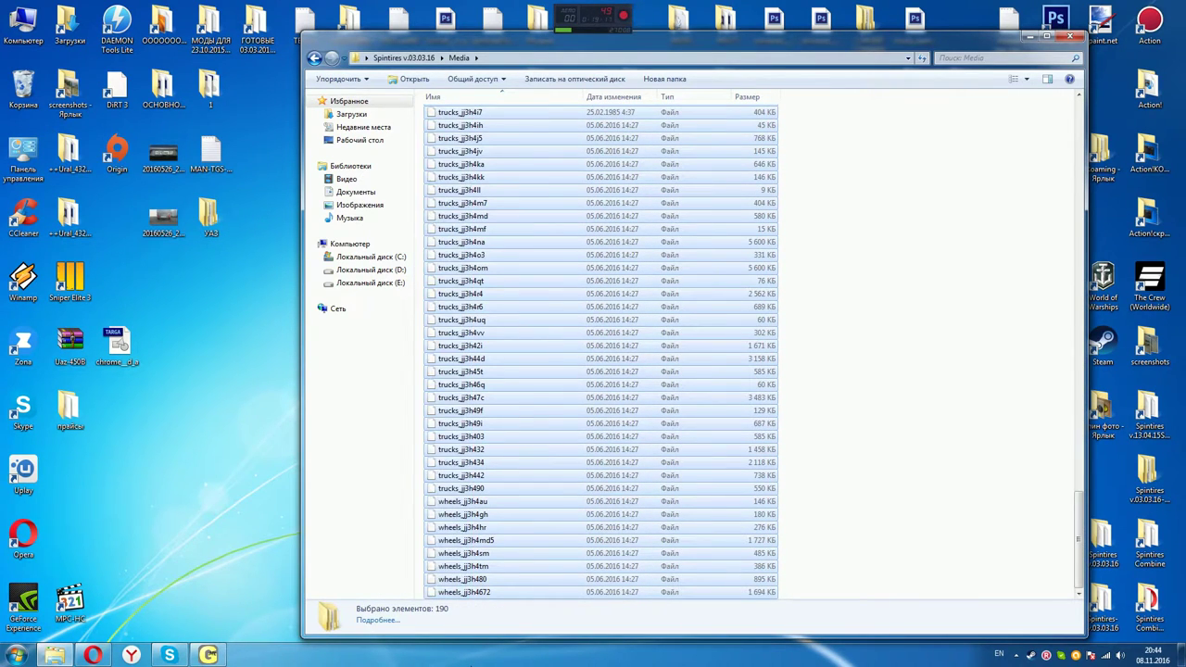
pyautogui.rightClick(493, 404)
pyautogui.click(528, 578)
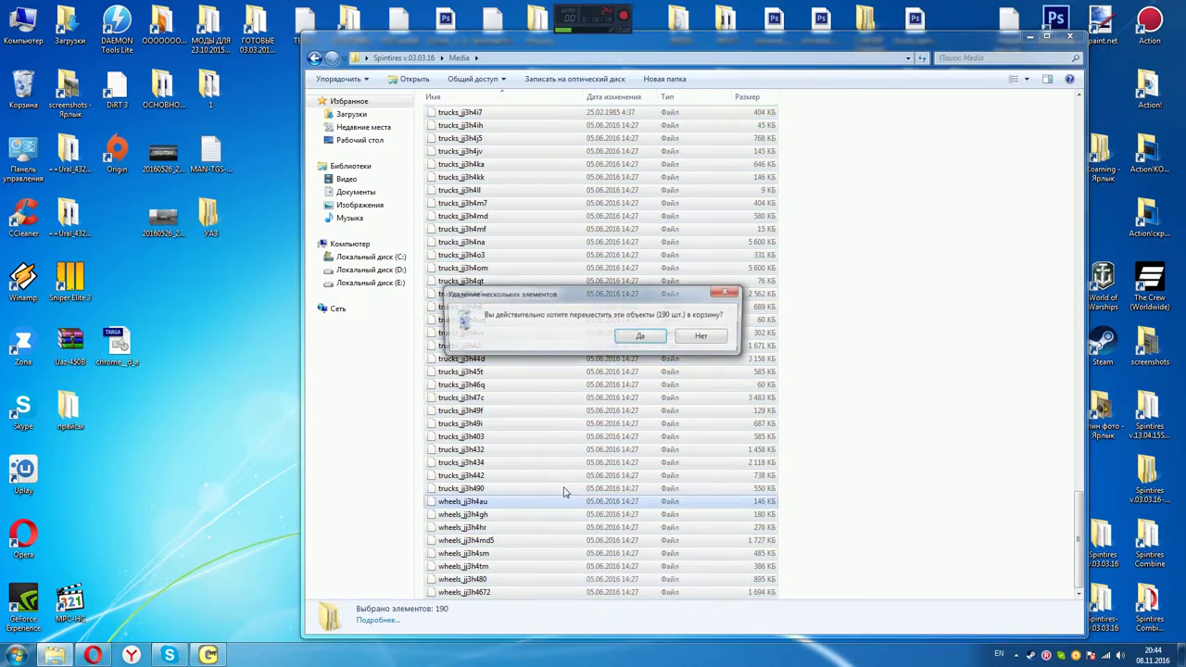
pyautogui.click(646, 339)
pyautogui.press('Delete')
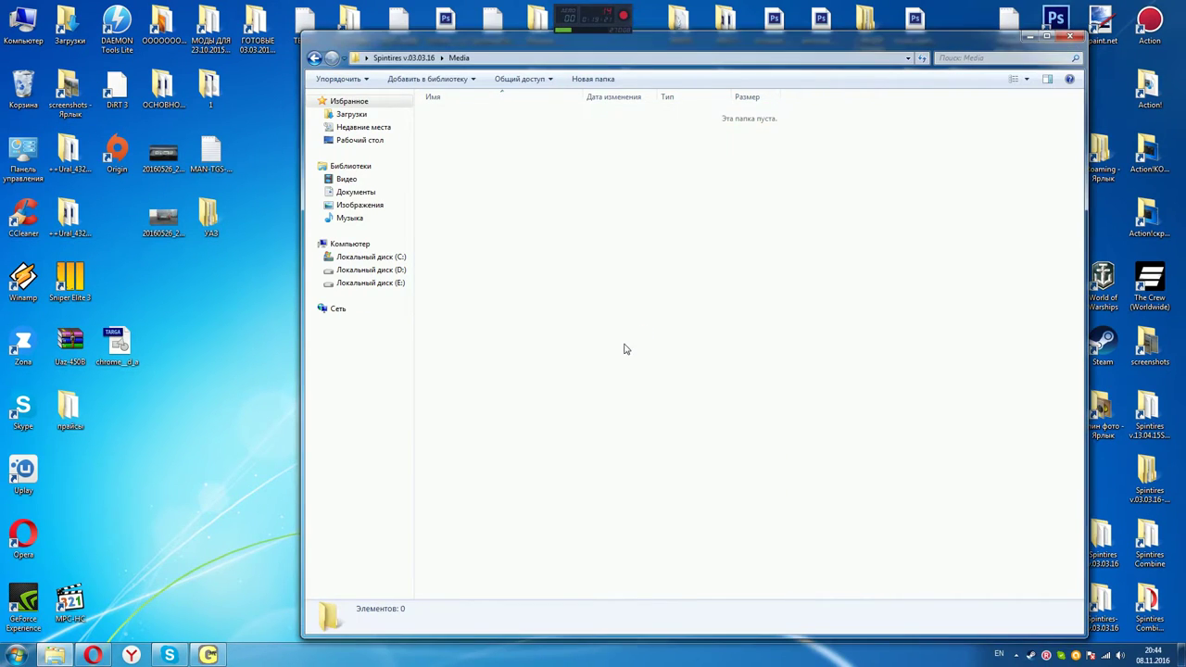
# Switch to JSGME and disable all activated mods, confirming the request
pyautogui.click(209, 655)
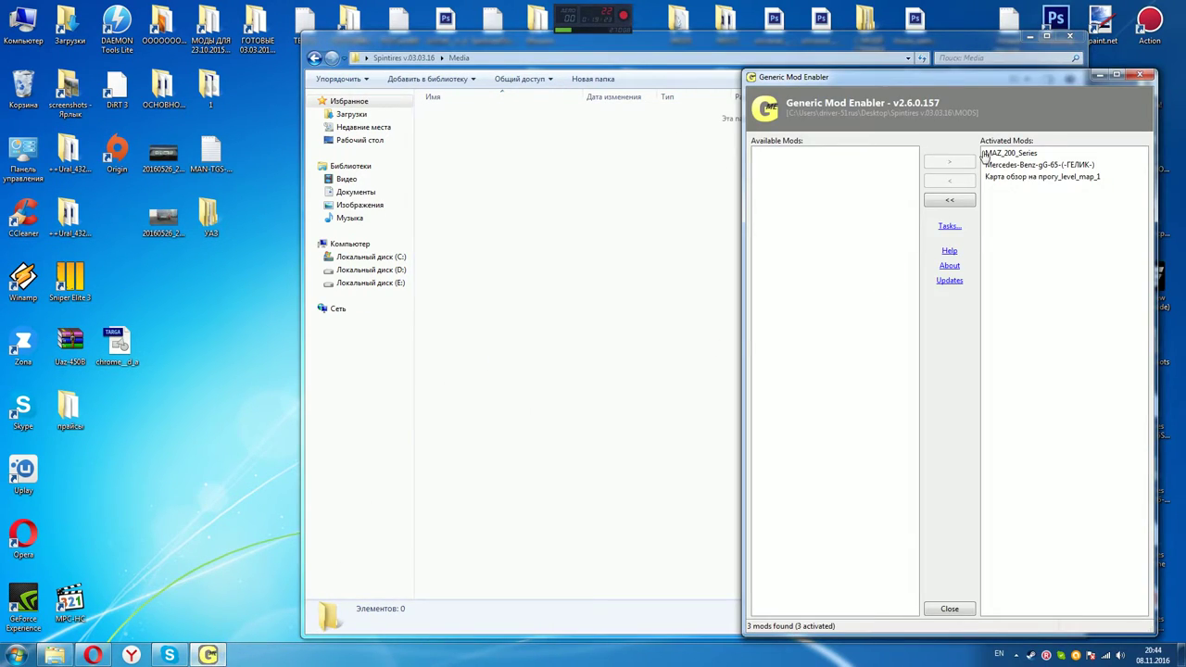
pyautogui.click(948, 199)
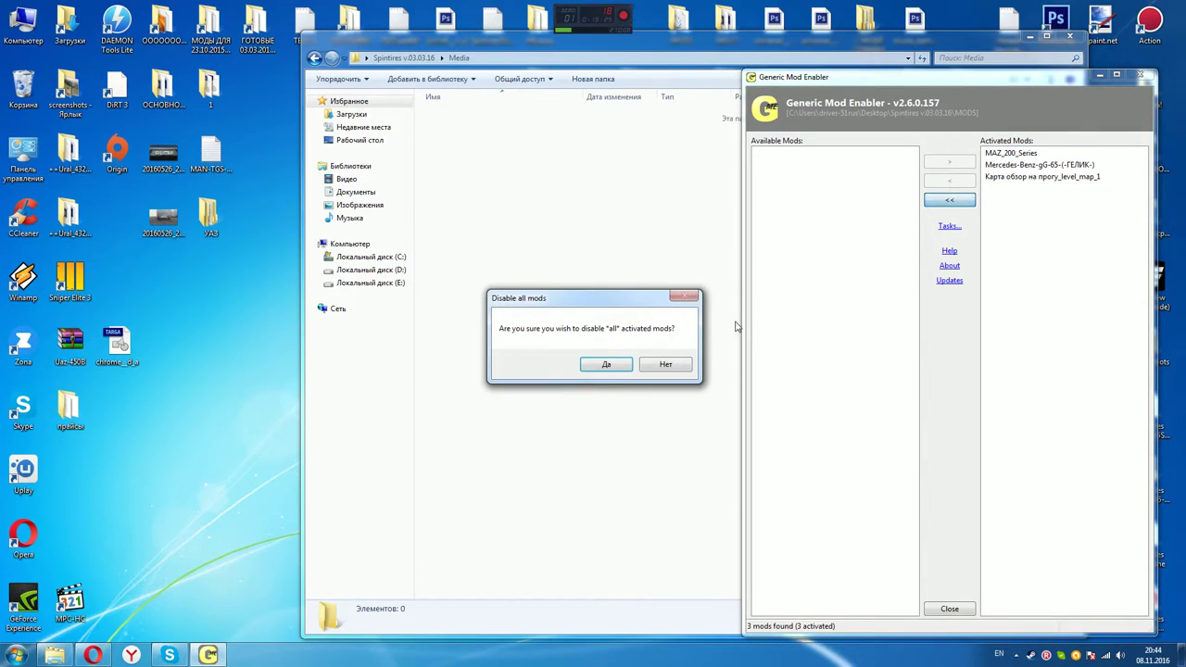
pyautogui.click(612, 369)
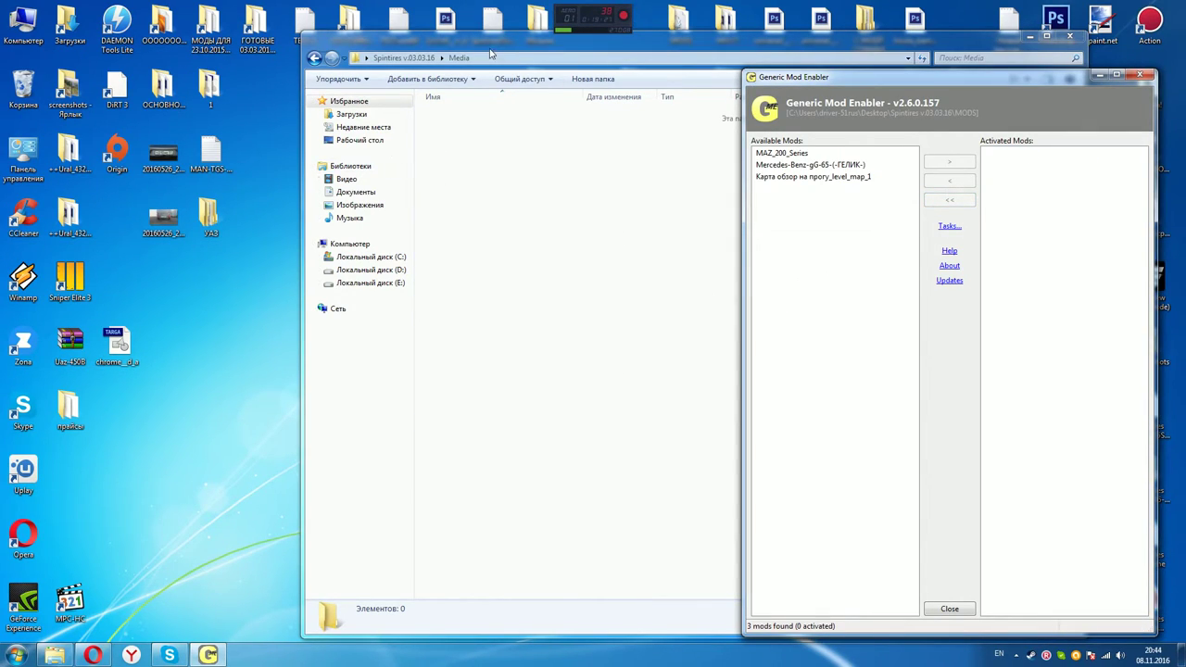
# Go back to the Spintires v.03.03.16 folder and run the Полная очистка SpinTires batch file
pyautogui.click(438, 141)
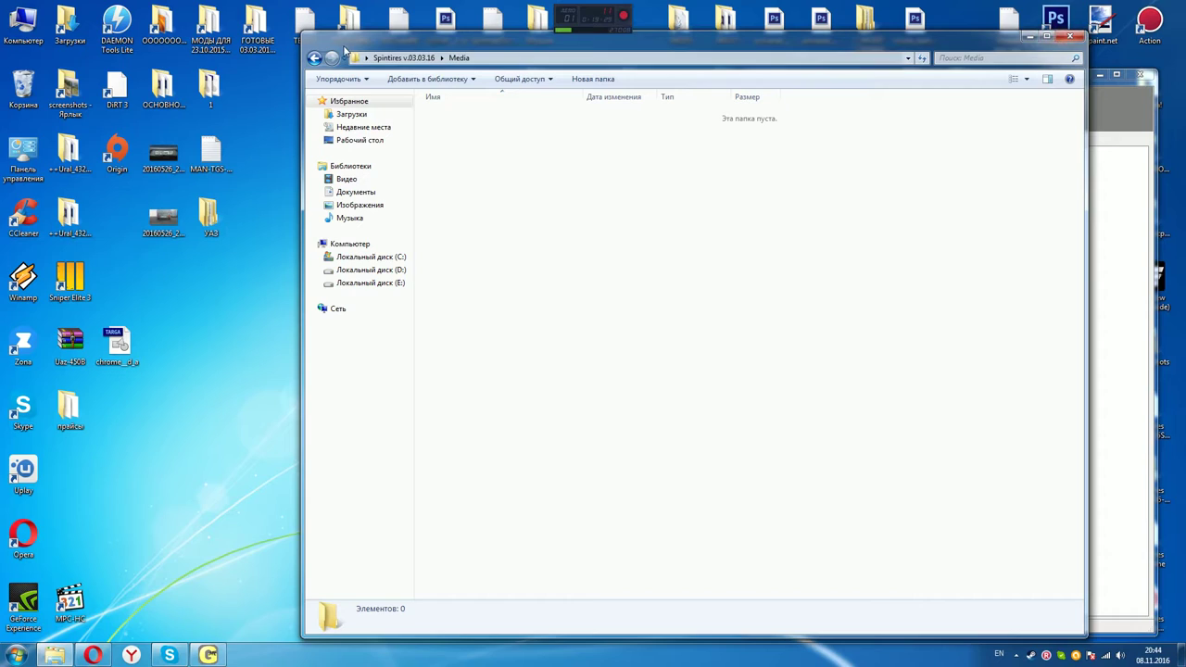
pyautogui.click(315, 59)
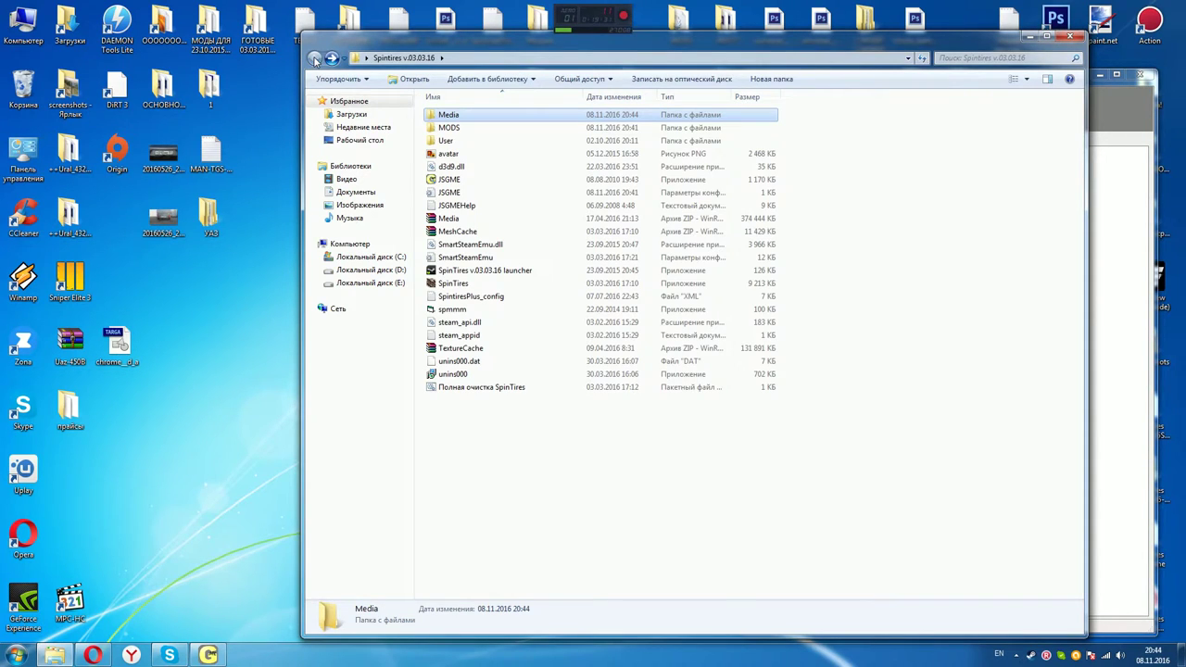
pyautogui.click(460, 389)
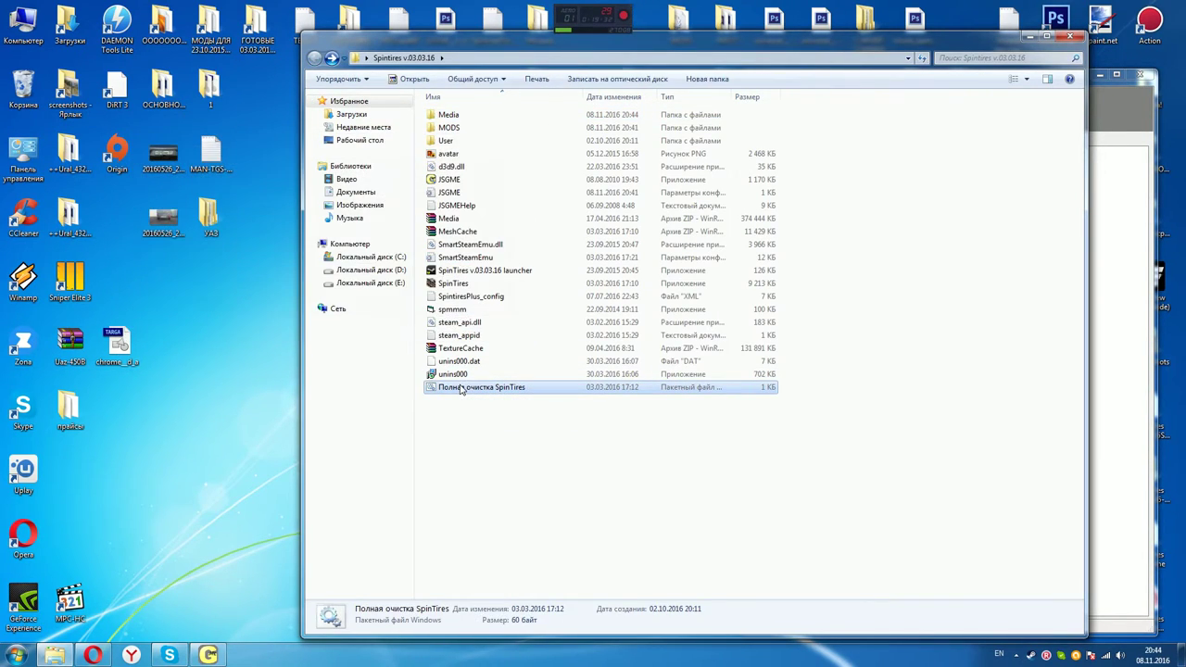
# Reactivate MAZ_200_Series, Mercedes-Benz-gG-65-(-ГЕЛИК-) and Карта обзор на прогу_level_map_1 in JSGME, accepting the overwrite, and minimize it
pyautogui.click(1105, 301)
pyautogui.click(781, 153)
pyautogui.click(949, 163)
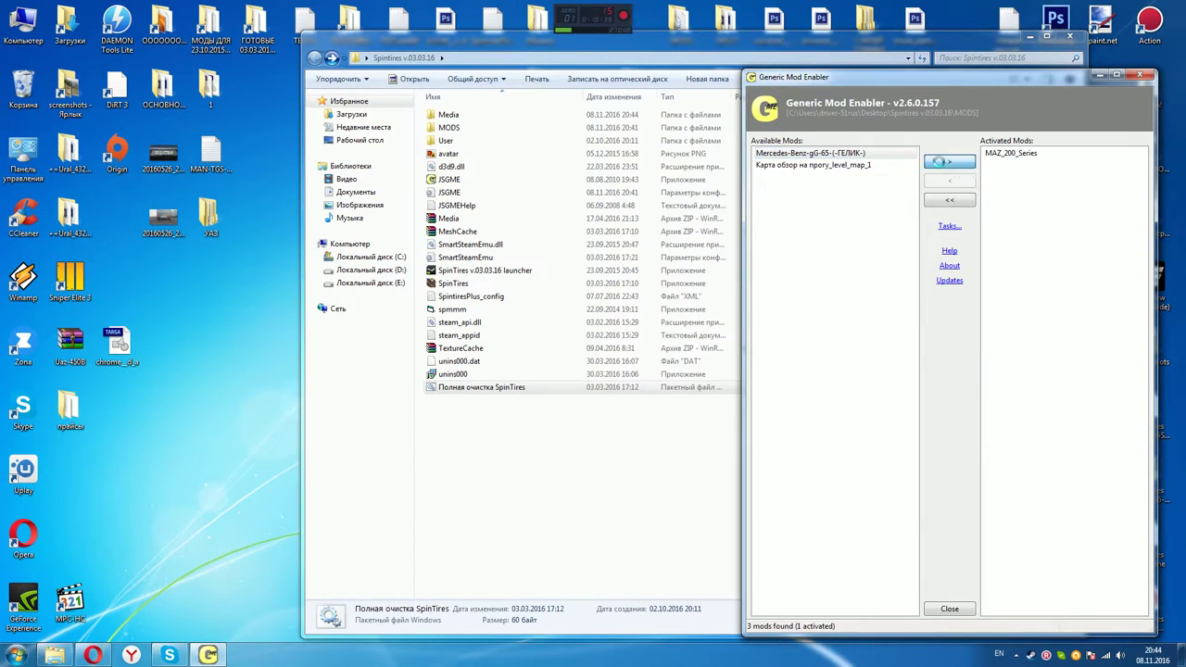
pyautogui.click(941, 165)
pyautogui.click(919, 429)
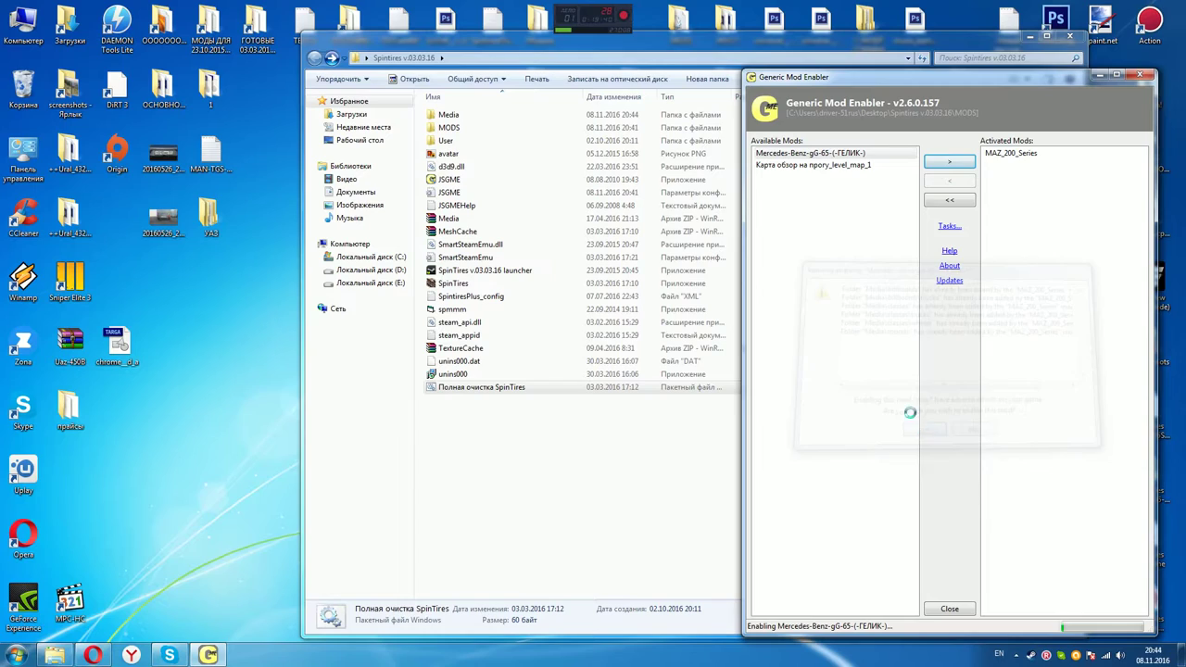
pyautogui.click(813, 154)
pyautogui.click(947, 165)
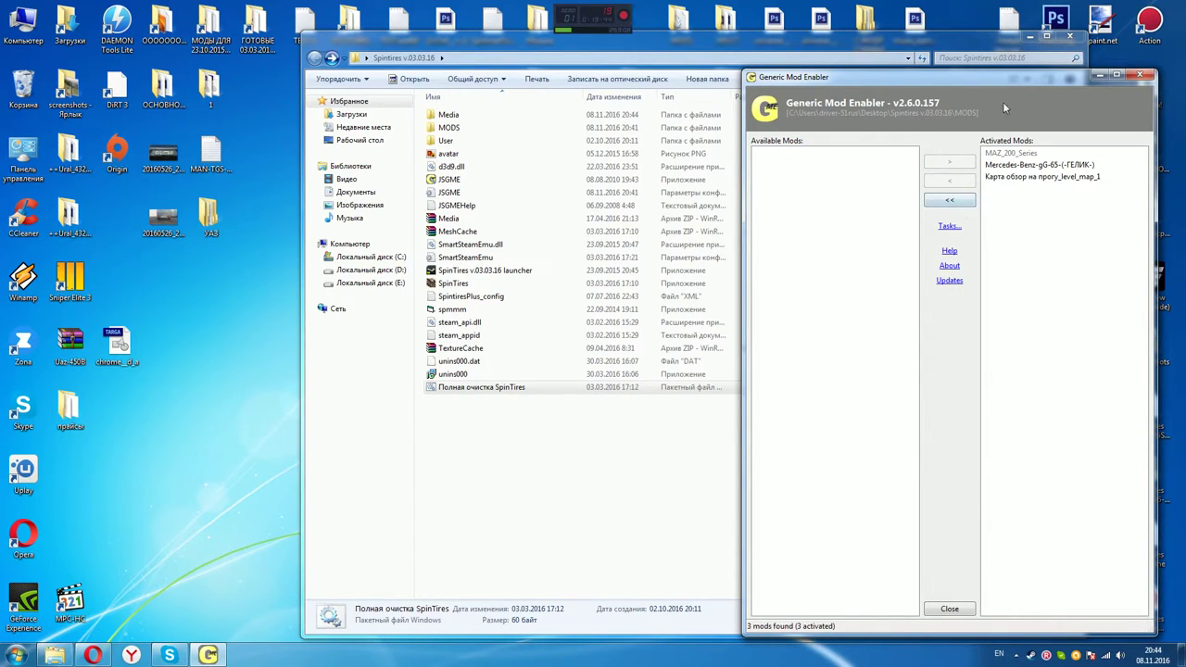
pyautogui.click(1099, 74)
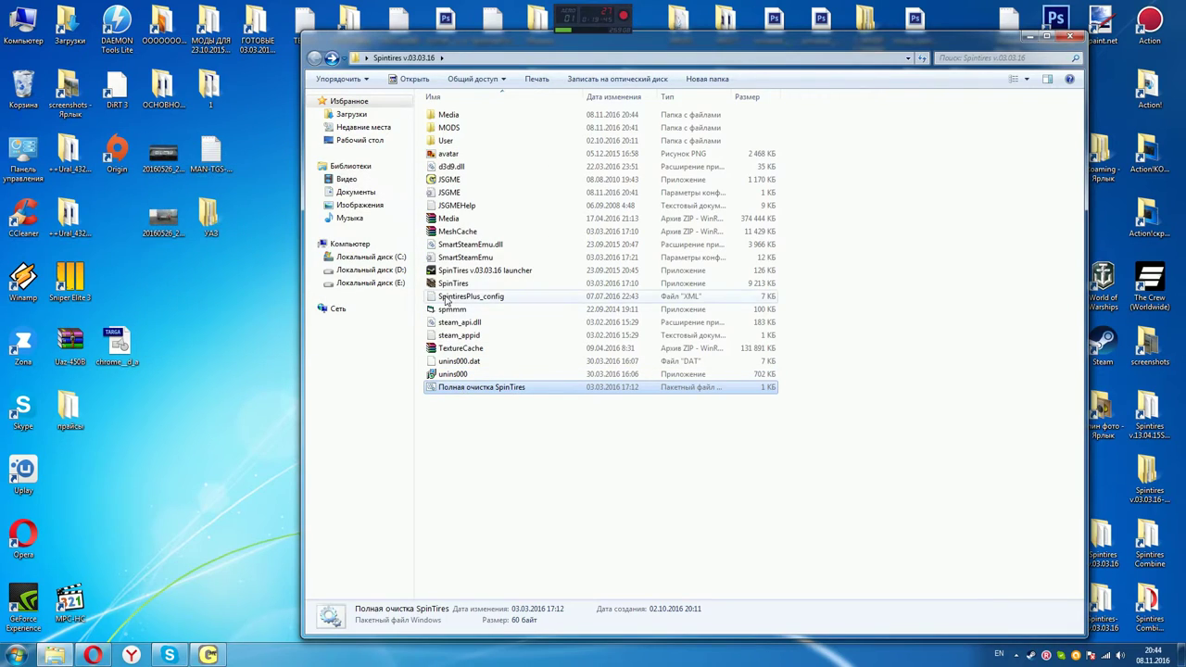
# Start the game from the SpinTires application and look through the truck selection for the first startup slot
pyautogui.doubleClick(453, 283)
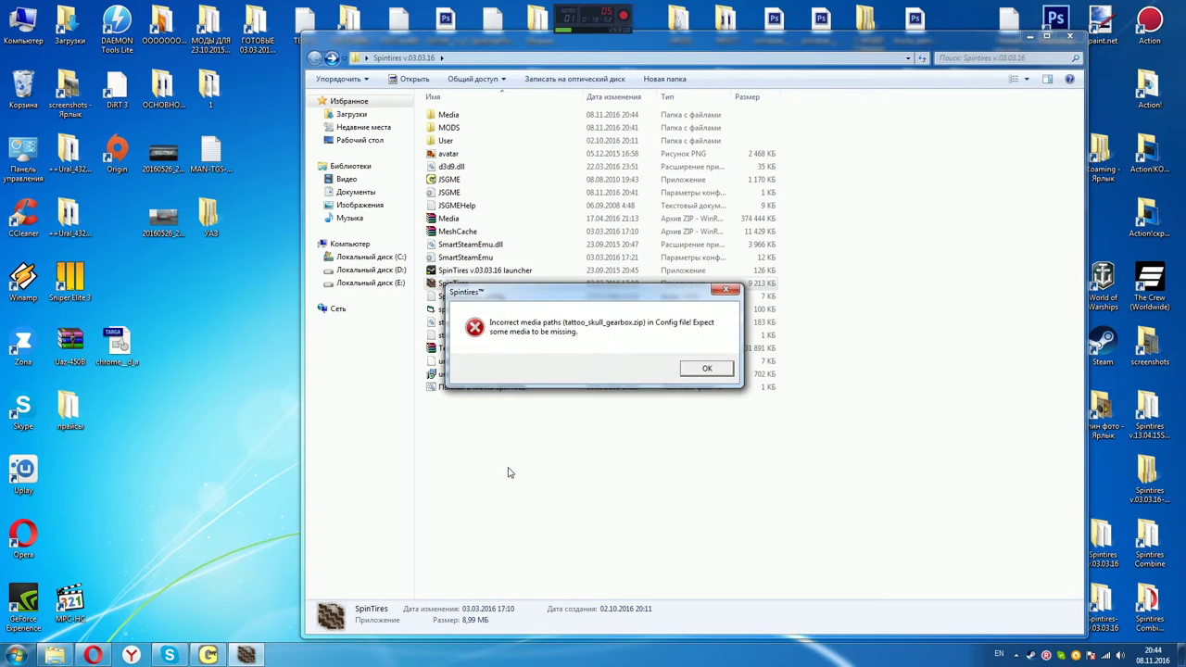
pyautogui.click(704, 370)
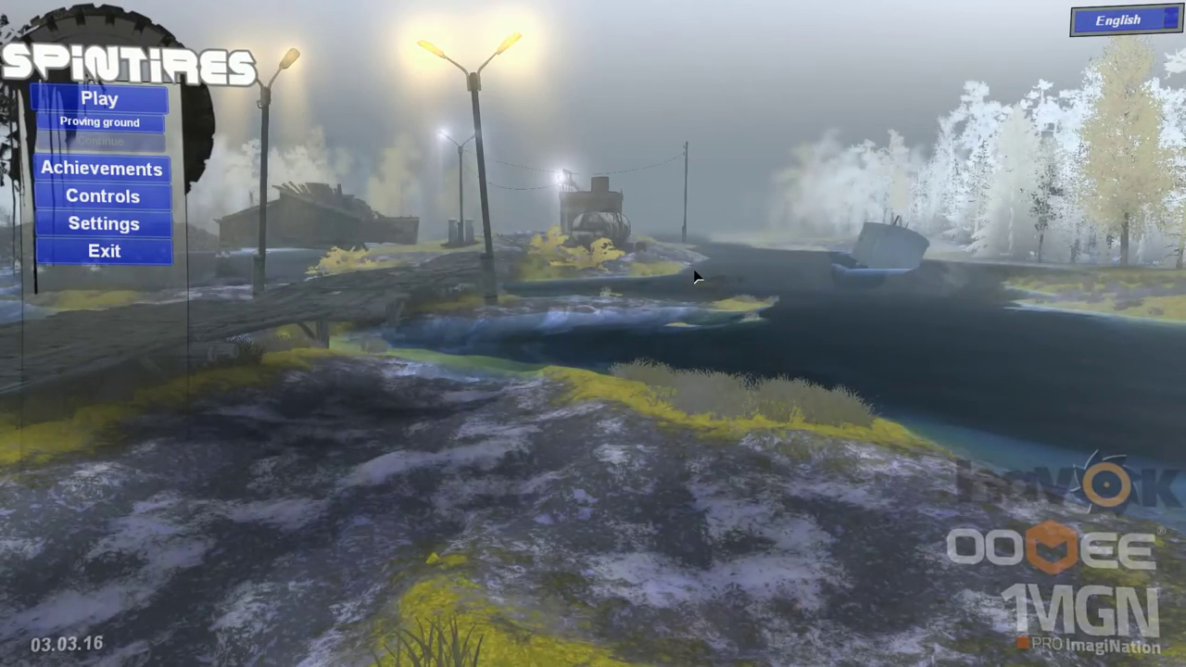
pyautogui.click(1118, 25)
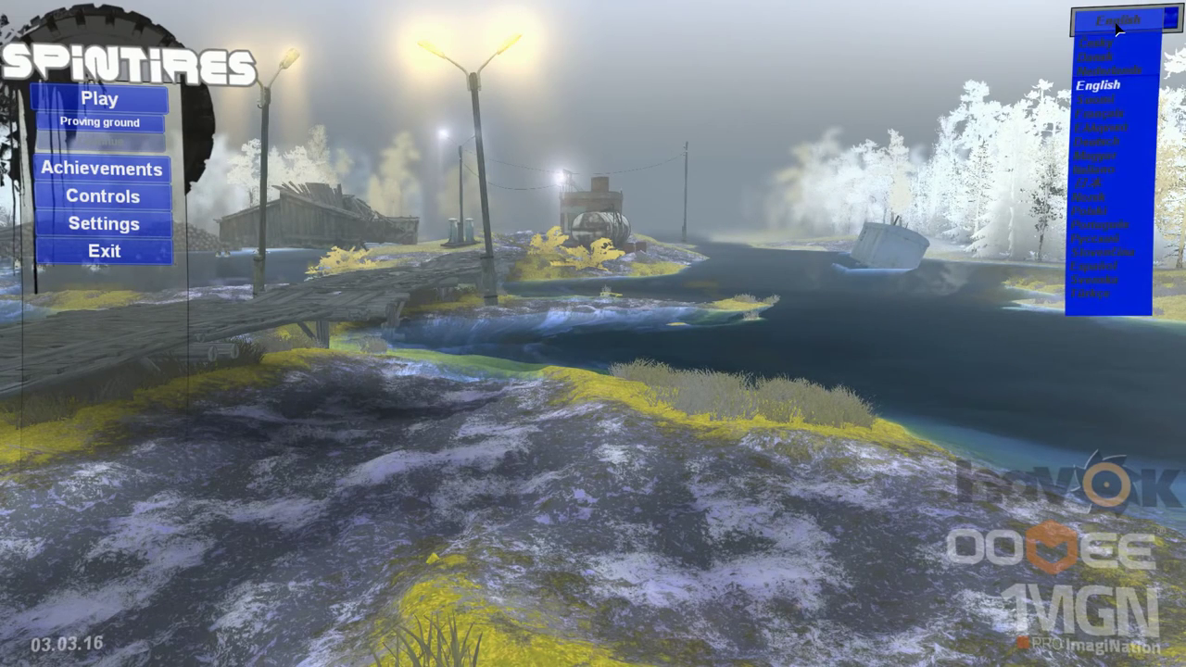
pyautogui.click(102, 98)
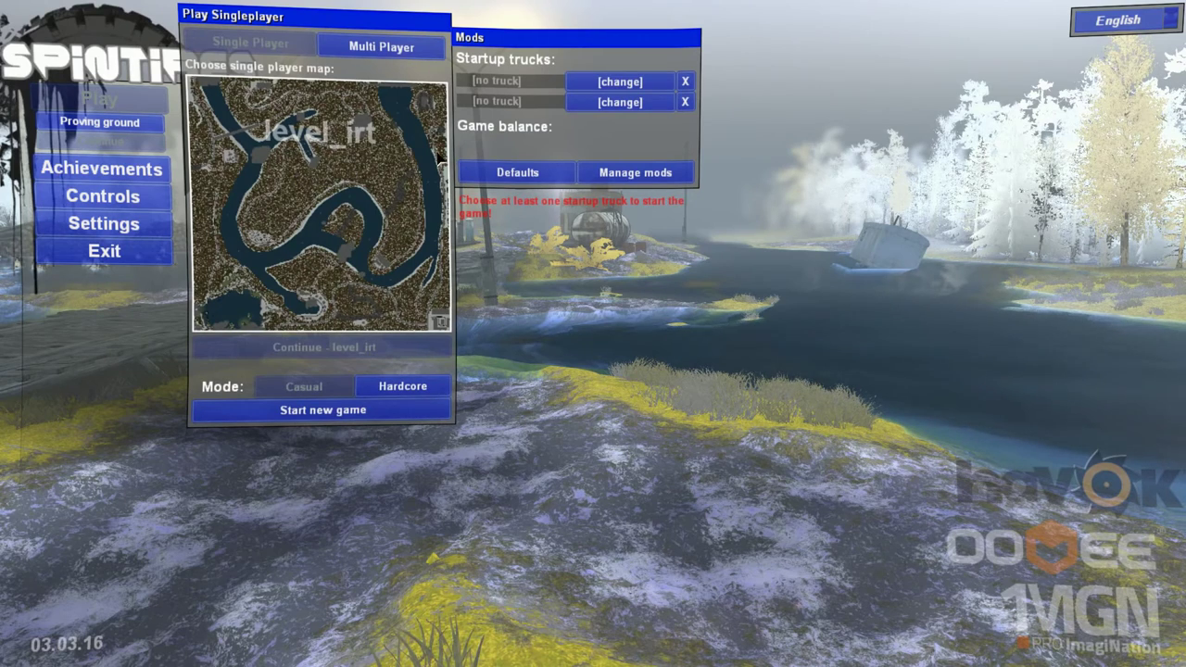
pyautogui.click(603, 83)
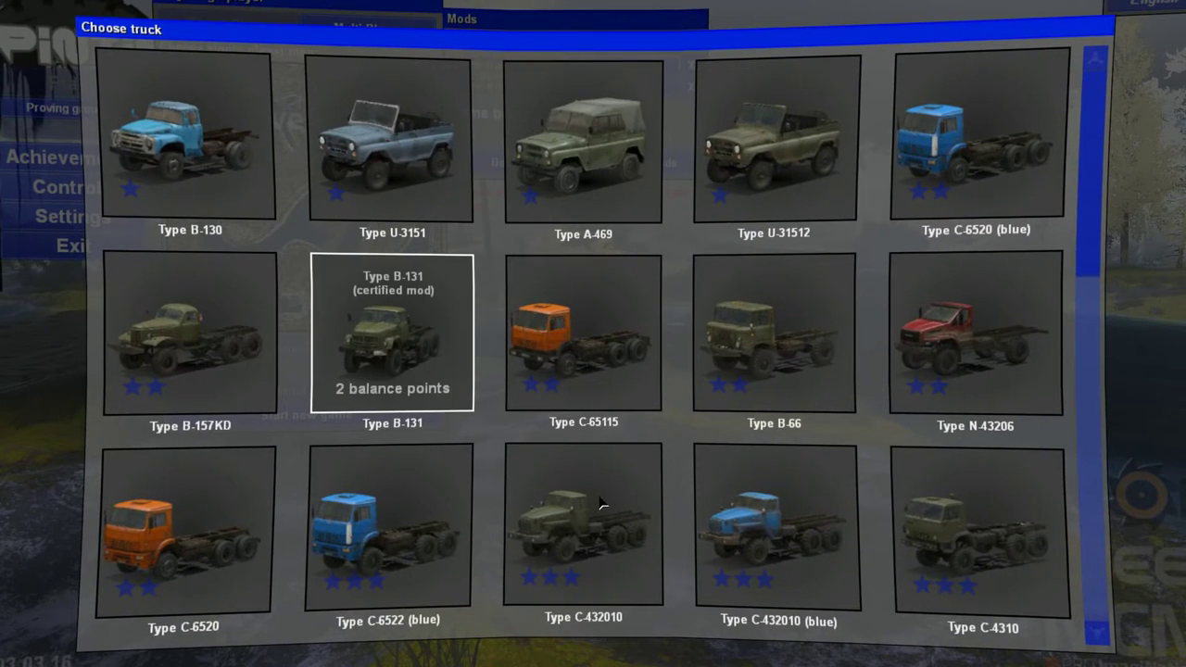
pyautogui.scroll(-4, 600, 502)
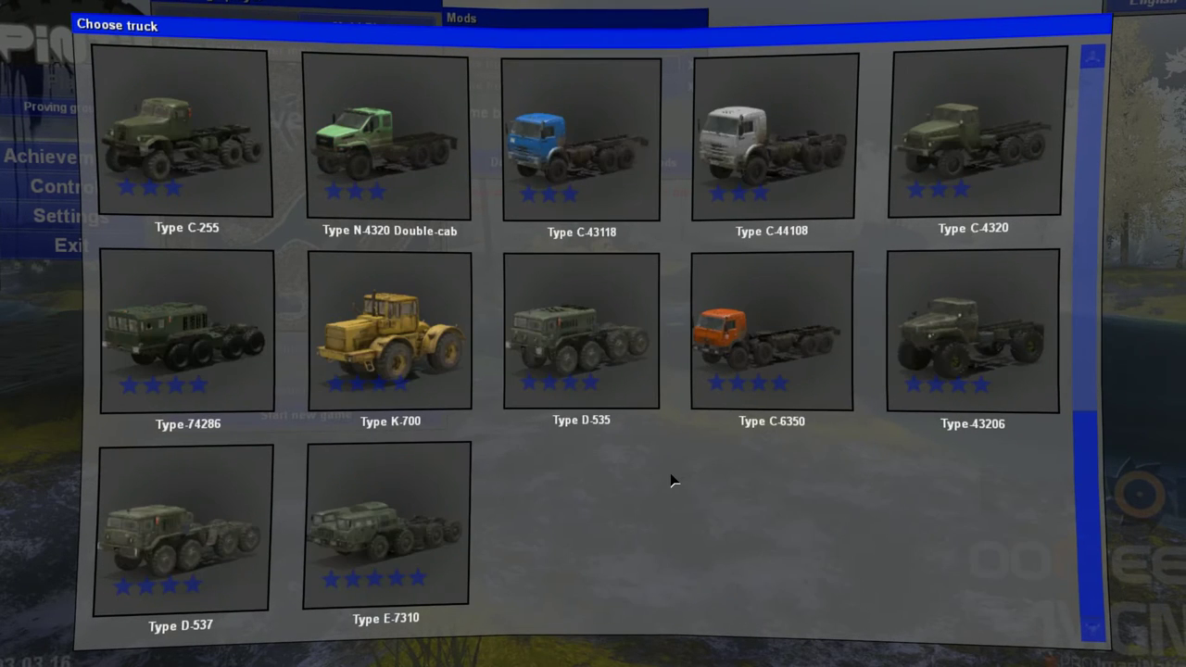
pyautogui.scroll(5, 671, 479)
pyautogui.click(639, 329)
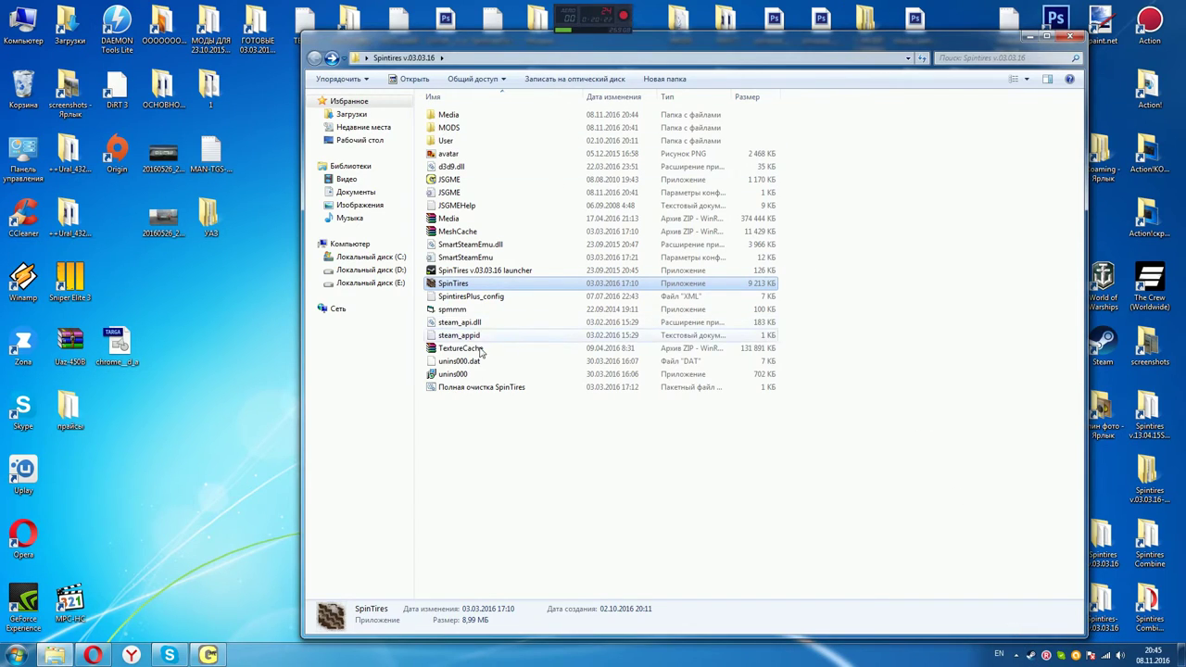
# Try to start the game with SpinTires v.03.03.16 launcher, running Полная очистка SpinTires between attempts, and dismiss the error dialogs
pyautogui.click(454, 271)
pyautogui.doubleClick(454, 270)
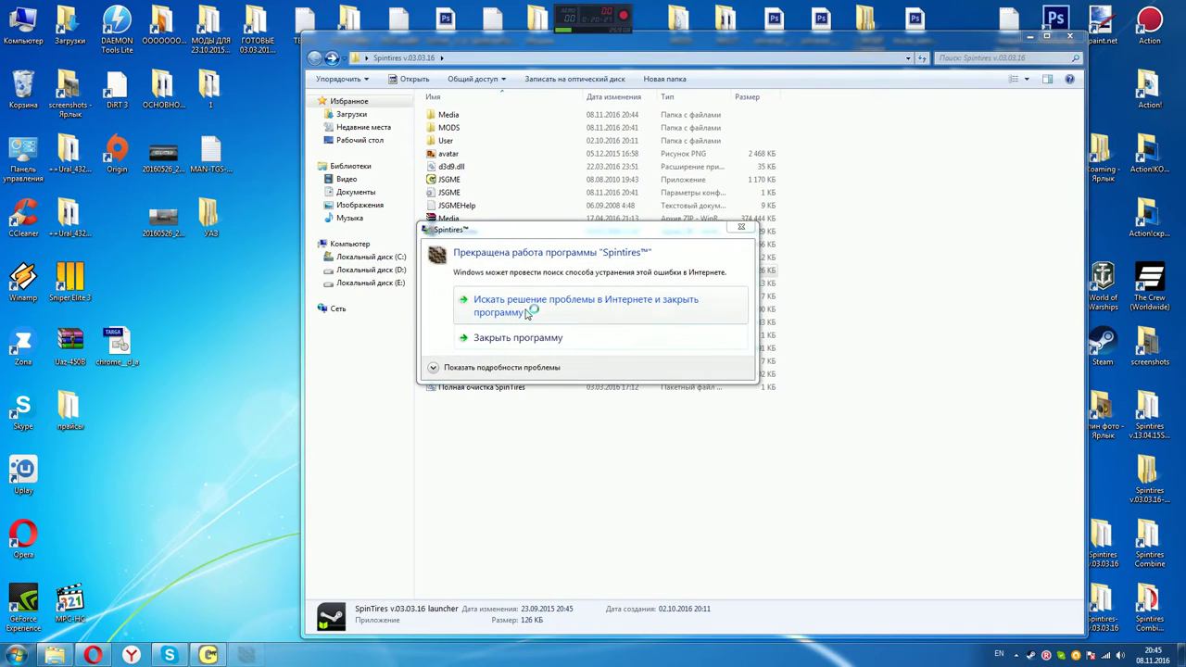
pyautogui.click(520, 339)
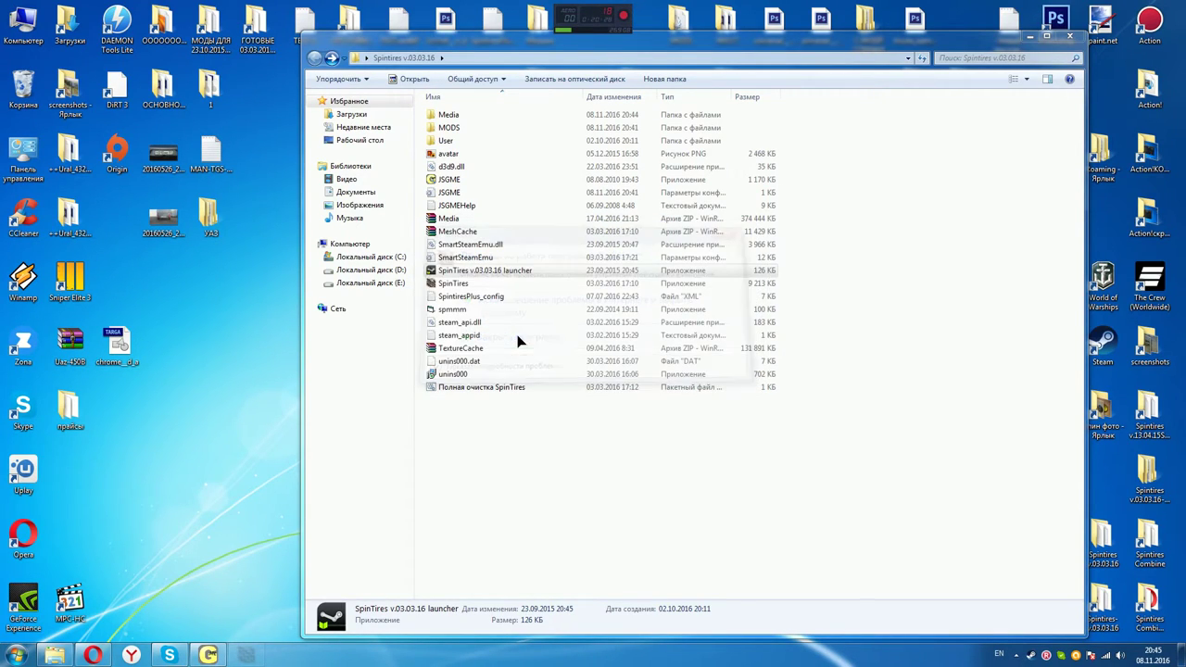
pyautogui.click(461, 388)
pyautogui.doubleClick(477, 270)
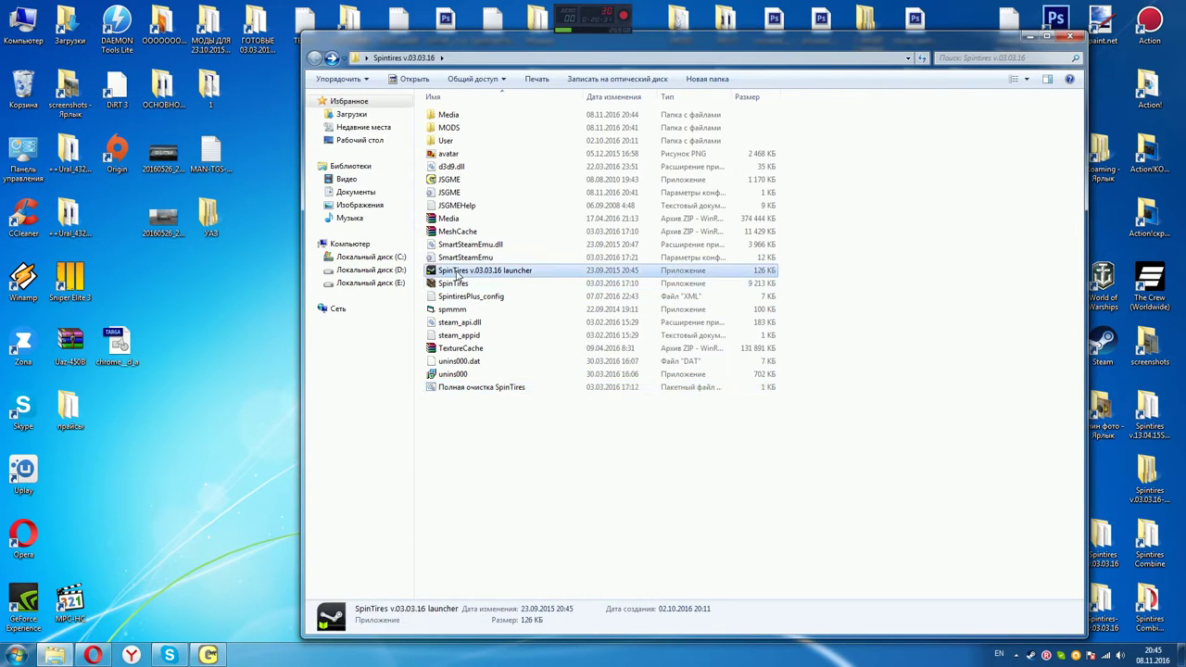
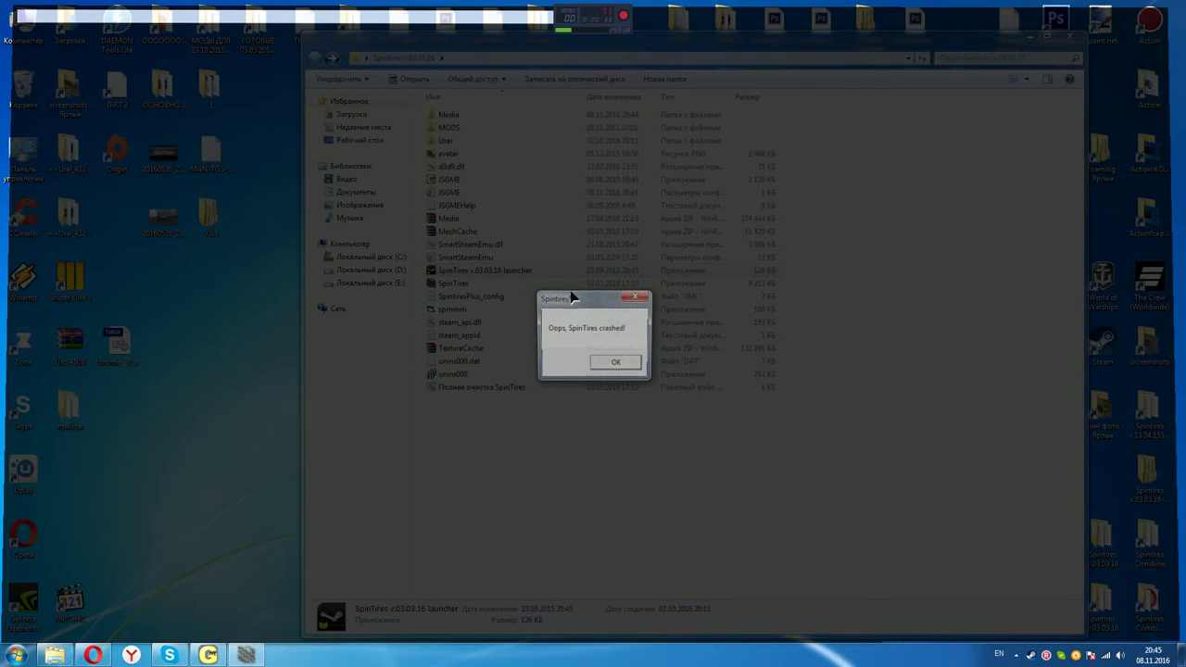
pyautogui.press('super')
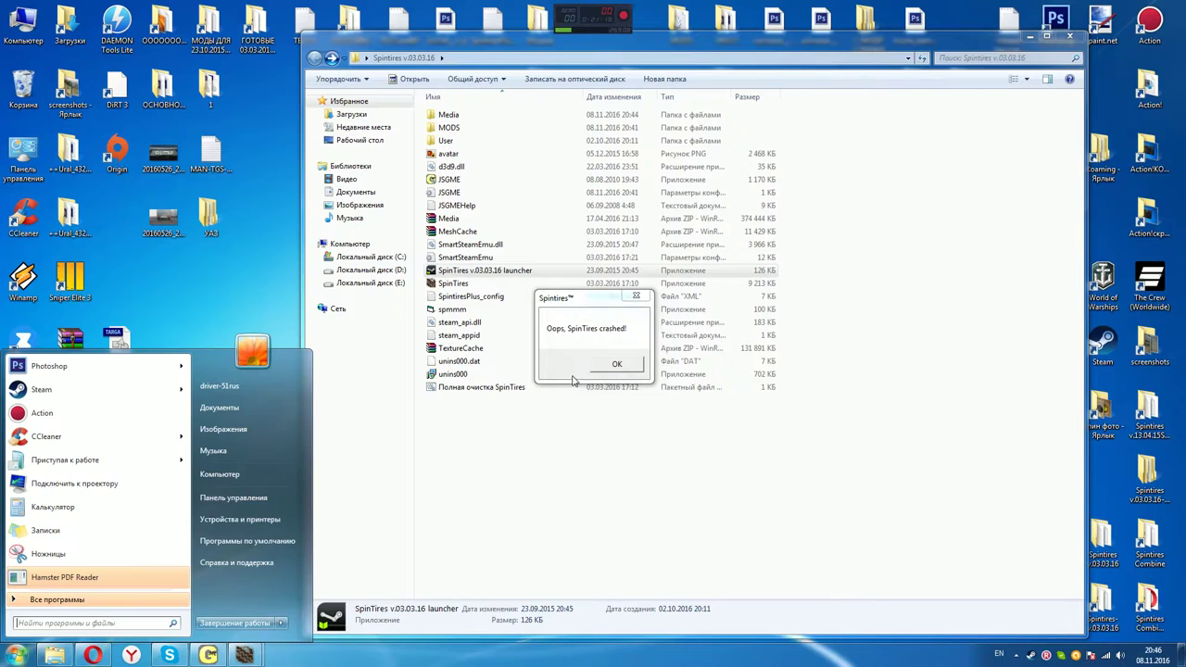
pyautogui.click(616, 361)
# Run Полная очистка SpinTires, start the game with SpinTires v.03.03.16 launcher, and set its language to Русский
pyautogui.click(477, 387)
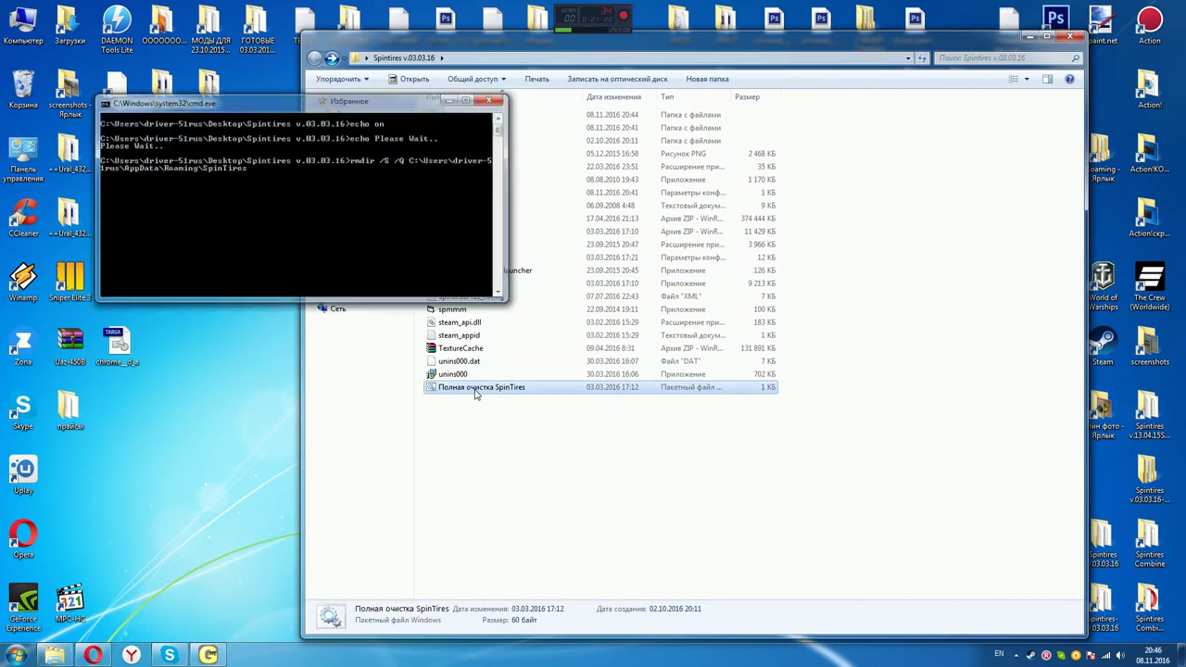
pyautogui.doubleClick(447, 269)
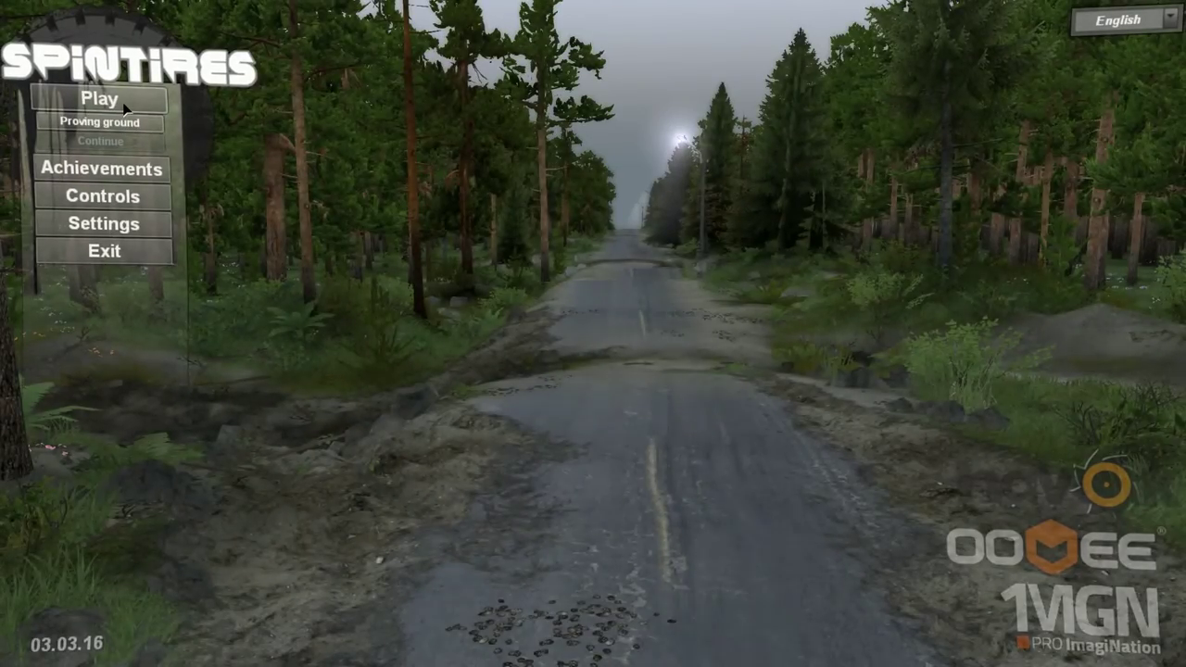
pyautogui.click(1117, 20)
pyautogui.click(1101, 238)
# Open the single-player game setup and choose the level_map_1 map
pyautogui.click(93, 100)
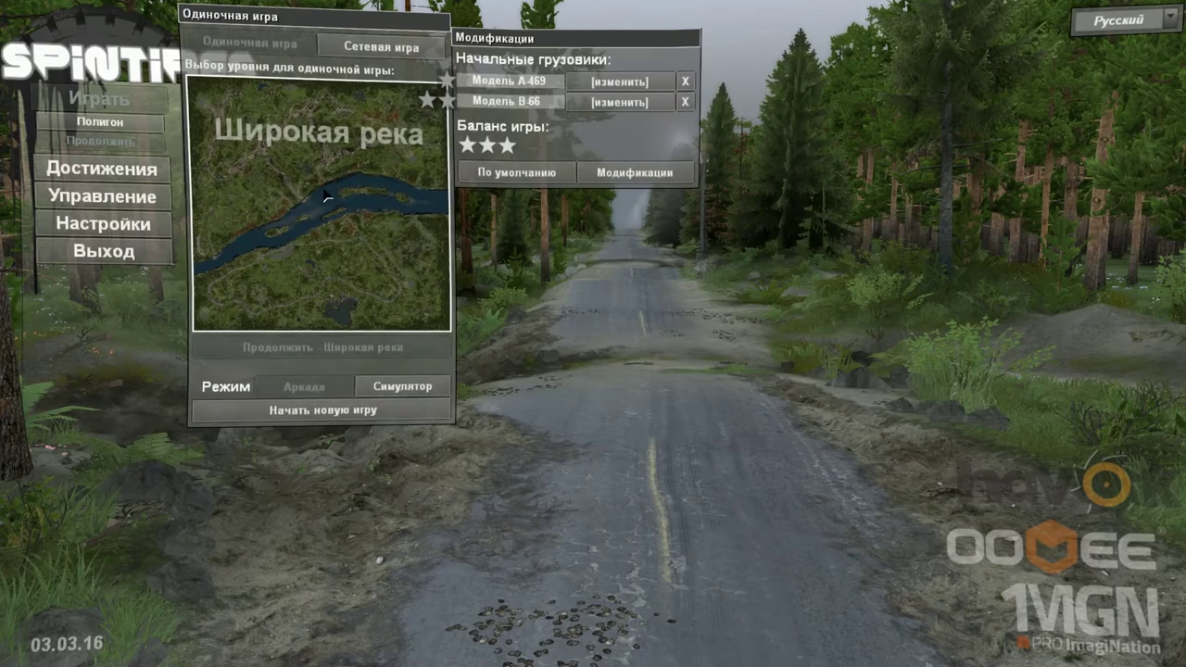
pyautogui.click(217, 141)
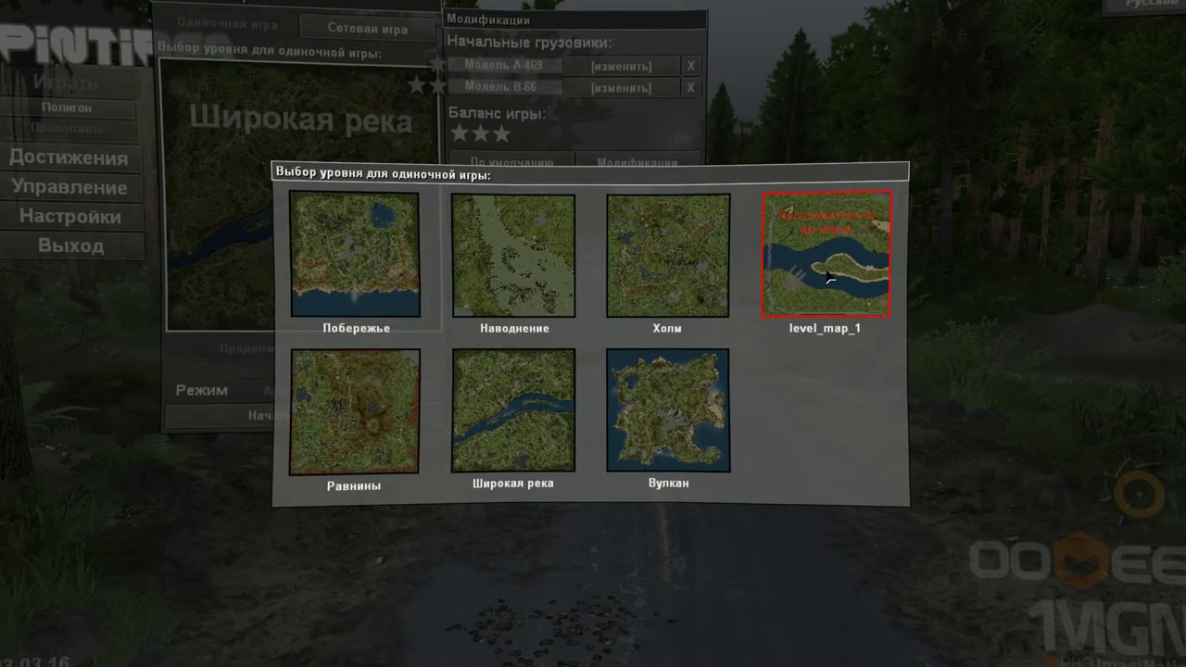
pyautogui.click(829, 276)
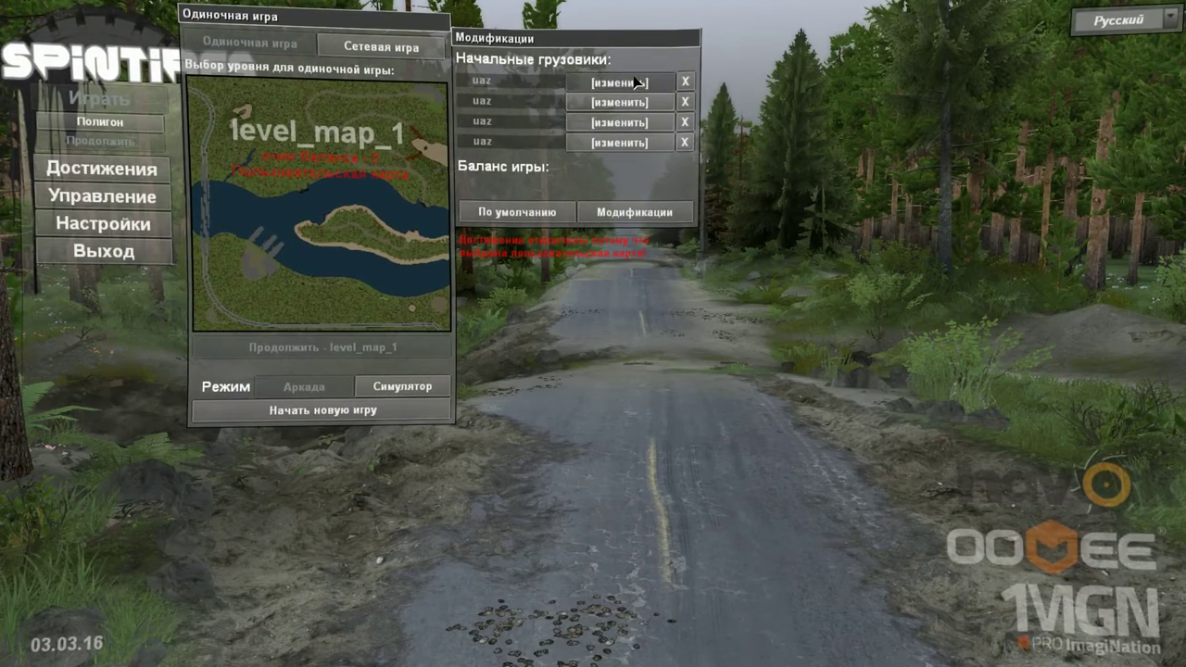
# Assign Mercedes-Benz-G-65 to the first starting truck slot and the green jj3h4dc truck to the second
pyautogui.click(635, 82)
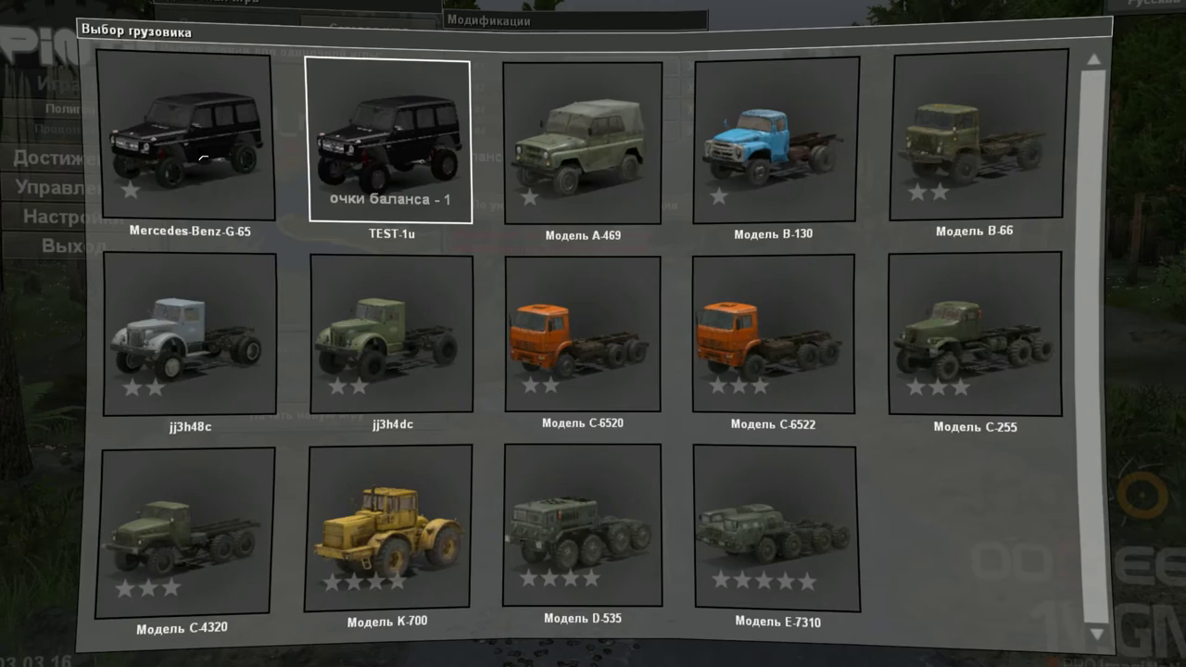
pyautogui.click(202, 160)
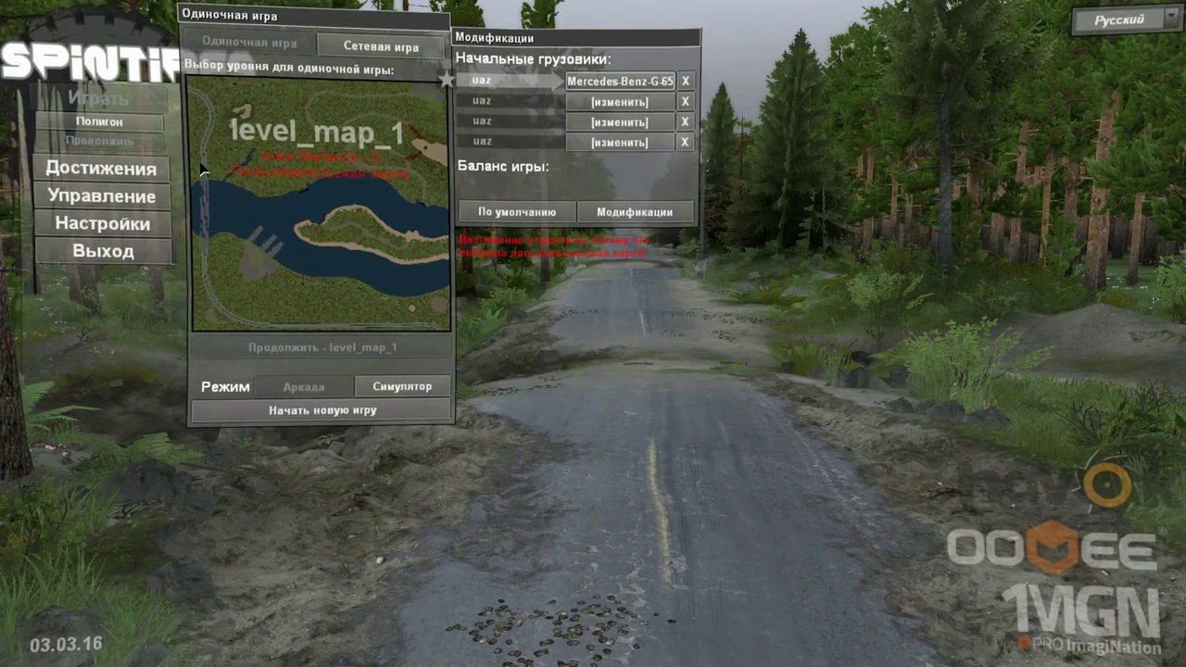
pyautogui.click(616, 94)
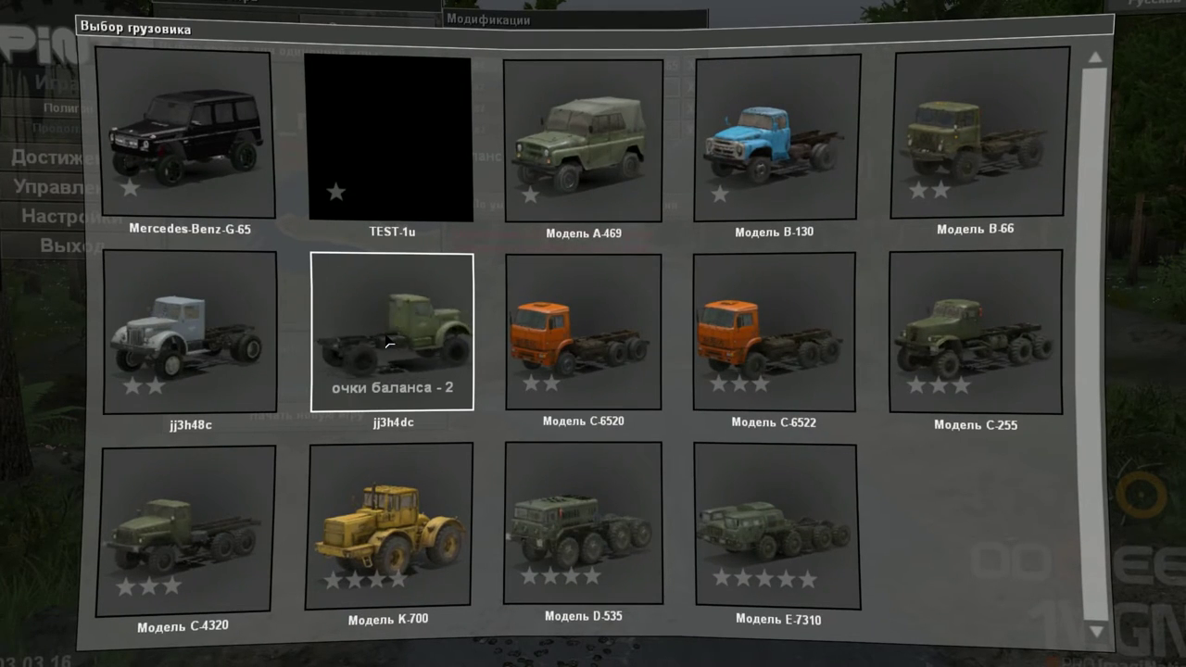
pyautogui.click(389, 346)
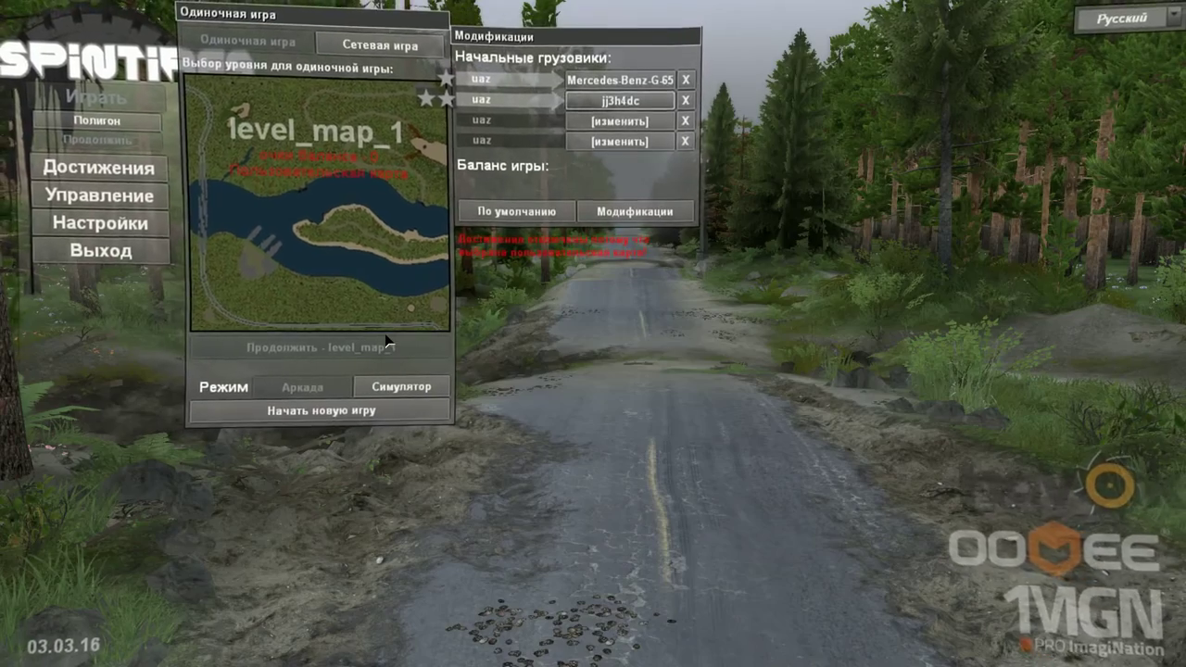
# Assign the jj3h48c truck to the third starting slot and start the single-player game
pyautogui.click(588, 120)
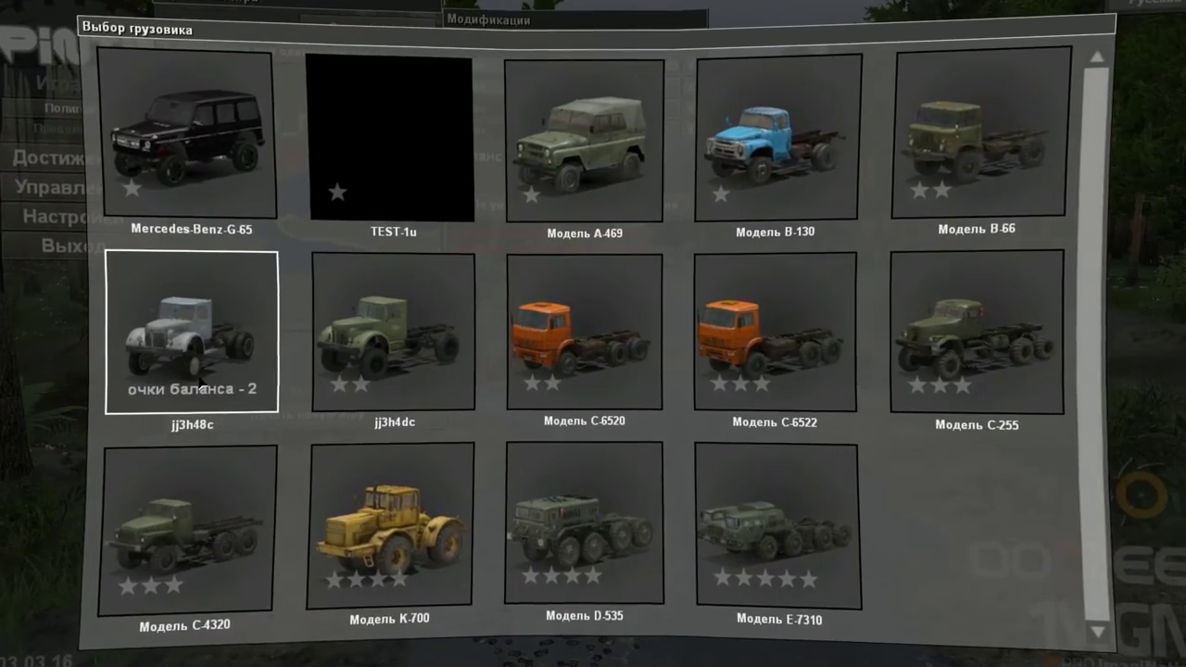
pyautogui.click(191, 333)
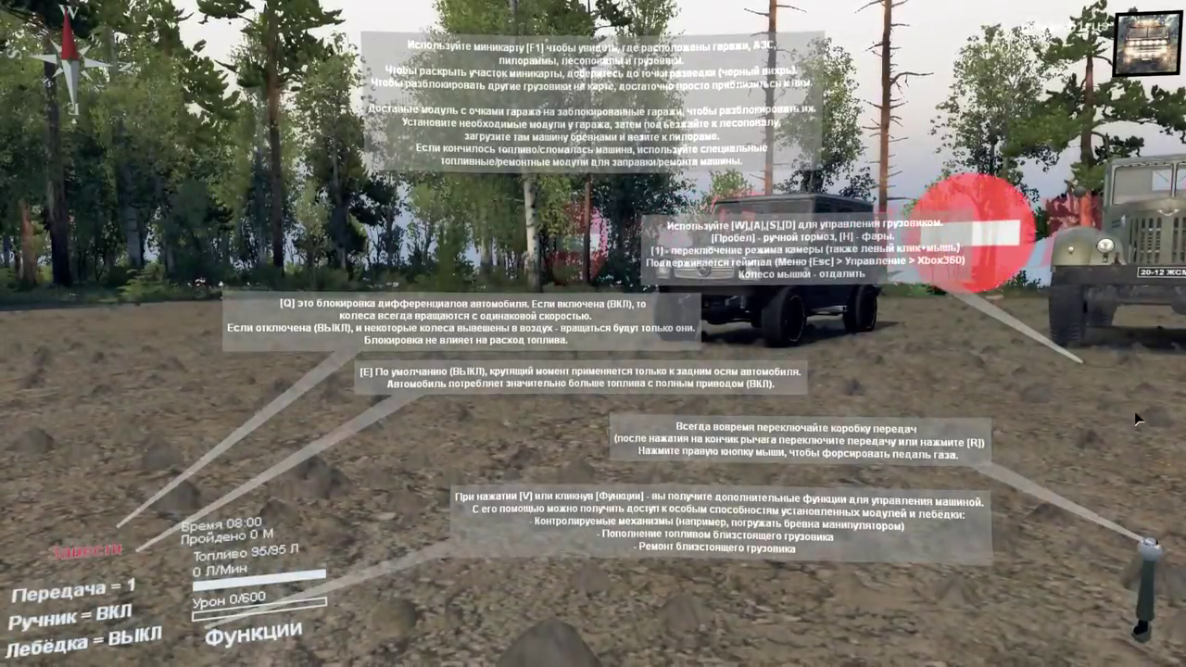
pyautogui.click(1138, 419)
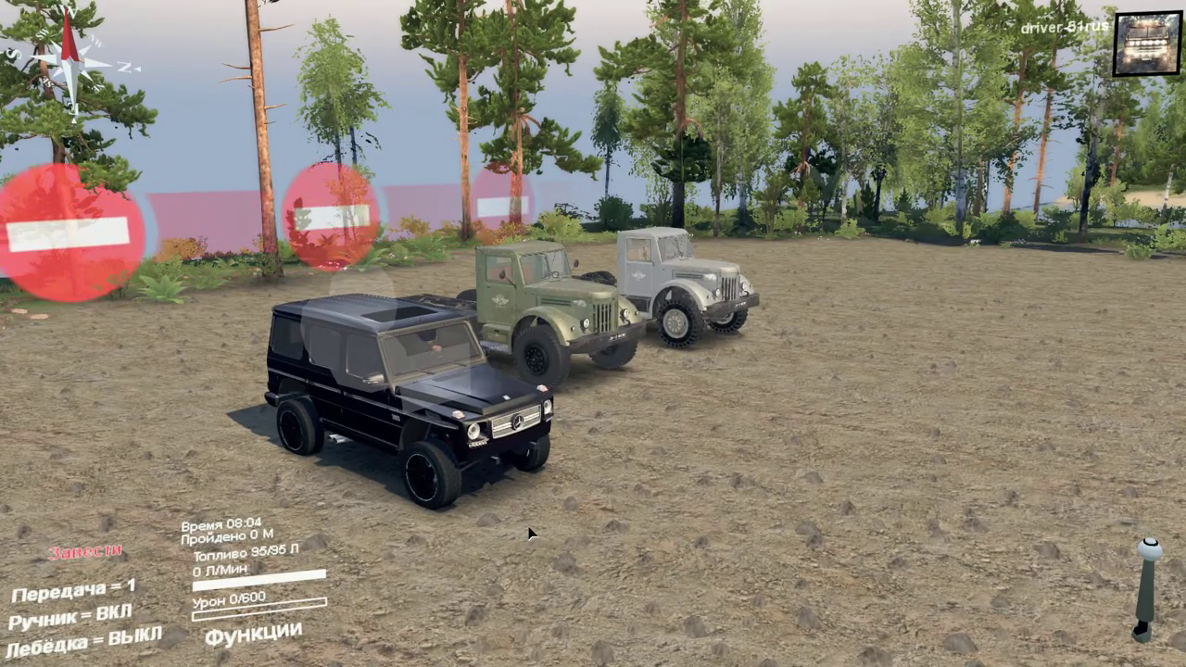
# Start the Mercedes-Benz-G-65's engine and switch over to the green jj3h4dc truck
pyautogui.click(113, 554)
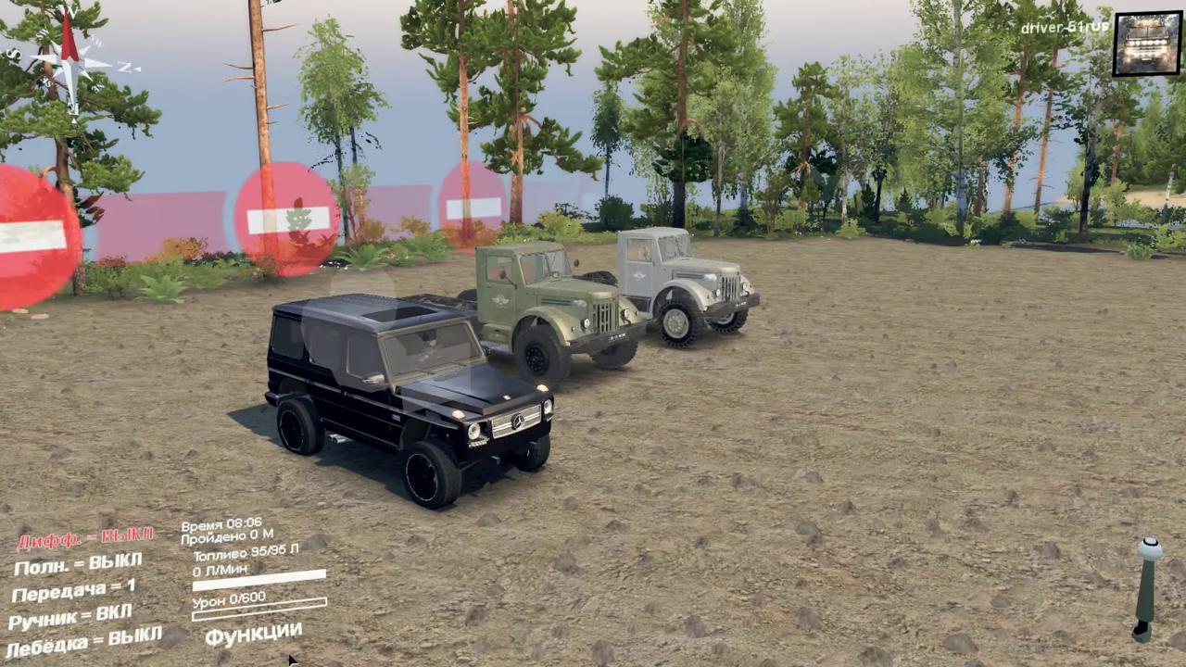
pyautogui.click(111, 484)
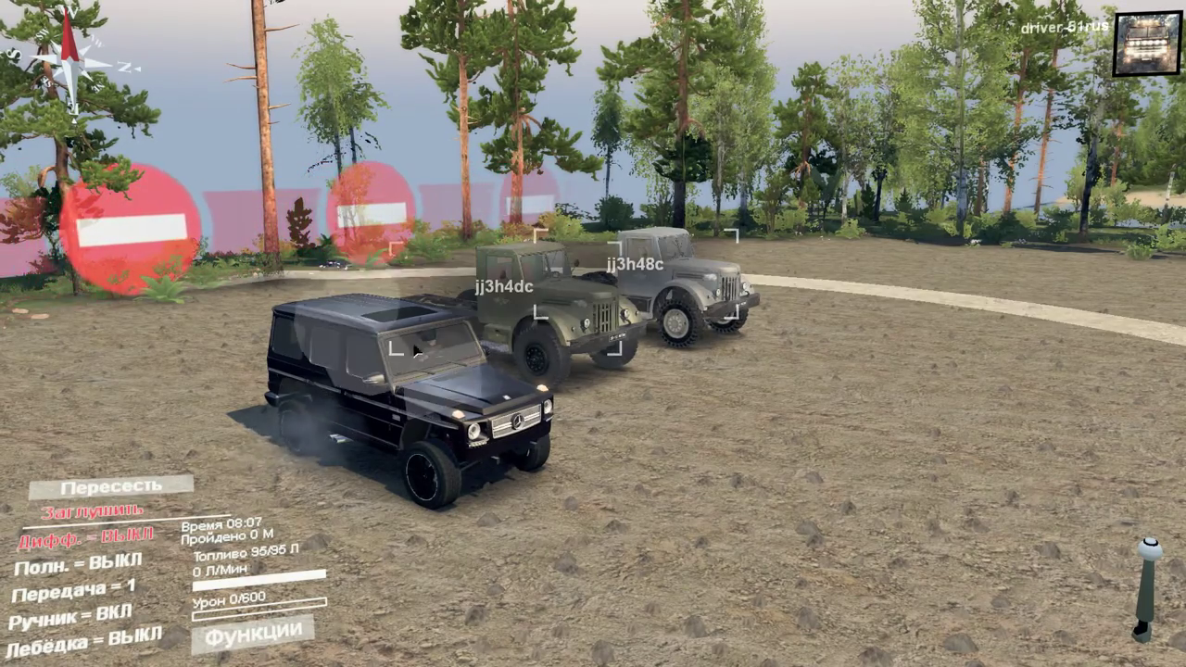
pyautogui.click(677, 288)
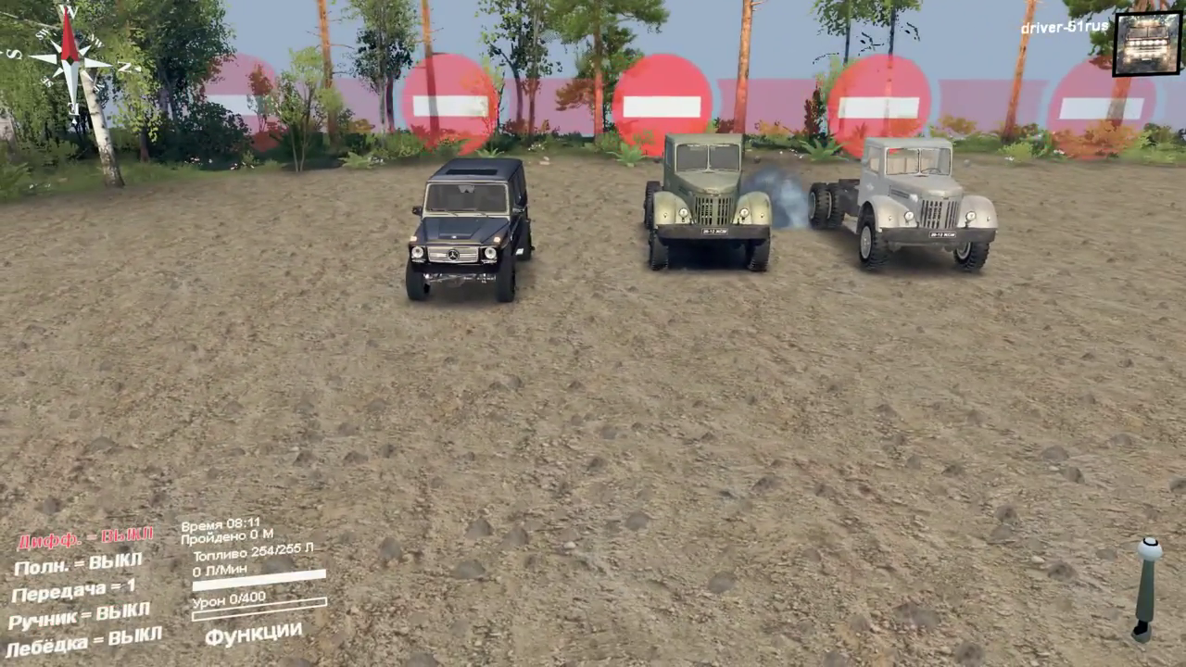
# Drive the jj3h4dc truck along the muddy forest track, shifting between gears 1, 2 and 3
pyautogui.press('w')
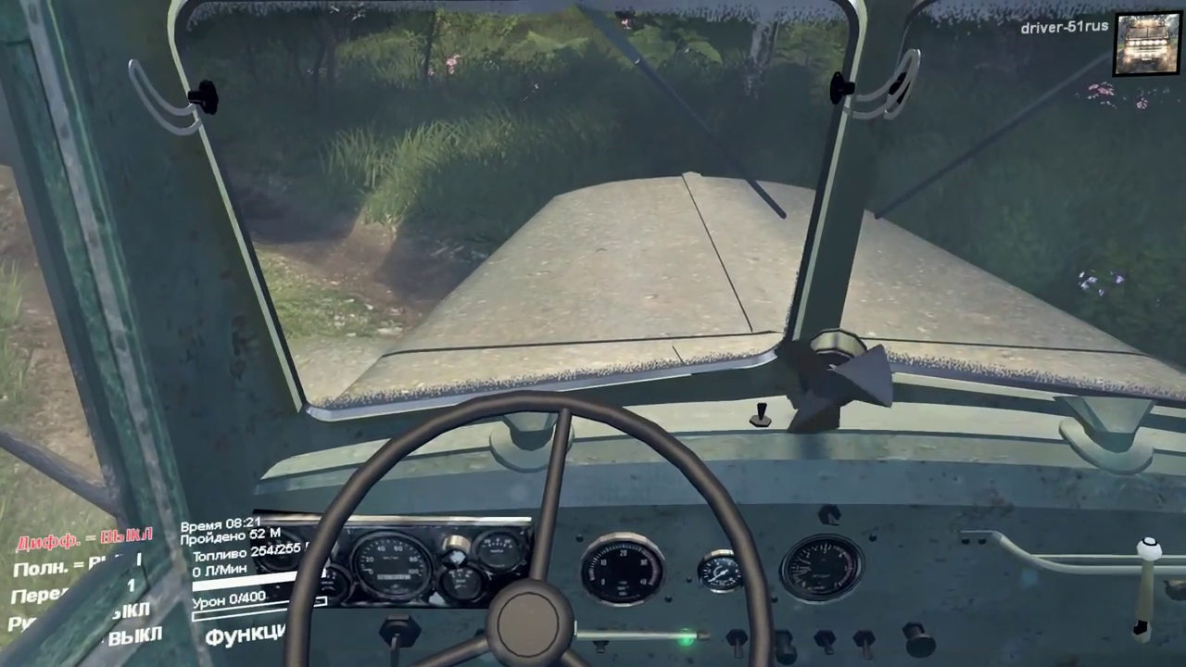
pyautogui.scroll(-2, 593, 333)
pyautogui.press('w')
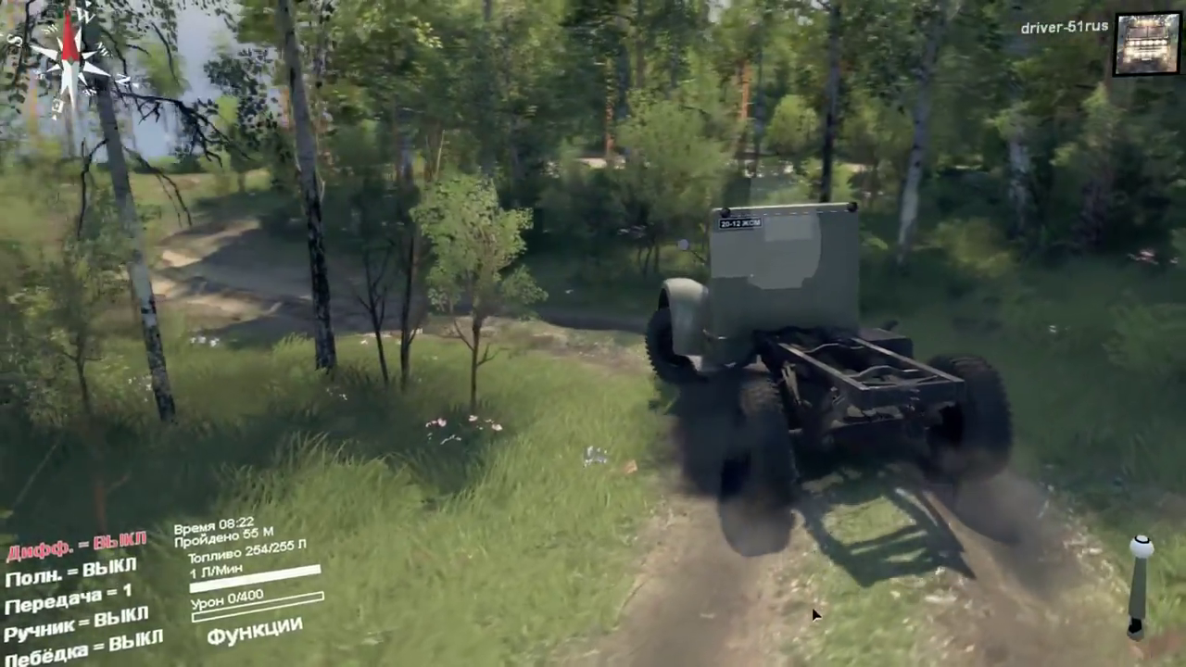
pyautogui.hotkey('shift', 'w')
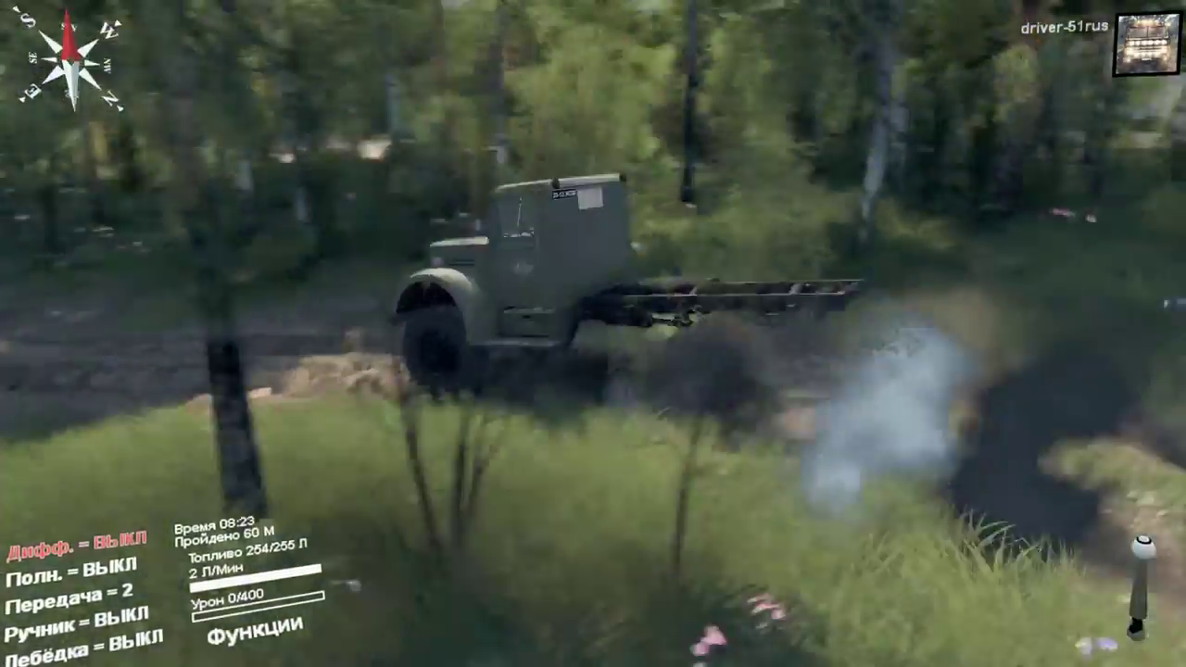
pyautogui.hotkey('shift', 'w')
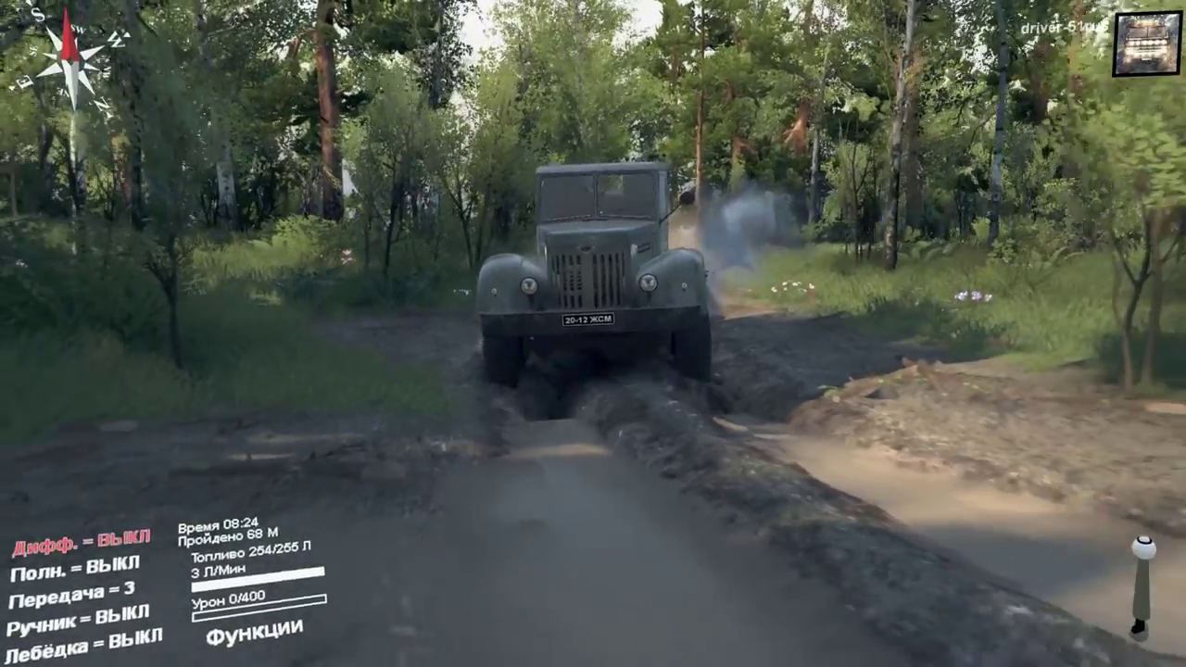
pyautogui.press('l')
pyautogui.hotkey('shift', 's')
pyautogui.press('w')
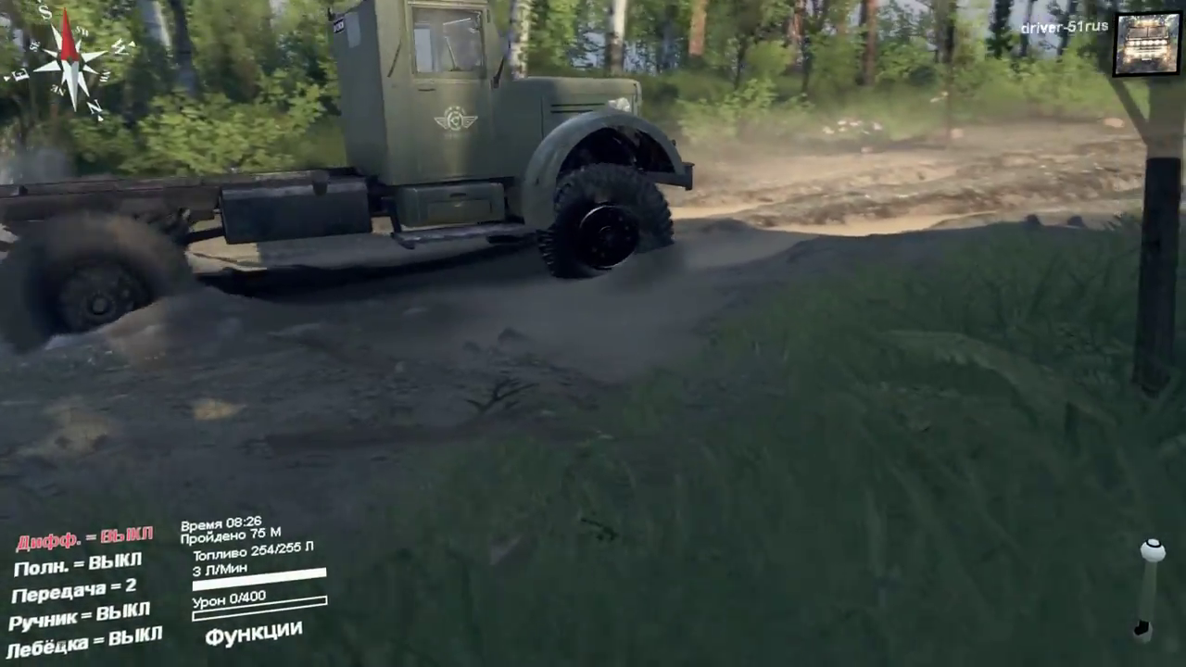
# Engage the jj3h4dc truck's differential lock and all-wheel drive and drive it through the deep ruts
pyautogui.press('q')
pyautogui.press('e')
pyautogui.press('w')
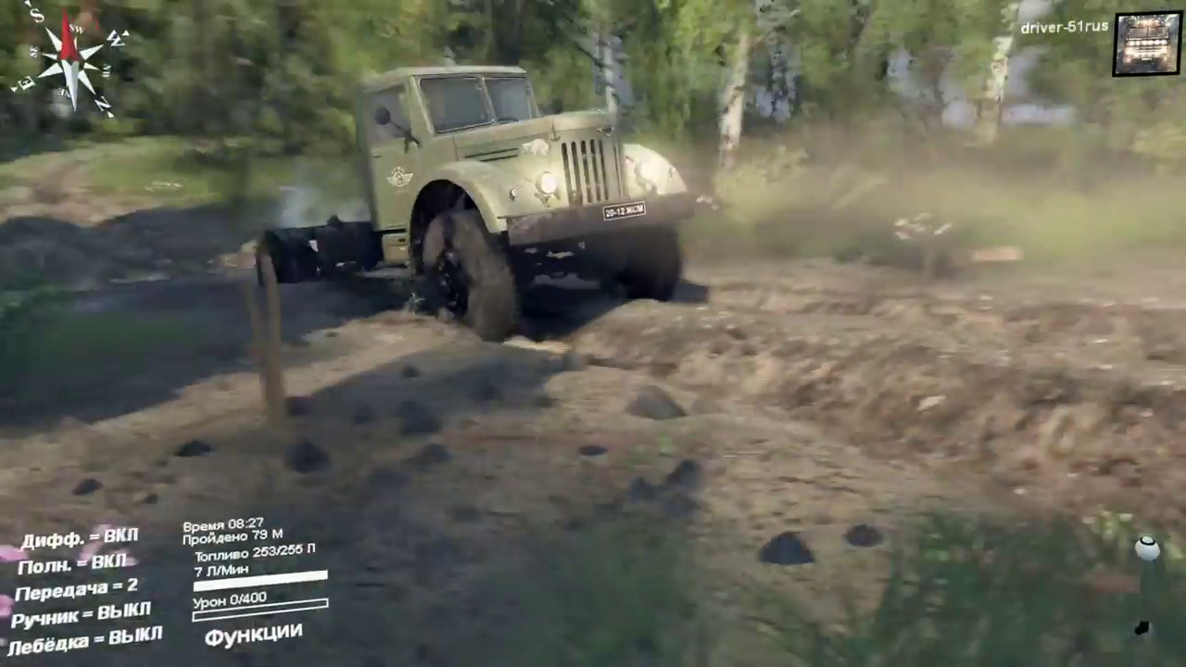
pyautogui.press('w')
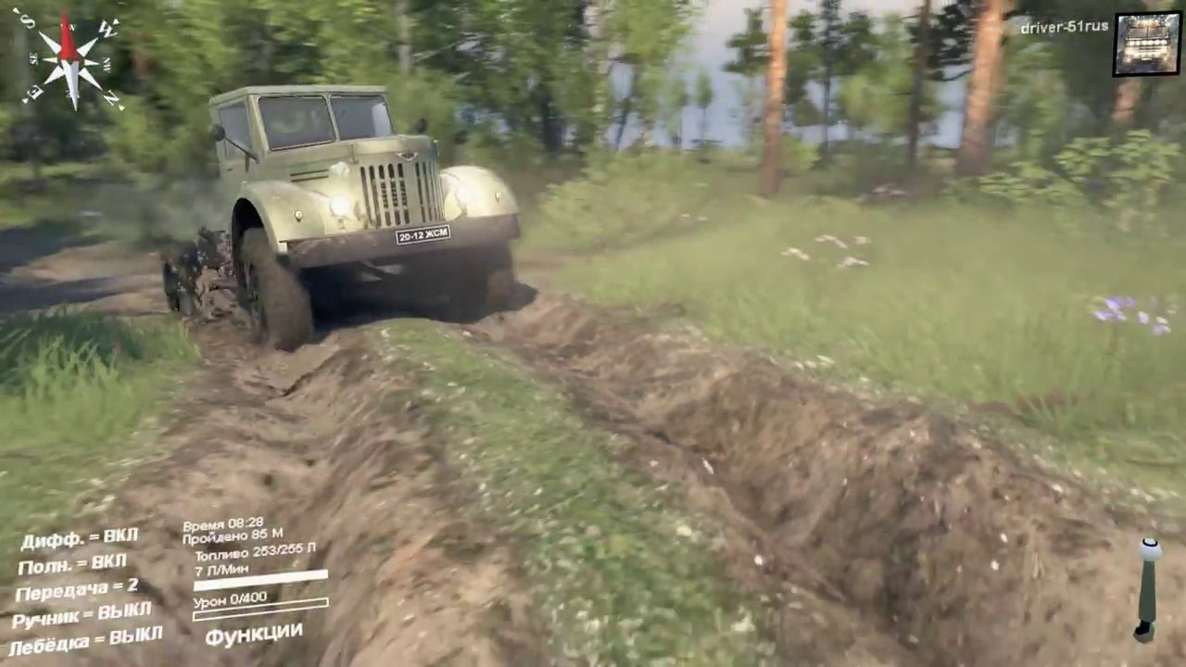
pyautogui.press('w')
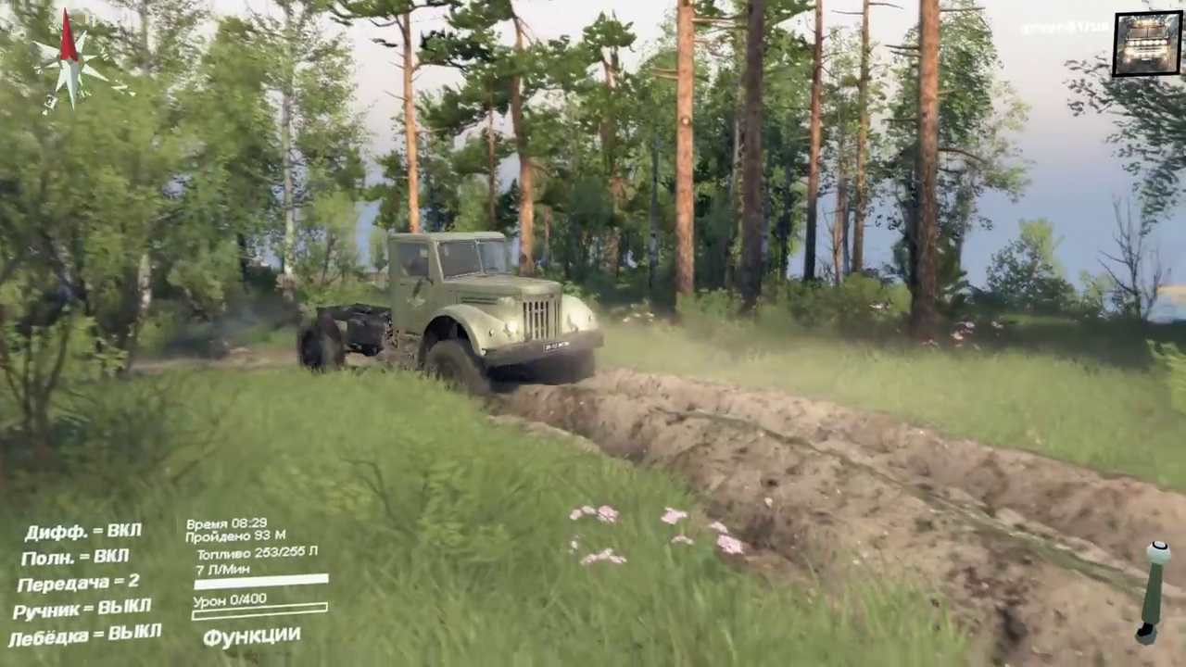
pyautogui.press('w')
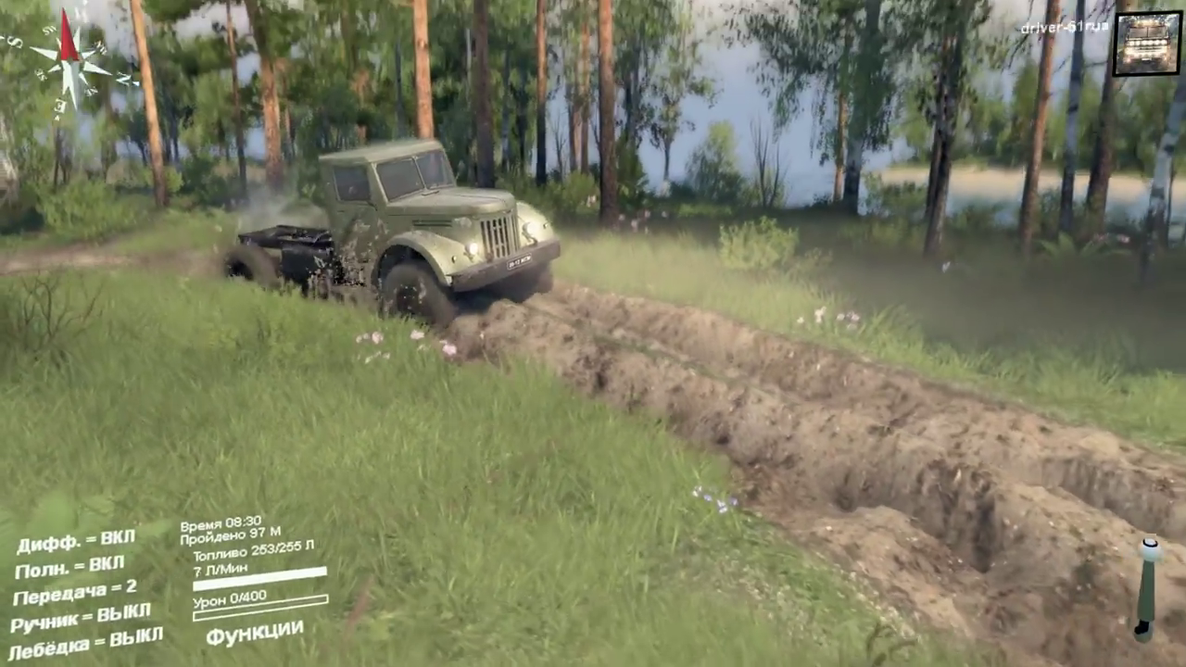
pyautogui.press('w')
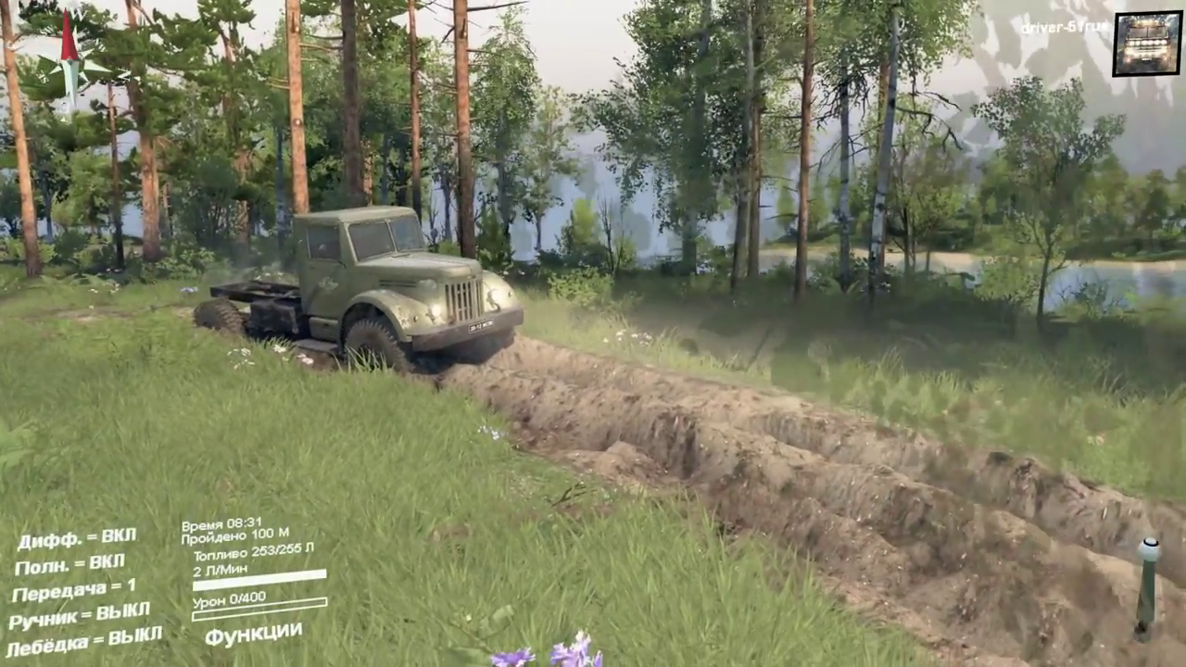
# Pause the game and quit Spintires to the Spintires v.03.03.16 folder
pyautogui.press('Escape')
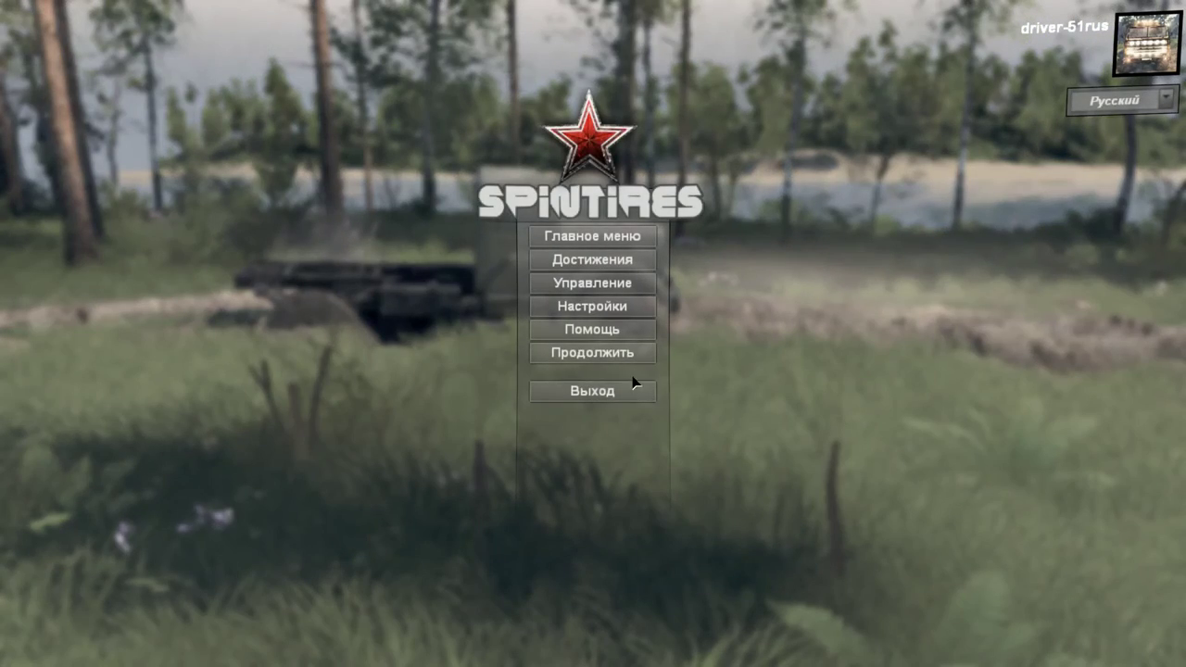
pyautogui.click(585, 397)
pyautogui.click(555, 350)
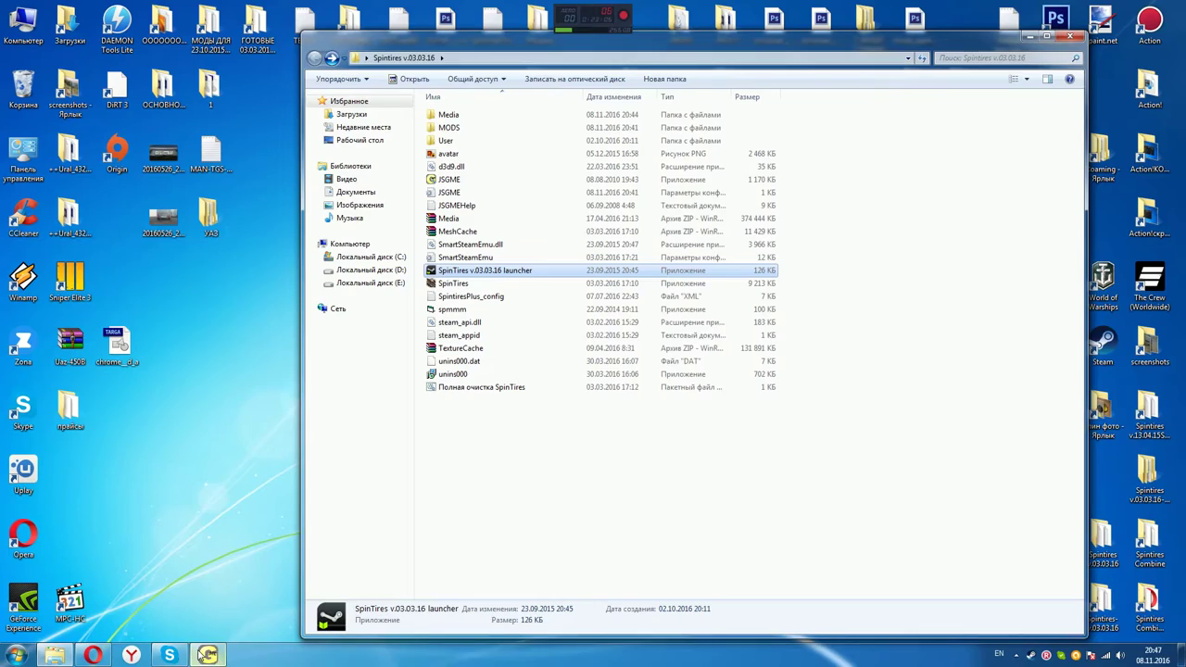
# Switch to JSGME, disable all activated mods at once, confirm, and close it
pyautogui.click(206, 655)
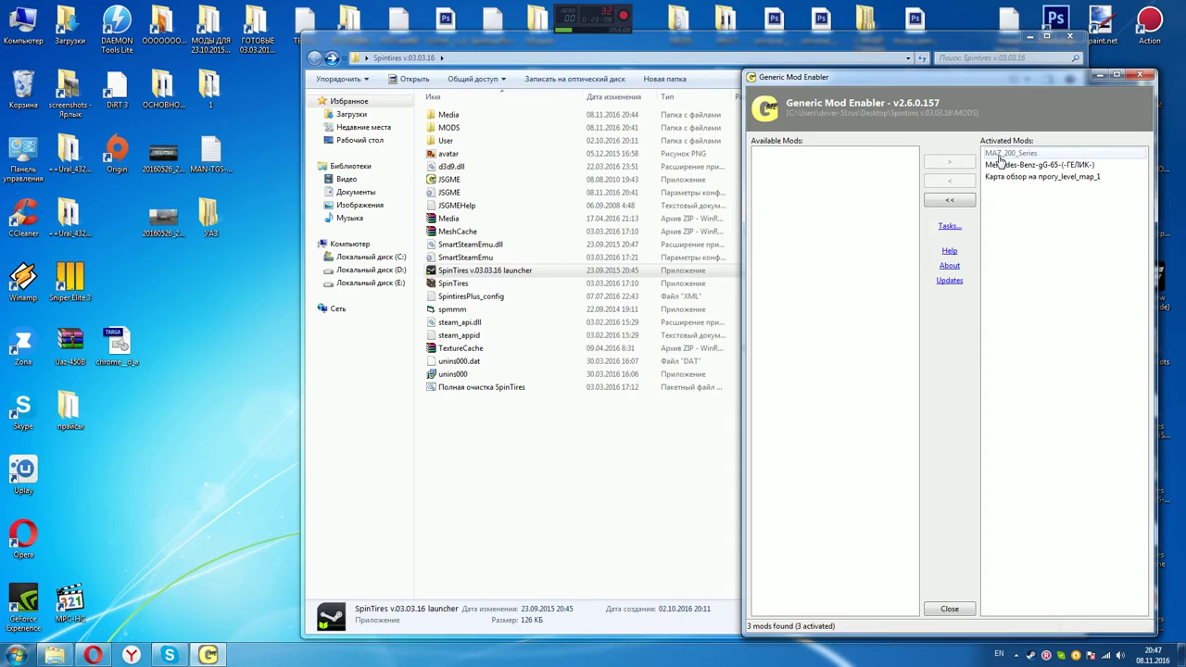
pyautogui.click(1038, 167)
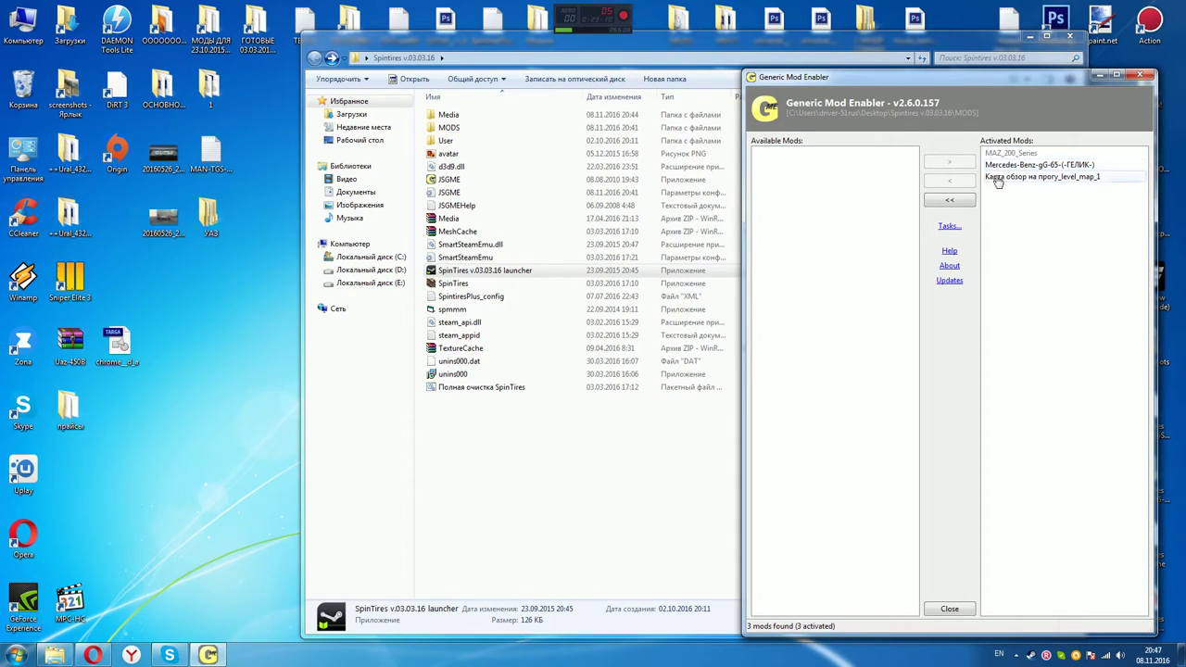
pyautogui.click(940, 202)
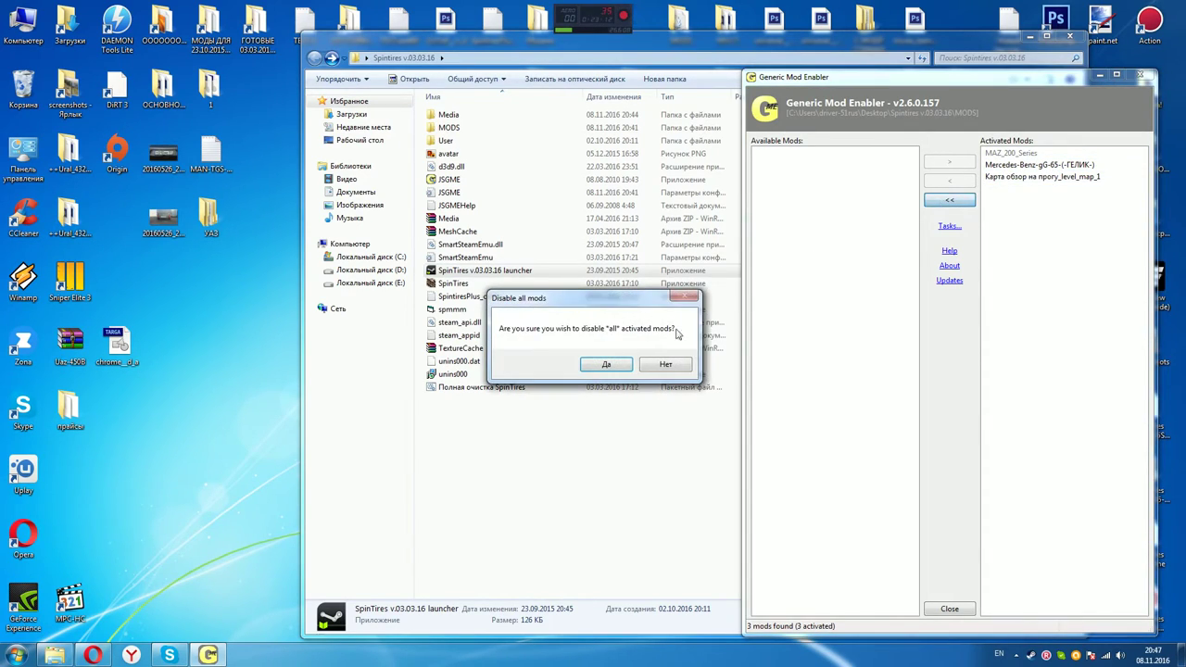
pyautogui.click(610, 365)
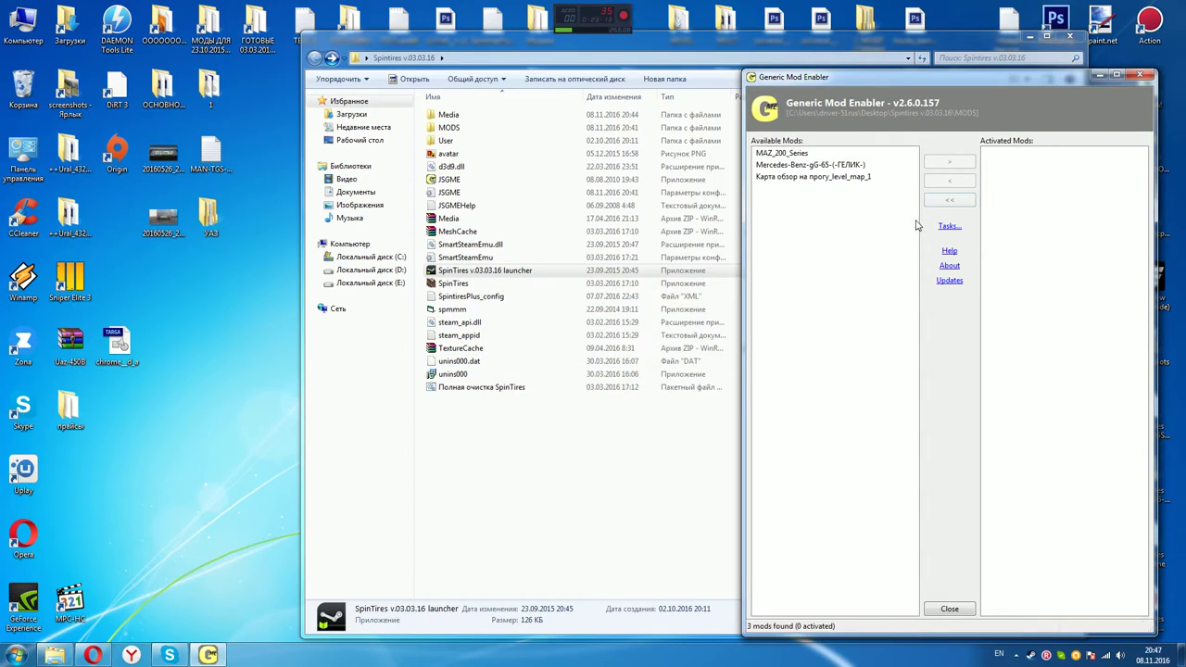
pyautogui.click(1143, 75)
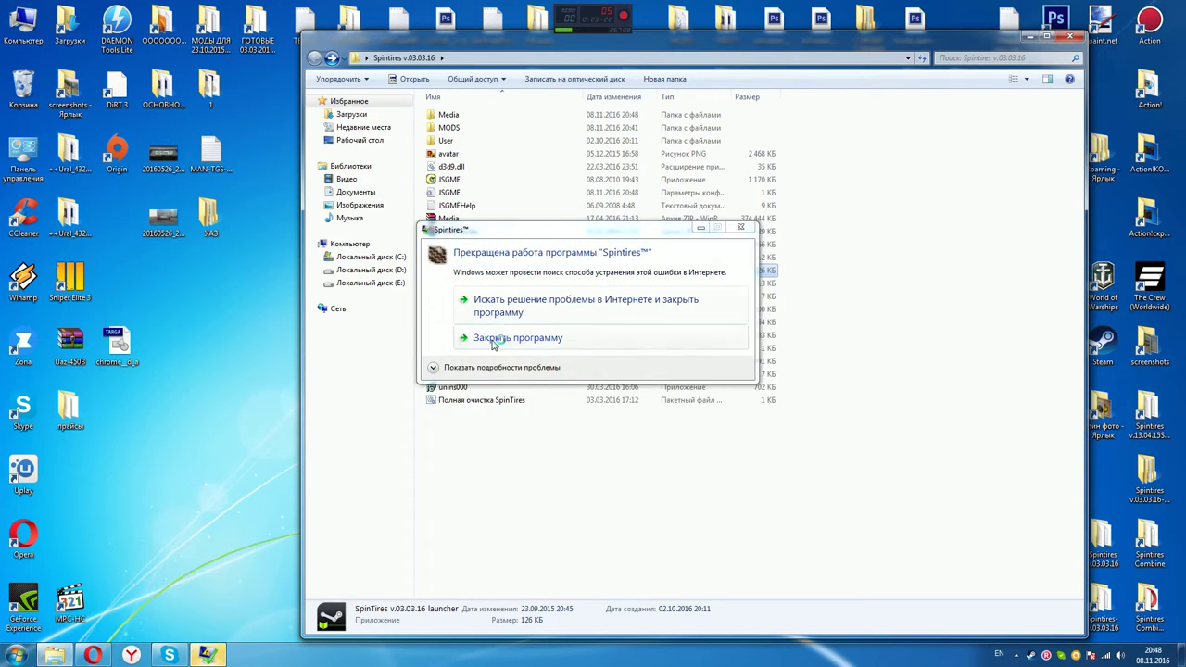
# Dismiss the Spintires crash dialog and move the dump file sse-20161108-204807.dmp to the recycle bin
pyautogui.click(491, 339)
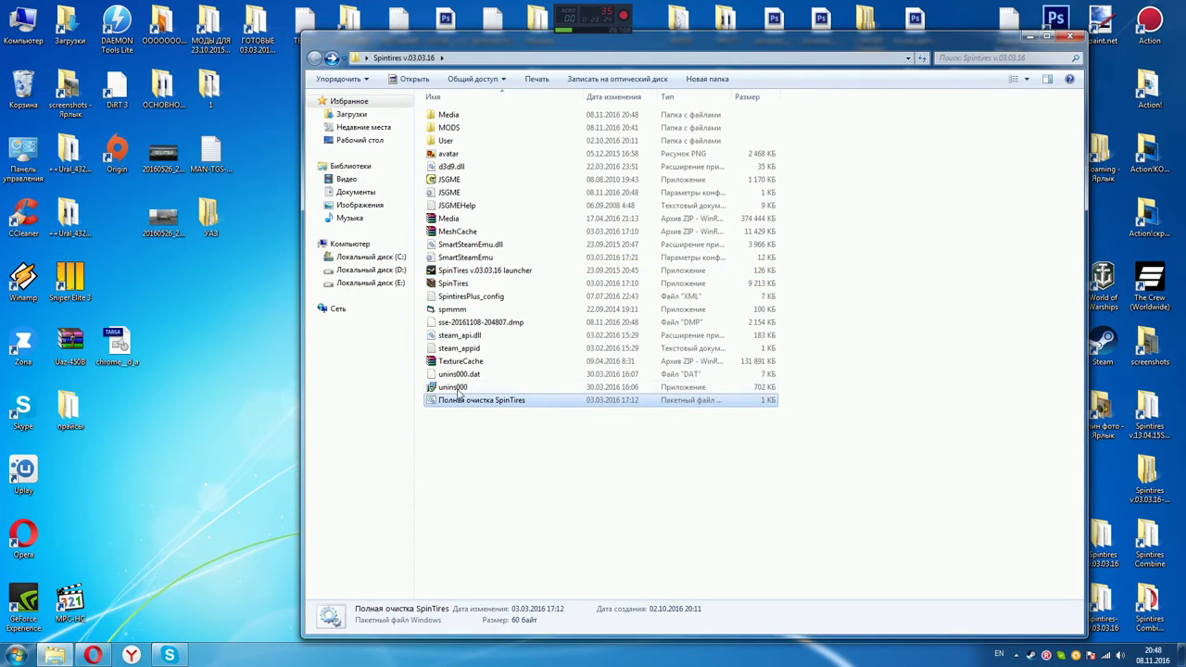
pyautogui.rightClick(465, 322)
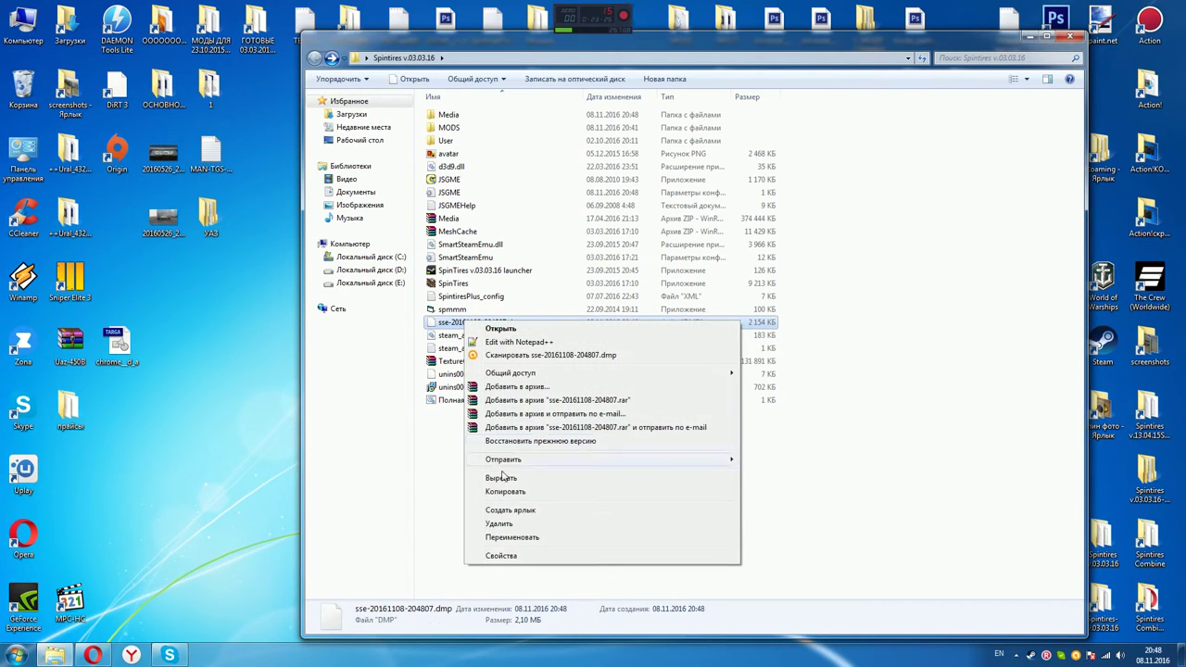
pyautogui.click(500, 523)
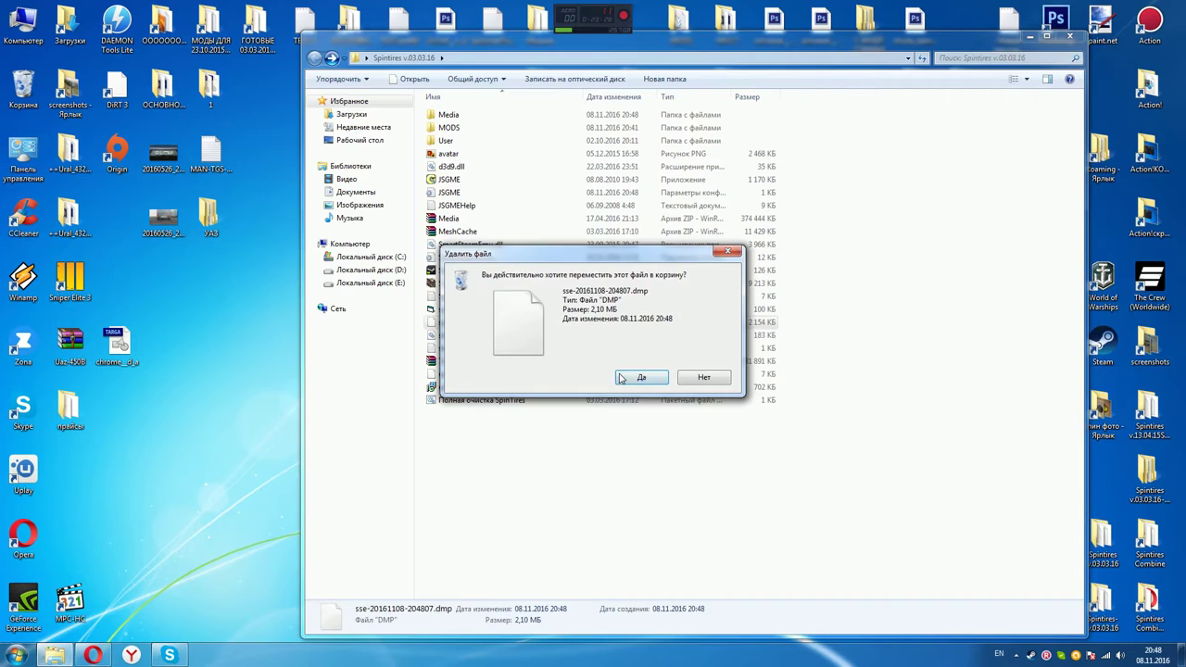
pyautogui.click(639, 377)
# Try to start the game with SpinTires v.03.03.16 launcher, running Полная очистка SpinTires between attempts
pyautogui.doubleClick(461, 271)
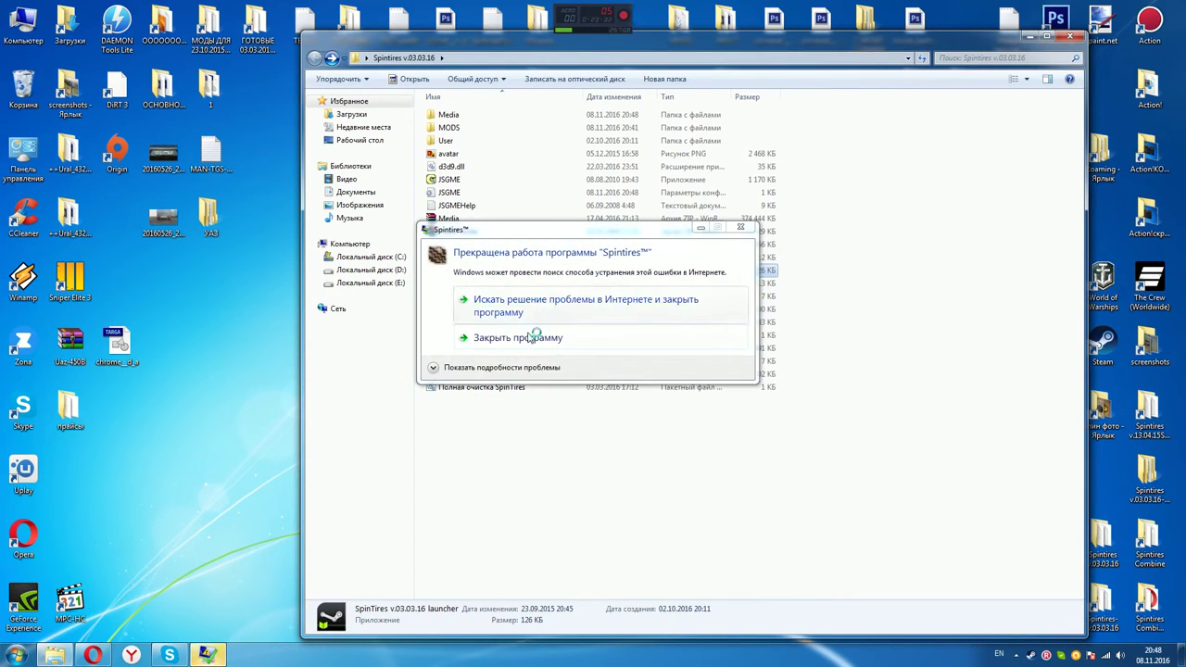
pyautogui.click(535, 336)
pyautogui.click(454, 386)
pyautogui.doubleClick(460, 271)
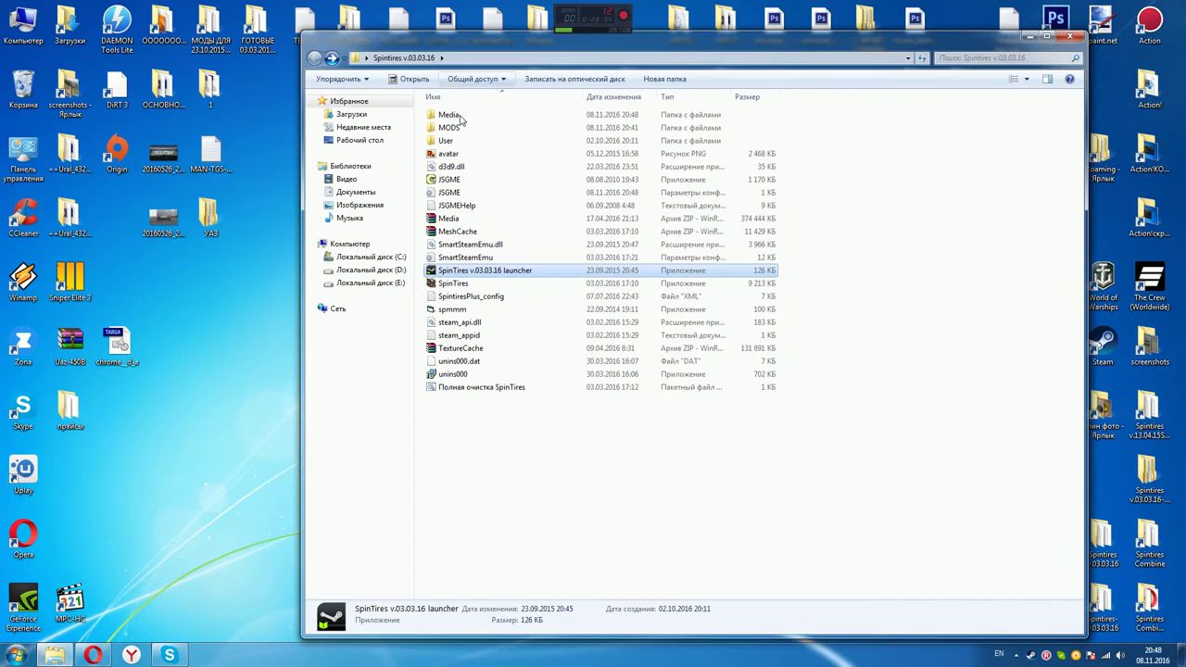
# Look through the MODS folder of Spintires v.03.03.16, cancel a JSGME launch, and close the folder window
pyautogui.doubleClick(449, 128)
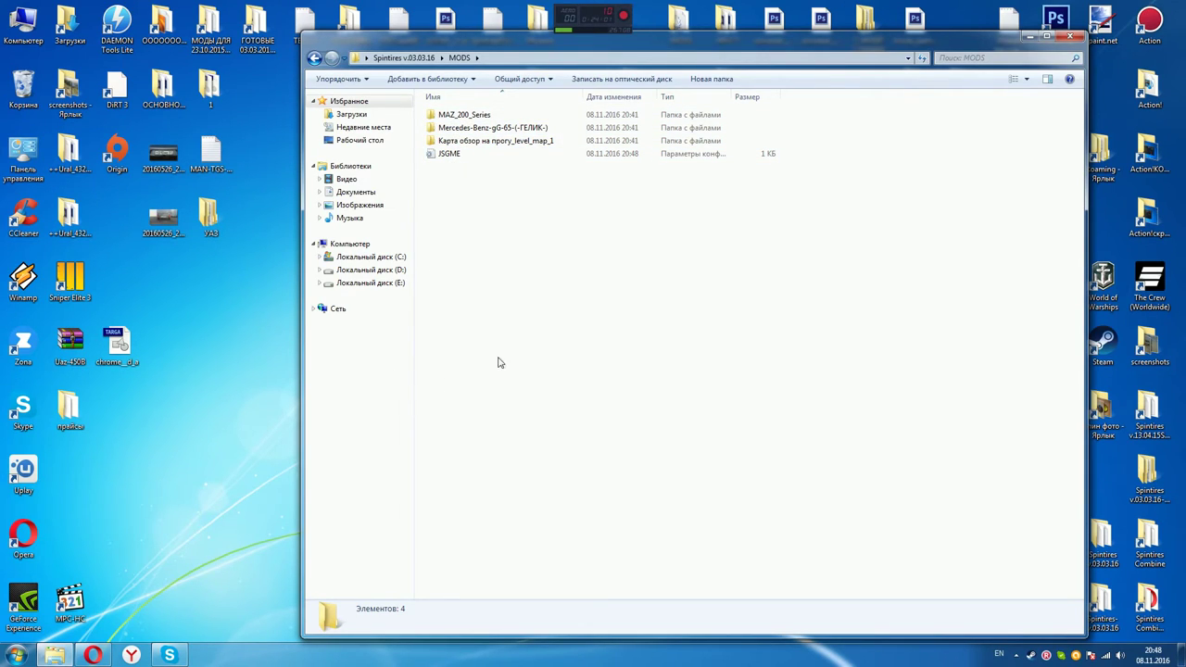
pyautogui.click(314, 58)
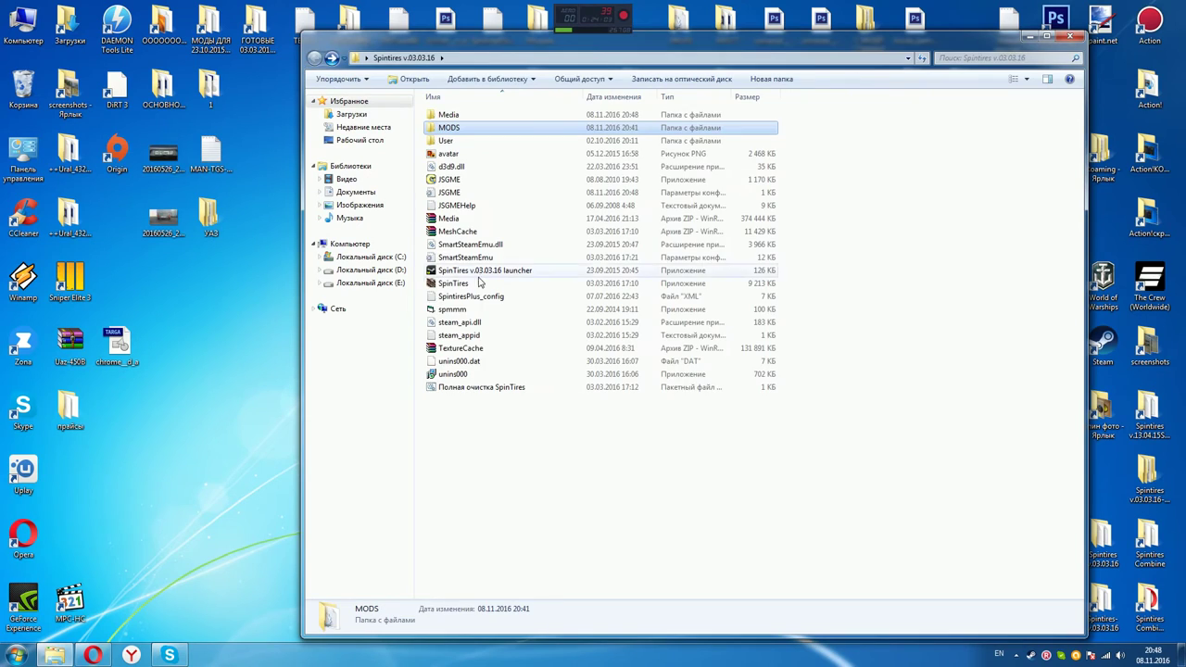
pyautogui.click(450, 180)
pyautogui.doubleClick(450, 179)
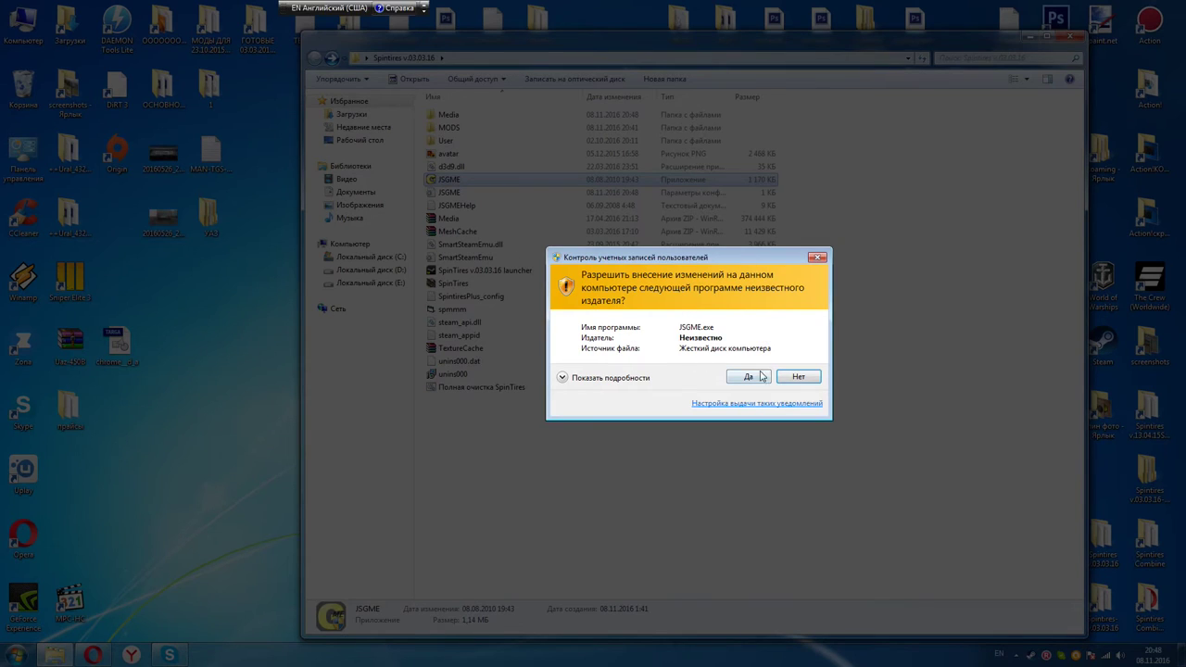
pyautogui.click(816, 257)
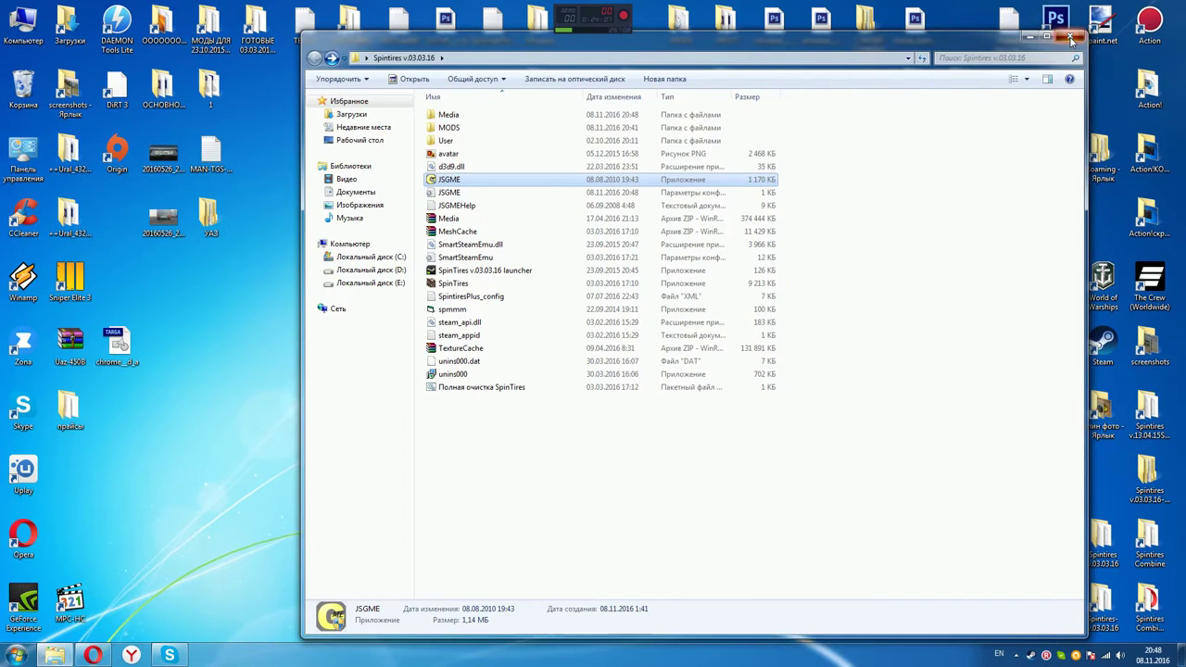
pyautogui.click(1075, 35)
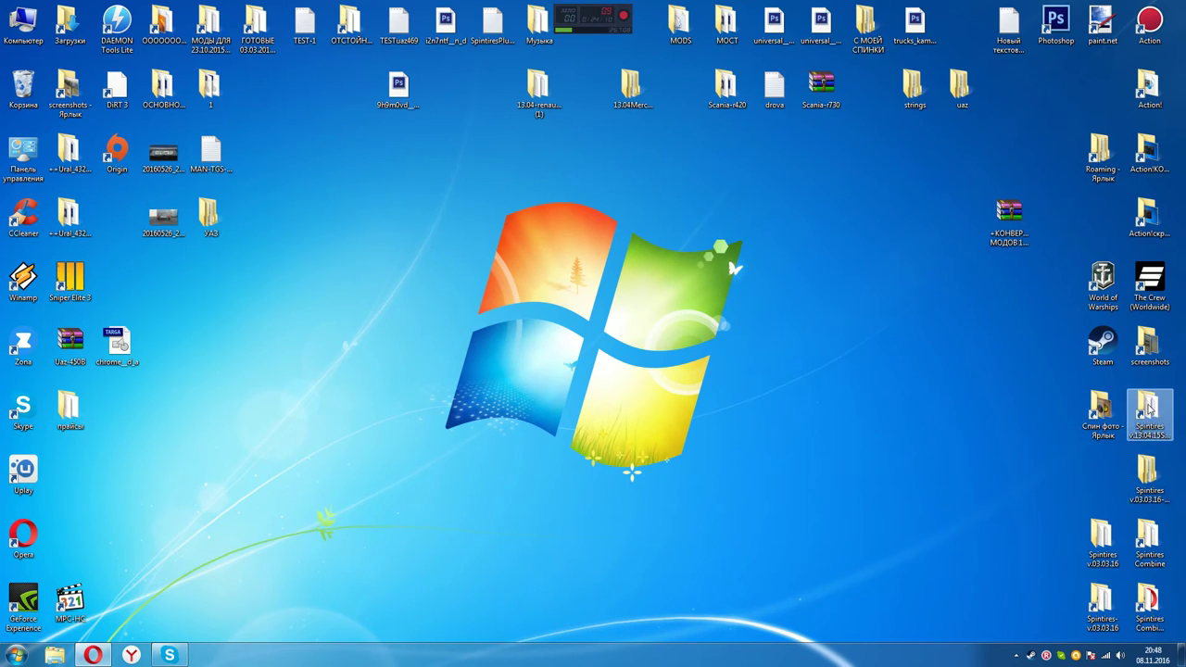
# View the mods available in JSGME from the Spintires v.13.04.15Steam folder and close both windows
pyautogui.doubleClick(1149, 407)
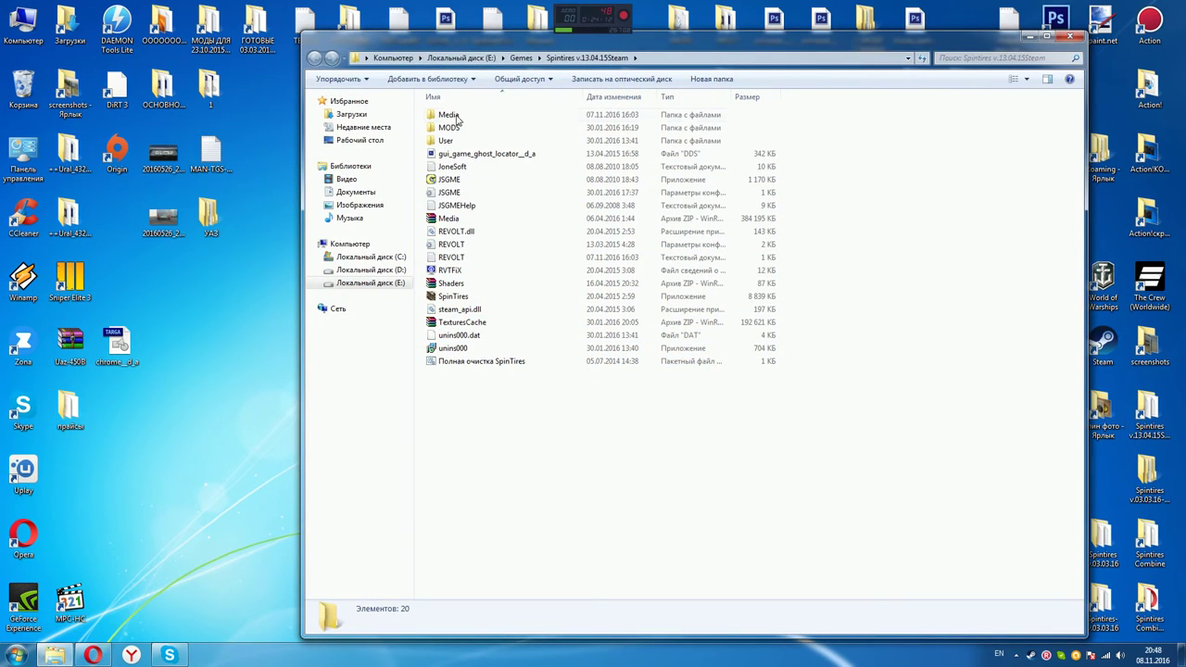
pyautogui.doubleClick(479, 177)
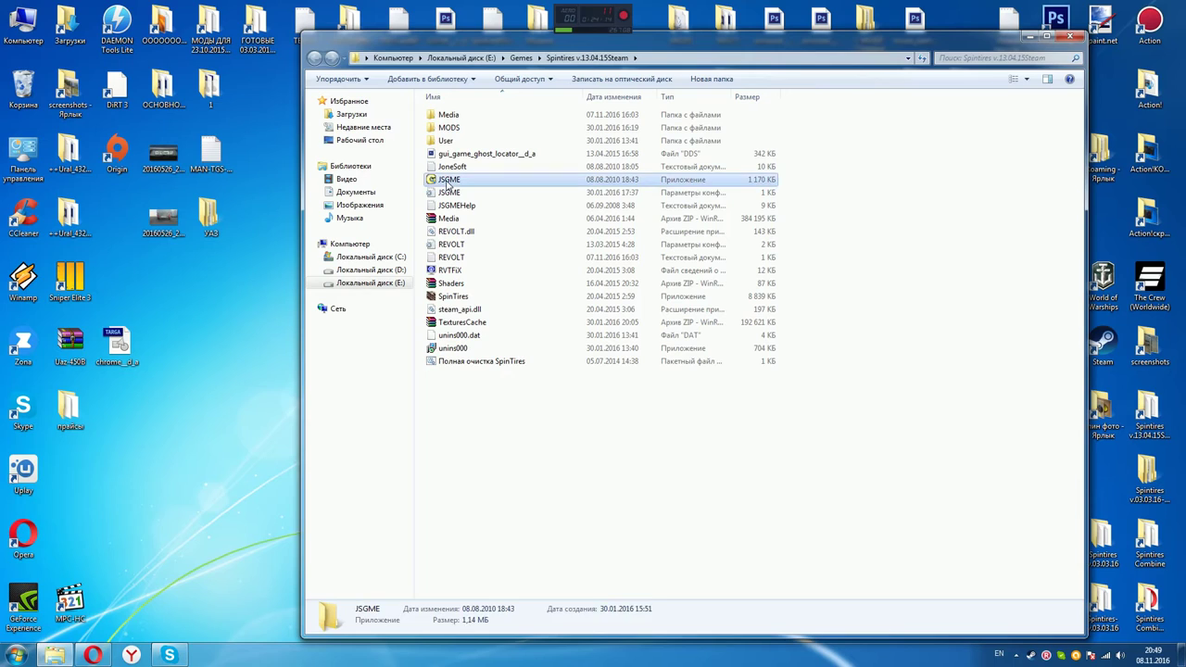
pyautogui.click(733, 376)
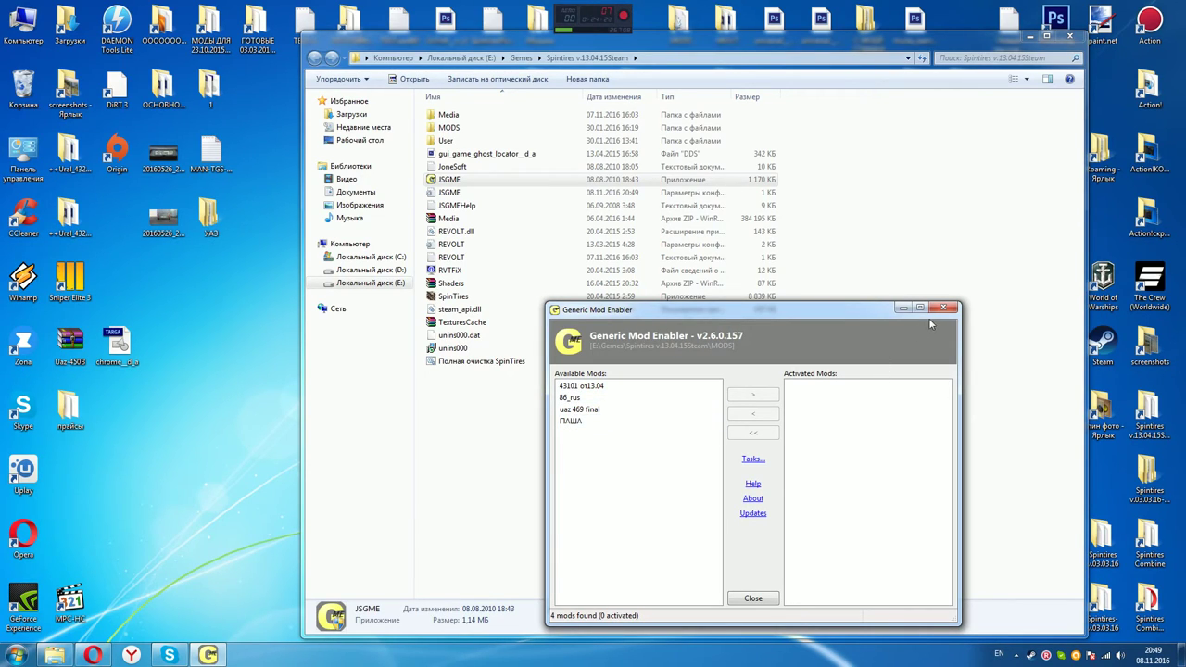
pyautogui.click(943, 309)
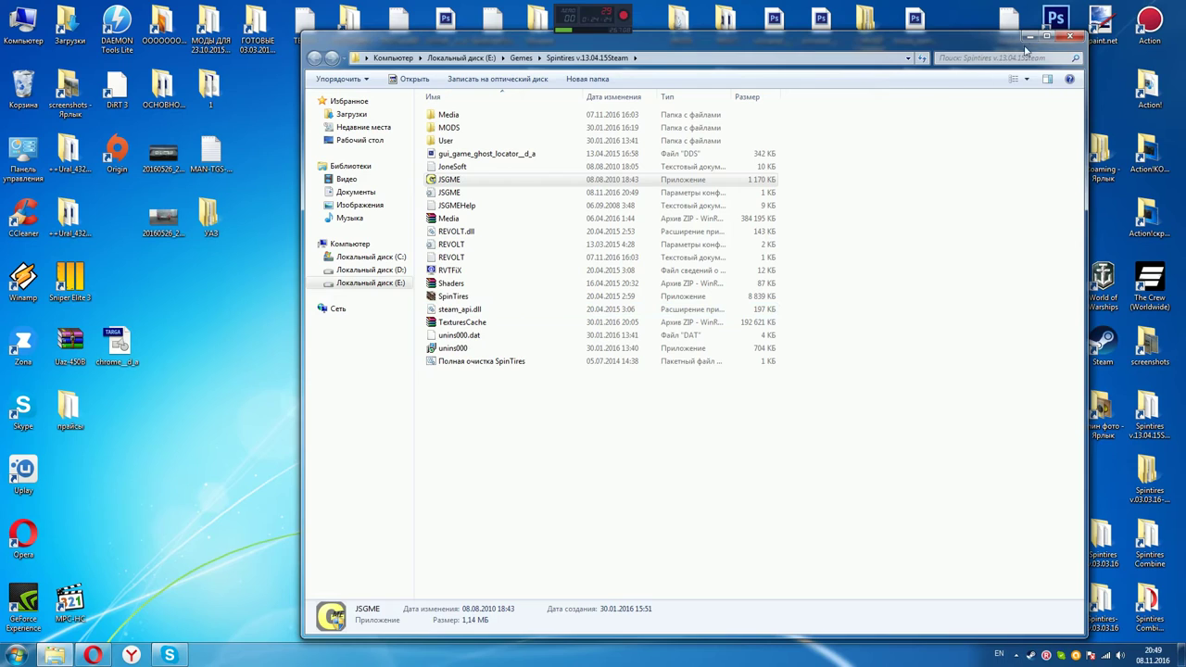
pyautogui.click(1071, 37)
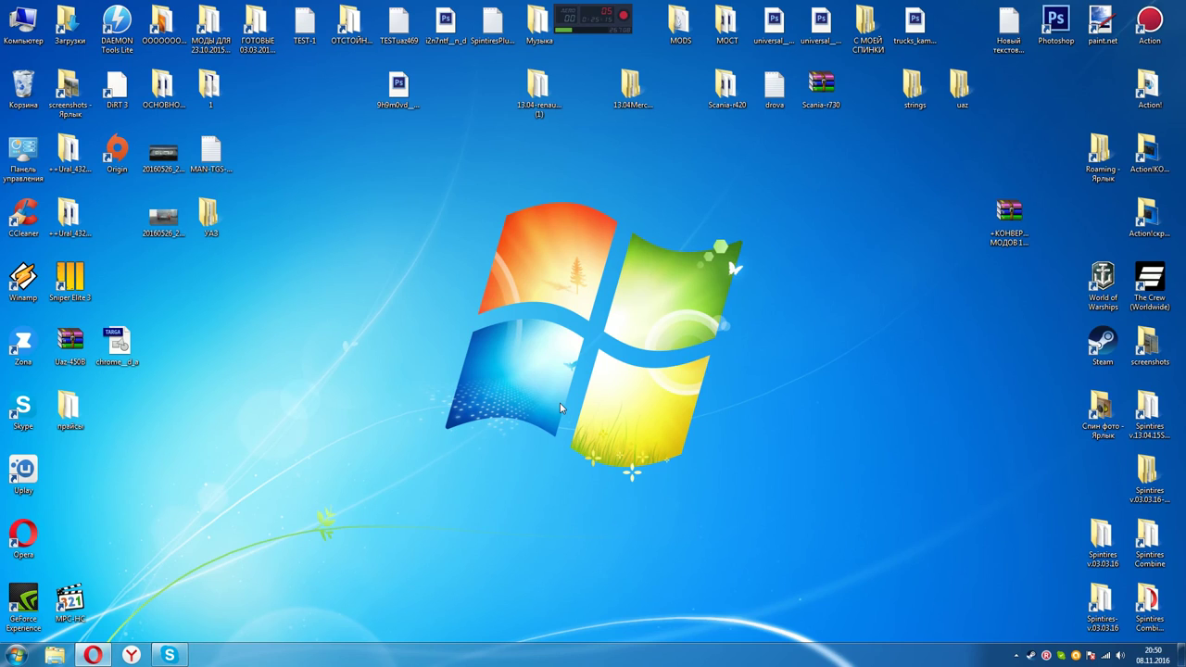
# Empty the recycle bin and confirm the permanent deletion
pyautogui.rightClick(34, 85)
pyautogui.click(74, 99)
pyautogui.click(641, 343)
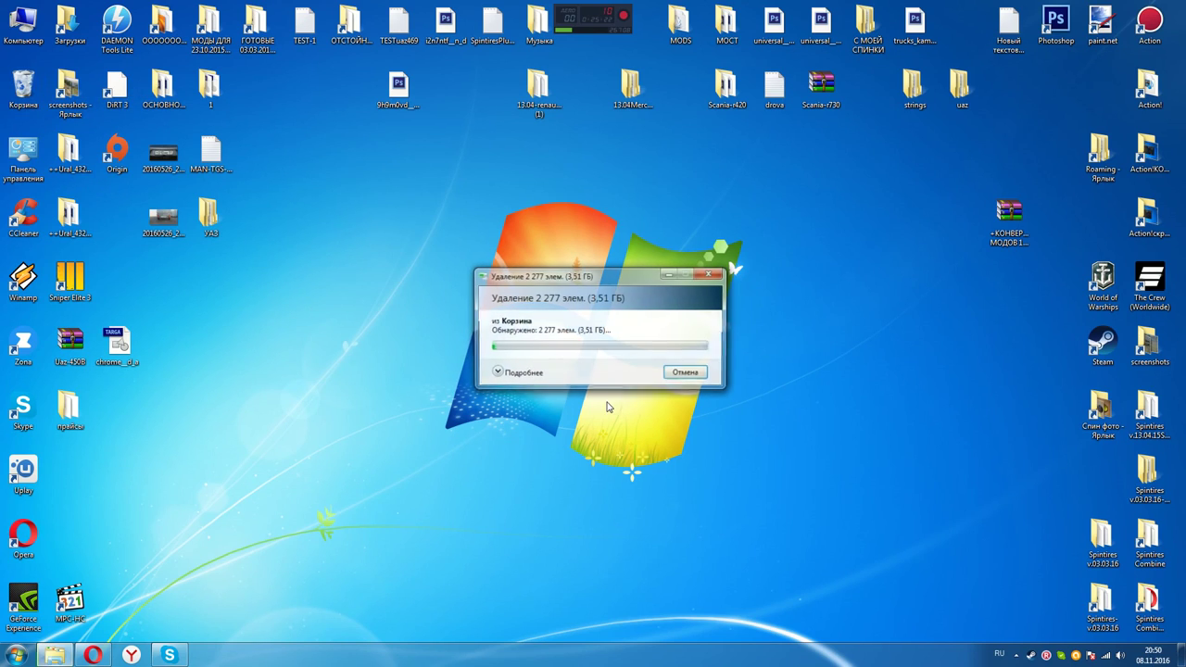